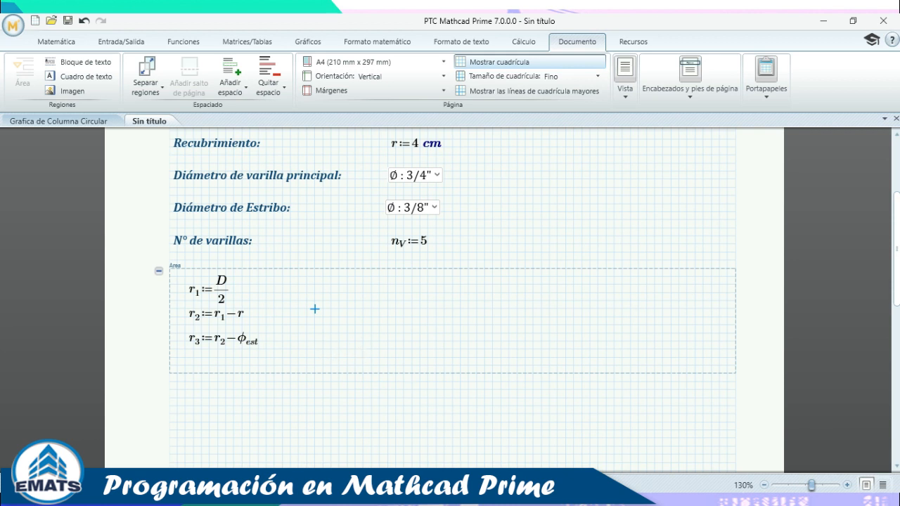
# Bring the Inkodo whiteboard with the circle, its axes and radius line to the front.
pyautogui.click(443, 497)
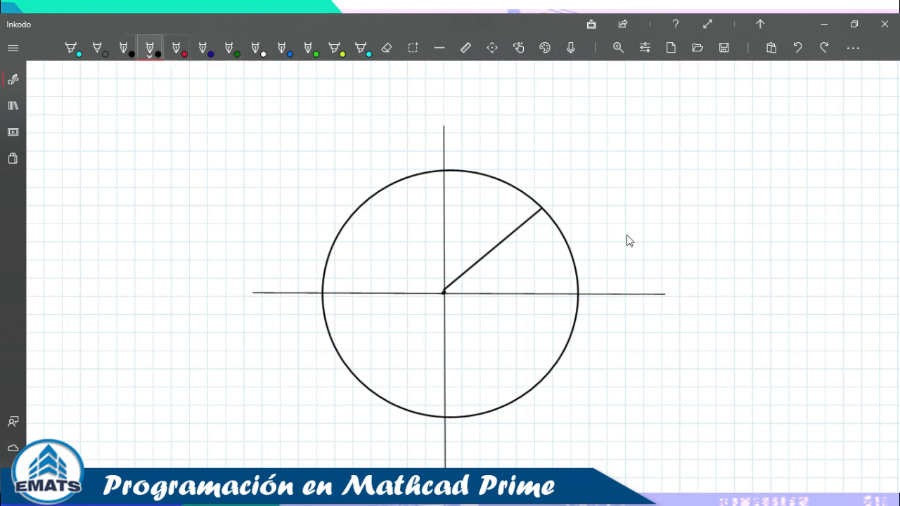
# Draw a red dotted line from the radius end down to the x-axis.
pyautogui.click(150, 48)
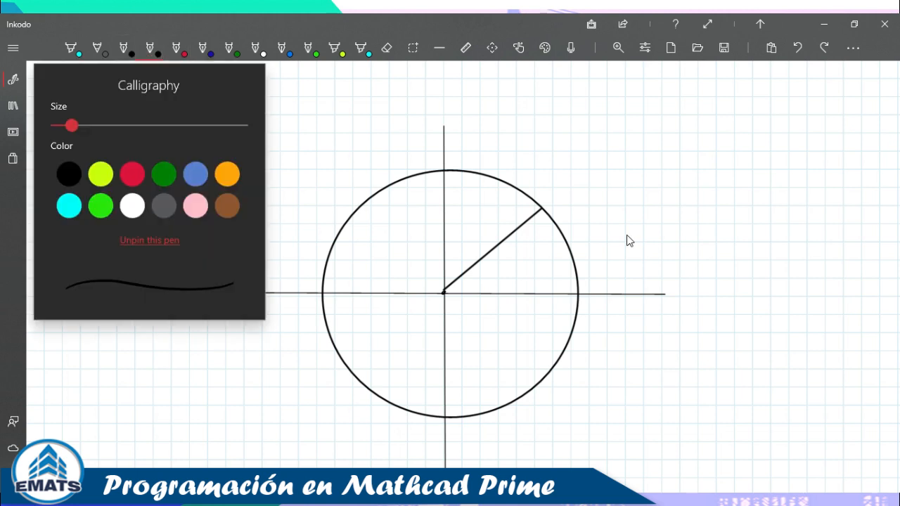
pyautogui.click(149, 48)
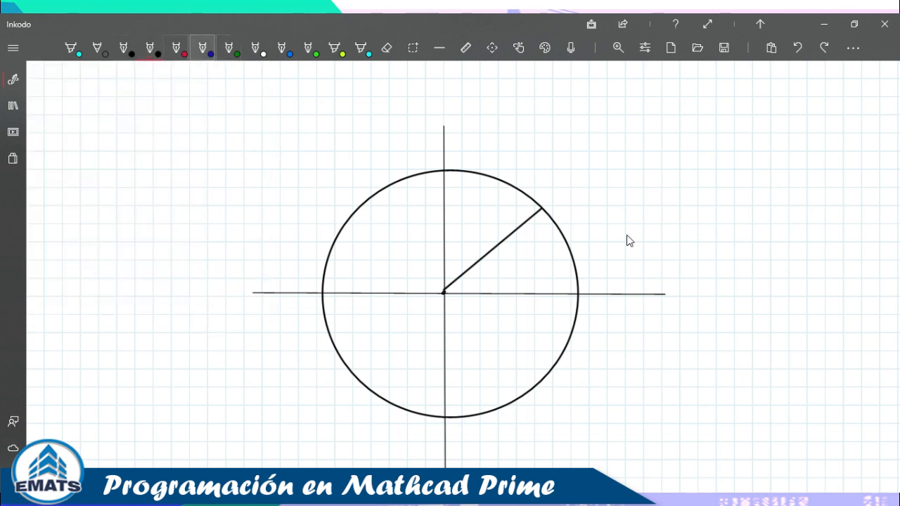
pyautogui.click(176, 48)
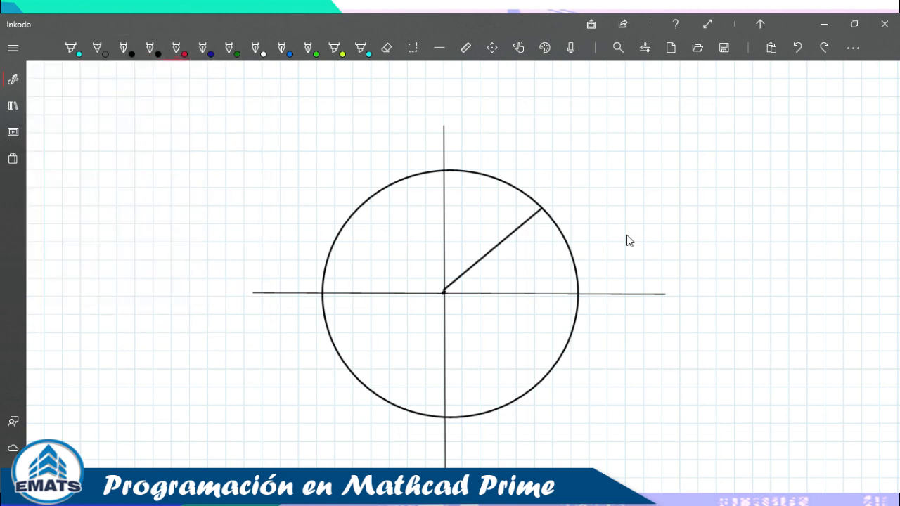
pyautogui.click(541, 209)
pyautogui.moveTo(540, 239); pyautogui.dragTo(541, 268)
# Label the radius r and point (x,y) in black, and the angle arc θ in red.
pyautogui.click(150, 48)
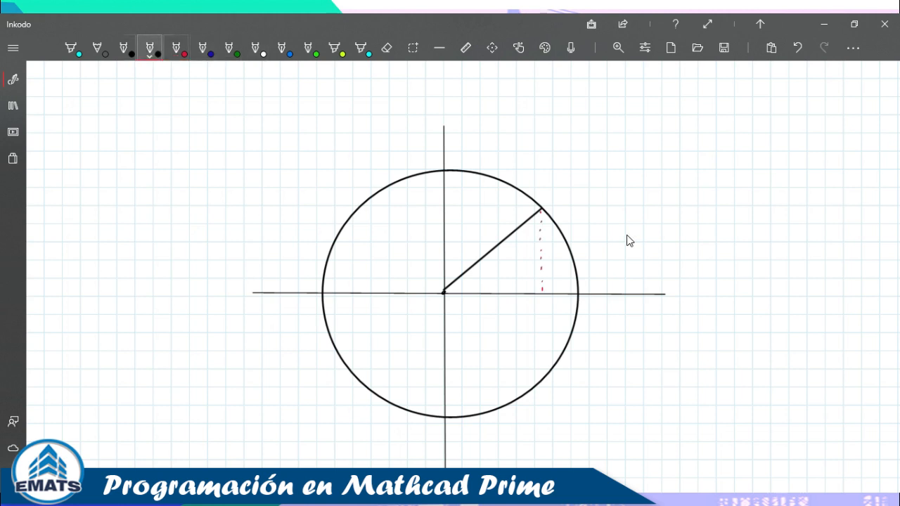
pyautogui.moveTo(473, 222); pyautogui.dragTo(483, 223)
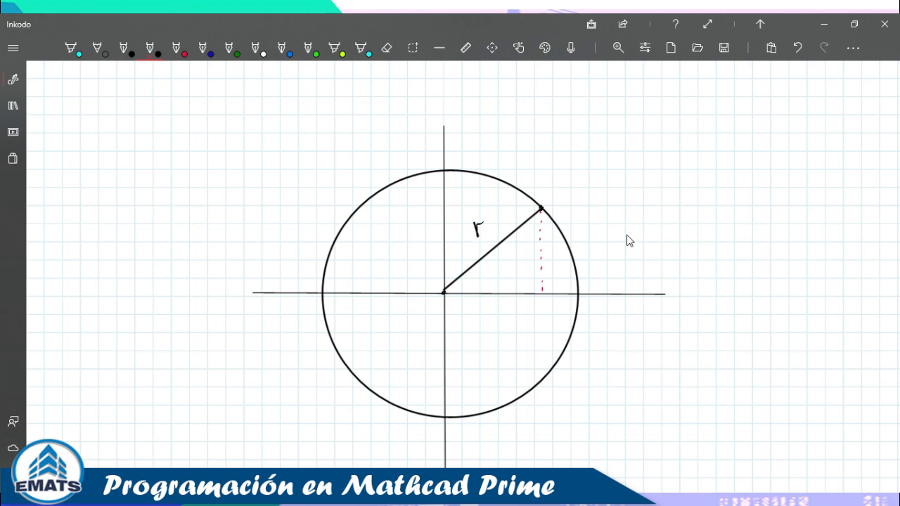
pyautogui.moveTo(549, 187)
pyautogui.mouseDown()
pyautogui.moveTo(548, 203)
pyautogui.moveTo(558, 198)
pyautogui.mouseUp()
pyautogui.moveTo(558, 190)
pyautogui.mouseDown()
pyautogui.moveTo(551, 199)
pyautogui.moveTo(571, 194)
pyautogui.moveTo(577, 204)
pyautogui.mouseUp()
pyautogui.moveTo(470, 292); pyautogui.dragTo(469, 279)
pyautogui.click(175, 48)
pyautogui.moveTo(488, 271); pyautogui.dragTo(486, 273)
# Write the circle equation x²+y²=r² in black at the upper right.
pyautogui.click(152, 48)
pyautogui.moveTo(599, 139); pyautogui.dragTo(609, 151)
pyautogui.moveTo(608, 138)
pyautogui.mouseDown()
pyautogui.moveTo(599, 152)
pyautogui.moveTo(627, 145)
pyautogui.mouseUp()
pyautogui.moveTo(630, 136)
pyautogui.mouseDown()
pyautogui.moveTo(630, 151)
pyautogui.moveTo(658, 141)
pyautogui.mouseUp()
pyautogui.moveTo(668, 139)
pyautogui.mouseDown()
pyautogui.moveTo(669, 149)
pyautogui.moveTo(687, 139)
pyautogui.mouseUp()
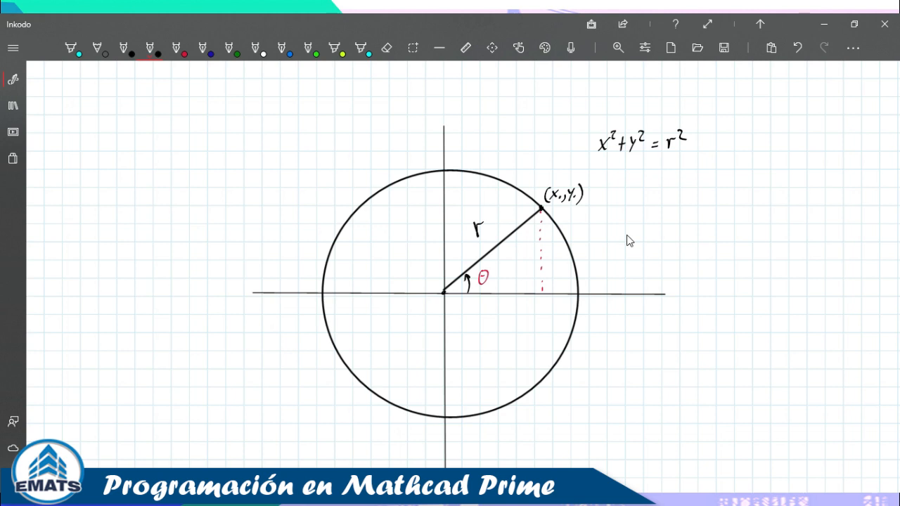
# Label the horizontal leg r·cosθ below the x-axis and the vertical leg r·senθ.
pyautogui.moveTo(474, 311)
pyautogui.mouseDown()
pyautogui.moveTo(475, 301)
pyautogui.moveTo(497, 310)
pyautogui.mouseUp()
pyautogui.click(486, 308)
pyautogui.moveTo(506, 301)
pyautogui.mouseDown()
pyautogui.moveTo(510, 309)
pyautogui.moveTo(518, 300)
pyautogui.mouseUp()
pyautogui.moveTo(551, 252); pyautogui.dragTo(591, 259)
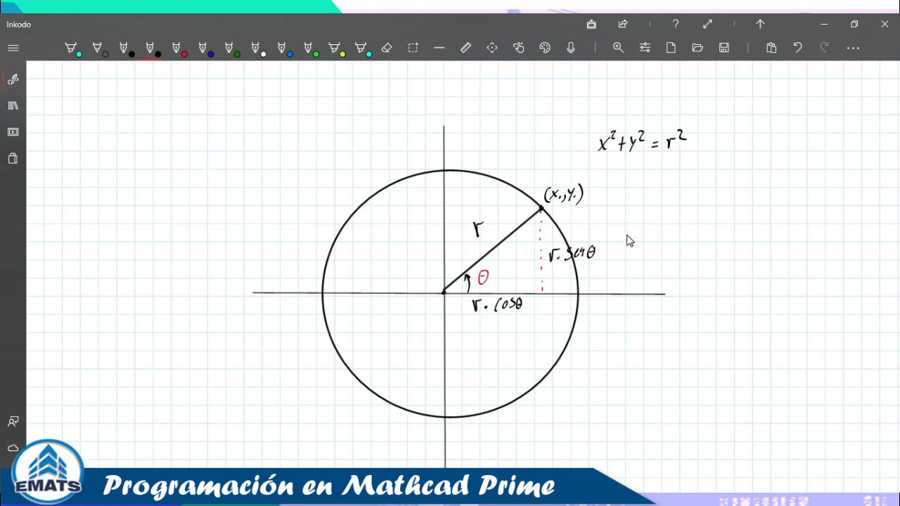
# Write x = r·cosθ and y = r·senθ to the right of the circle.
pyautogui.moveTo(638, 194)
pyautogui.mouseDown()
pyautogui.moveTo(646, 207)
pyautogui.moveTo(633, 207)
pyautogui.moveTo(656, 200)
pyautogui.mouseUp()
pyautogui.moveTo(650, 206)
pyautogui.mouseDown()
pyautogui.moveTo(674, 206)
pyautogui.moveTo(680, 195)
pyautogui.moveTo(692, 203)
pyautogui.mouseUp()
pyautogui.hotkey('ctrl', 'z')
pyautogui.hotkey('ctrl', 'z')
pyautogui.moveTo(698, 196)
pyautogui.mouseDown()
pyautogui.moveTo(701, 202)
pyautogui.moveTo(717, 191)
pyautogui.mouseUp()
pyautogui.moveTo(712, 196); pyautogui.dragTo(721, 196)
pyautogui.moveTo(634, 215)
pyautogui.mouseDown()
pyautogui.moveTo(637, 232)
pyautogui.moveTo(654, 220)
pyautogui.mouseUp()
pyautogui.moveTo(647, 226)
pyautogui.mouseDown()
pyautogui.moveTo(679, 214)
pyautogui.moveTo(692, 222)
pyautogui.mouseUp()
pyautogui.moveTo(701, 219); pyautogui.dragTo(723, 216)
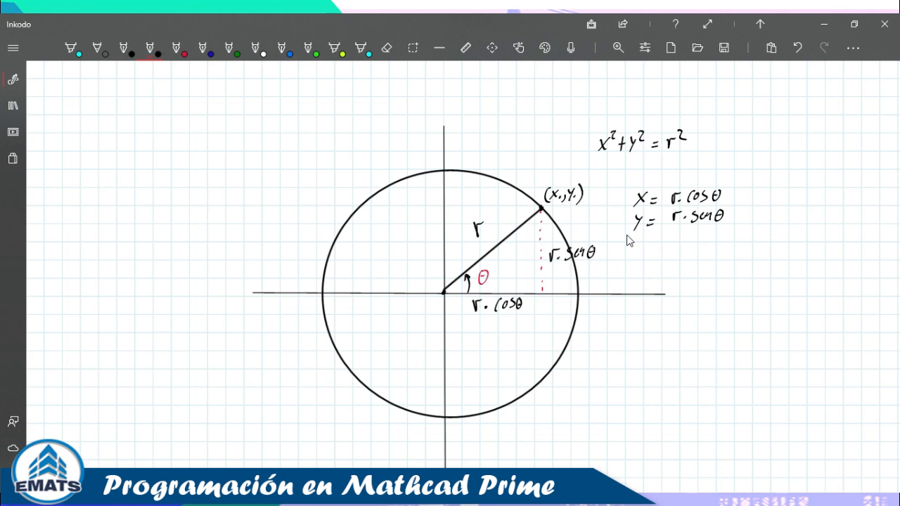
# Handwrite f1(θ,r, in the top-left corner of the page.
pyautogui.moveTo(97, 132)
pyautogui.mouseDown()
pyautogui.moveTo(104, 153)
pyautogui.moveTo(128, 131)
pyautogui.mouseUp()
pyautogui.moveTo(120, 138)
pyautogui.mouseDown()
pyautogui.moveTo(133, 145)
pyautogui.moveTo(144, 129)
pyautogui.moveTo(153, 145)
pyautogui.mouseUp()
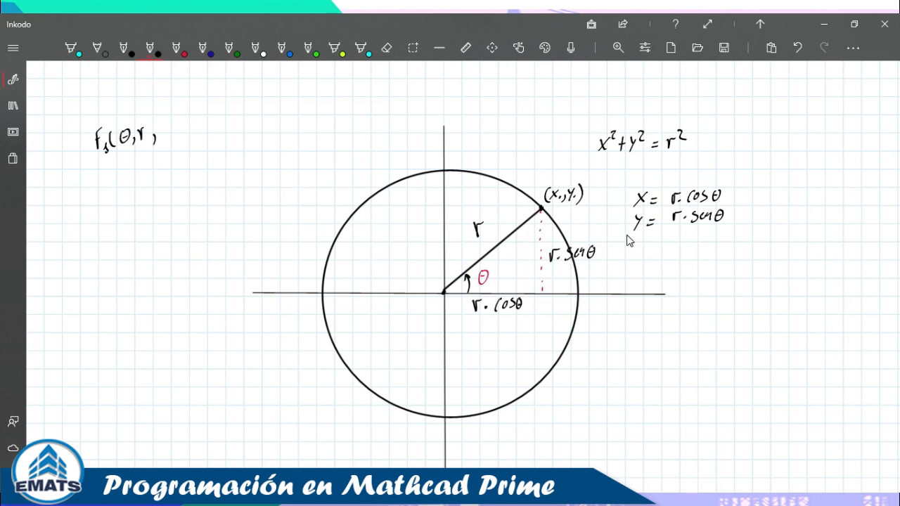
# Mark the horizontal shift h and an upward arrow labelled k on the sketch.
pyautogui.moveTo(544, 308); pyautogui.dragTo(566, 309)
pyautogui.moveTo(540, 195); pyautogui.dragTo(544, 178)
pyautogui.moveTo(538, 158); pyautogui.dragTo(539, 166)
pyautogui.moveTo(546, 154); pyautogui.dragTo(546, 164)
# Complete the first function as f1(θ,r,h) = r·cosθ + h.
pyautogui.moveTo(161, 123)
pyautogui.mouseDown()
pyautogui.moveTo(169, 143)
pyautogui.moveTo(185, 132)
pyautogui.mouseUp()
pyautogui.hotkey('ctrl', 'z')
pyautogui.moveTo(178, 137)
pyautogui.mouseDown()
pyautogui.moveTo(205, 133)
pyautogui.moveTo(213, 121)
pyautogui.moveTo(224, 132)
pyautogui.moveTo(250, 117)
pyautogui.moveTo(266, 128)
pyautogui.mouseUp()
pyautogui.click(216, 127)
pyautogui.moveTo(260, 124); pyautogui.dragTo(288, 126)
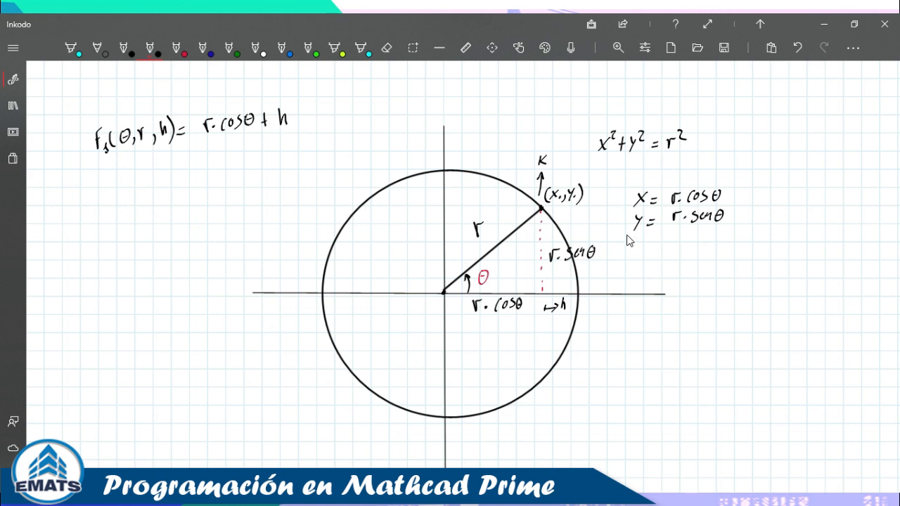
# Write f2(θ,r,k) on the second line and prefix the functions with x = and y =.
pyautogui.moveTo(102, 168); pyautogui.dragTo(115, 188)
pyautogui.moveTo(123, 166)
pyautogui.mouseDown()
pyautogui.moveTo(120, 186)
pyautogui.moveTo(131, 171)
pyautogui.moveTo(142, 180)
pyautogui.moveTo(156, 166)
pyautogui.moveTo(164, 179)
pyautogui.moveTo(179, 166)
pyautogui.mouseUp()
pyautogui.moveTo(182, 149); pyautogui.dragTo(183, 175)
pyautogui.moveTo(76, 145)
pyautogui.mouseDown()
pyautogui.moveTo(85, 149)
pyautogui.moveTo(65, 156)
pyautogui.mouseUp()
pyautogui.moveTo(65, 142)
pyautogui.mouseDown()
pyautogui.moveTo(57, 158)
pyautogui.moveTo(89, 175)
pyautogui.mouseUp()
pyautogui.moveTo(80, 182)
pyautogui.mouseDown()
pyautogui.moveTo(89, 181)
pyautogui.moveTo(73, 204)
pyautogui.mouseUp()
# Finish y's right side as r·senθ + k and tick both equations in red.
pyautogui.moveTo(198, 171); pyautogui.dragTo(207, 170)
pyautogui.moveTo(199, 174)
pyautogui.mouseDown()
pyautogui.moveTo(226, 153)
pyautogui.moveTo(237, 167)
pyautogui.moveTo(264, 150)
pyautogui.mouseUp()
pyautogui.click(229, 165)
pyautogui.moveTo(261, 154); pyautogui.dragTo(285, 159)
pyautogui.moveTo(281, 151); pyautogui.dragTo(290, 150)
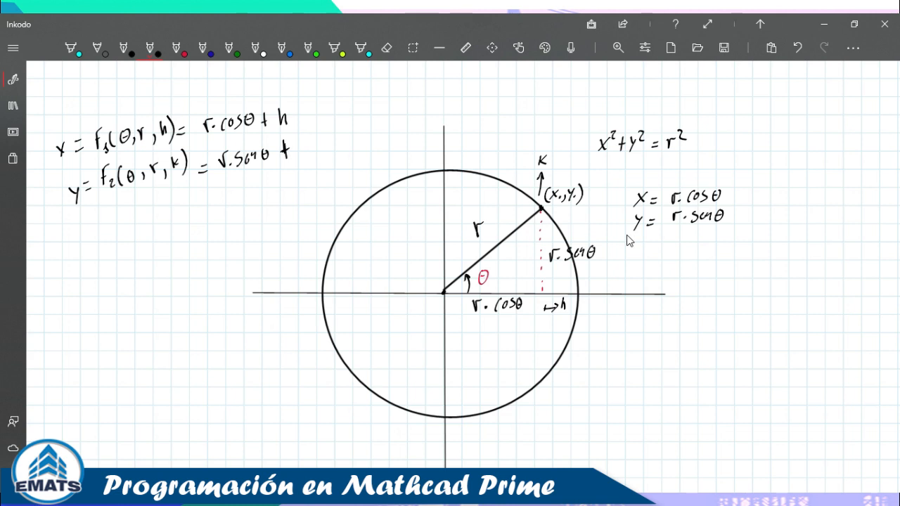
pyautogui.moveTo(296, 135)
pyautogui.mouseDown()
pyautogui.moveTo(298, 149)
pyautogui.moveTo(307, 149)
pyautogui.mouseUp()
pyautogui.click(176, 47)
pyautogui.moveTo(313, 111)
pyautogui.mouseDown()
pyautogui.moveTo(334, 100)
pyautogui.moveTo(343, 117)
pyautogui.mouseUp()
# Write the range θ = 0, 0.01 … 2π in red at the top left.
pyautogui.moveTo(91, 86); pyautogui.dragTo(104, 94)
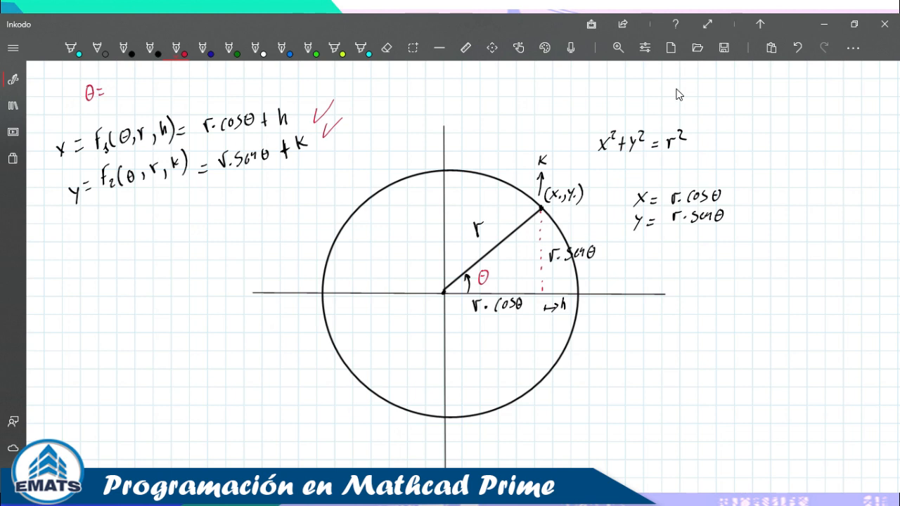
pyautogui.moveTo(115, 83)
pyautogui.mouseDown()
pyautogui.moveTo(112, 95)
pyautogui.moveTo(117, 83)
pyautogui.moveTo(154, 90)
pyautogui.moveTo(191, 75)
pyautogui.moveTo(195, 84)
pyautogui.mouseUp()
pyautogui.click(165, 84)
pyautogui.click(172, 81)
pyautogui.click(179, 80)
pyautogui.moveTo(197, 74); pyautogui.dragTo(204, 83)
pyautogui.moveTo(196, 73); pyautogui.dragTo(209, 70)
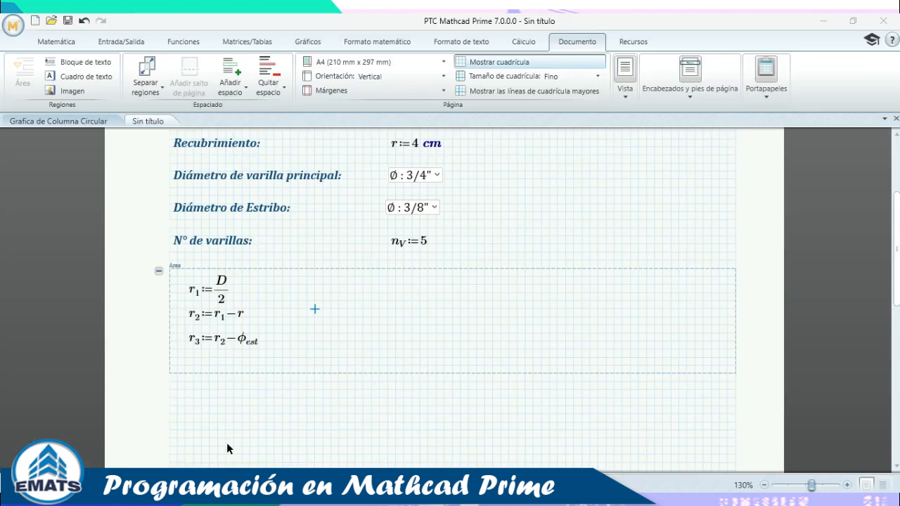
# Extend the Area region below r3 and place the cursor for a new expression.
pyautogui.click(290, 301)
pyautogui.click(249, 357)
pyautogui.press('Return')
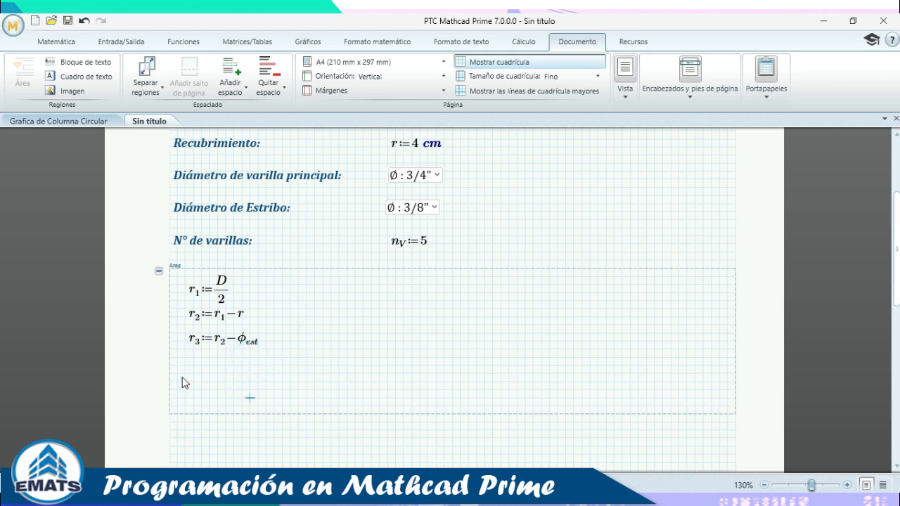
pyautogui.click(187, 375)
pyautogui.click(188, 376)
pyautogui.click(188, 378)
# Define f1(θ,r,h) := r·cos(θ) + h, inserting θ from the Greek symbols palette.
pyautogui.write('f')
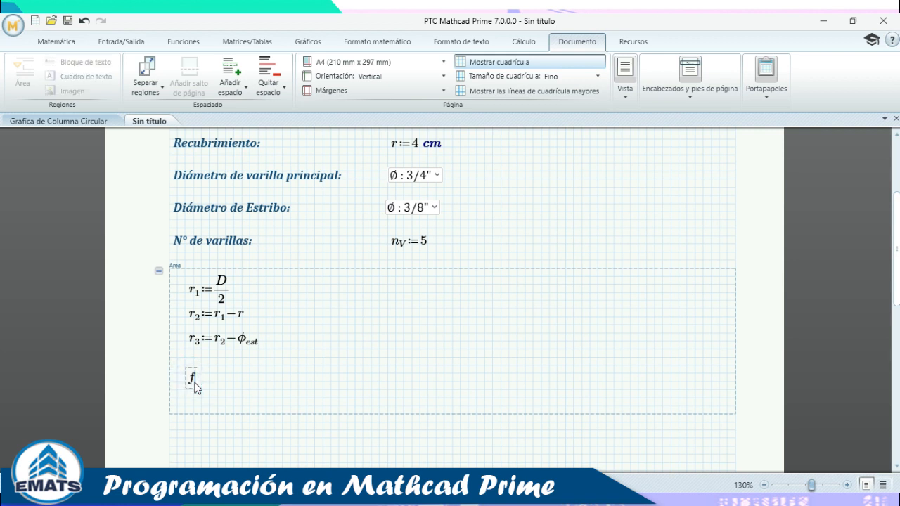
pyautogui.write('.')
pyautogui.write('1(')
pyautogui.click(61, 43)
pyautogui.click(321, 75)
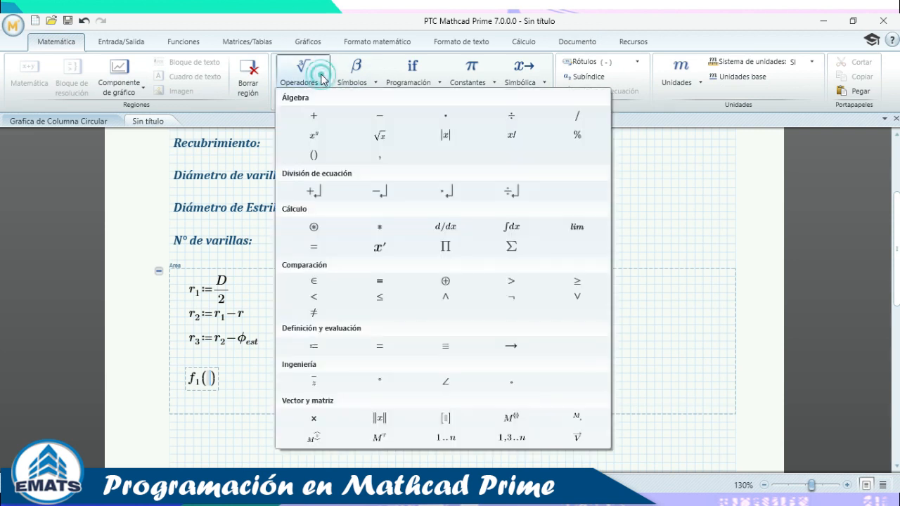
pyautogui.click(351, 64)
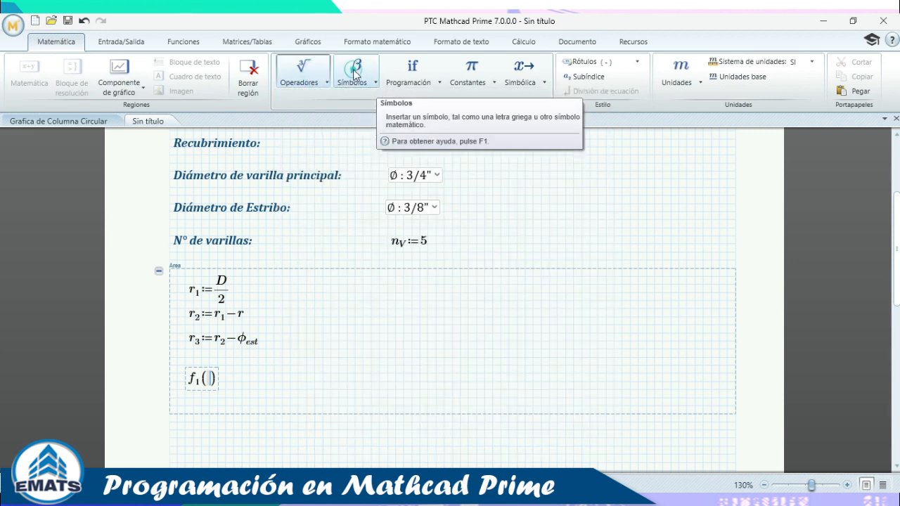
pyautogui.click(351, 65)
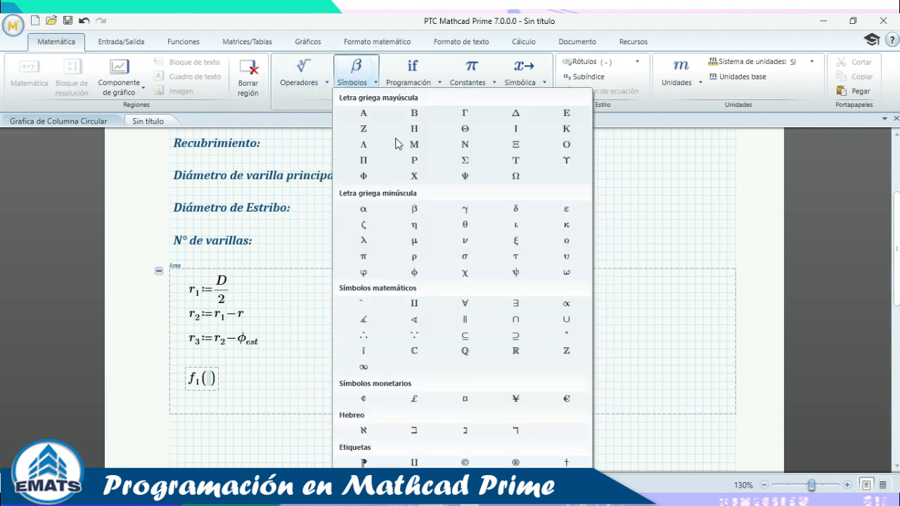
pyautogui.click(468, 224)
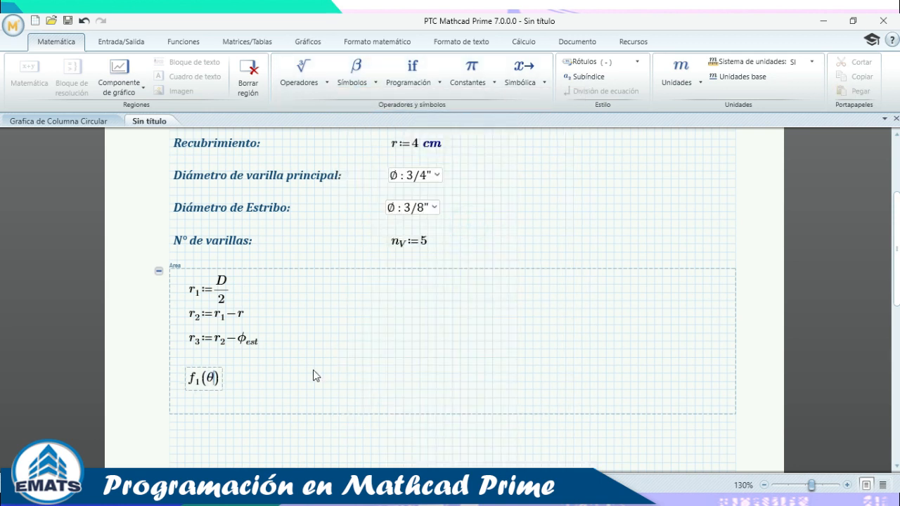
pyautogui.write(',r,h')
pyautogui.write(':=')
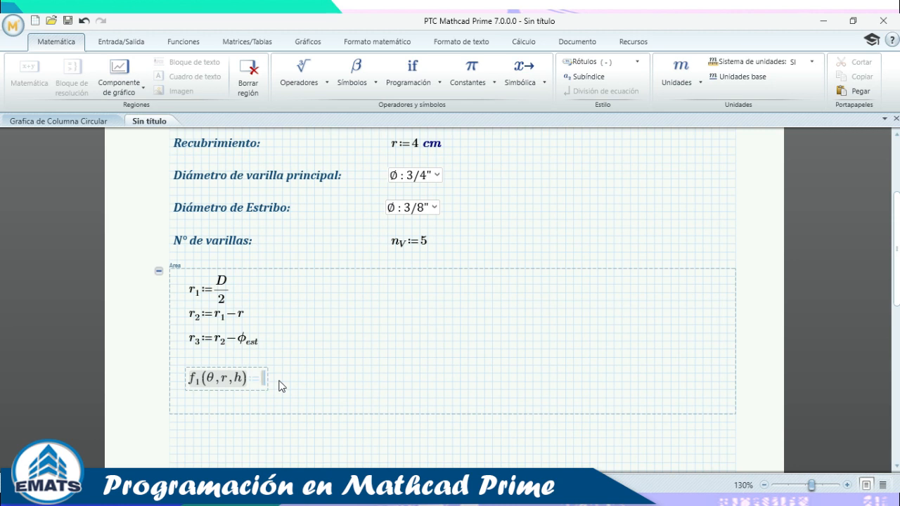
pyautogui.write('r*c')
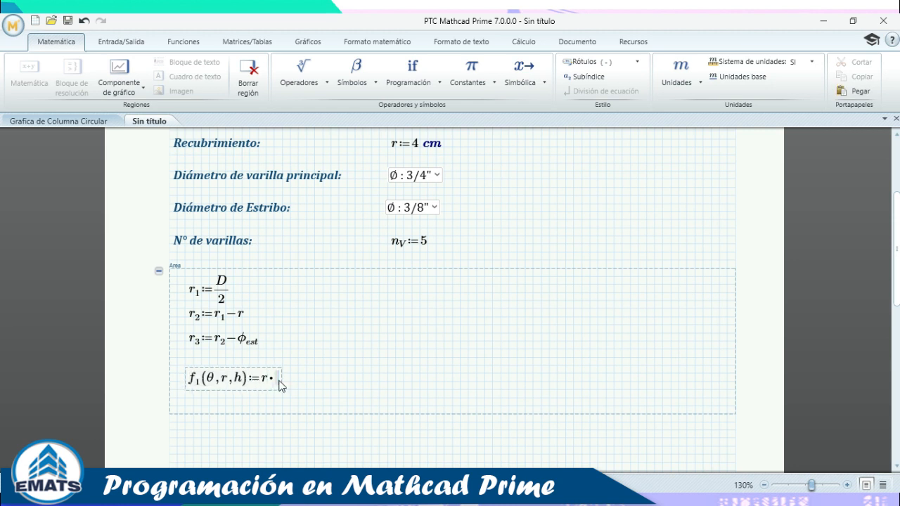
pyautogui.write('os(')
pyautogui.click(352, 76)
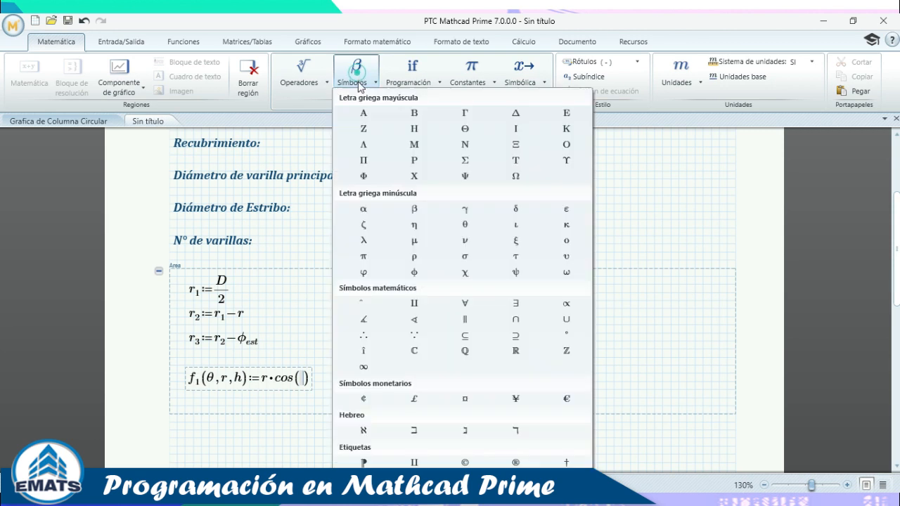
pyautogui.click(464, 224)
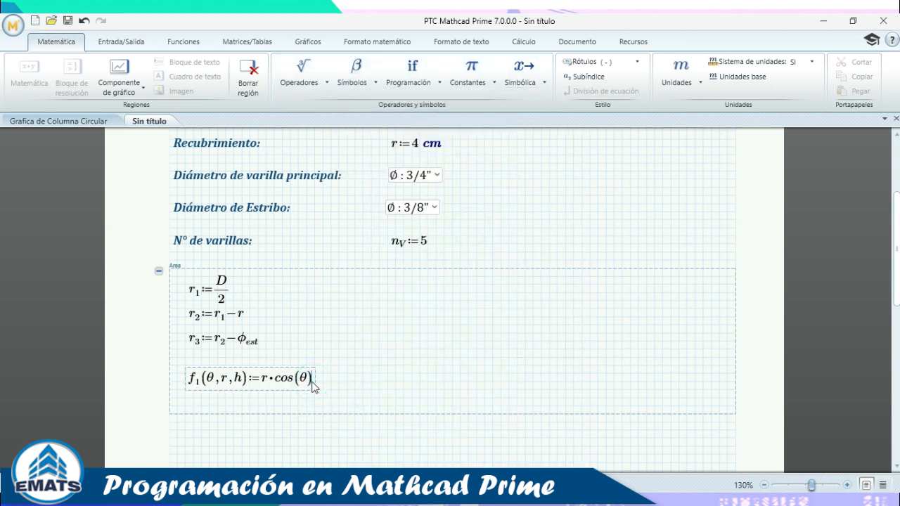
pyautogui.write('+h')
pyautogui.click(403, 382)
# Add empty space below the f1 definition.
pyautogui.scroll(-3, 368, 333)
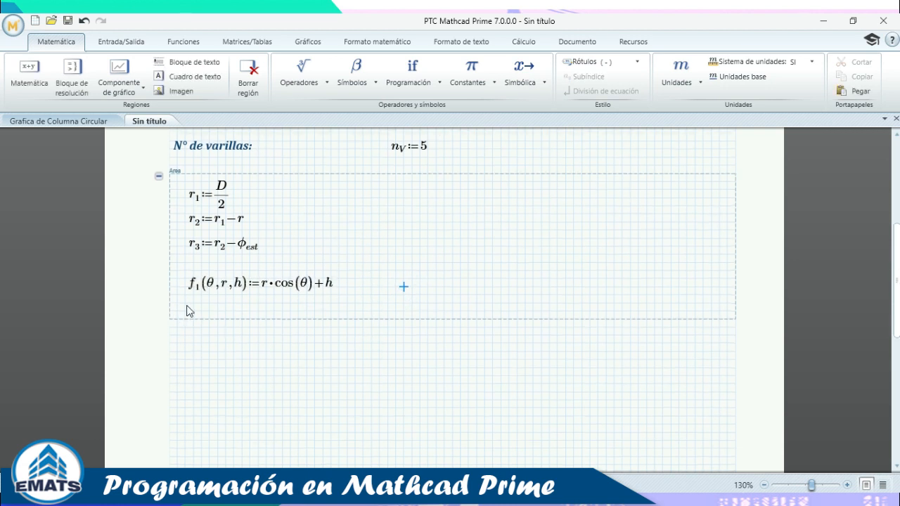
pyautogui.click(186, 305)
pyautogui.press('Return')
pyautogui.press('Return')
# Copy the f1 definition below itself and rename the copy f2.
pyautogui.click(217, 290)
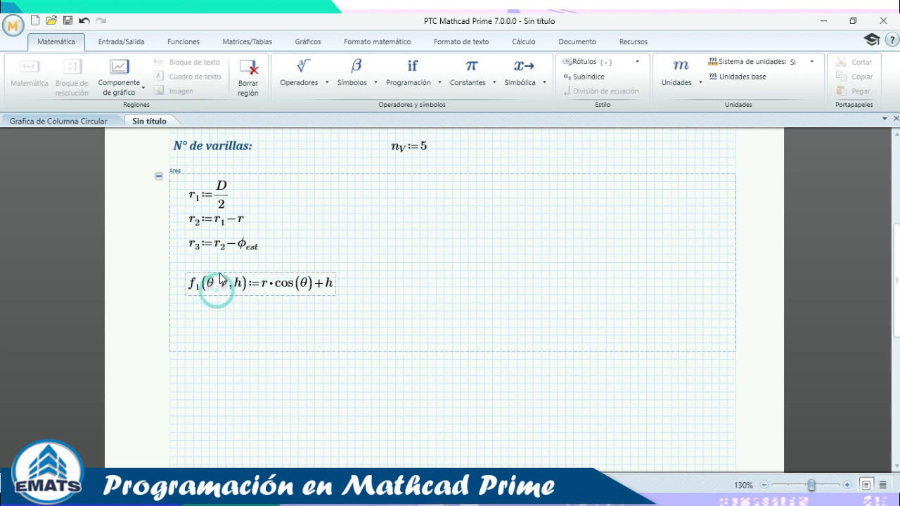
pyautogui.click(220, 270)
pyautogui.hotkey('ctrl', 'c')
pyautogui.click(190, 312)
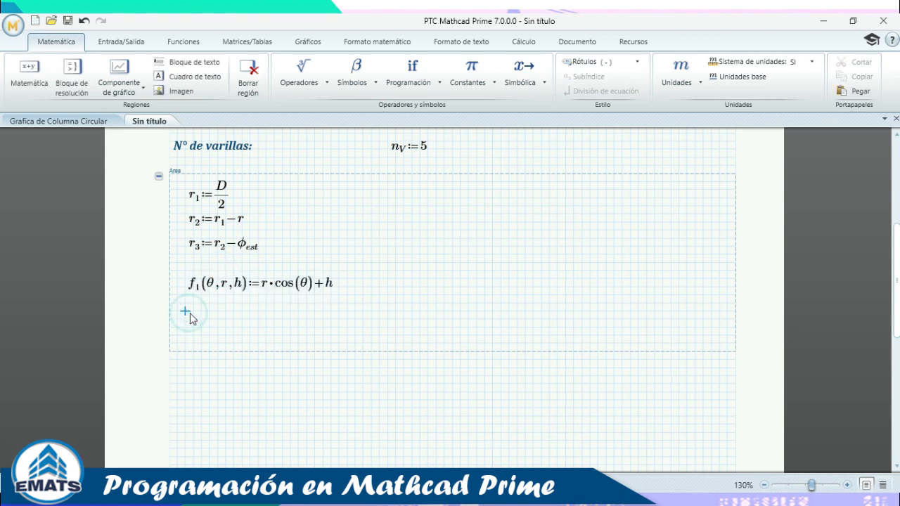
pyautogui.hotkey('ctrl', 'v')
pyautogui.click(199, 314)
pyautogui.click(198, 312)
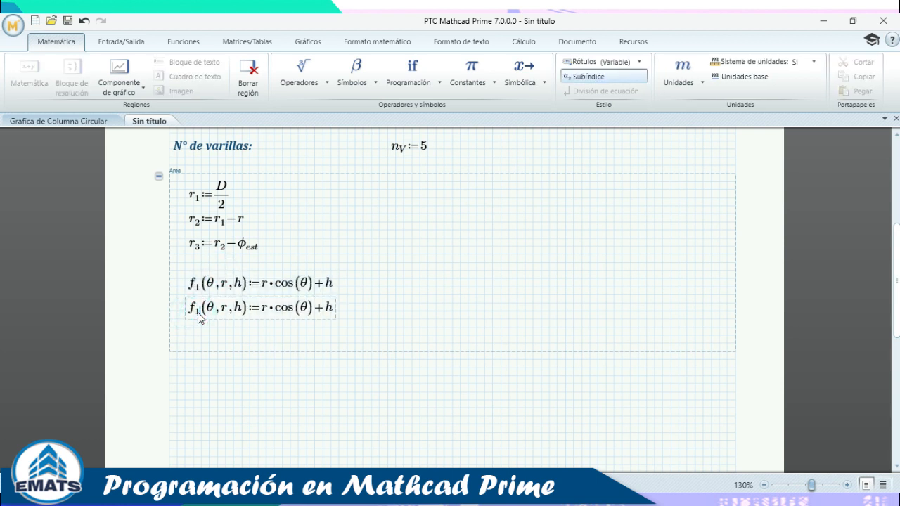
pyautogui.press('BackSpace')
pyautogui.write('2')
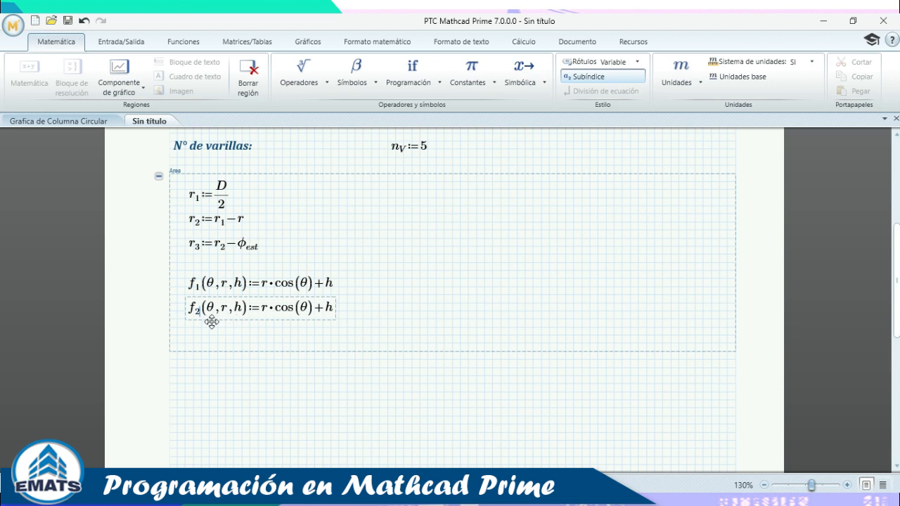
# Change f2's cos to sin and its trailing h to k.
pyautogui.click(292, 310)
pyautogui.press('BackSpace')
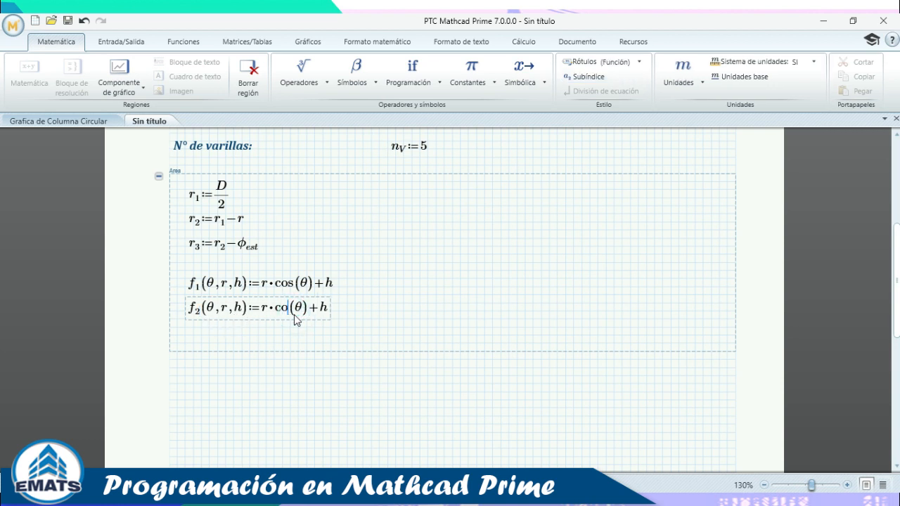
pyautogui.press('BackSpace')
pyautogui.press('BackSpace')
pyautogui.write('sin')
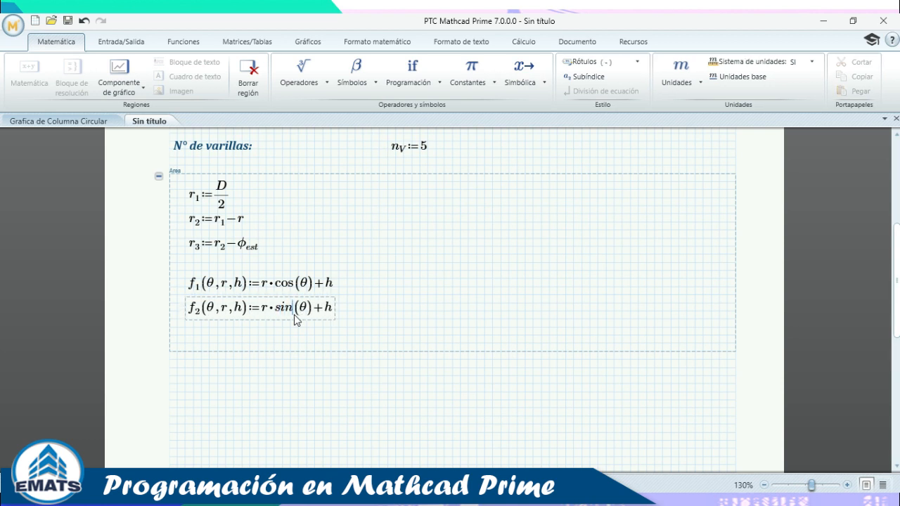
pyautogui.click(330, 314)
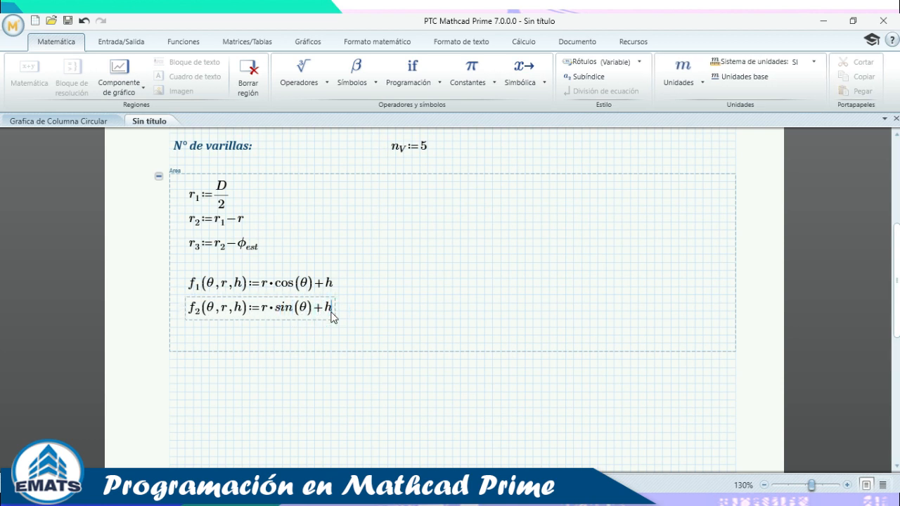
pyautogui.press('BackSpace')
pyautogui.write('k')
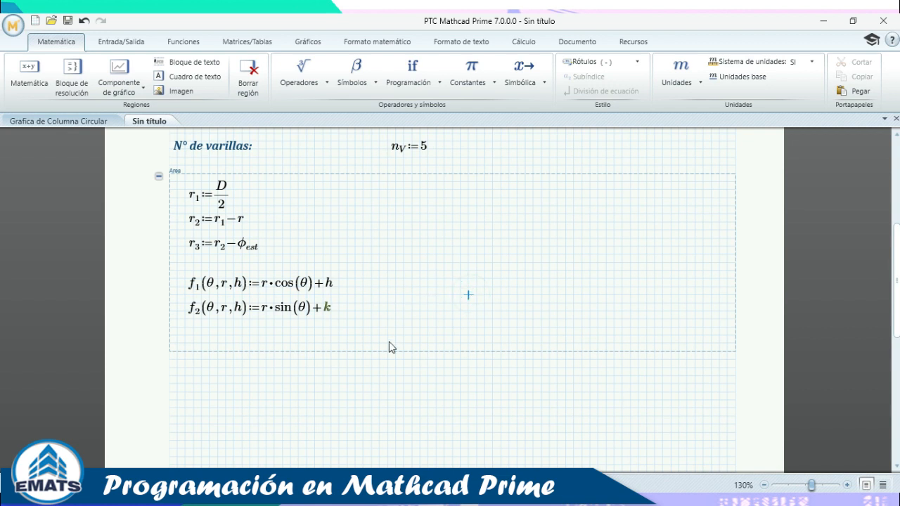
# Try changing k's label type through the Rótulos dropdown.
pyautogui.click(327, 309)
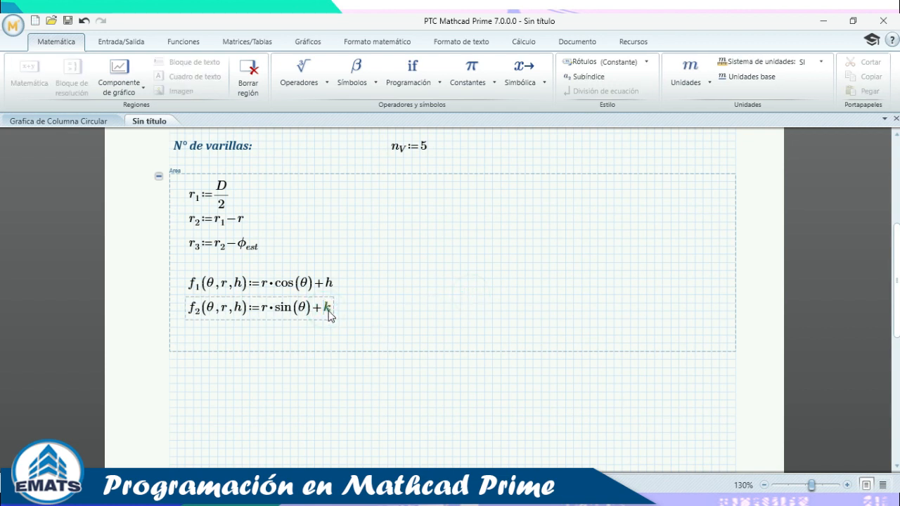
pyautogui.click(617, 63)
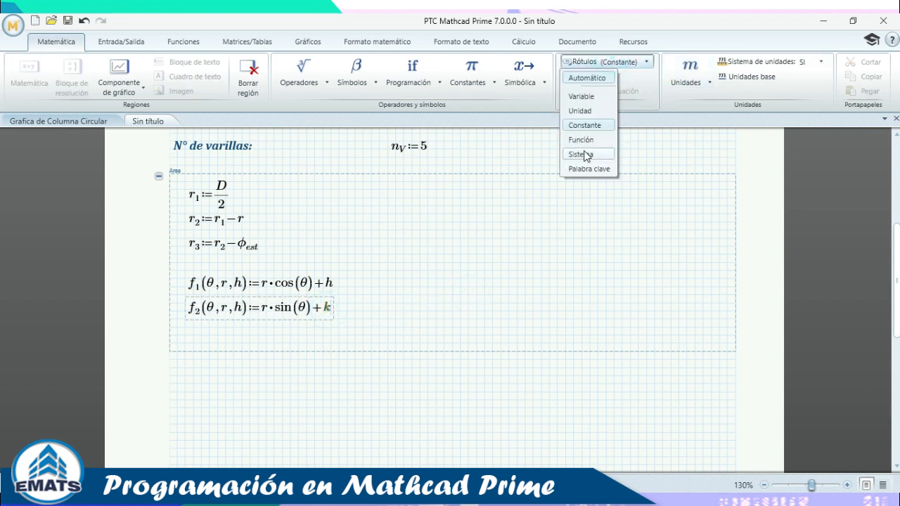
pyautogui.click(588, 111)
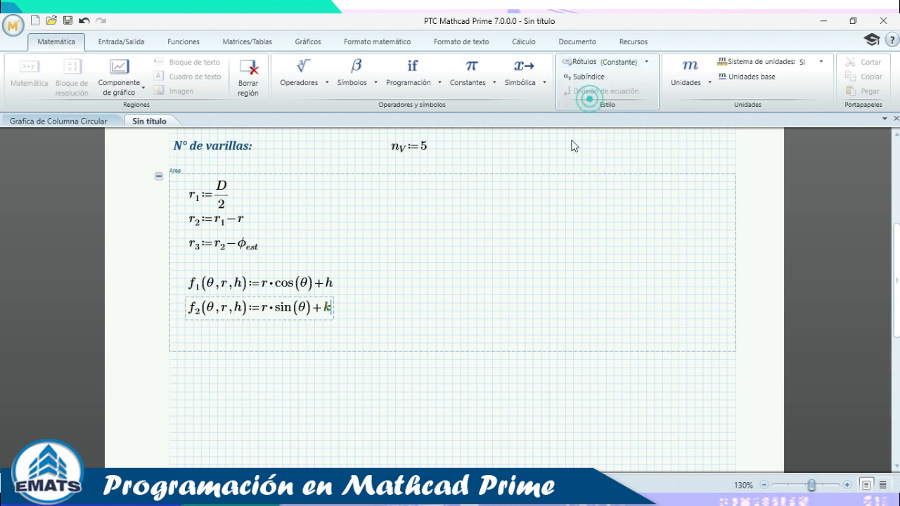
pyautogui.click(415, 280)
pyautogui.click(326, 309)
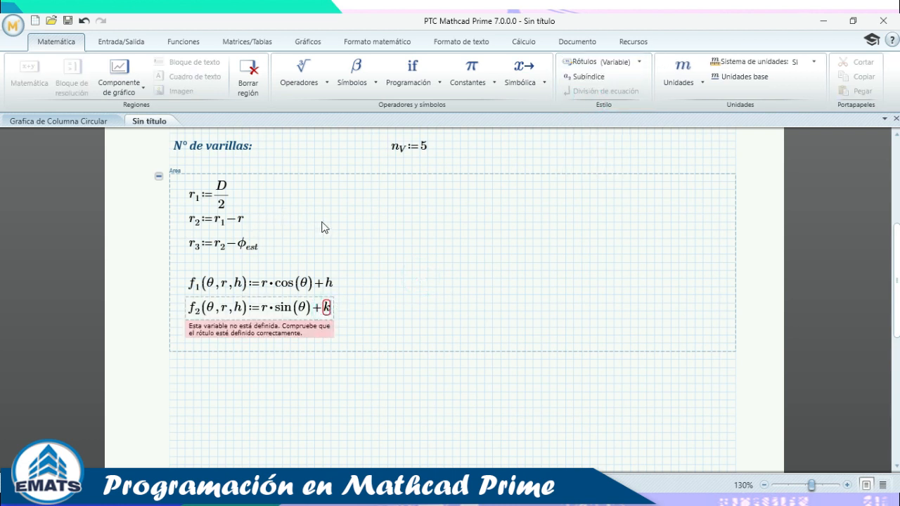
# Replace f2's h parameter with k so it reads f2(θ,r,k) := r·sin(θ) + k.
pyautogui.doubleClick(240, 309)
pyautogui.press('BackSpace')
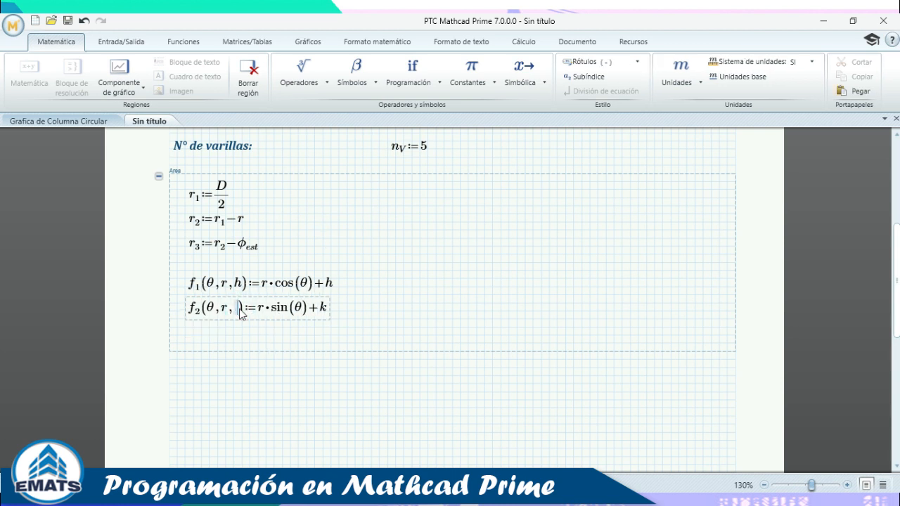
pyautogui.write('k')
pyautogui.click(485, 247)
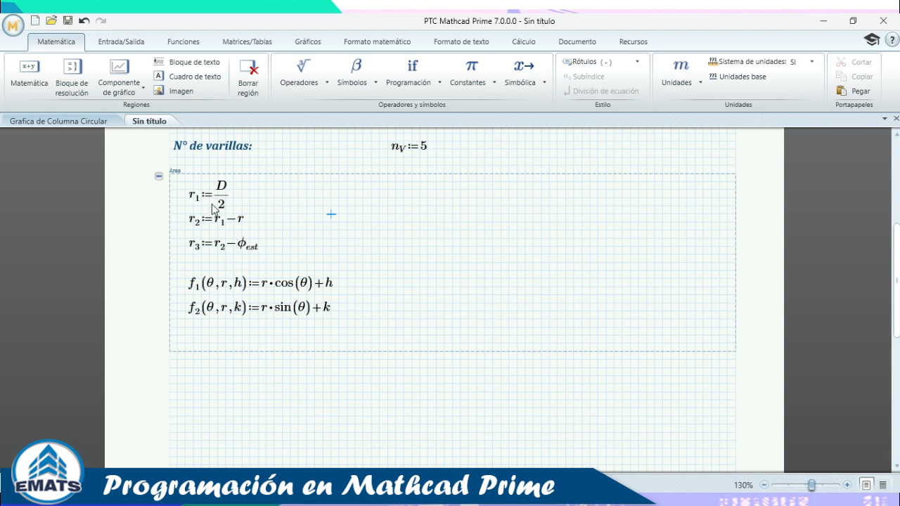
pyautogui.click(237, 289)
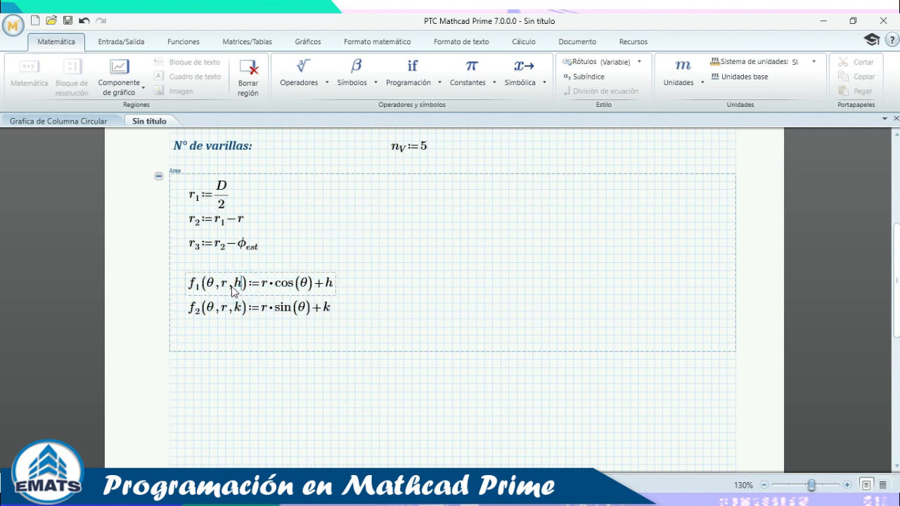
pyautogui.doubleClick(237, 281)
pyautogui.write('k')
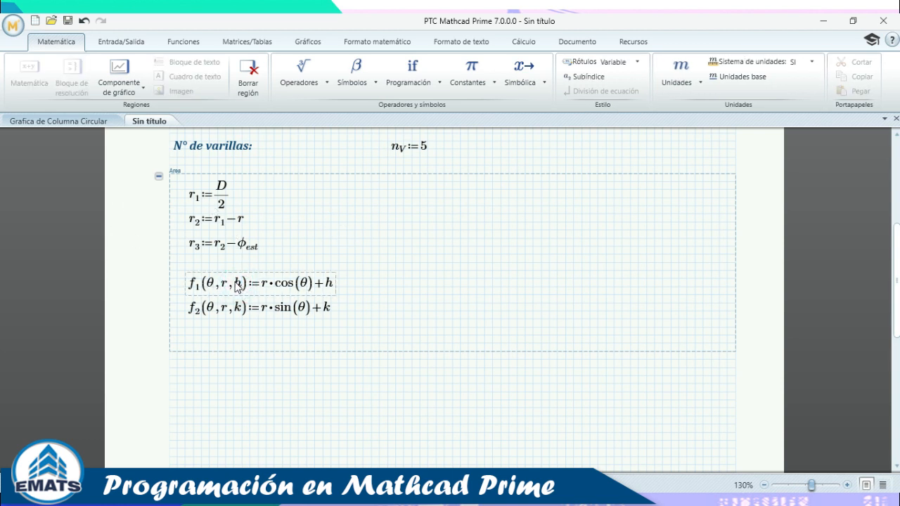
pyautogui.click(241, 307)
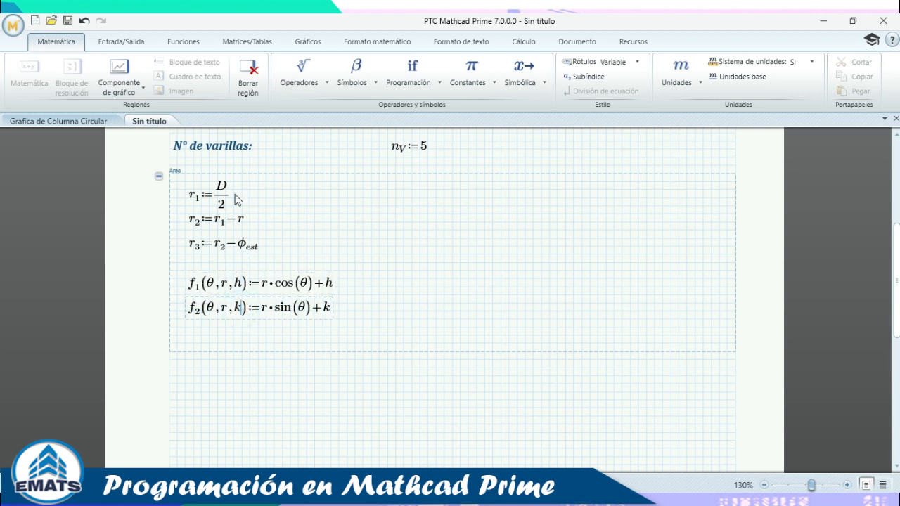
pyautogui.click(258, 199)
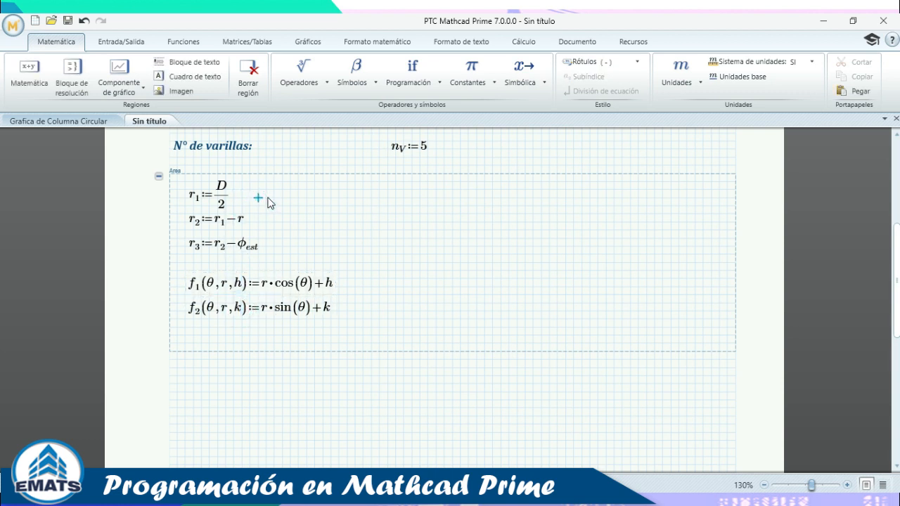
# Define h1 := 0 and k1 := 0 beside r1.
pyautogui.write('h')
pyautogui.hotkey('ctrl', '-')
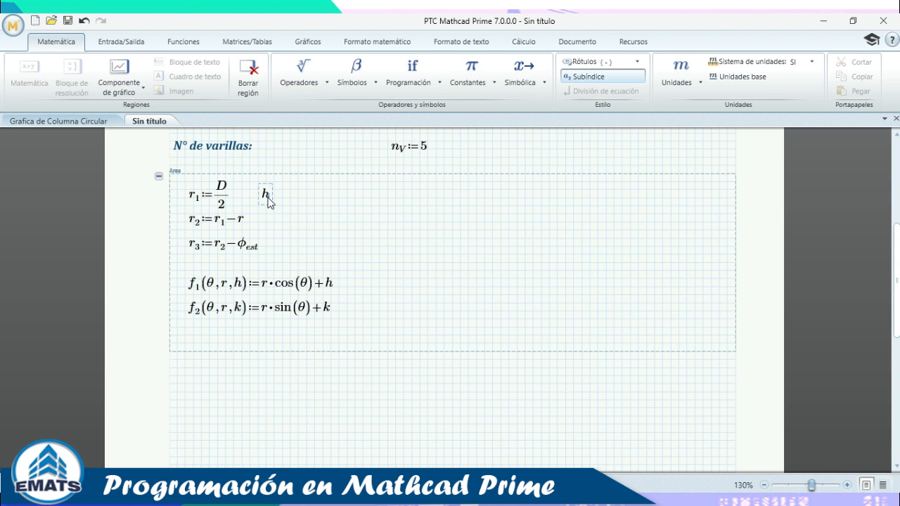
pyautogui.write('1:=')
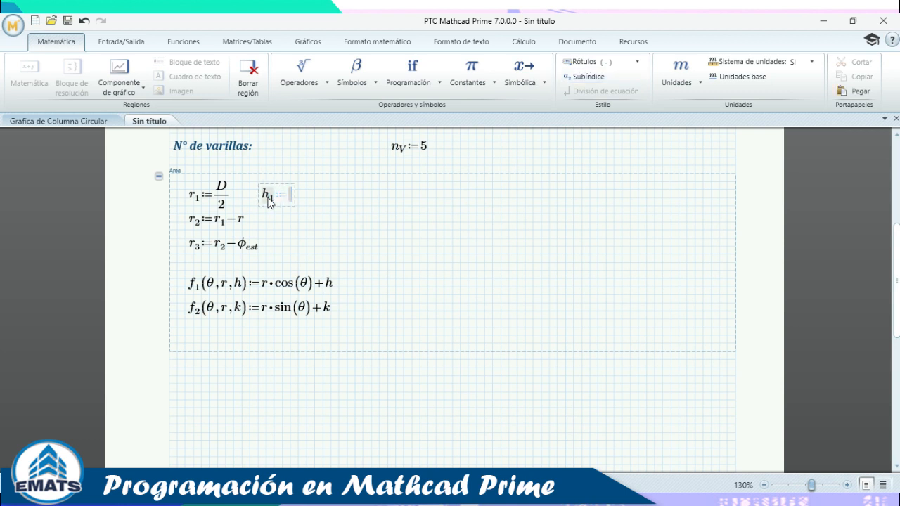
pyautogui.write('0')
pyautogui.press('Right')
pyautogui.press('Right')
pyautogui.write('k')
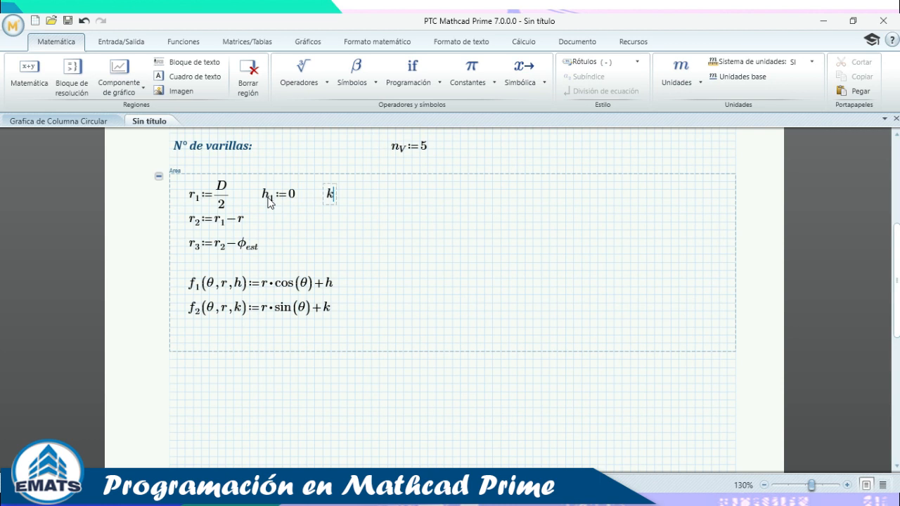
pyautogui.write('.1:0')
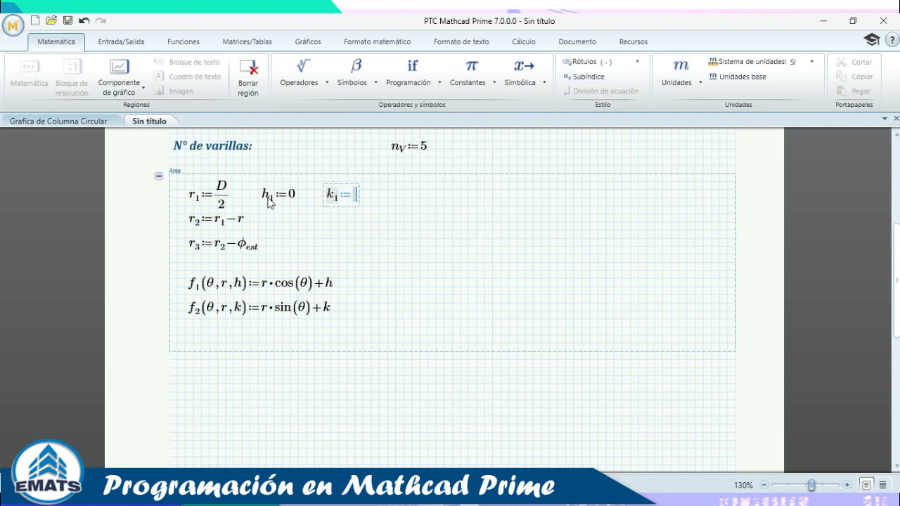
pyautogui.click(461, 231)
pyautogui.click(380, 194)
# Paste copies of the h and k definitions beside r2 and r3 and align the rows.
pyautogui.moveTo(276, 185); pyautogui.dragTo(269, 190)
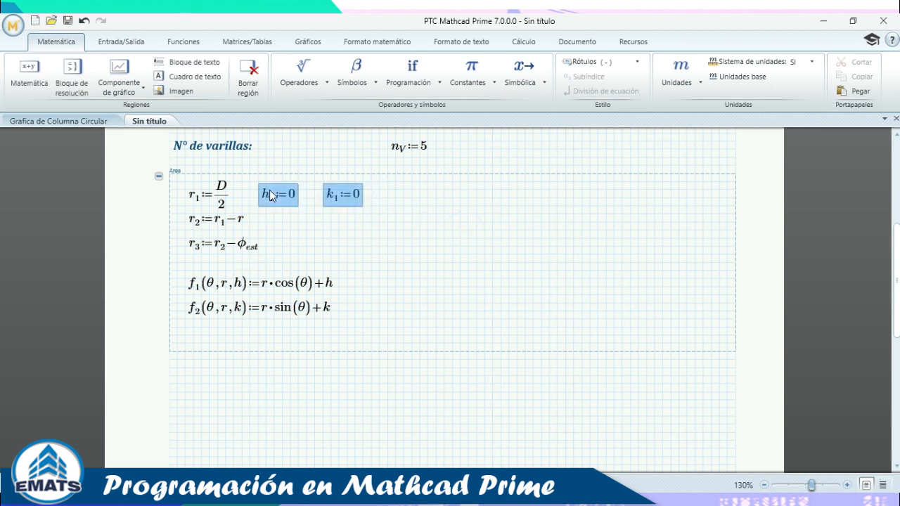
pyautogui.click(267, 223)
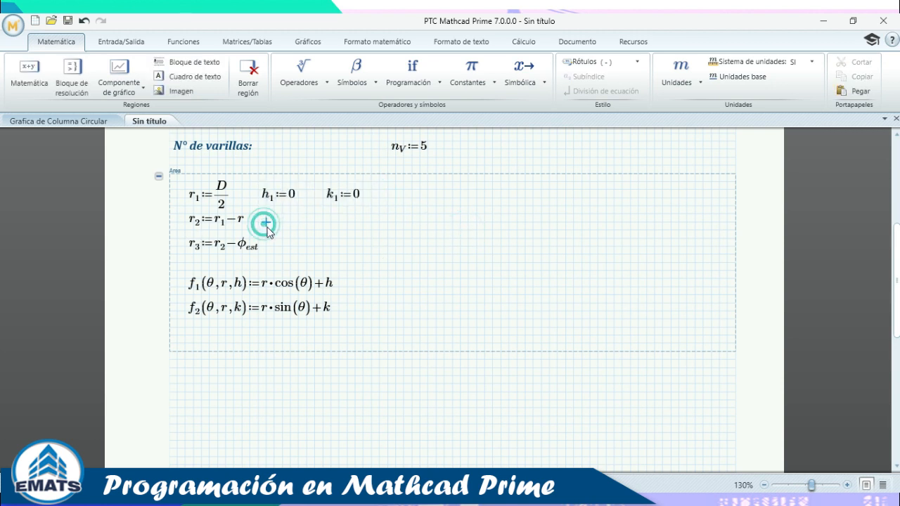
pyautogui.hotkey('ctrl', 'v')
pyautogui.click(276, 250)
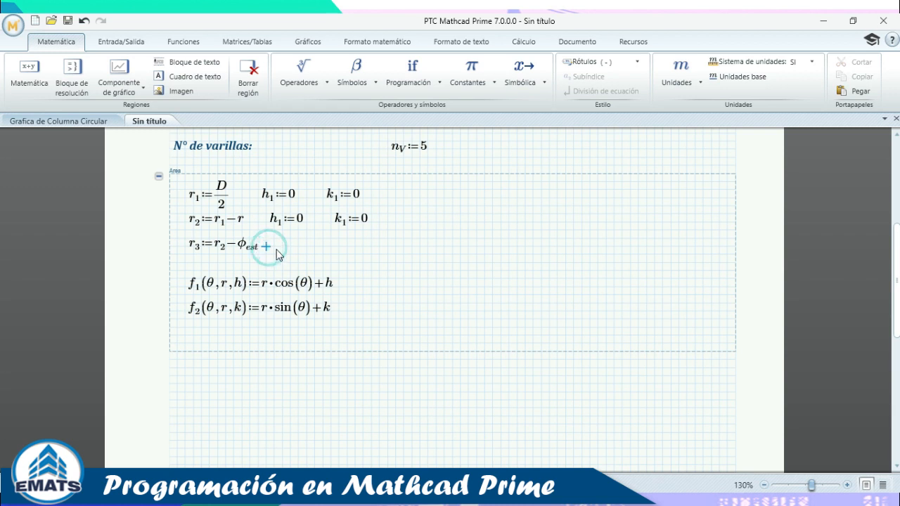
pyautogui.hotkey('ctrl', 'v')
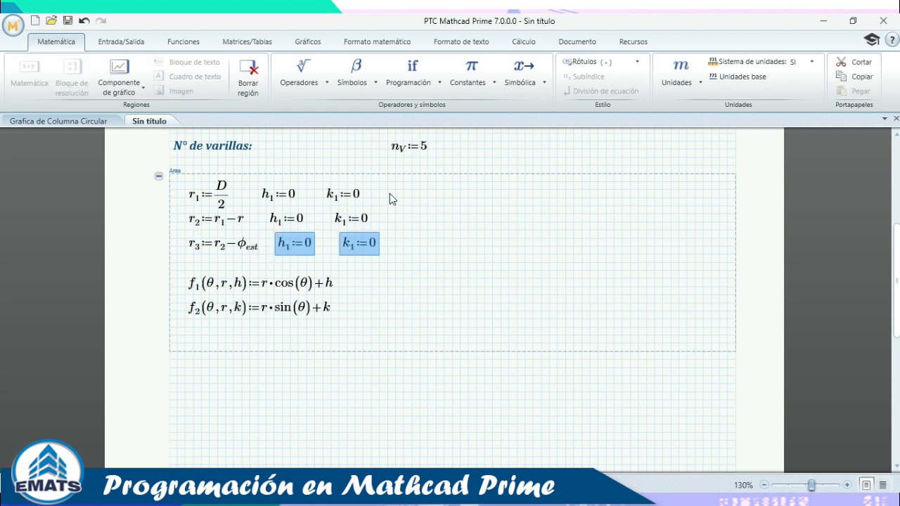
pyautogui.moveTo(390, 193); pyautogui.dragTo(283, 201)
pyautogui.click(404, 222)
pyautogui.moveTo(404, 223); pyautogui.dragTo(293, 225)
# Renumber the copies to h2, k2, h3, k3 and push f1 and f2 down.
pyautogui.click(292, 226)
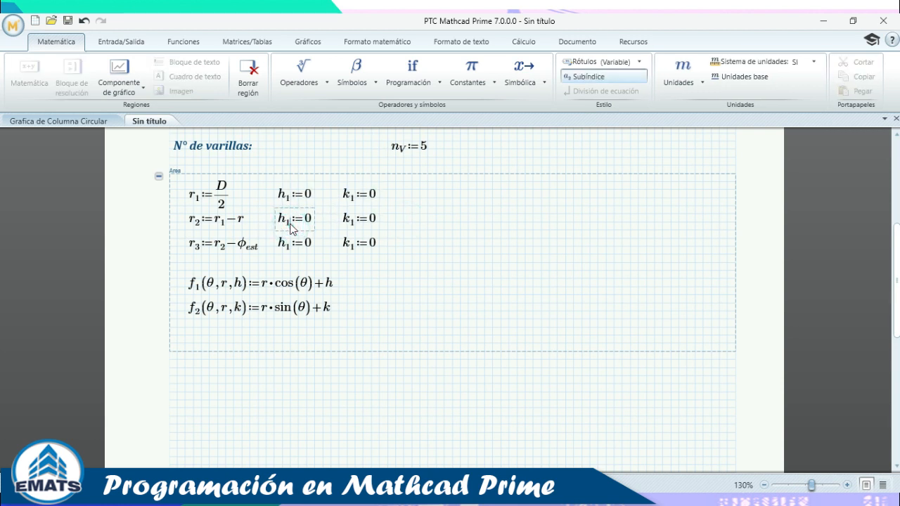
pyautogui.press('BackSpace')
pyautogui.write('2')
pyautogui.click(353, 231)
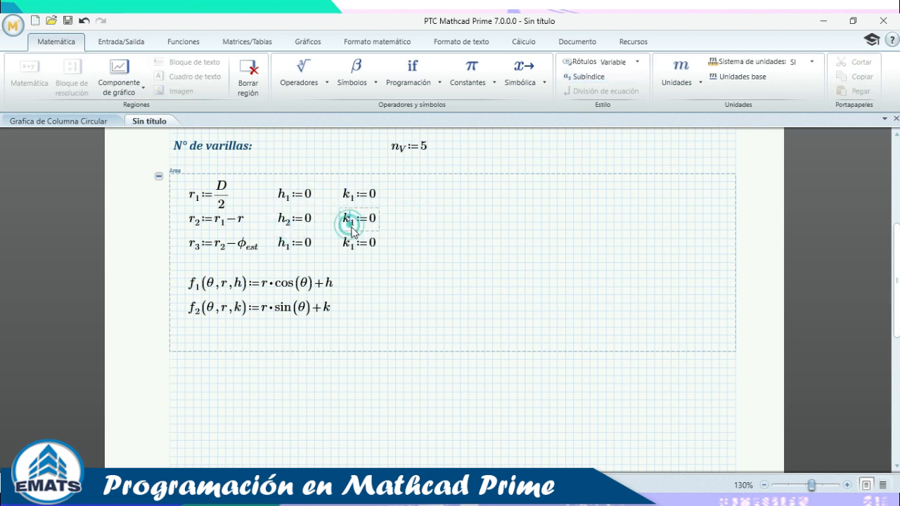
pyautogui.click(355, 232)
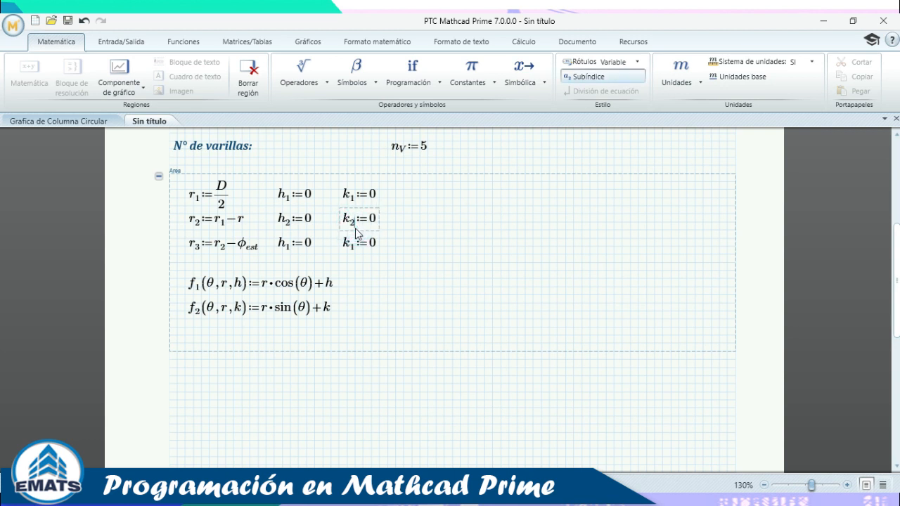
pyautogui.click(288, 248)
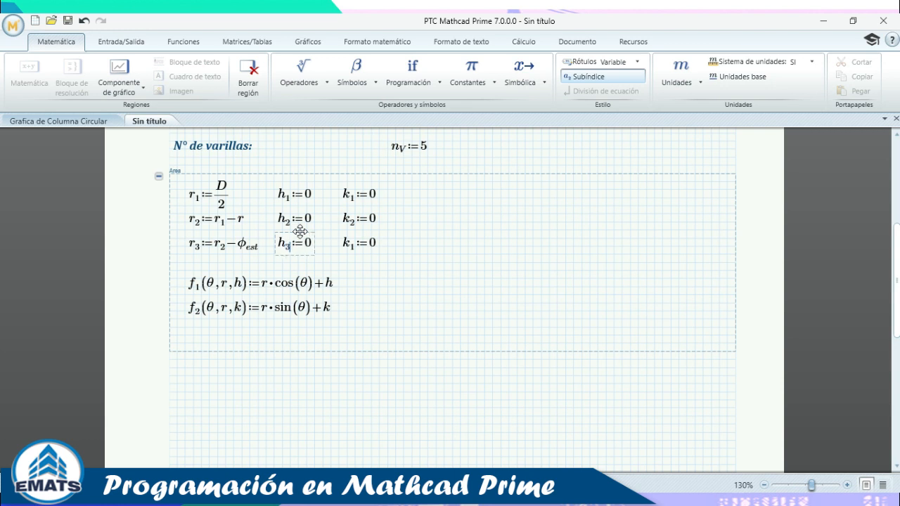
pyautogui.click(355, 247)
pyautogui.press('BackSpace')
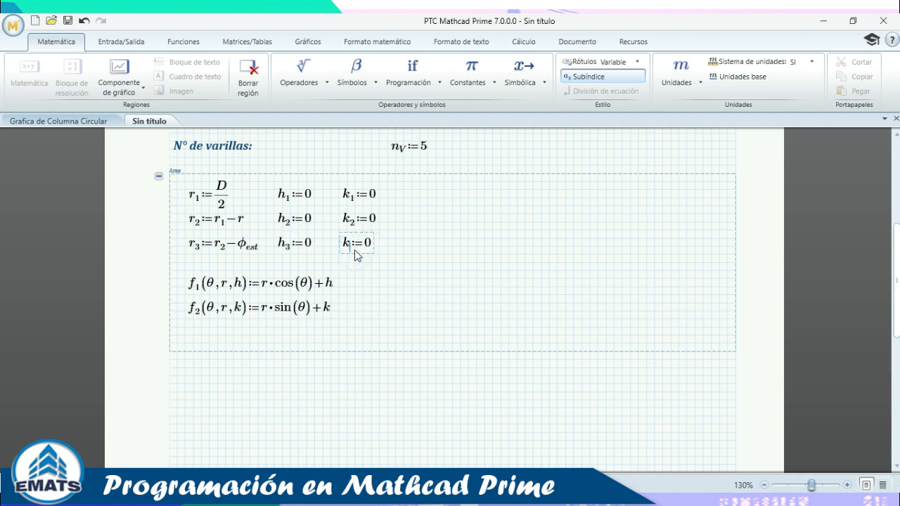
pyautogui.write('3')
pyautogui.click(509, 214)
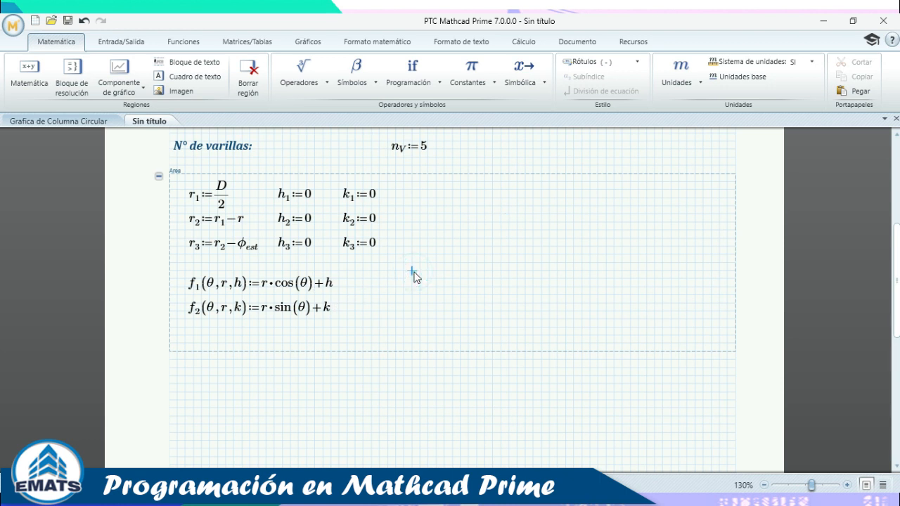
pyautogui.press('Return')
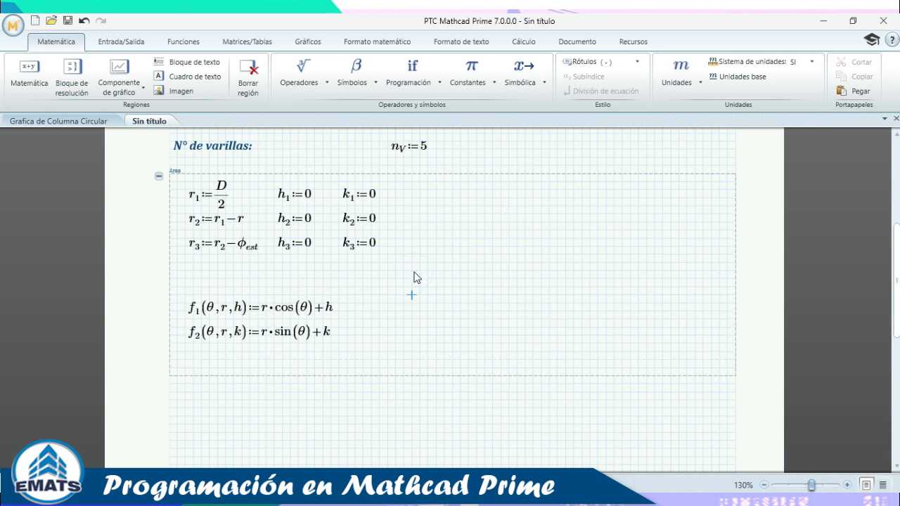
# Insert the range variable θ := 0, 0.01 .. 2·π above f₁, taking π from the constants list.
pyautogui.click(201, 283)
pyautogui.click(354, 70)
pyautogui.click(465, 225)
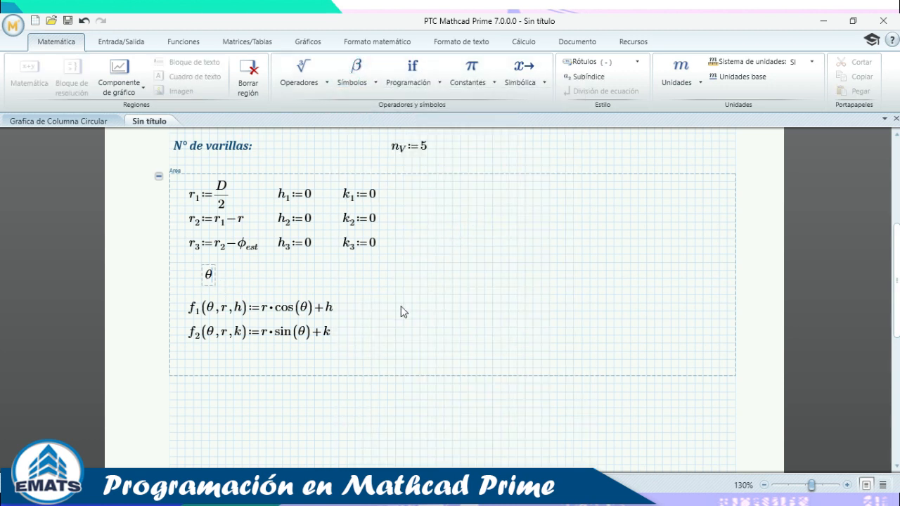
pyautogui.write(':=0,0.01..')
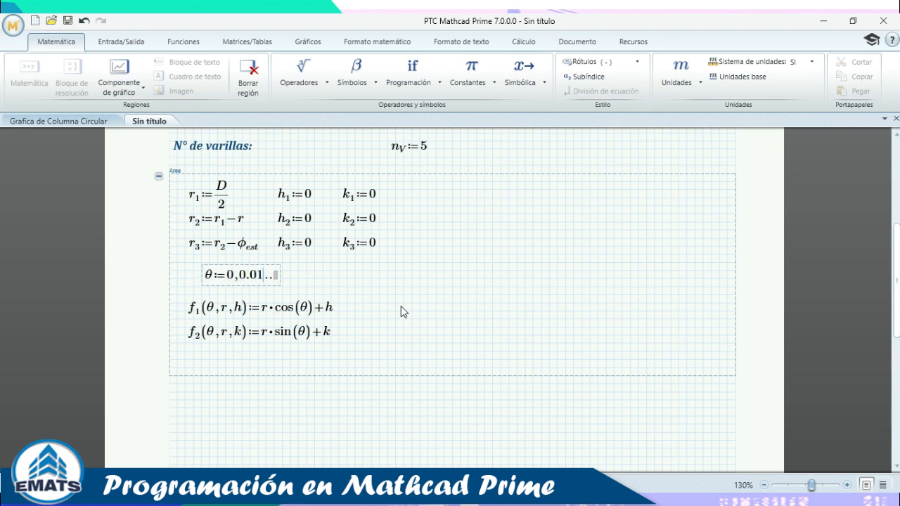
pyautogui.click(277, 275)
pyautogui.click(471, 67)
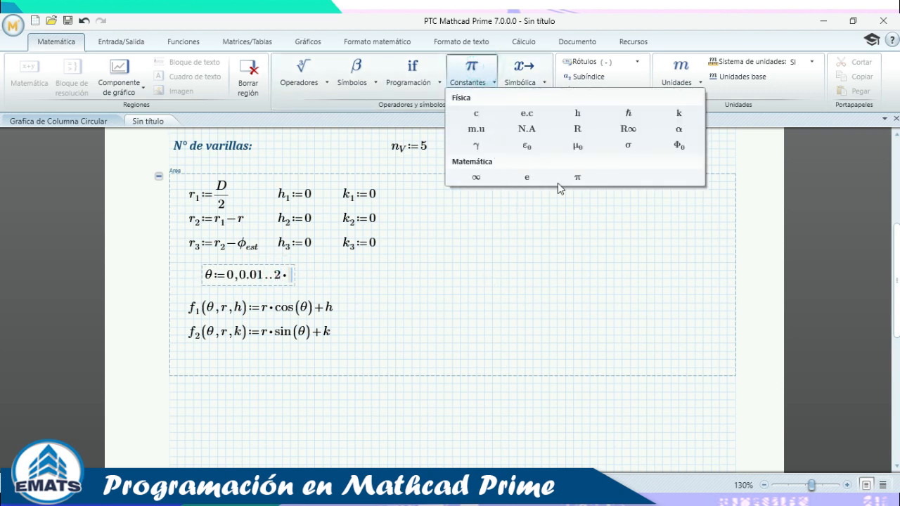
pyautogui.click(579, 177)
pyautogui.click(338, 275)
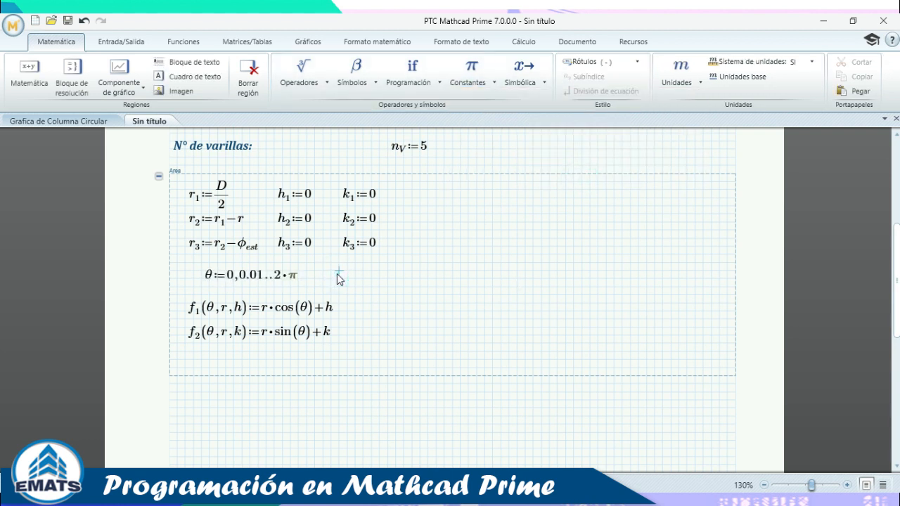
pyautogui.click(211, 278)
pyautogui.click(419, 302)
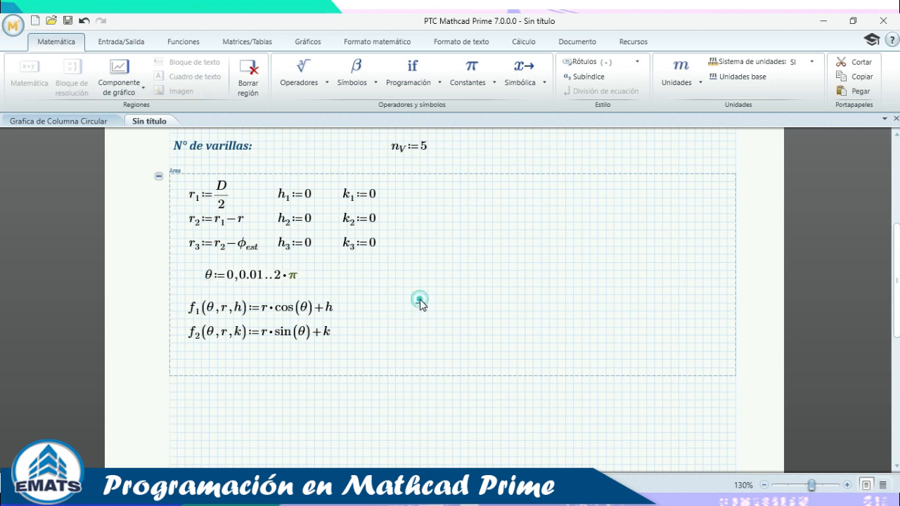
pyautogui.write('q')
pyautogui.hotkey('ctrl', 'g')
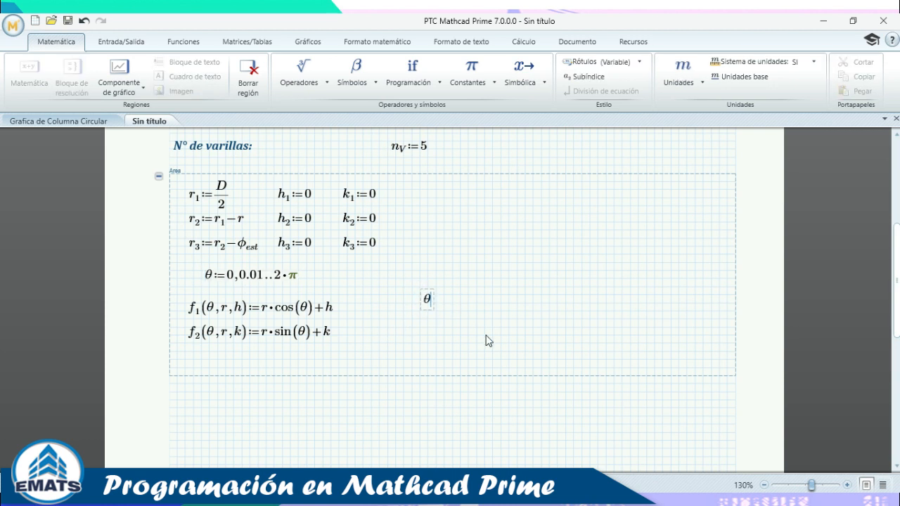
pyautogui.write('=')
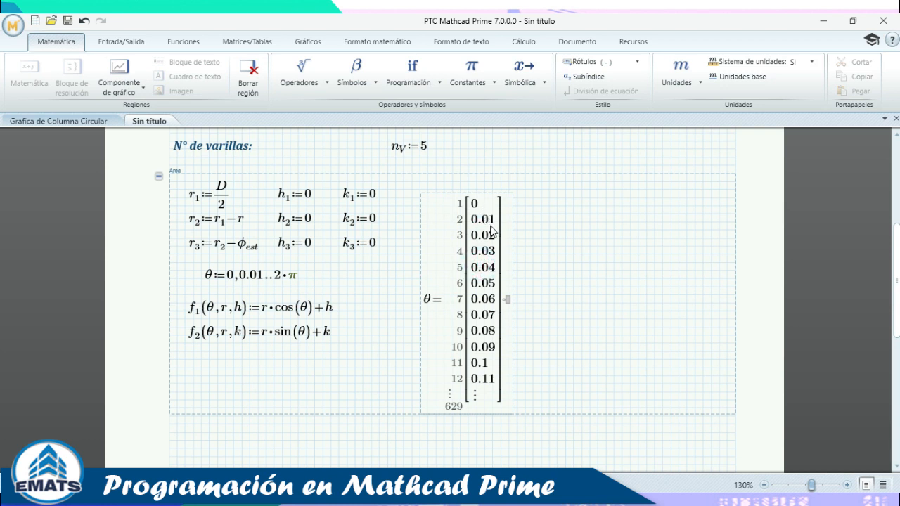
pyautogui.click(482, 267)
pyautogui.click(533, 274)
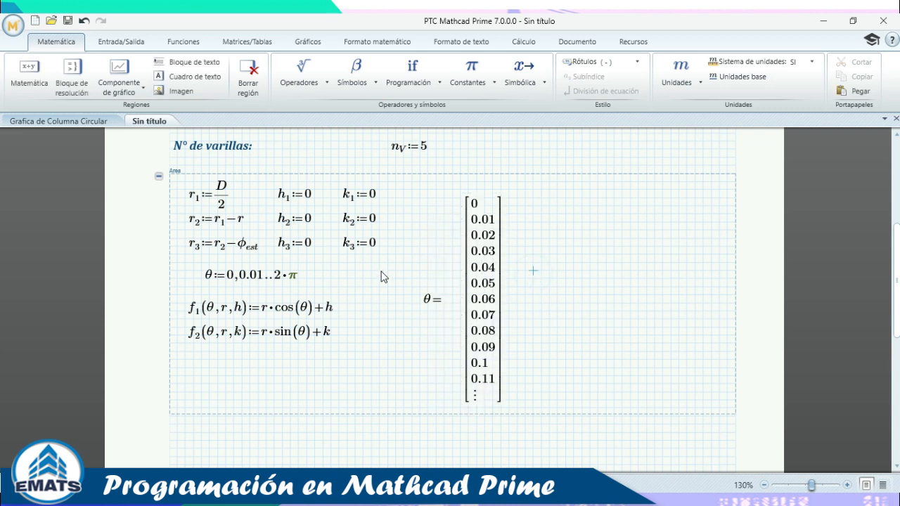
pyautogui.click(470, 270)
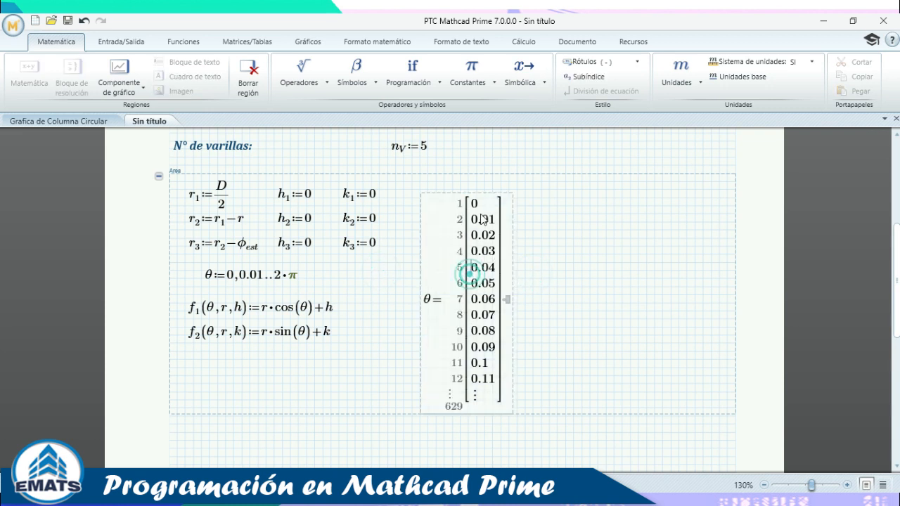
pyautogui.click(476, 191)
pyautogui.press('Delete')
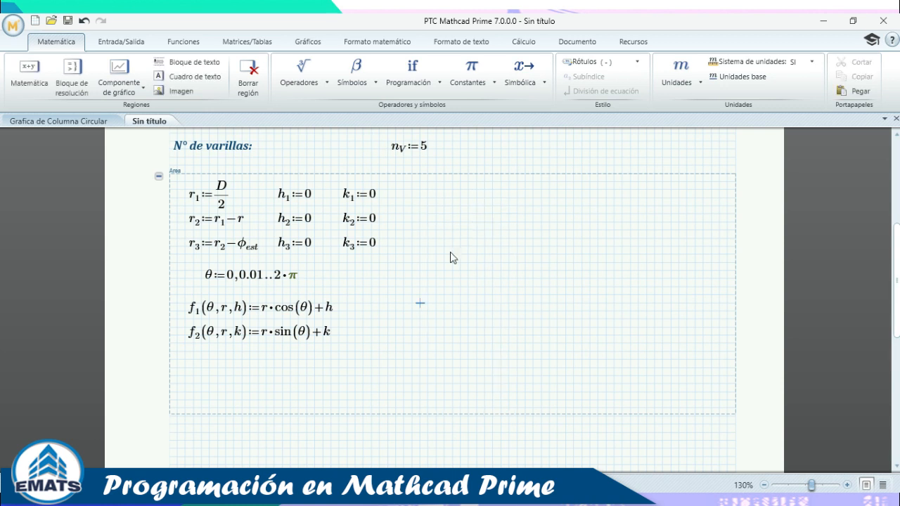
pyautogui.click(396, 275)
pyautogui.click(247, 278)
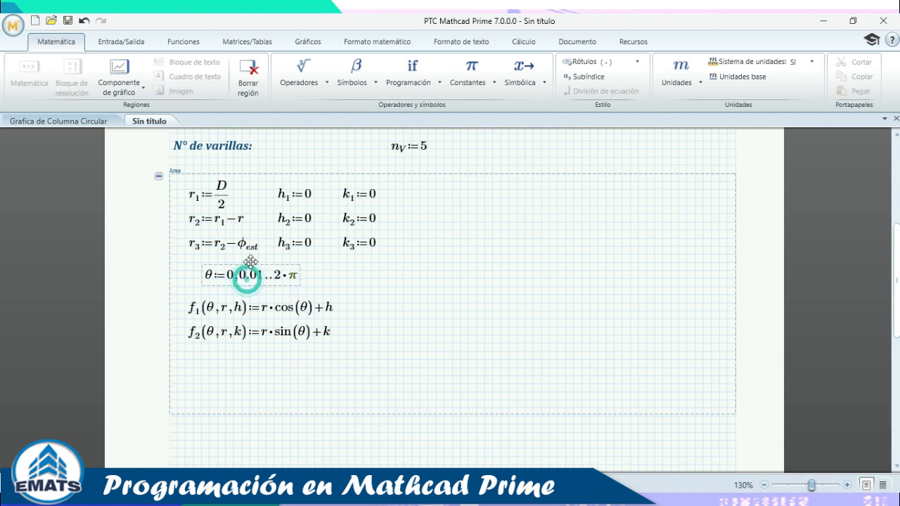
pyautogui.click(370, 286)
pyautogui.scroll(-3, 388, 271)
pyautogui.scroll(3, 388, 277)
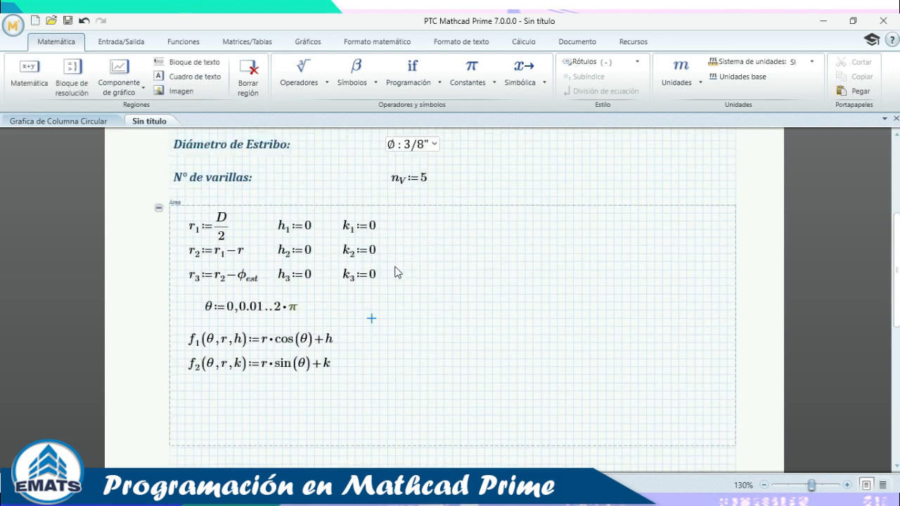
pyautogui.scroll(-1, 436, 285)
pyautogui.scroll(1, 338, 232)
# Collapse the Area calculations region to a single line.
pyautogui.click(156, 215)
pyautogui.click(158, 208)
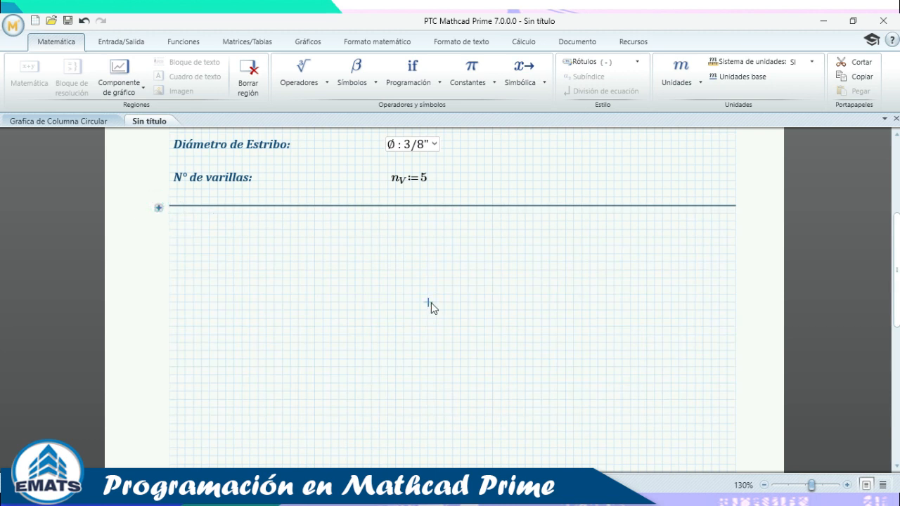
pyautogui.click(274, 244)
# Insert an empty chart component below the Area block and drag it left onto the page.
pyautogui.click(378, 253)
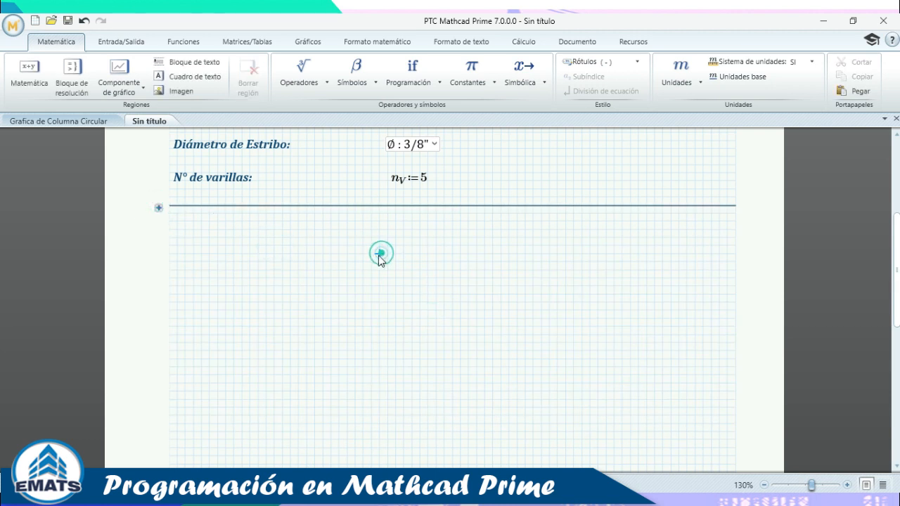
pyautogui.click(134, 84)
pyautogui.click(135, 110)
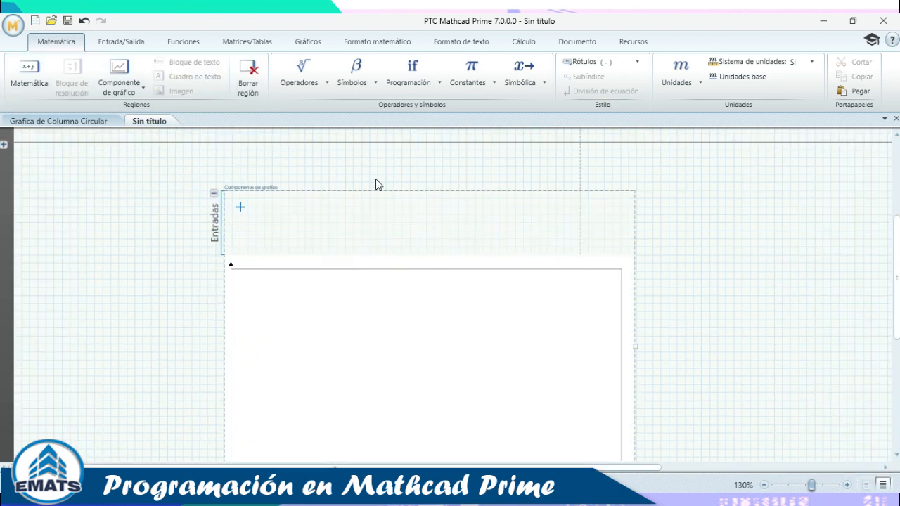
pyautogui.moveTo(375, 183); pyautogui.dragTo(299, 179)
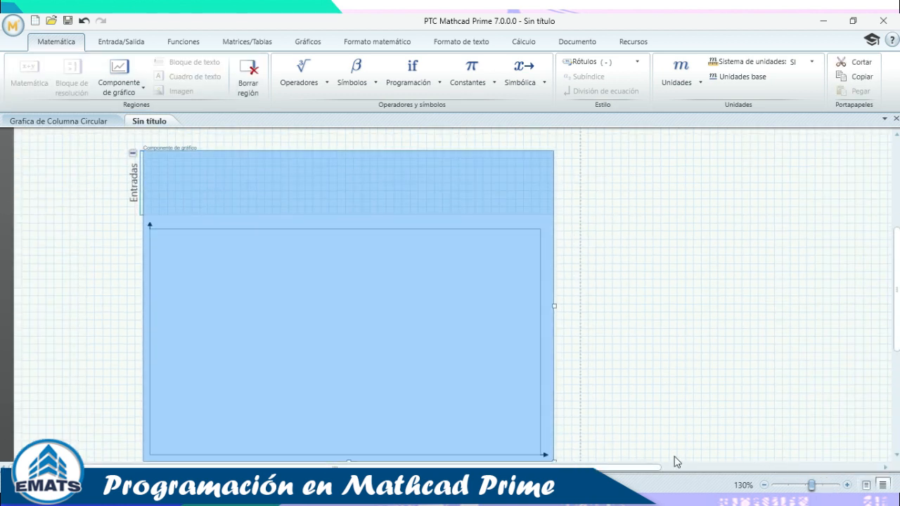
# Add an X-axis expression to the chart's Entradas panel, starting it as f1(.
pyautogui.click(867, 485)
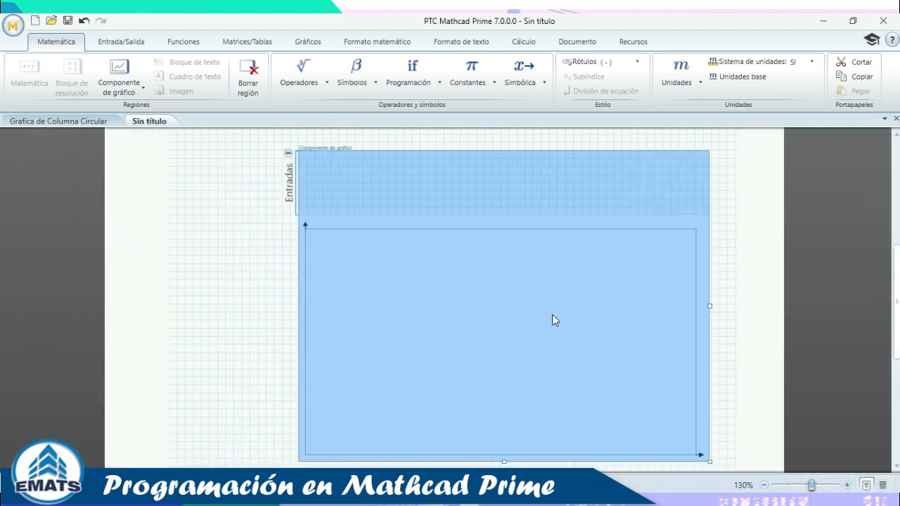
pyautogui.scroll(3, 552, 314)
pyautogui.click(347, 285)
pyautogui.scroll(-1, 371, 269)
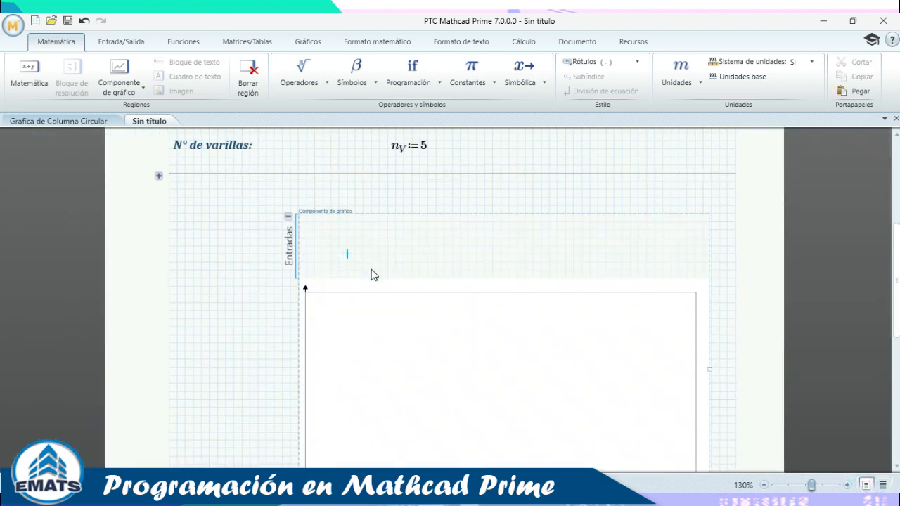
pyautogui.click(324, 238)
pyautogui.rightClick(323, 235)
pyautogui.click(378, 304)
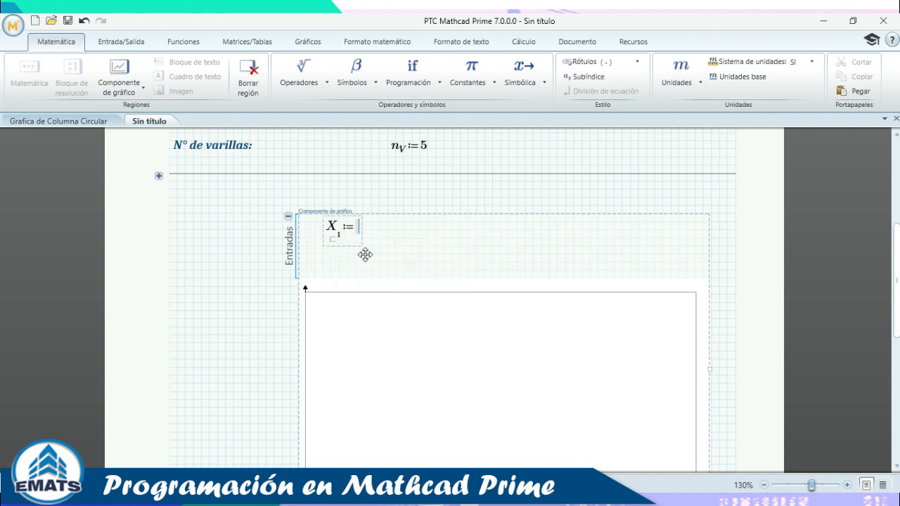
pyautogui.write('f1')
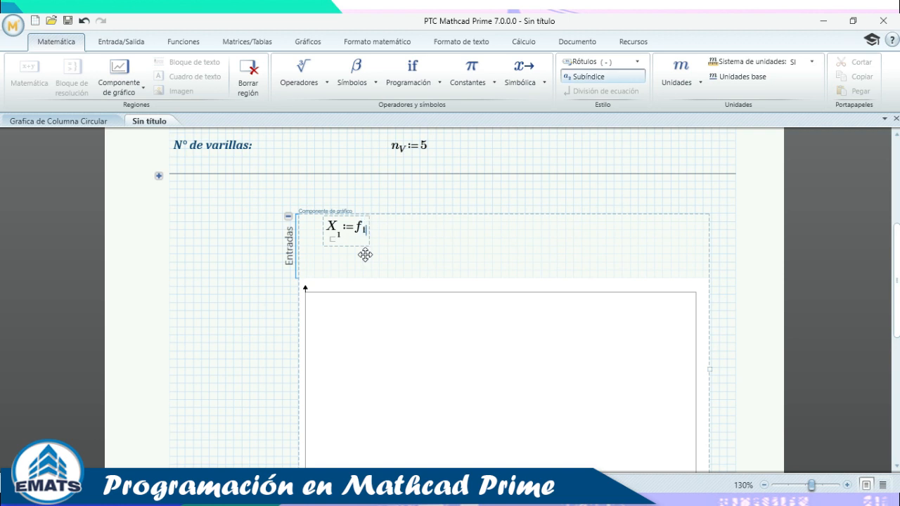
pyautogui.write('(')
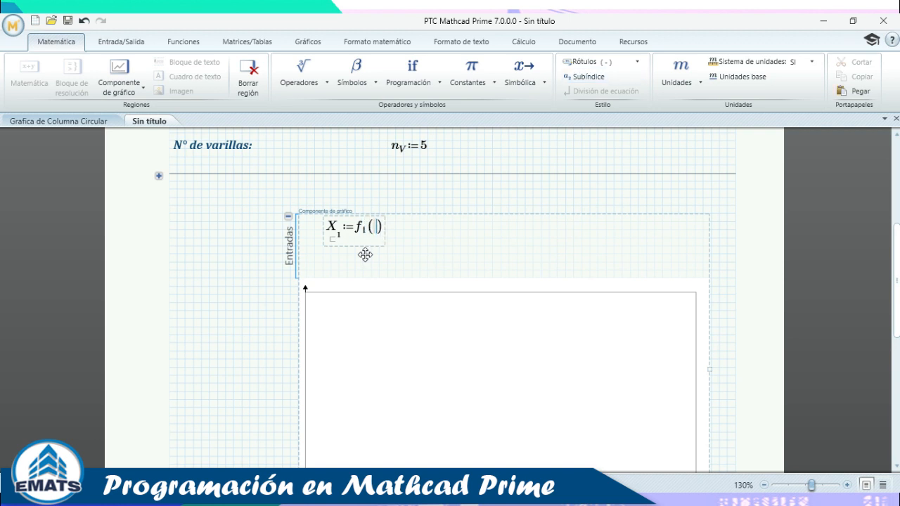
# Fill f₁'s arguments with θ, r, h copied from the Area block, subscripting them to r₁ and h₁.
pyautogui.click(159, 176)
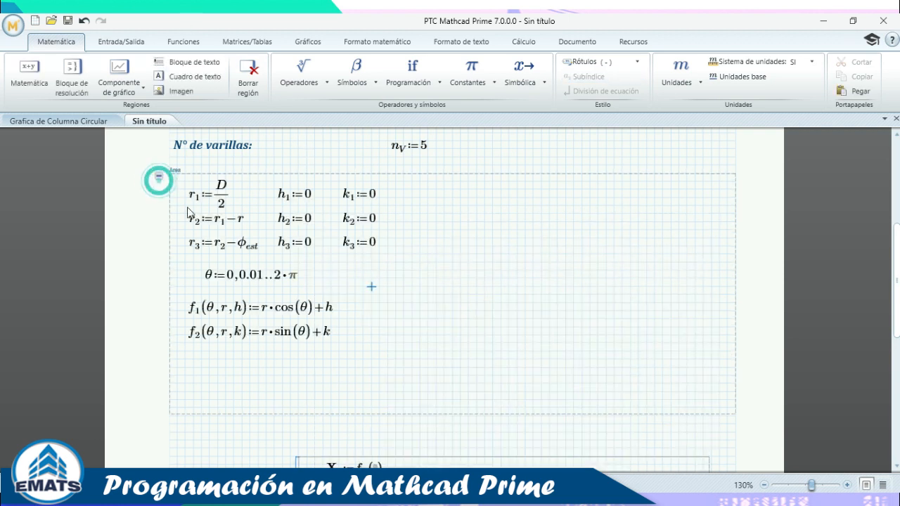
pyautogui.click(272, 307)
pyautogui.click(242, 310)
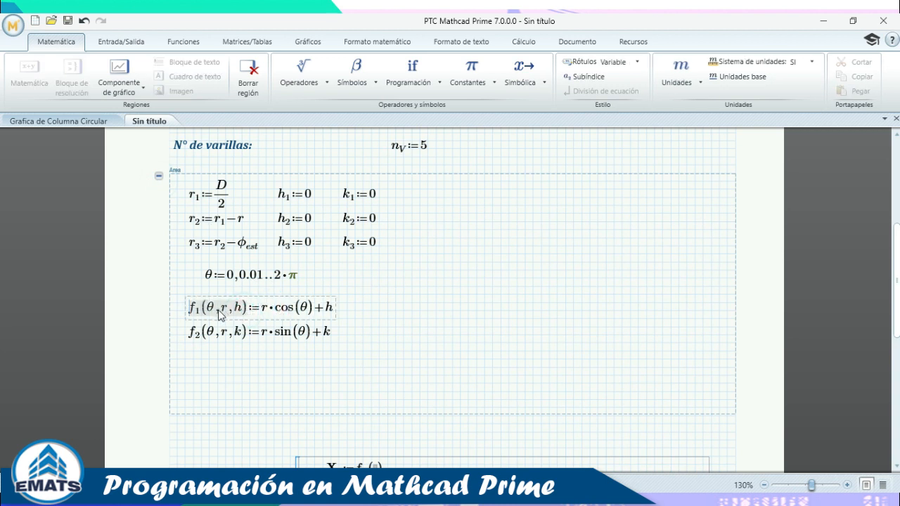
pyautogui.scroll(-3, 376, 367)
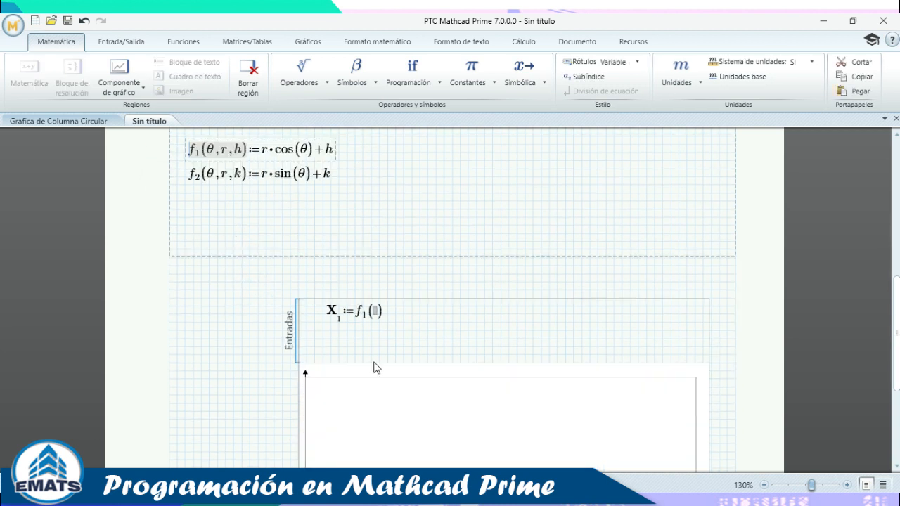
pyautogui.click(377, 313)
pyautogui.write('θ,r,h')
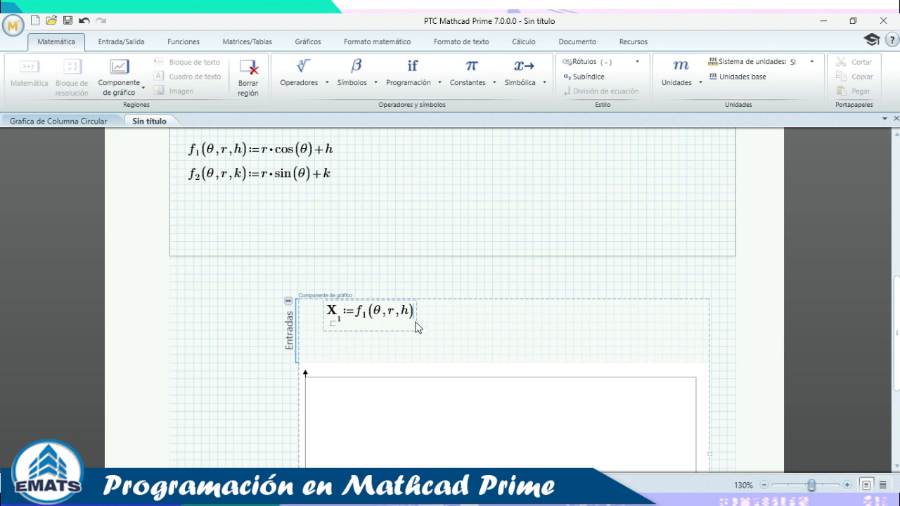
pyautogui.click(392, 313)
pyautogui.scroll(2, 378, 292)
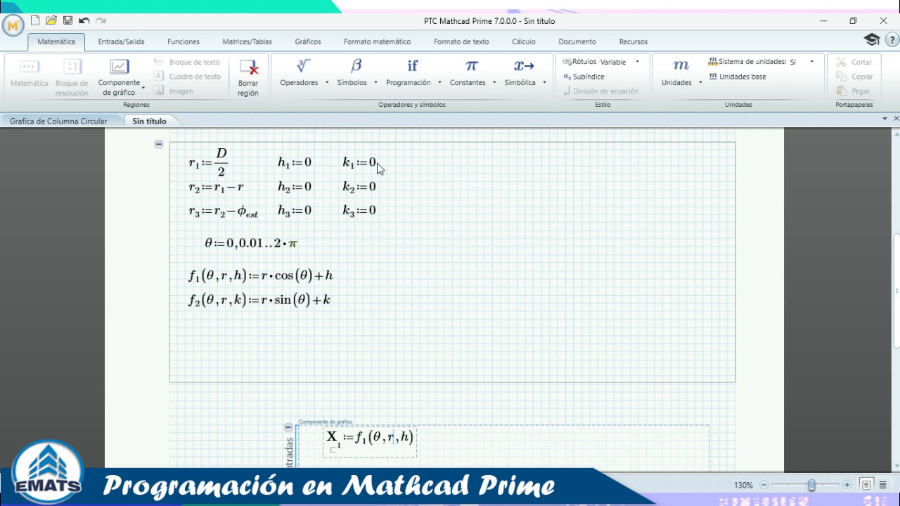
pyautogui.scroll(1, 380, 241)
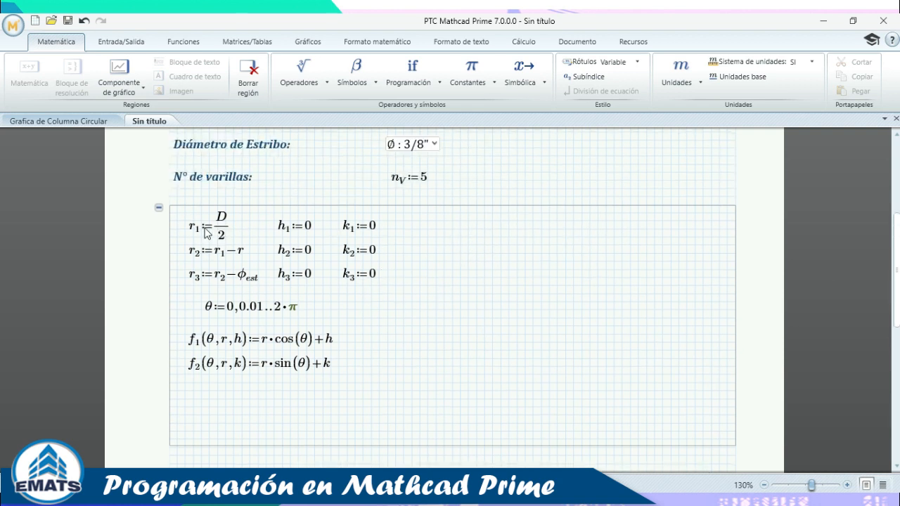
pyautogui.scroll(-2, 470, 356)
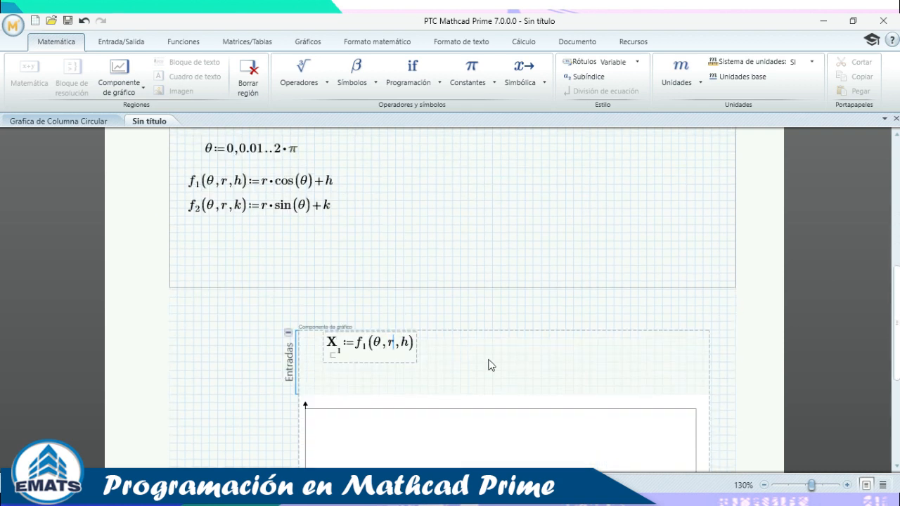
pyautogui.hotkey('ctrl', '-')
pyautogui.write('1,h')
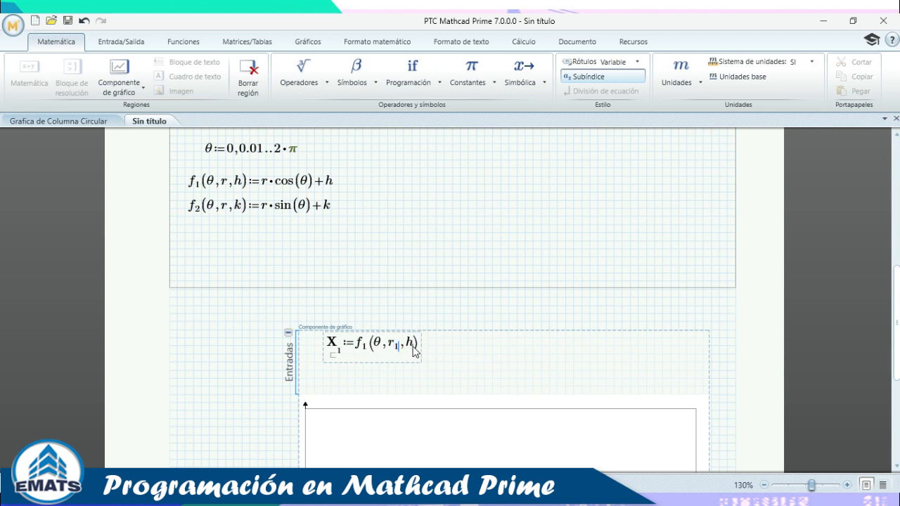
pyautogui.write('1')
# Add a Y-axis expression below X₁ and paste the function call into it.
pyautogui.click(575, 396)
pyautogui.click(460, 373)
pyautogui.rightClick(330, 364)
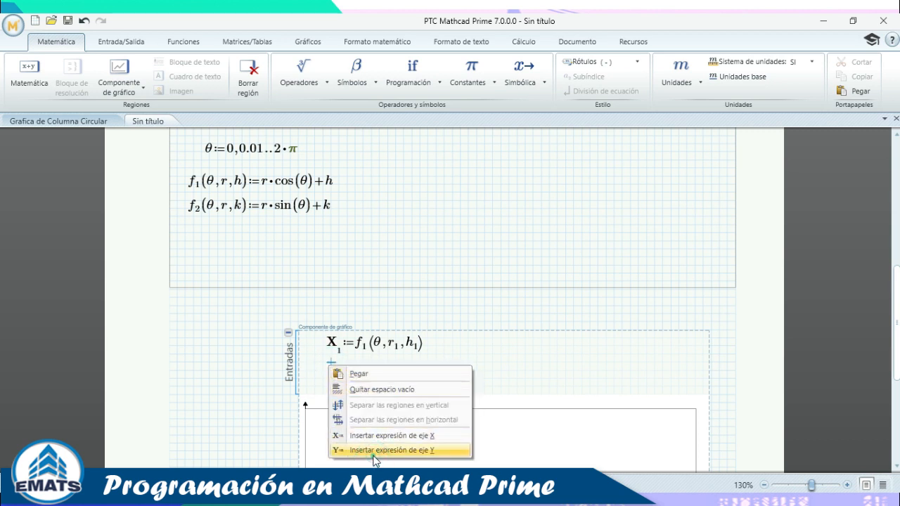
pyautogui.click(375, 451)
pyautogui.write('f1(θ,r,h)')
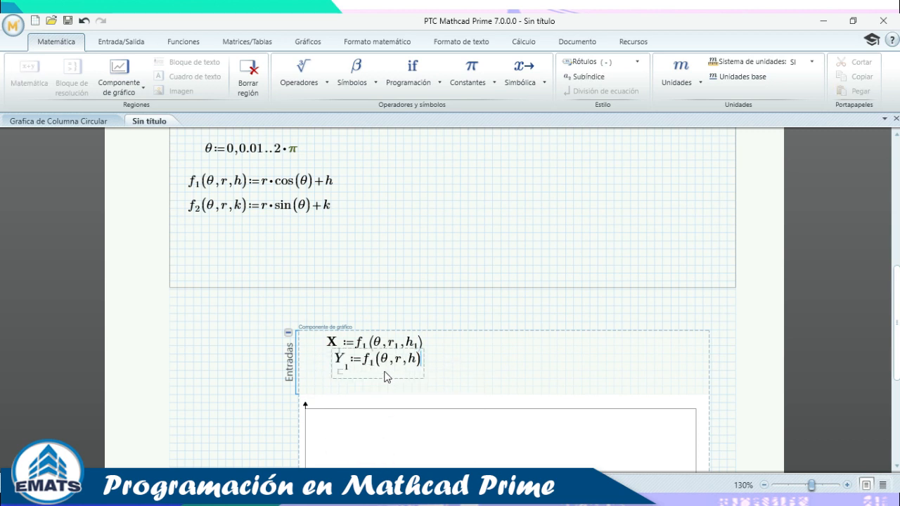
# Edit the pasted call into Y₁ := f₂(θ, r₁, k₁), replacing h with k₁.
pyautogui.click(377, 369)
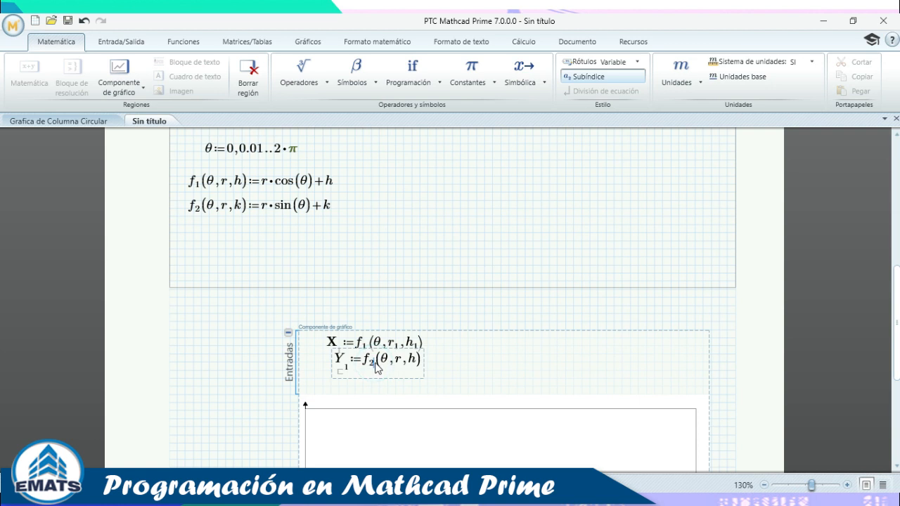
pyautogui.click(416, 366)
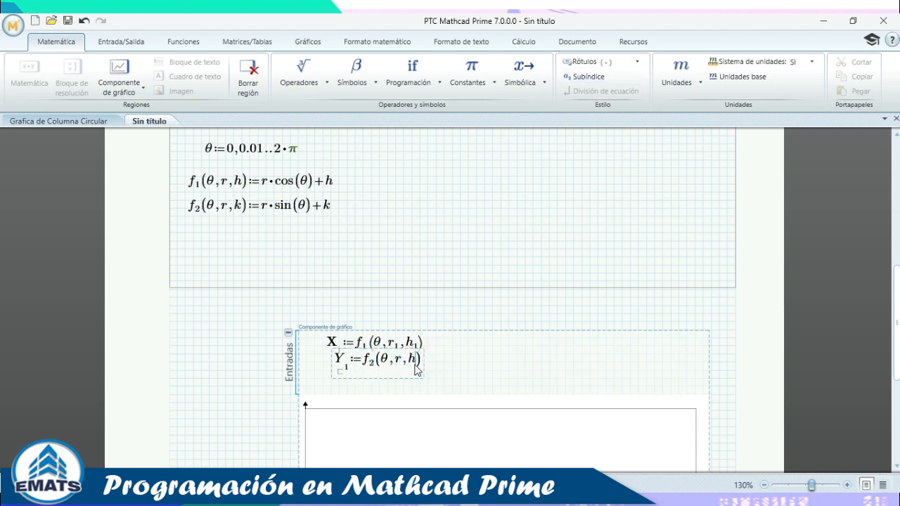
pyautogui.press('BackSpace')
pyautogui.write('k')
pyautogui.press('.')
pyautogui.write('1')
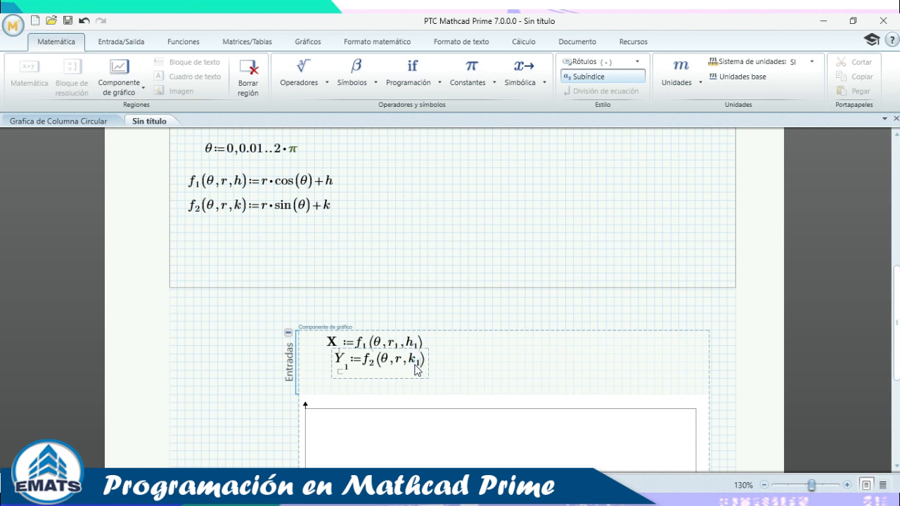
pyautogui.click(402, 363)
pyautogui.press('.')
pyautogui.write('1')
pyautogui.click(424, 348)
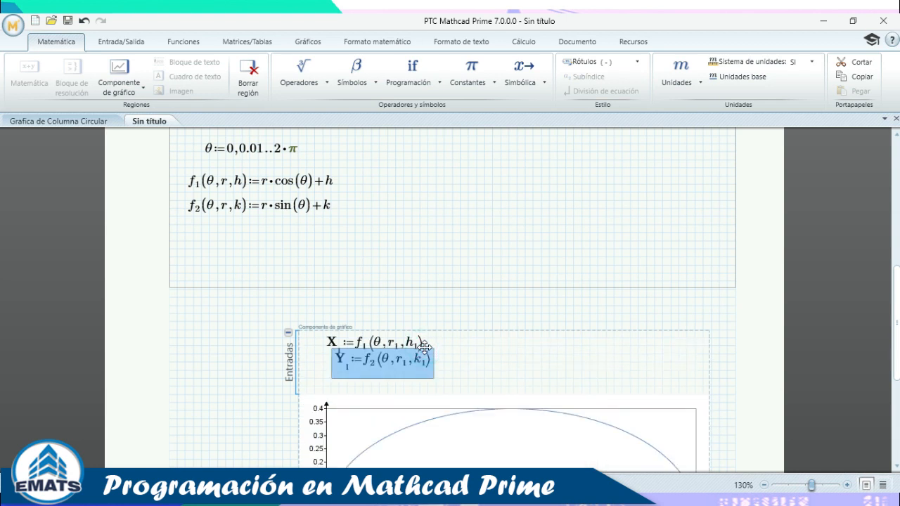
# Collapse the chart's Entradas input panel.
pyautogui.click(452, 362)
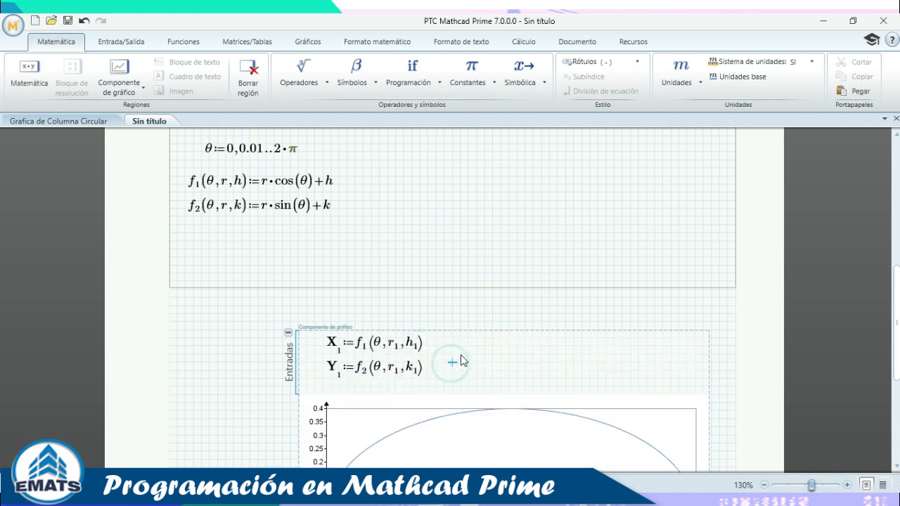
pyautogui.scroll(-3, 457, 358)
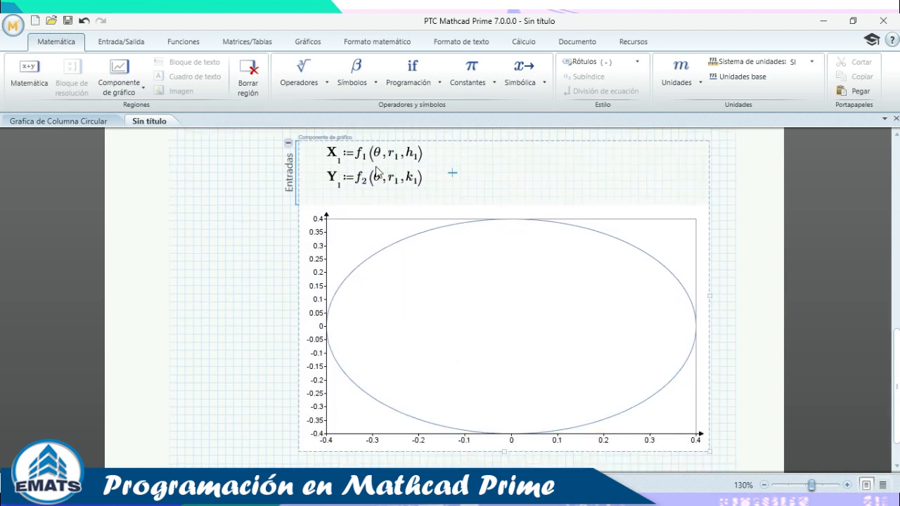
pyautogui.scroll(5, 377, 172)
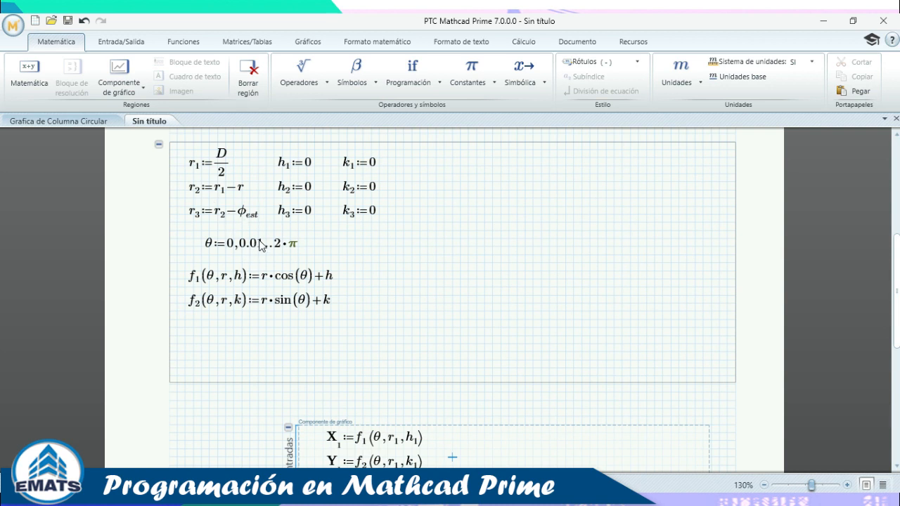
pyautogui.scroll(-4, 276, 268)
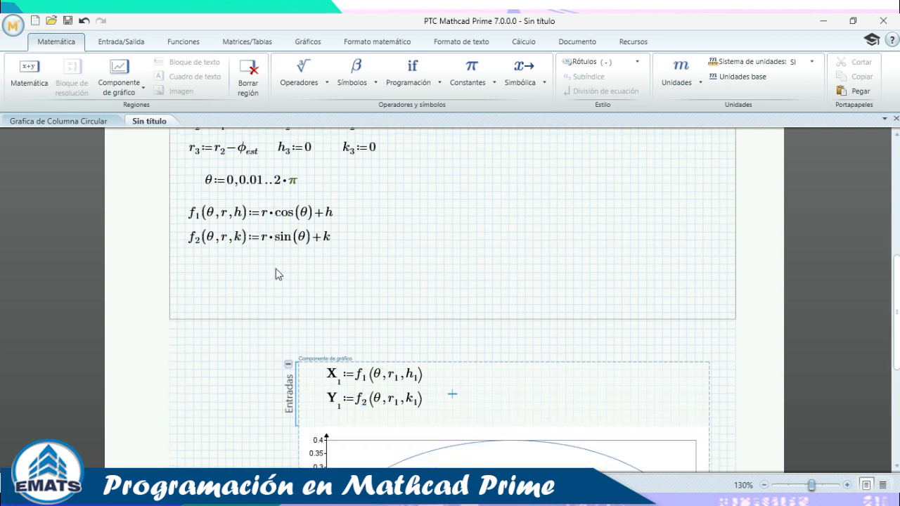
pyautogui.click(289, 301)
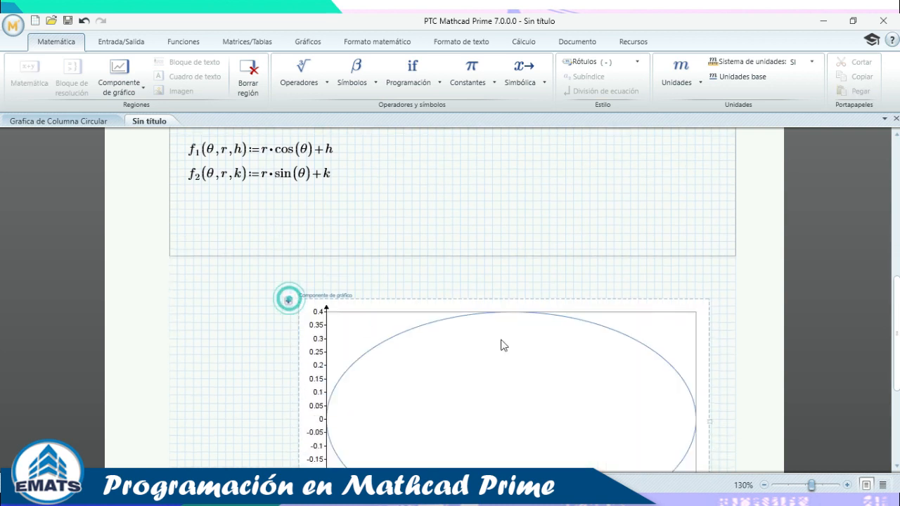
# Resize the plot to a square so the circle appears round, then select it.
pyautogui.scroll(-4, 682, 338)
pyautogui.moveTo(706, 295); pyautogui.dragTo(643, 307)
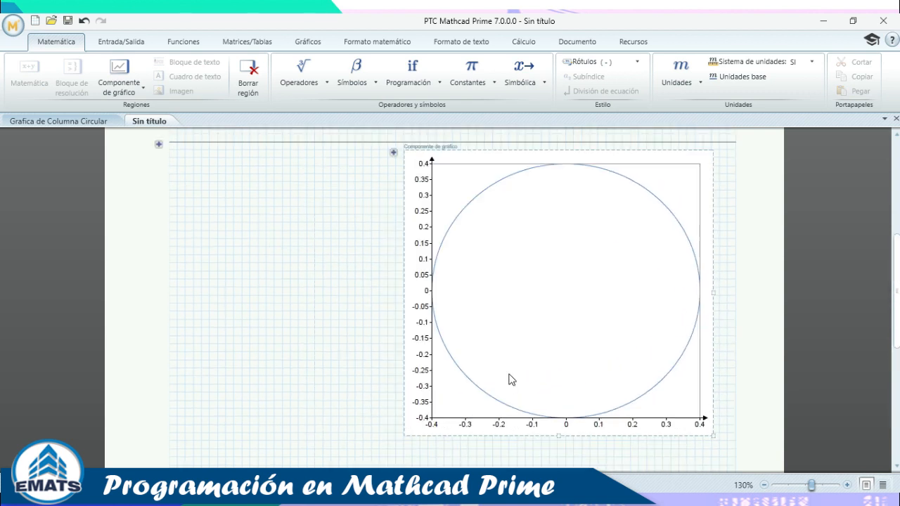
pyautogui.click(249, 259)
pyautogui.scroll(2, 335, 282)
pyautogui.scroll(-3, 334, 282)
pyautogui.click(573, 268)
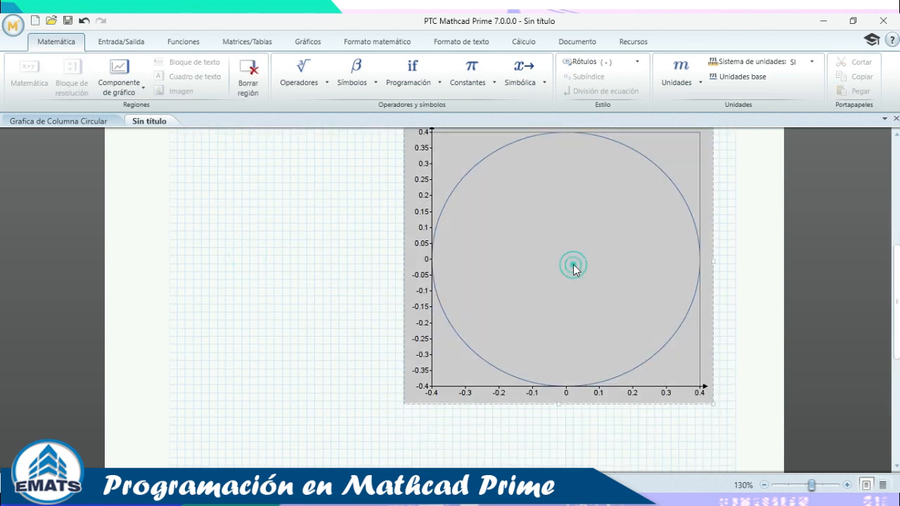
# Hide the X and Y axis lines and their tick values in the chart editor.
pyautogui.doubleClick(516, 216)
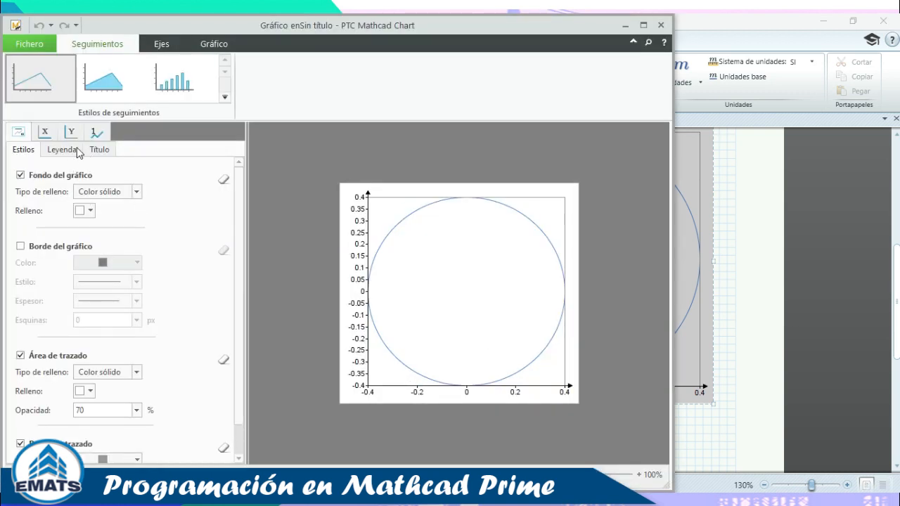
pyautogui.click(45, 131)
pyautogui.click(20, 174)
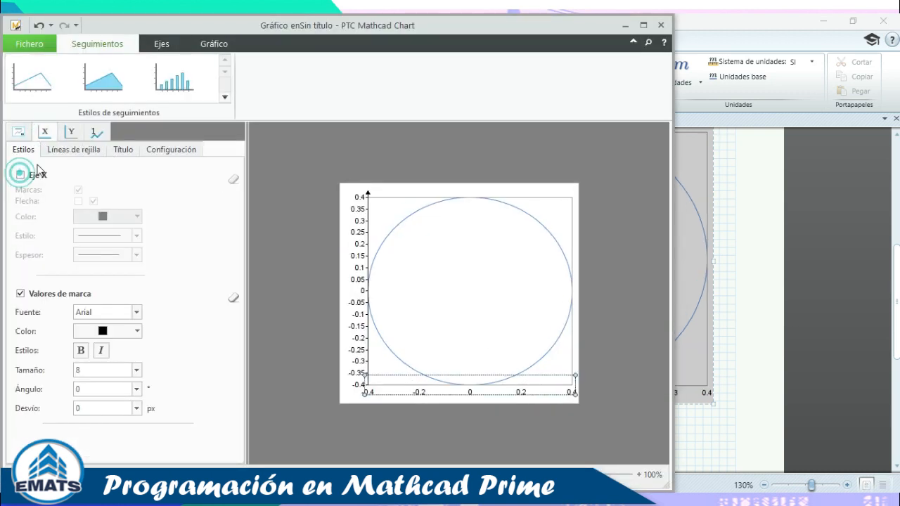
pyautogui.click(70, 131)
pyautogui.click(20, 174)
pyautogui.click(46, 133)
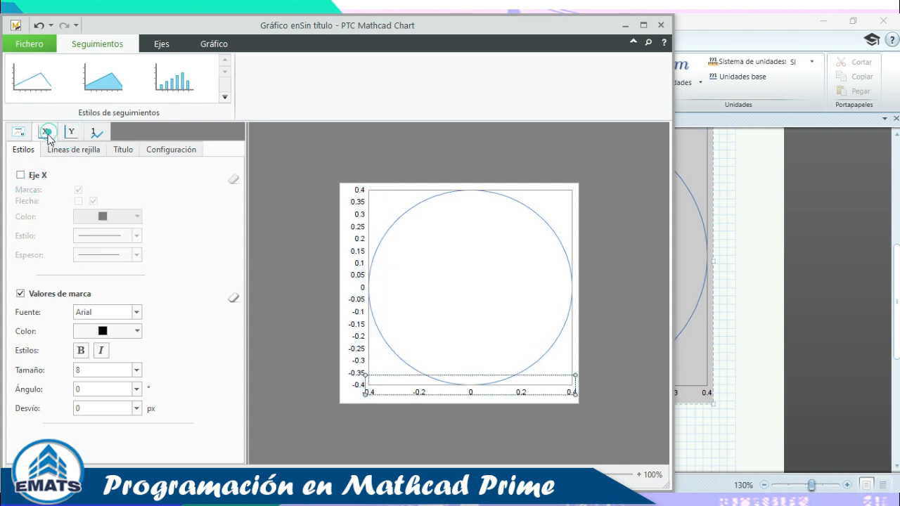
pyautogui.click(19, 293)
pyautogui.click(71, 132)
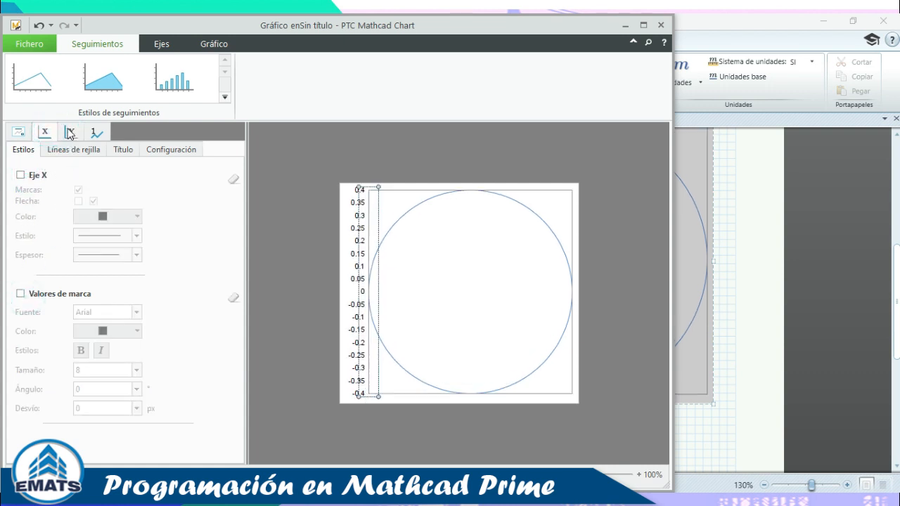
pyautogui.click(19, 293)
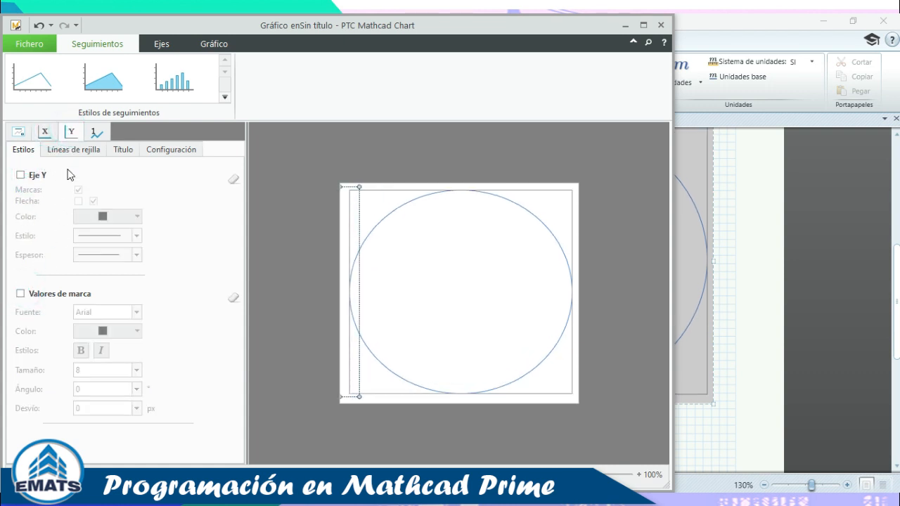
# Remove the plot-area border in the overall chart style settings.
pyautogui.click(18, 132)
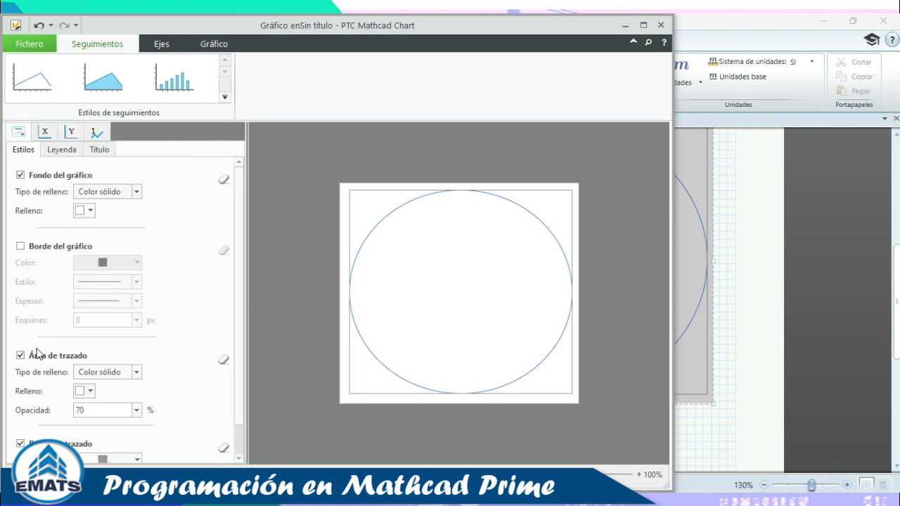
pyautogui.scroll(-1, 46, 366)
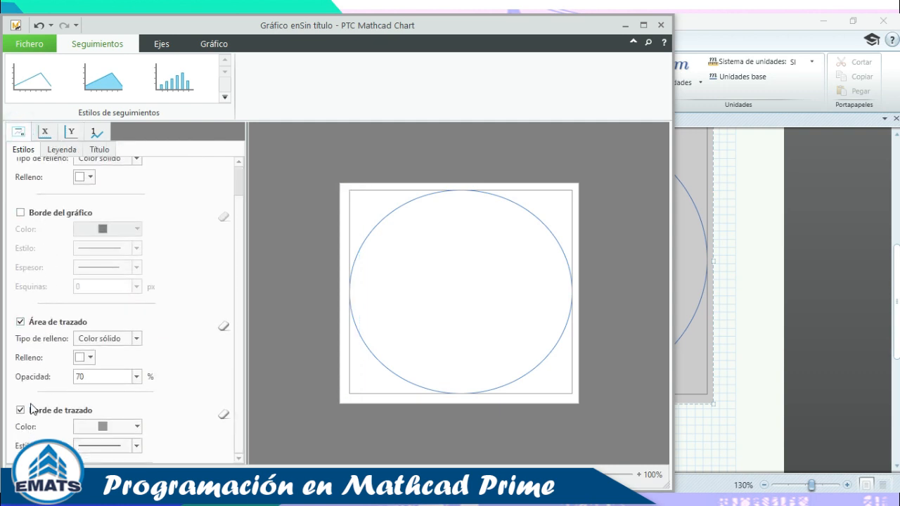
pyautogui.click(21, 410)
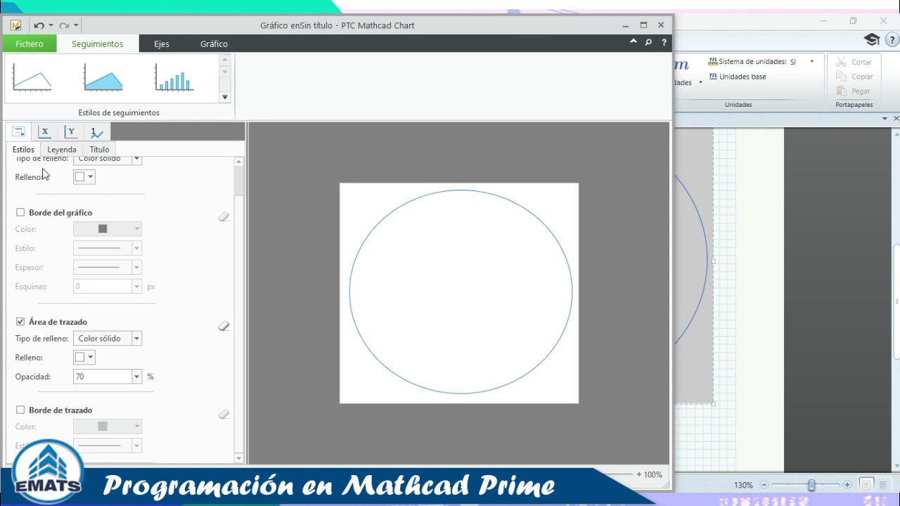
# Give the circle trace a thicker, dark grey line and close the chart editor.
pyautogui.click(97, 133)
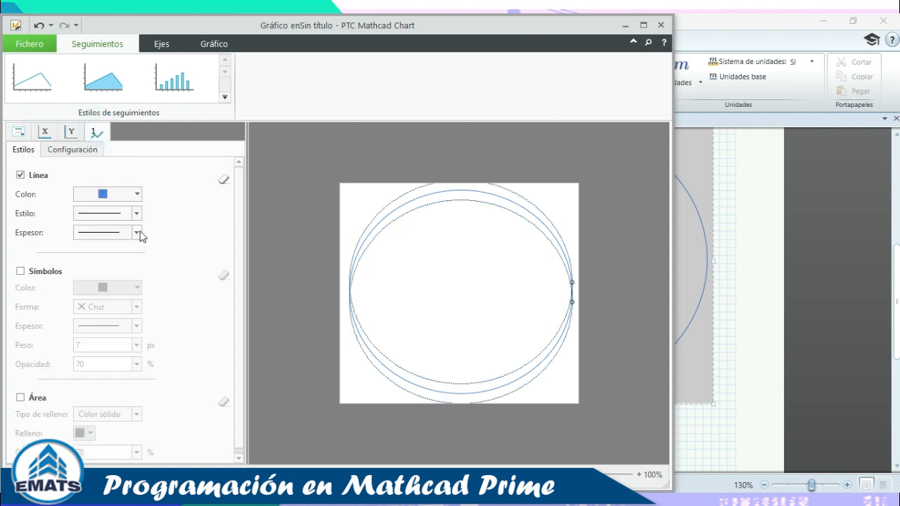
pyautogui.click(137, 233)
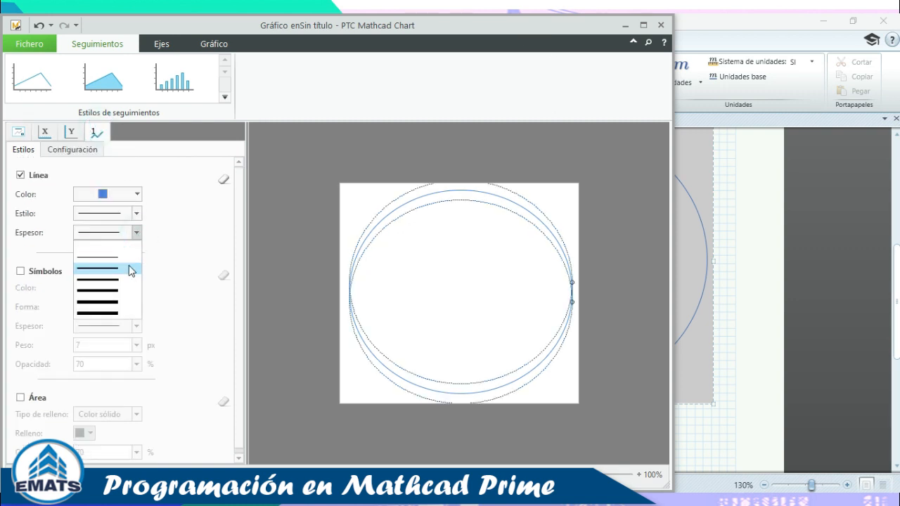
pyautogui.click(129, 269)
pyautogui.click(136, 194)
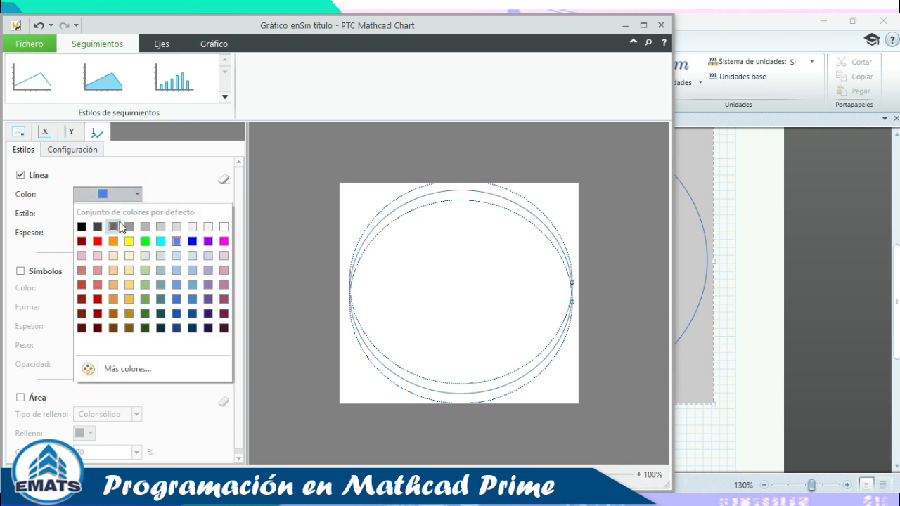
pyautogui.click(116, 227)
pyautogui.click(661, 27)
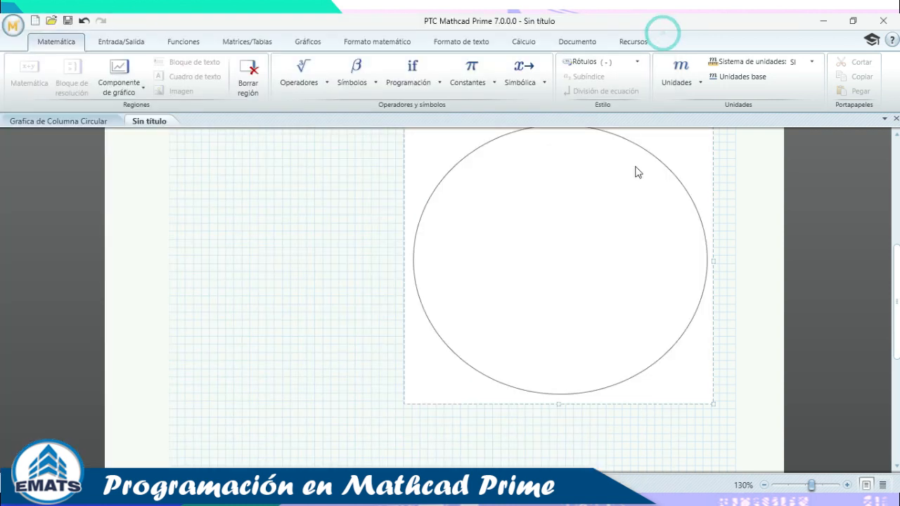
pyautogui.scroll(5, 292, 254)
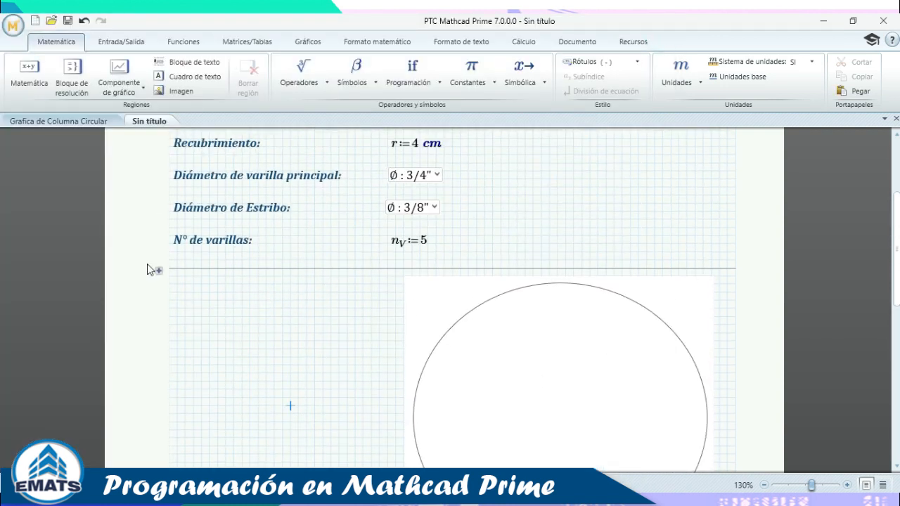
# Expand the chart inputs and move the Y1 definition beside X1 on one row.
pyautogui.click(435, 299)
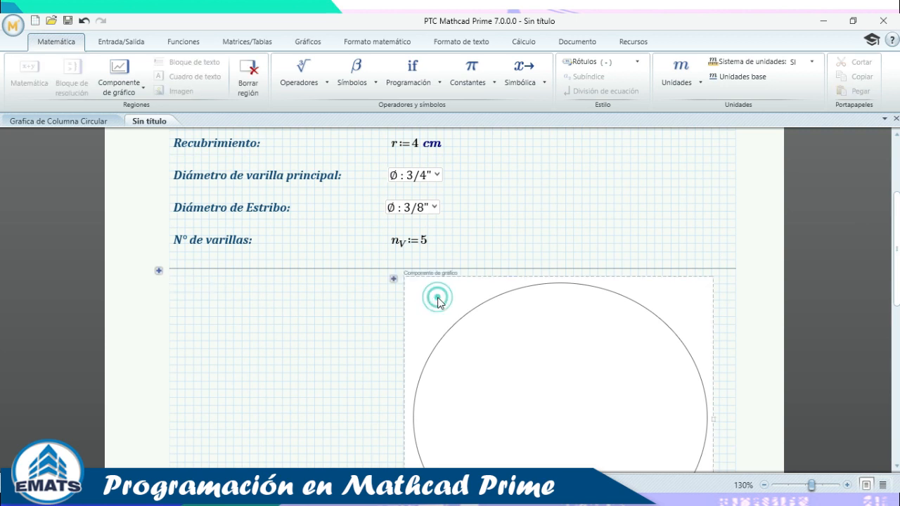
pyautogui.click(394, 277)
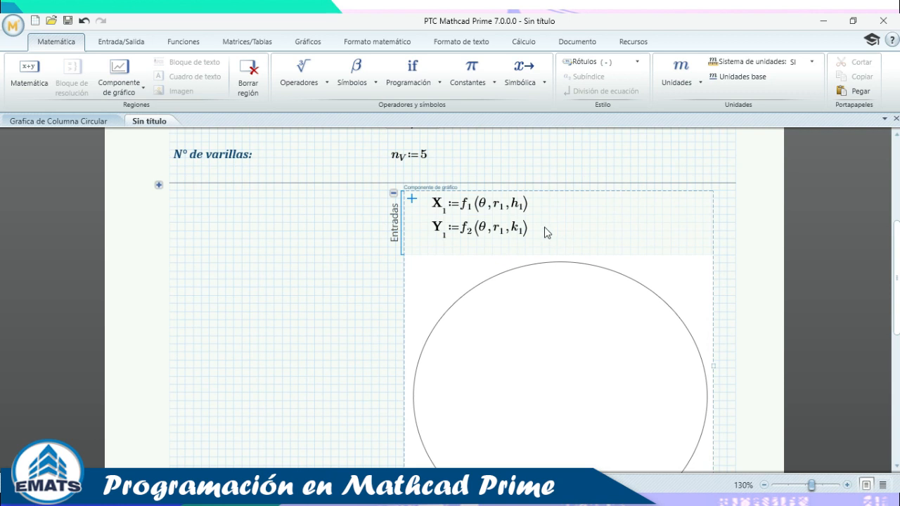
pyautogui.click(541, 221)
pyautogui.hotkey('ctrl', 'a')
pyautogui.scroll(-1, 479, 215)
pyautogui.scroll(2, 542, 222)
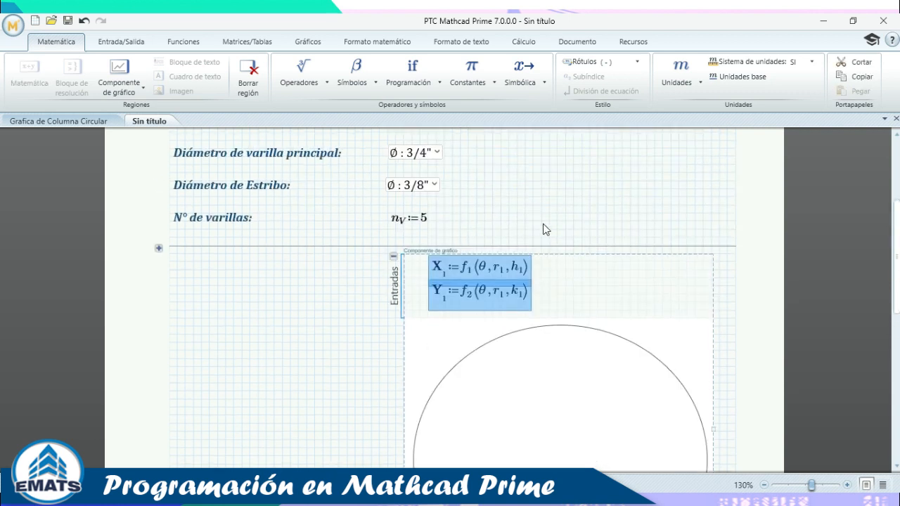
pyautogui.click(594, 282)
pyautogui.click(540, 291)
pyautogui.click(513, 289)
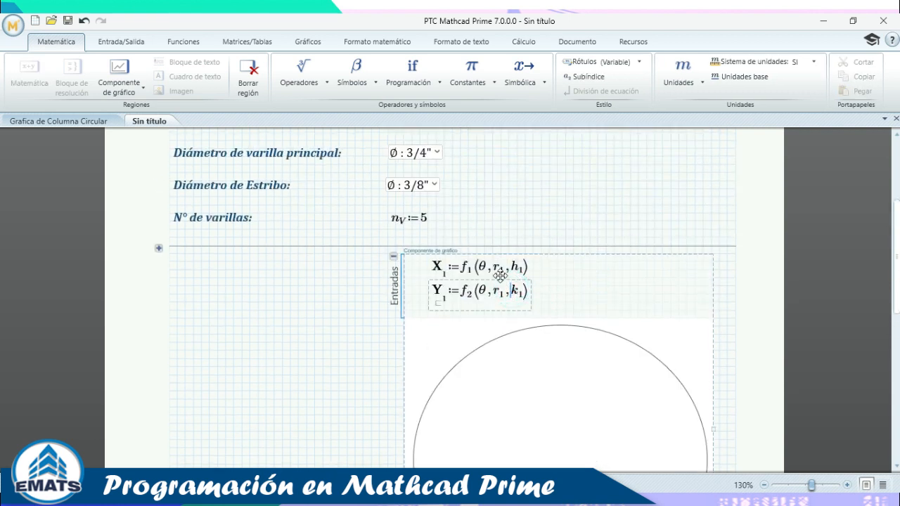
pyautogui.moveTo(500, 278); pyautogui.dragTo(625, 255)
pyautogui.click(663, 269)
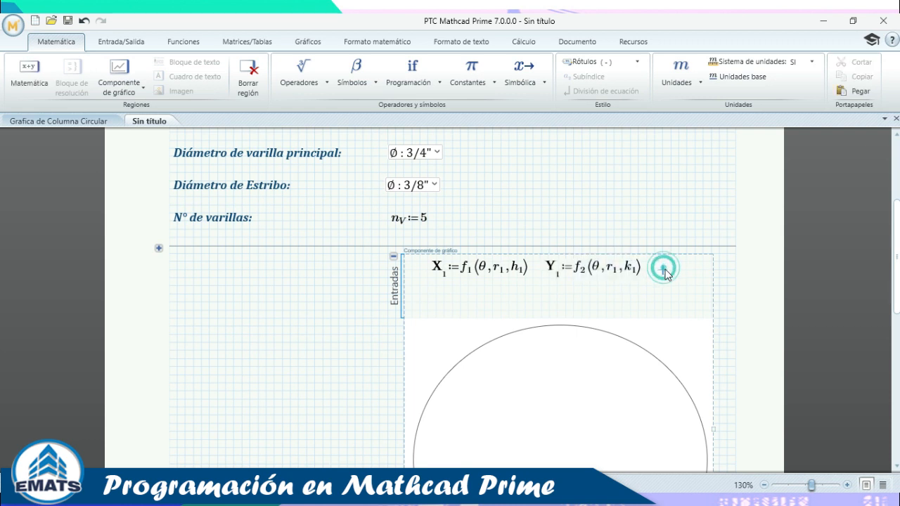
# Reduce the math font of both X1 and Y1 definitions from 11 to 10.
pyautogui.hotkey('ctrl', 'a')
pyautogui.scroll(3, 555, 260)
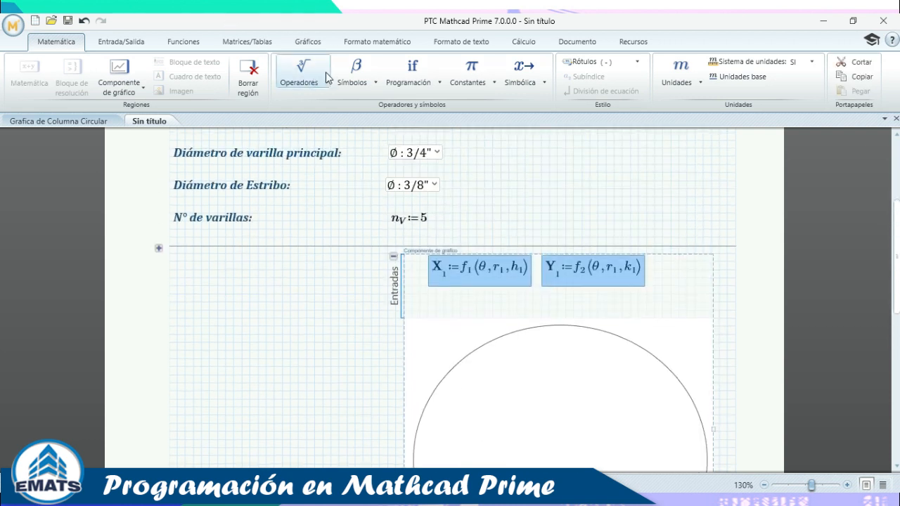
pyautogui.click(366, 40)
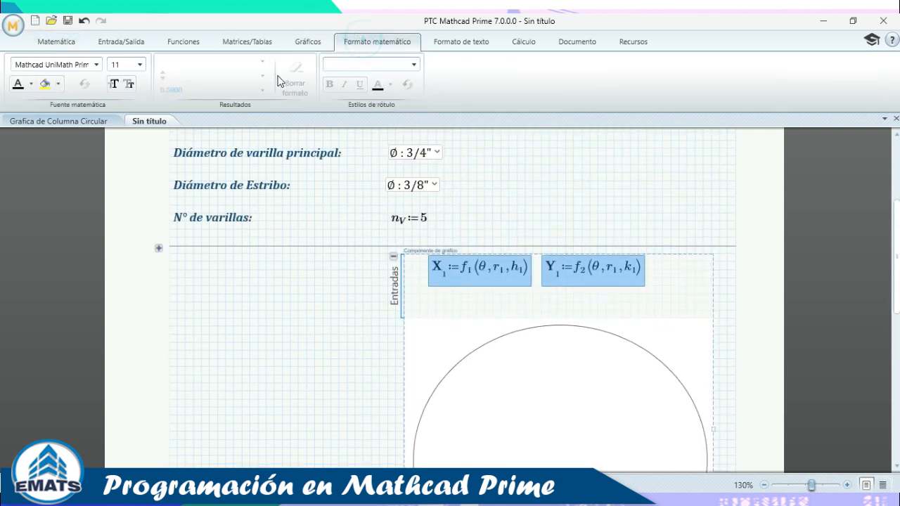
pyautogui.click(131, 84)
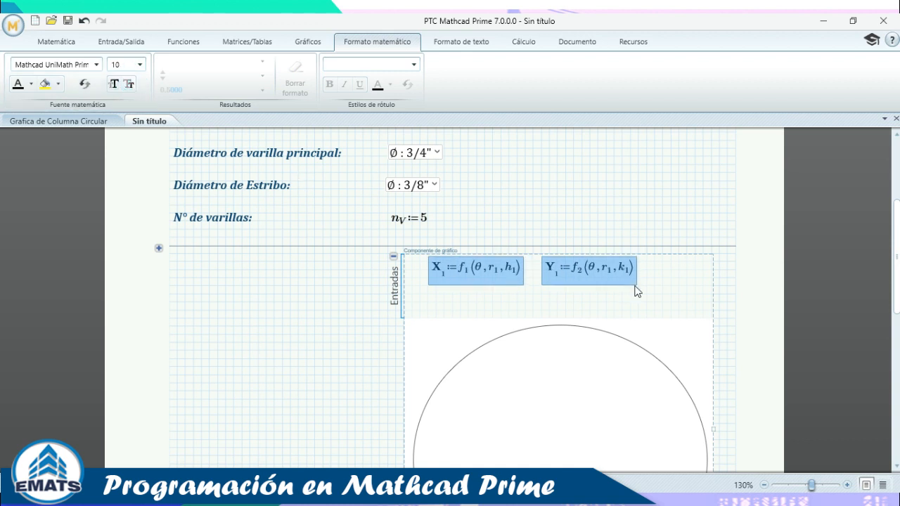
pyautogui.click(672, 294)
# Paste a copy of X1 and Y1 below and renumber the copies X2 and Y2.
pyautogui.scroll(-3, 668, 295)
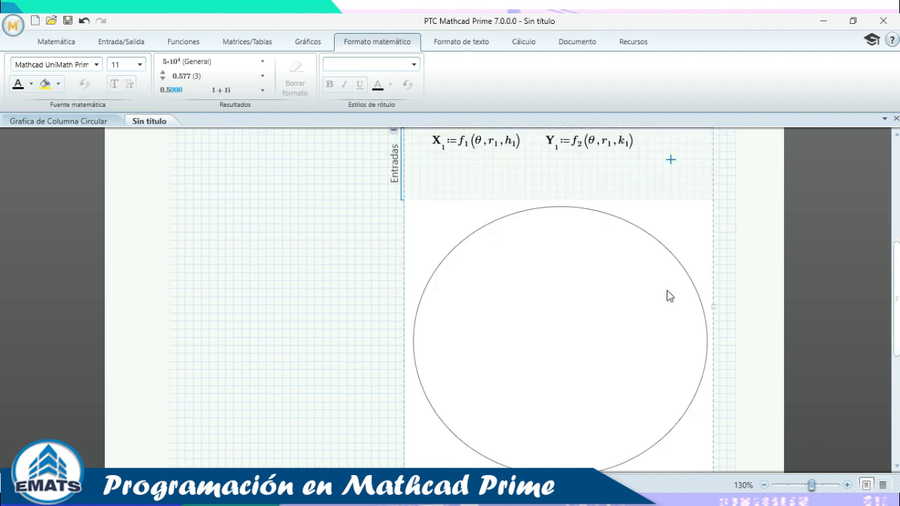
pyautogui.scroll(3, 541, 224)
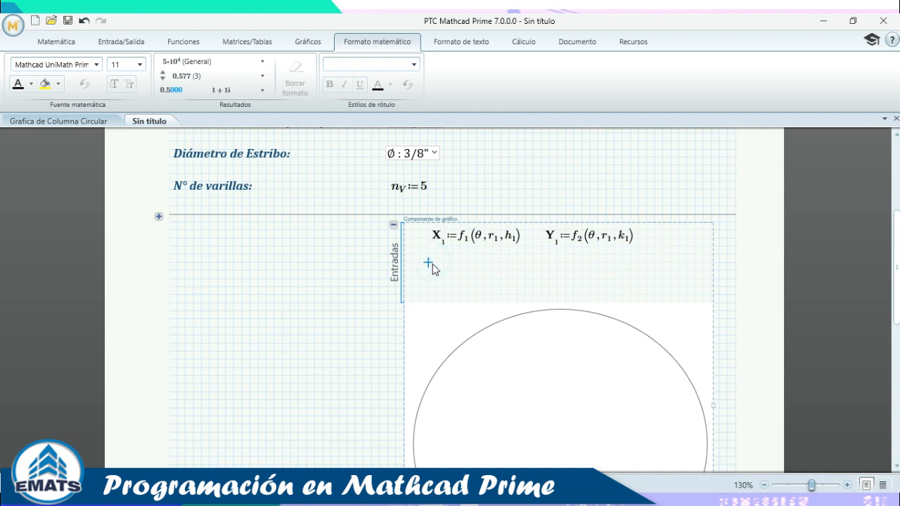
pyautogui.hotkey('ctrl', 'v')
pyautogui.click(445, 175)
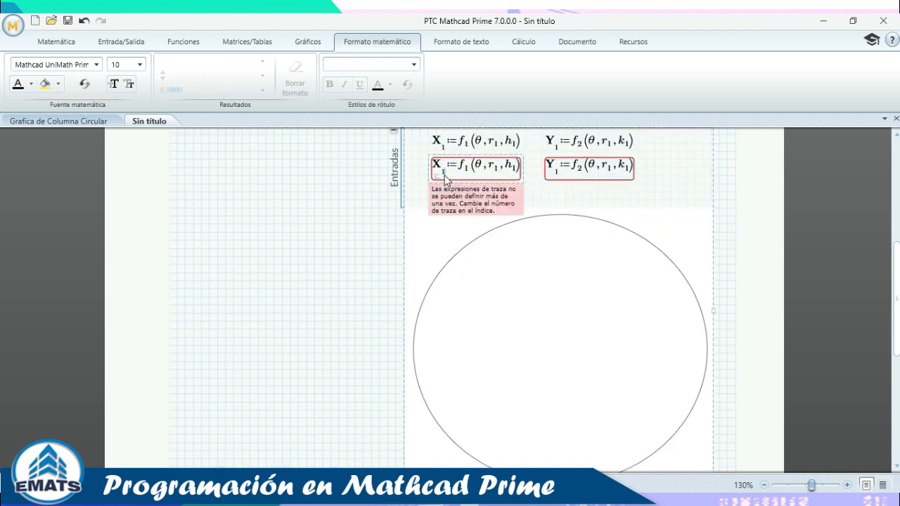
pyautogui.press('BackSpace')
pyautogui.write('2')
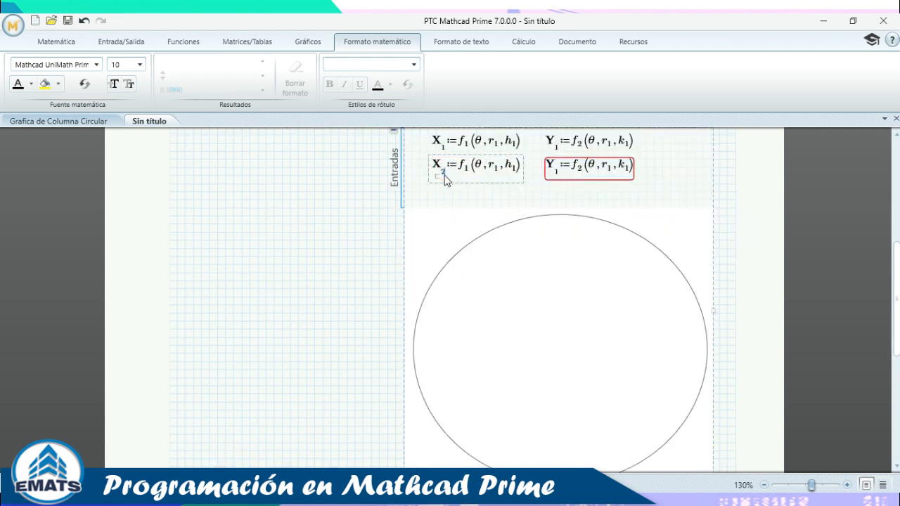
pyautogui.click(560, 181)
pyautogui.press('BackSpace')
pyautogui.write('2')
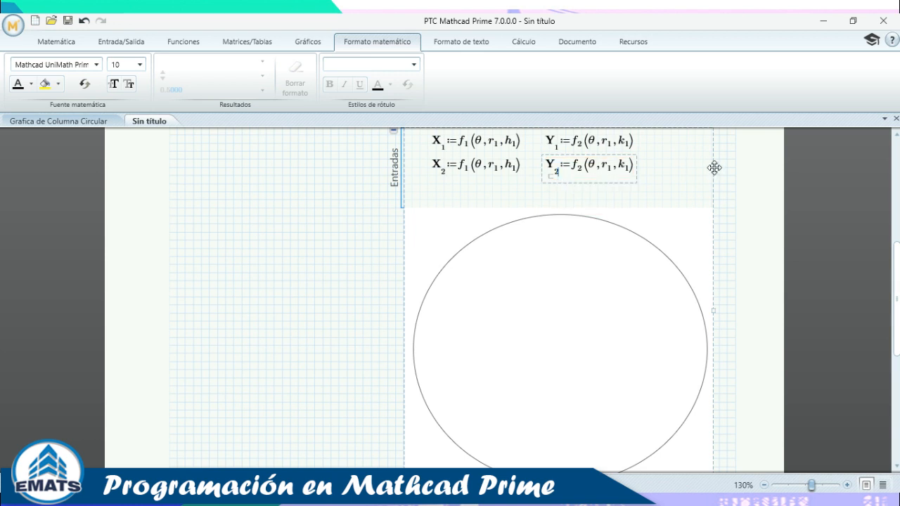
pyautogui.click(662, 167)
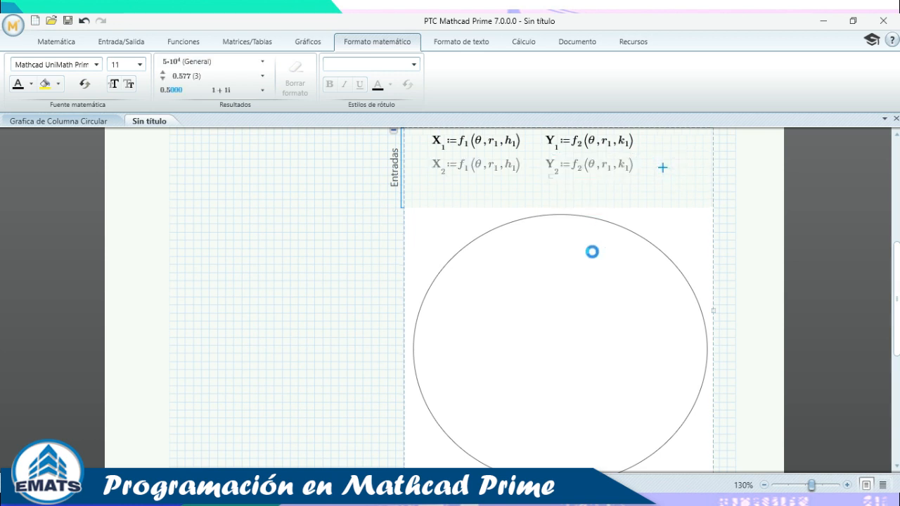
# Change the copied arguments to r₂, h₂ and k₂ so an inner circle plots.
pyautogui.scroll(2, 592, 251)
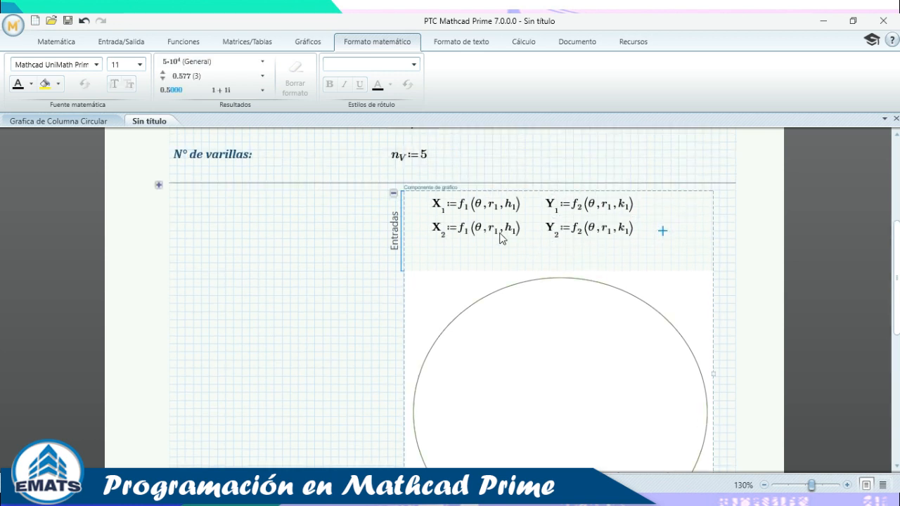
pyautogui.scroll(3, 212, 249)
pyautogui.click(159, 280)
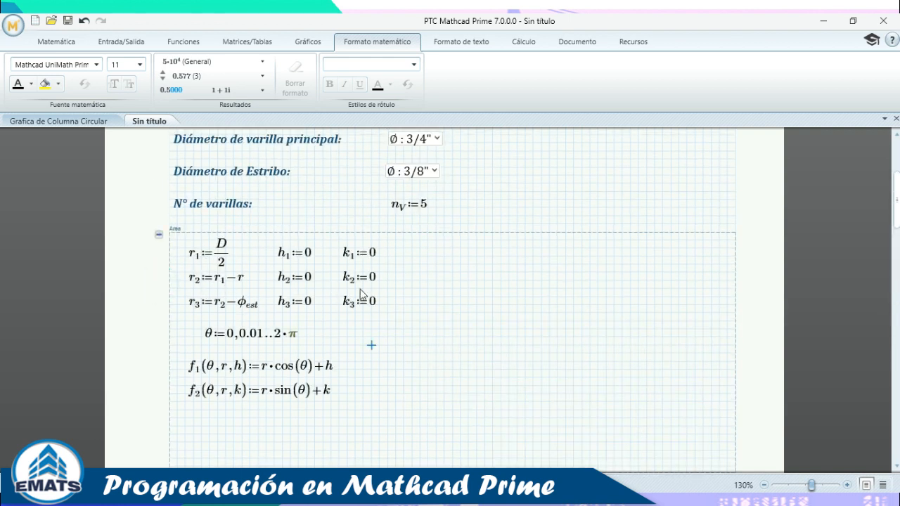
pyautogui.scroll(-1, 360, 294)
pyautogui.click(159, 204)
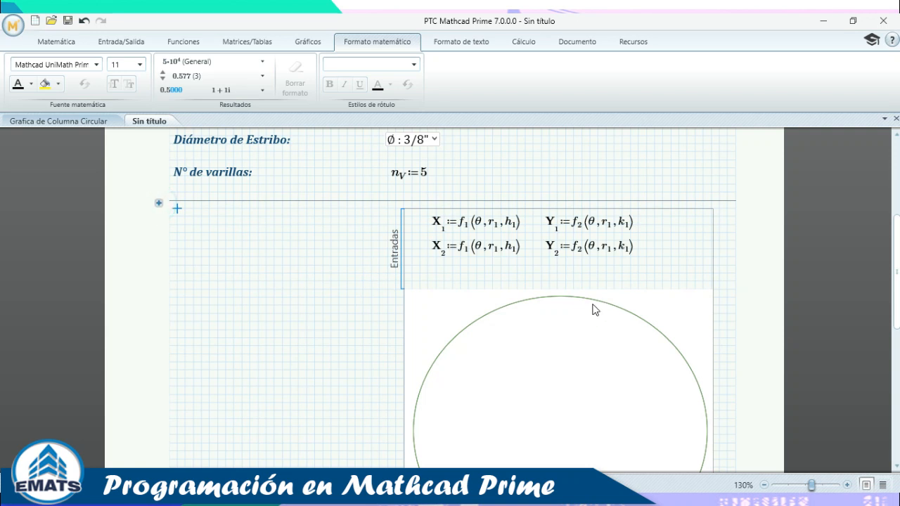
pyautogui.click(498, 251)
pyautogui.press('BackSpace')
pyautogui.write('2')
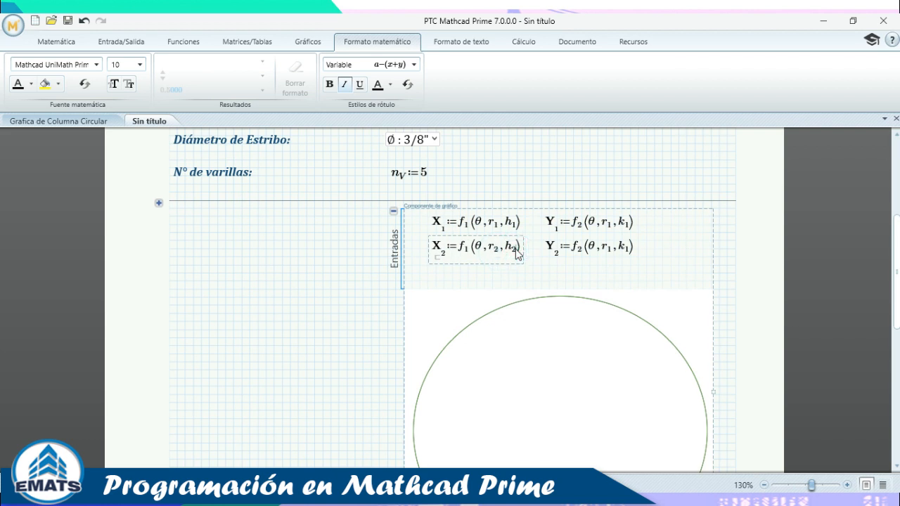
pyautogui.click(609, 255)
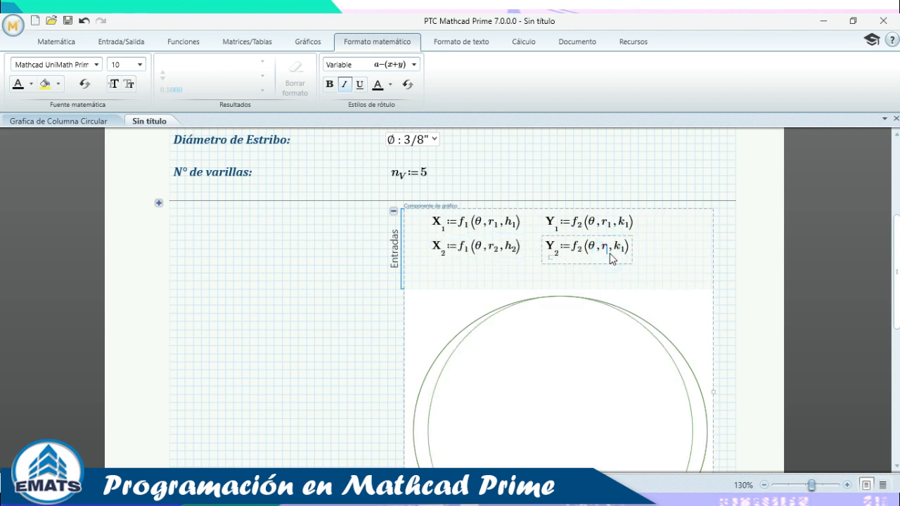
pyautogui.write('2')
pyautogui.scroll(-3, 441, 261)
pyautogui.scroll(1, 555, 271)
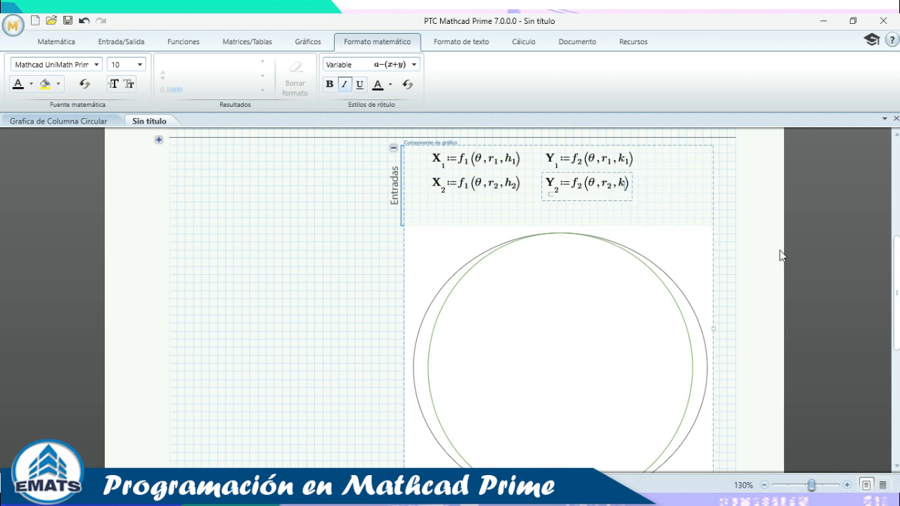
pyautogui.write('.2')
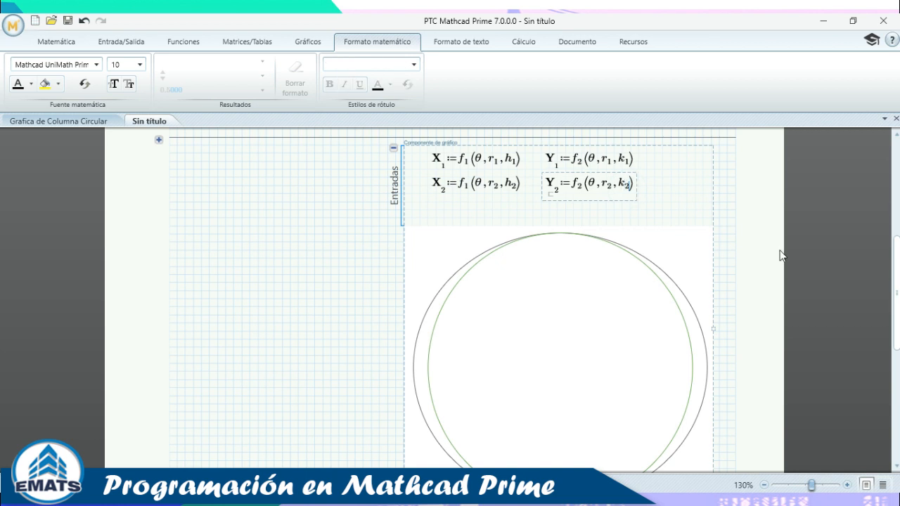
pyautogui.click(673, 186)
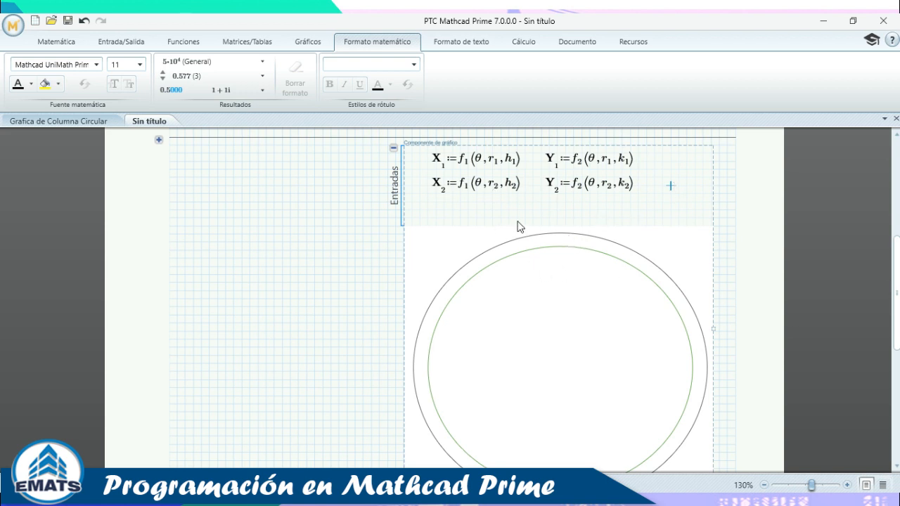
# Duplicate the X₂ and Y₂ definitions into a new row of the chart inputs.
pyautogui.scroll(-3, 507, 223)
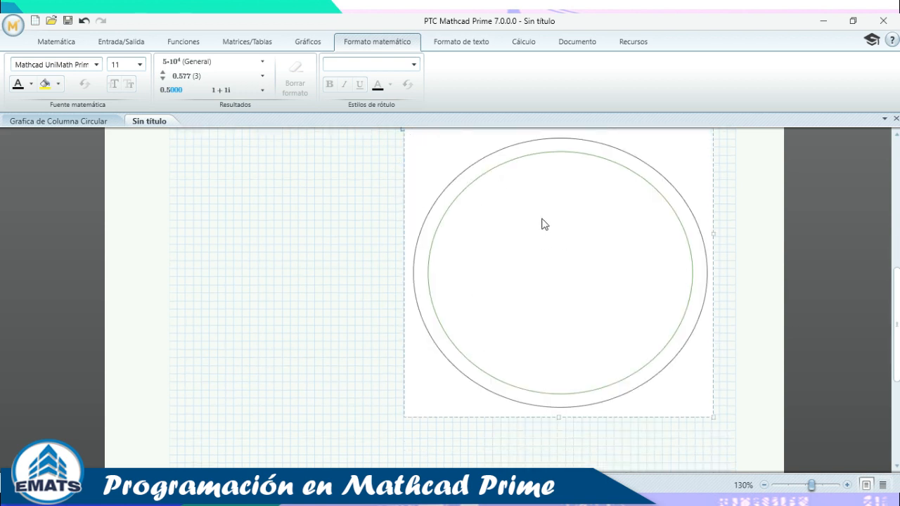
pyautogui.scroll(7, 532, 286)
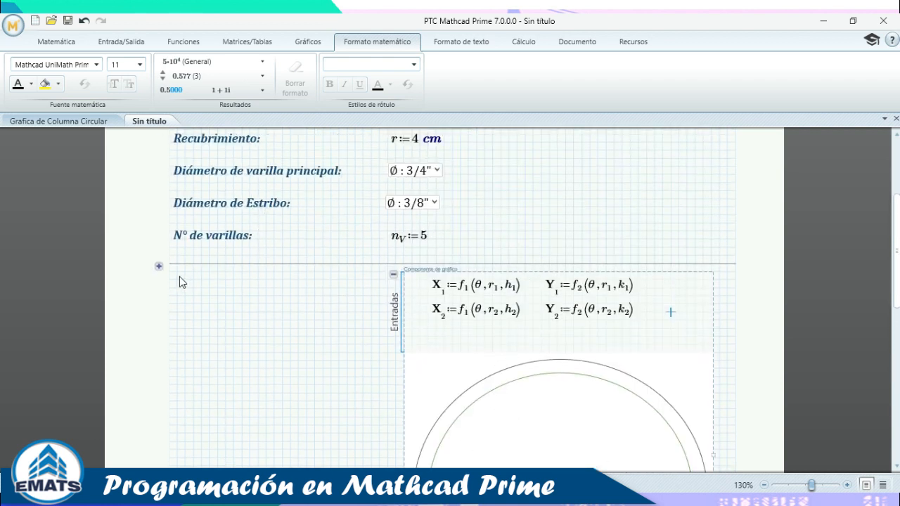
pyautogui.click(159, 266)
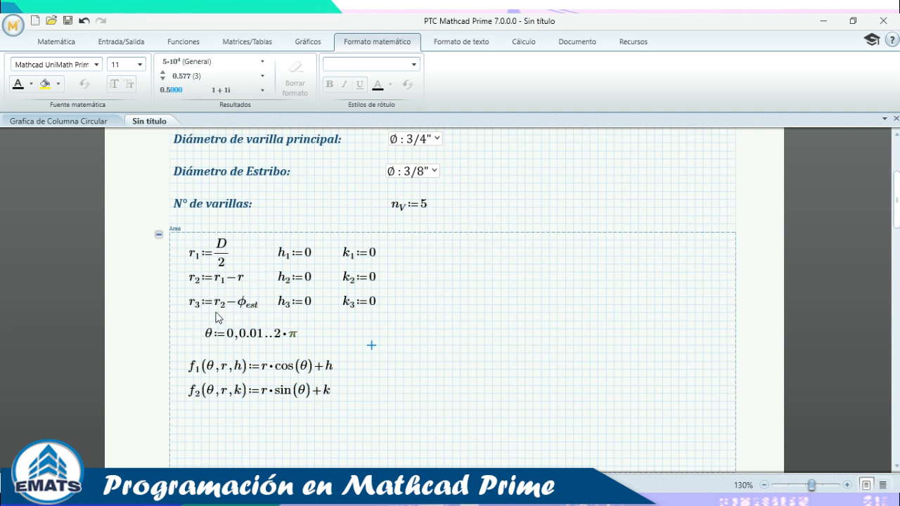
pyautogui.click(159, 235)
pyautogui.scroll(-2, 603, 237)
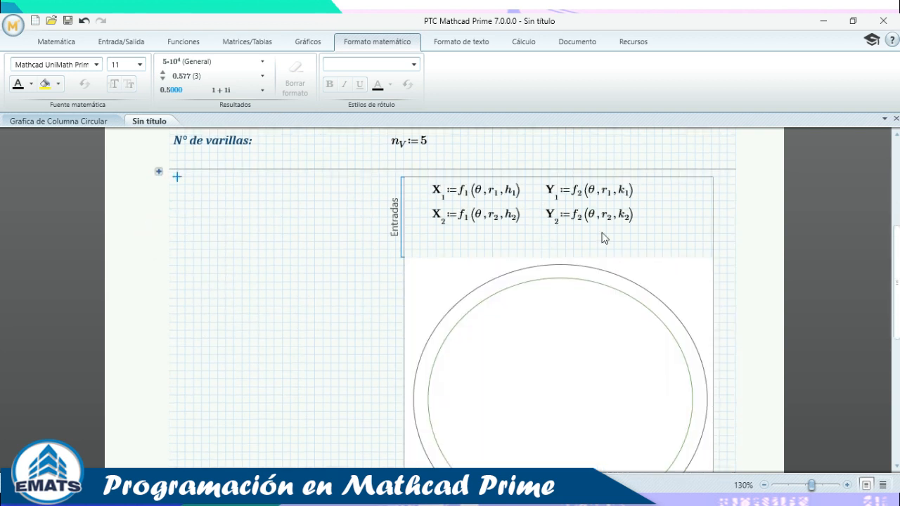
pyautogui.click(654, 228)
pyautogui.moveTo(653, 218); pyautogui.dragTo(447, 226)
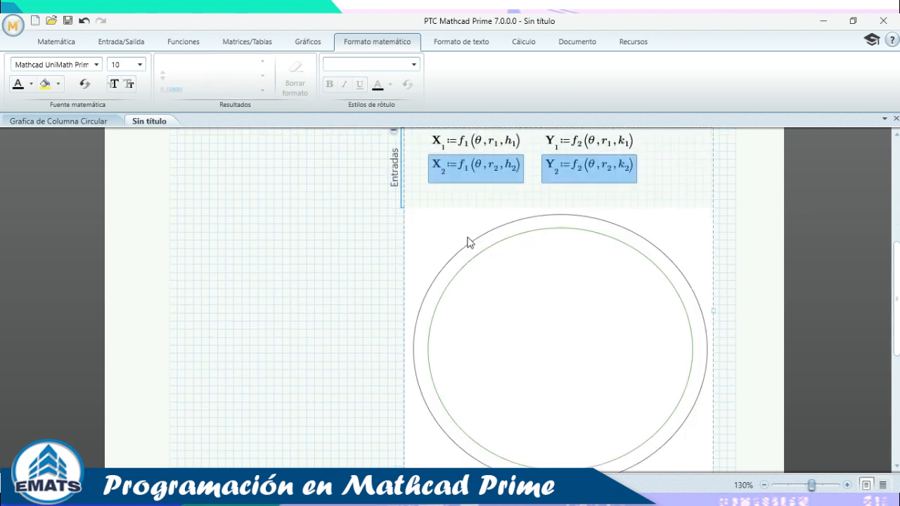
pyautogui.click(663, 177)
pyautogui.press('Return')
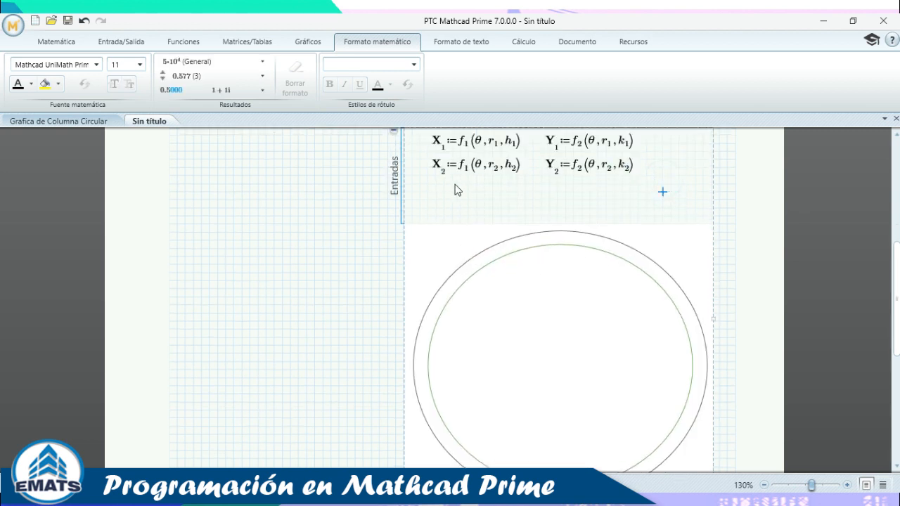
pyautogui.click(430, 185)
pyautogui.hotkey('ctrl', 'v')
pyautogui.moveTo(459, 198); pyautogui.dragTo(451, 192)
# Renumber the pasted copies as X₃ and Y₃.
pyautogui.click(448, 197)
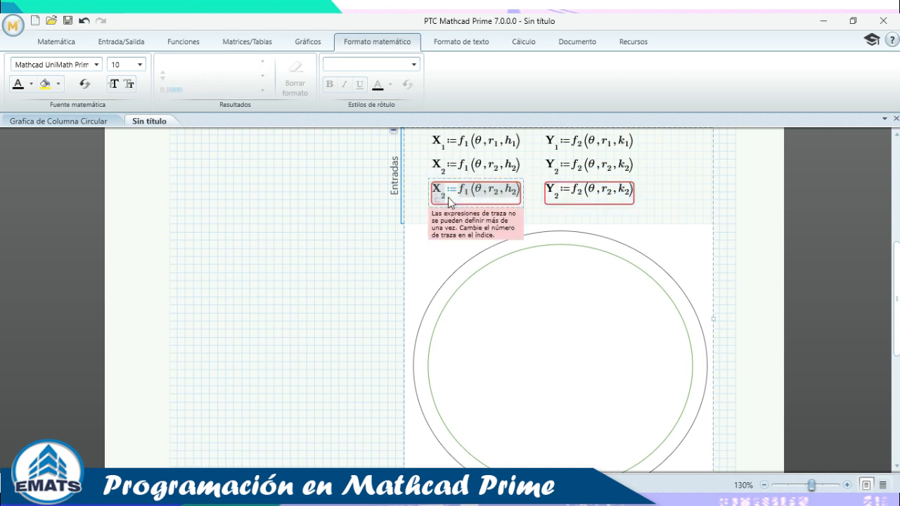
pyautogui.press('BackSpace')
pyautogui.write('3')
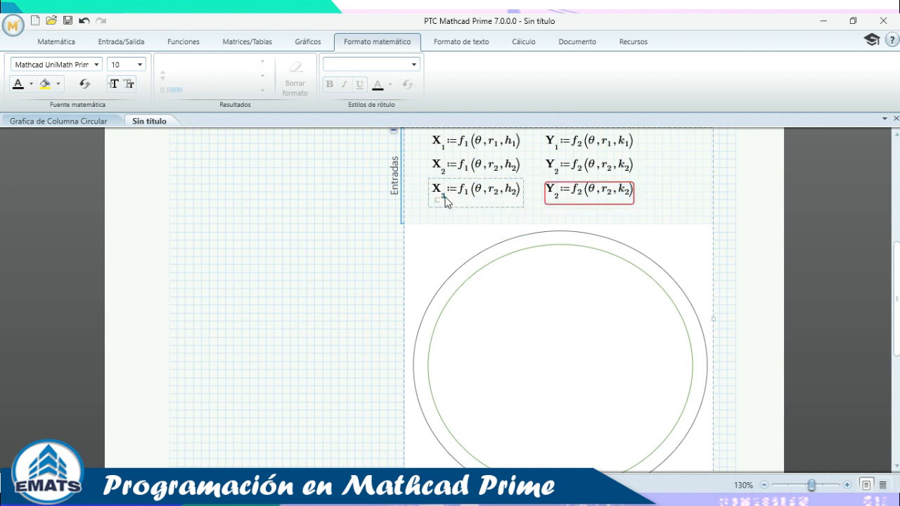
pyautogui.click(557, 200)
pyautogui.press('BackSpace')
pyautogui.write('3')
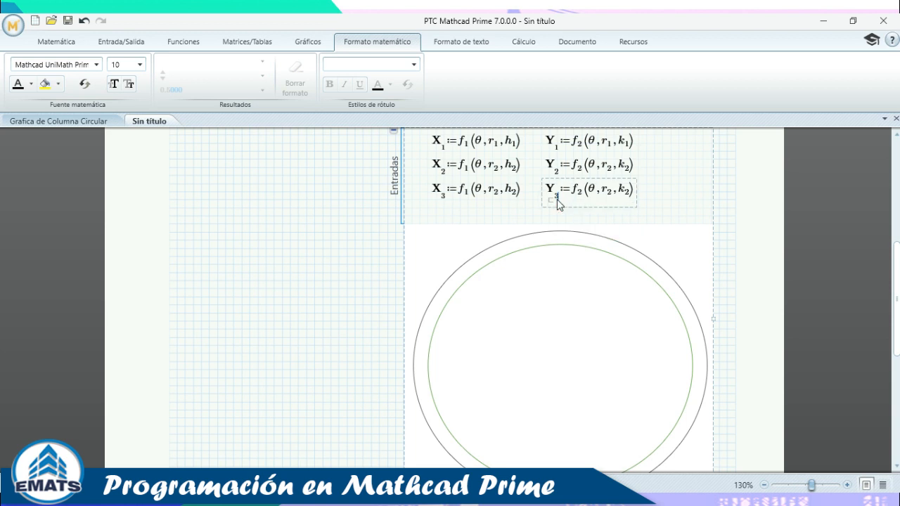
pyautogui.click(497, 194)
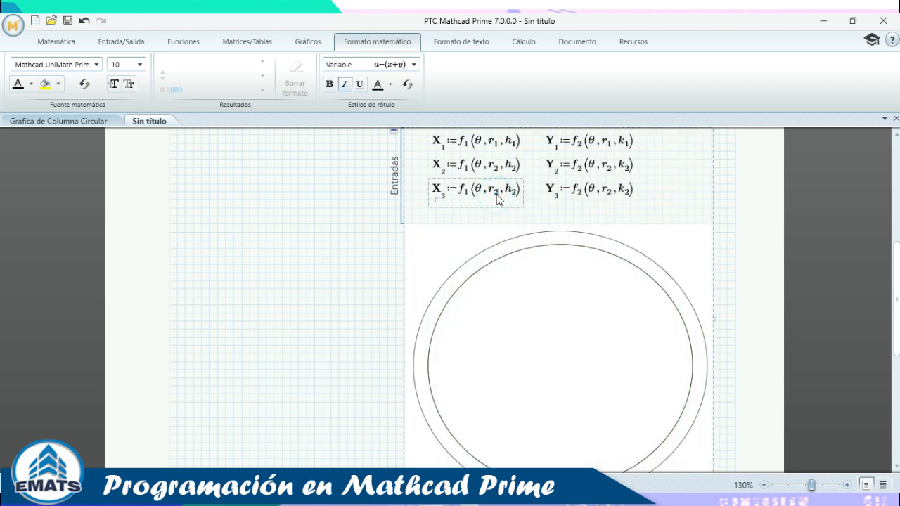
# Change the third trace's arguments to r₃, h₃ and k₃ and recalculate the plot.
pyautogui.click(515, 199)
pyautogui.click(608, 196)
pyautogui.press('BackSpace')
pyautogui.write('3')
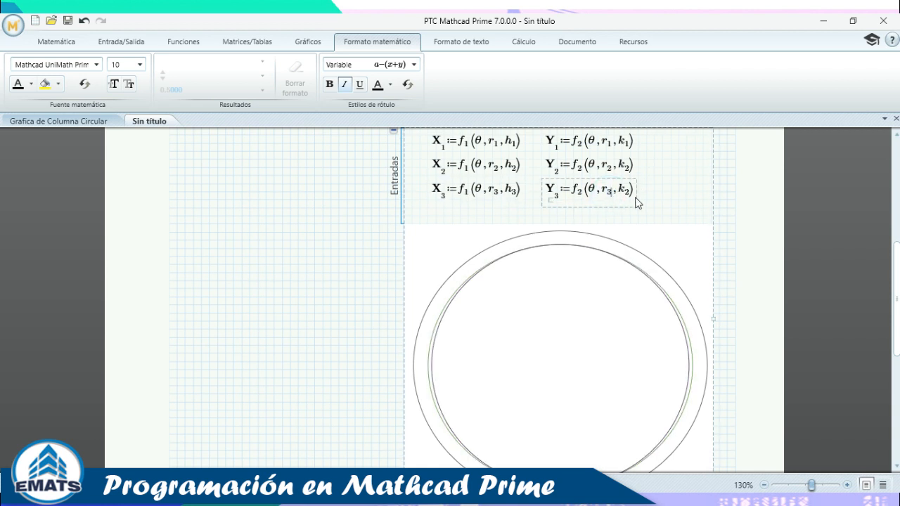
pyautogui.click(629, 196)
pyautogui.press('BackSpace')
pyautogui.write('3')
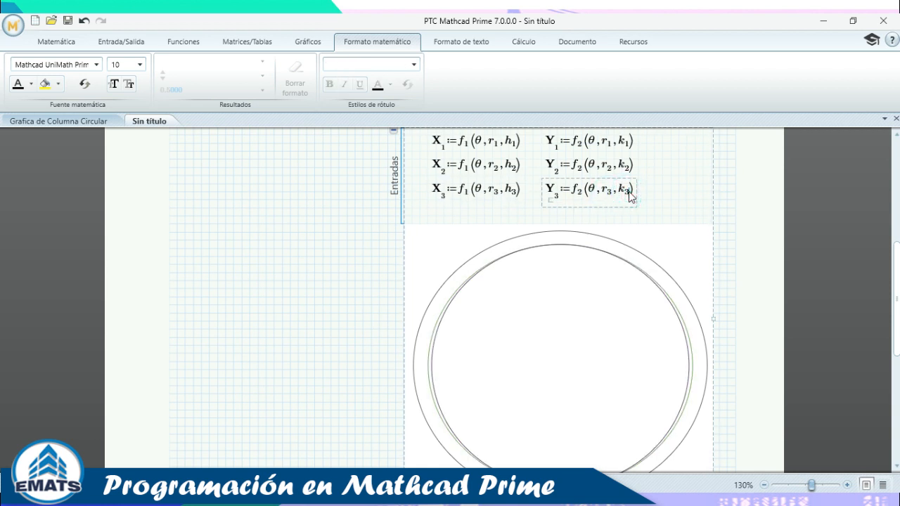
pyautogui.click(687, 175)
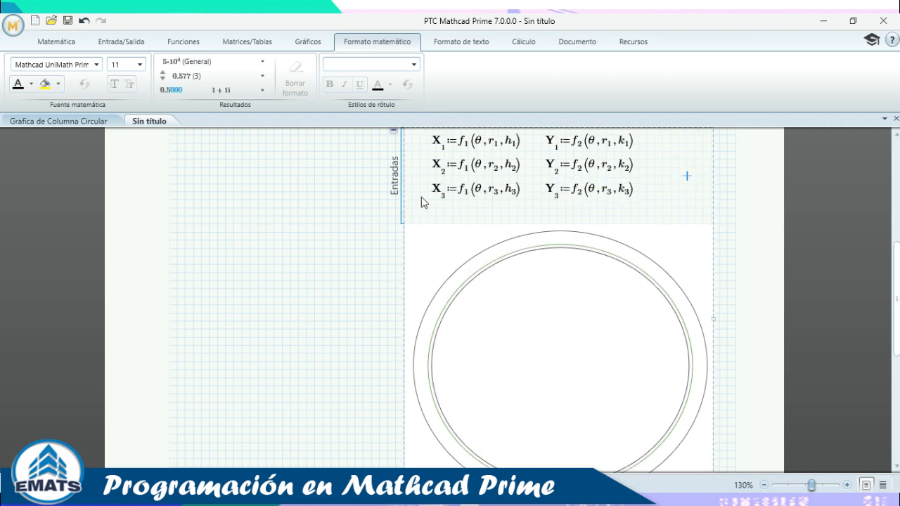
# Collapse the chart's Entradas input definitions, leaving only the plot visible.
pyautogui.scroll(3, 422, 203)
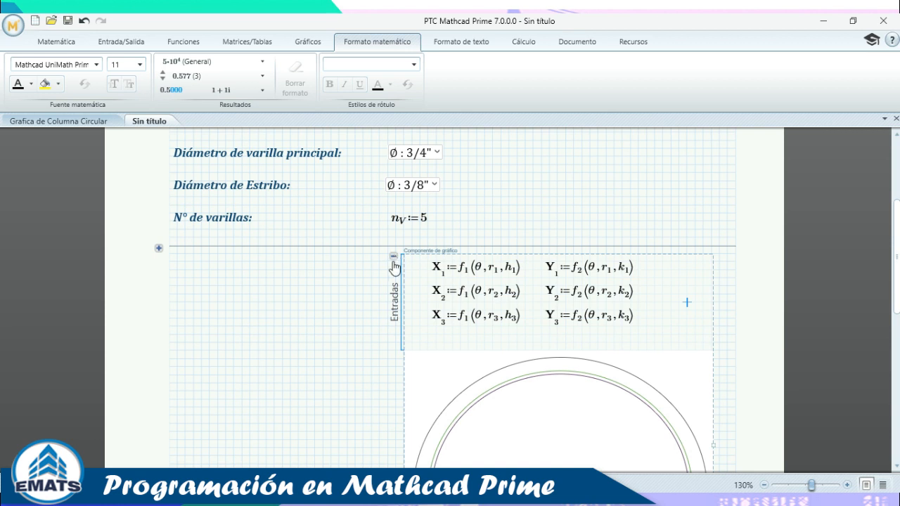
pyautogui.click(393, 258)
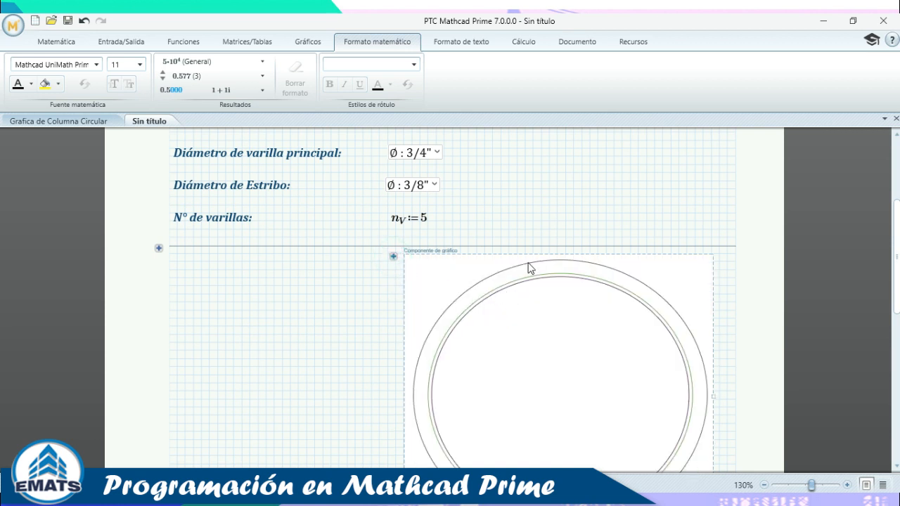
pyautogui.scroll(-2, 529, 268)
pyautogui.scroll(4, 528, 268)
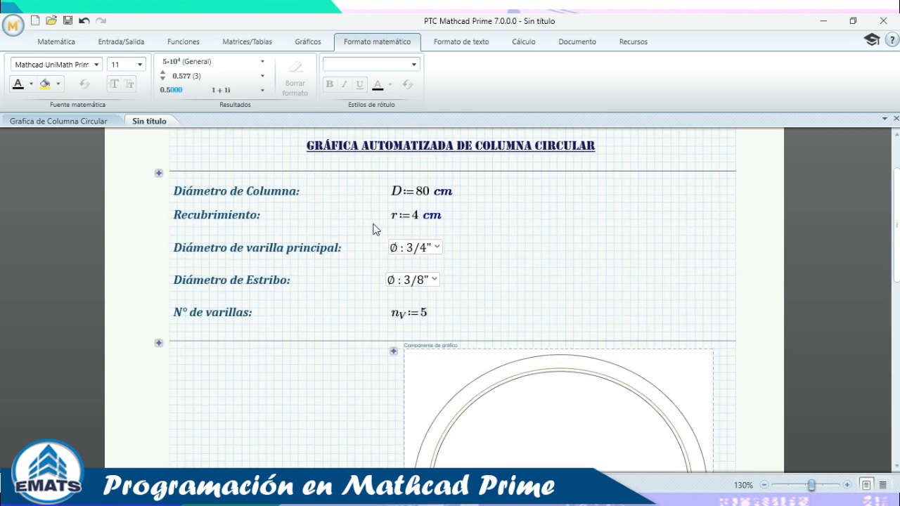
# Change the column diameter D from 80 cm to 50 cm.
pyautogui.click(424, 192)
pyautogui.press('BackSpace')
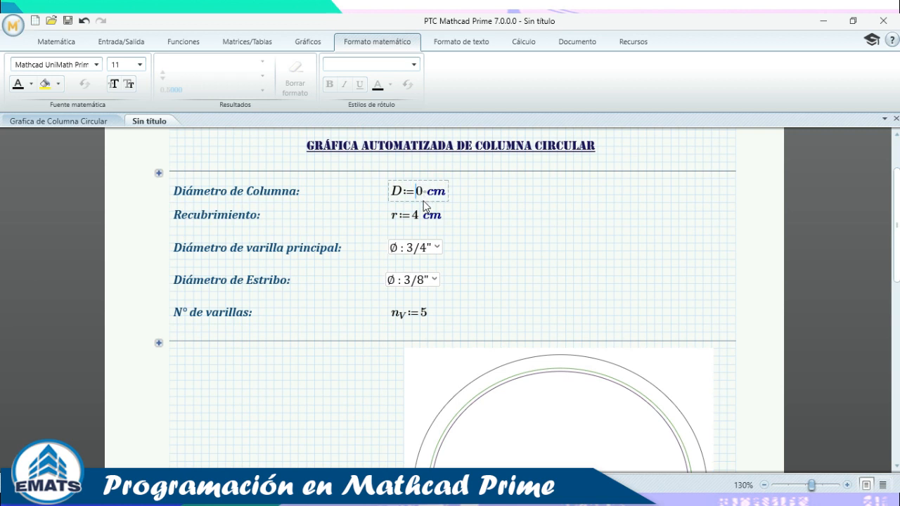
pyautogui.write('5')
pyautogui.scroll(-3, 556, 224)
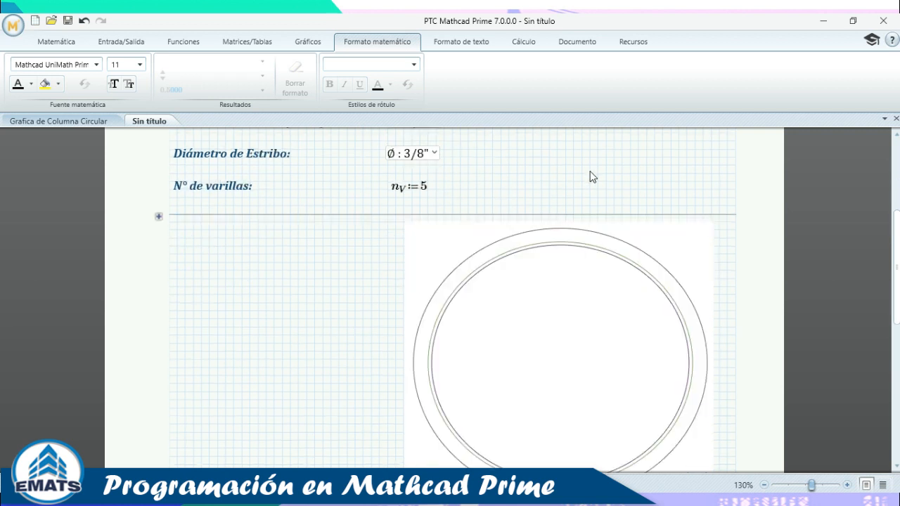
pyautogui.click(589, 174)
pyautogui.scroll(-2, 540, 301)
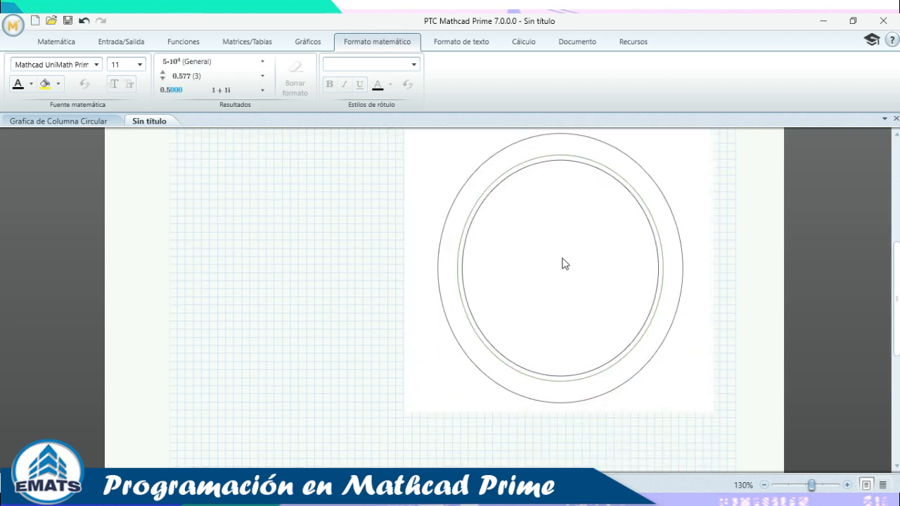
pyautogui.scroll(1, 584, 246)
pyautogui.scroll(3, 436, 275)
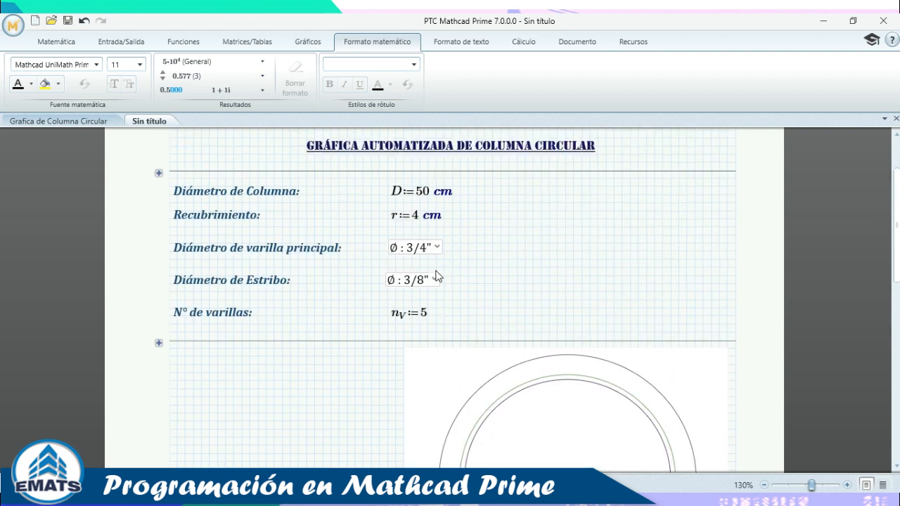
# Try a cover r of 8 cm and check the redrawn circles.
pyautogui.click(416, 214)
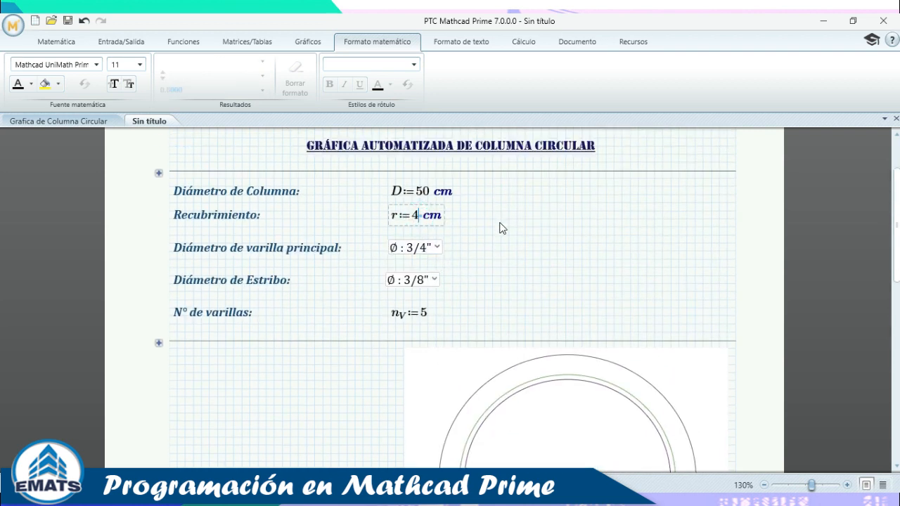
pyautogui.scroll(-1, 500, 227)
pyautogui.press('BackSpace')
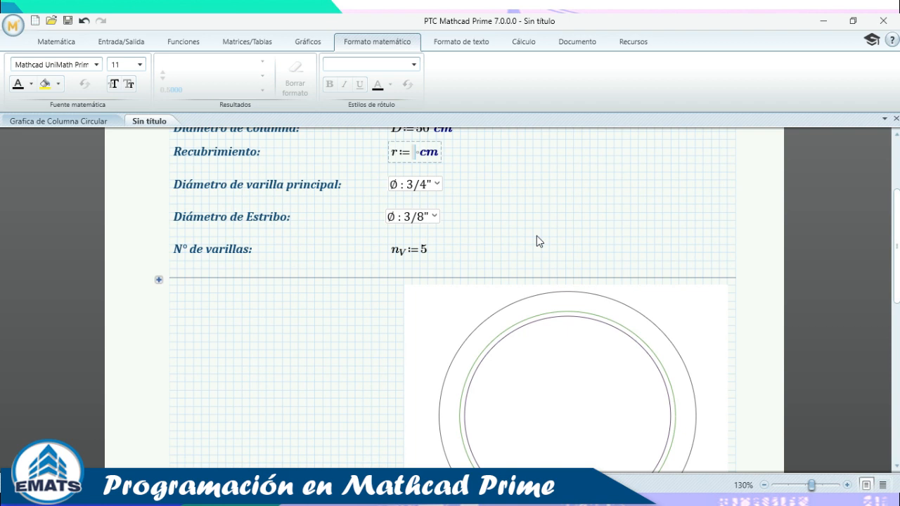
pyautogui.write('8')
pyautogui.click(567, 203)
pyautogui.scroll(-1, 646, 357)
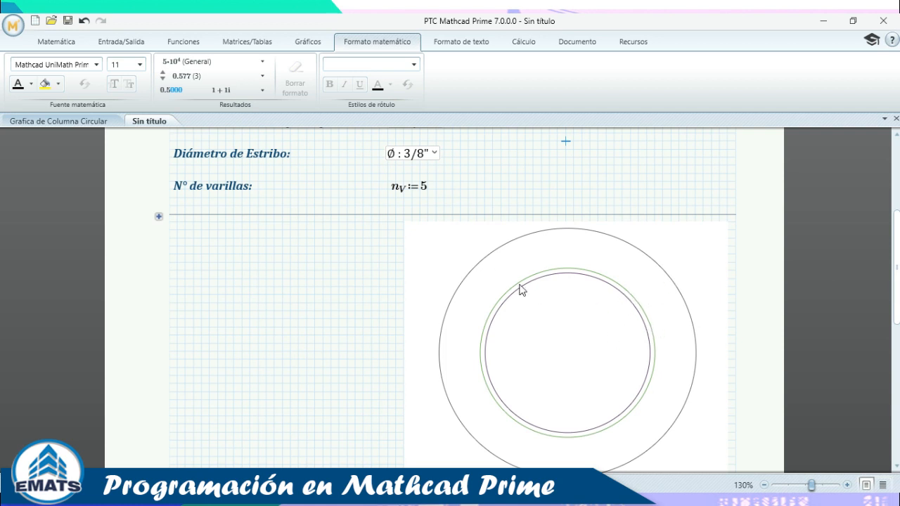
pyautogui.scroll(1, 452, 200)
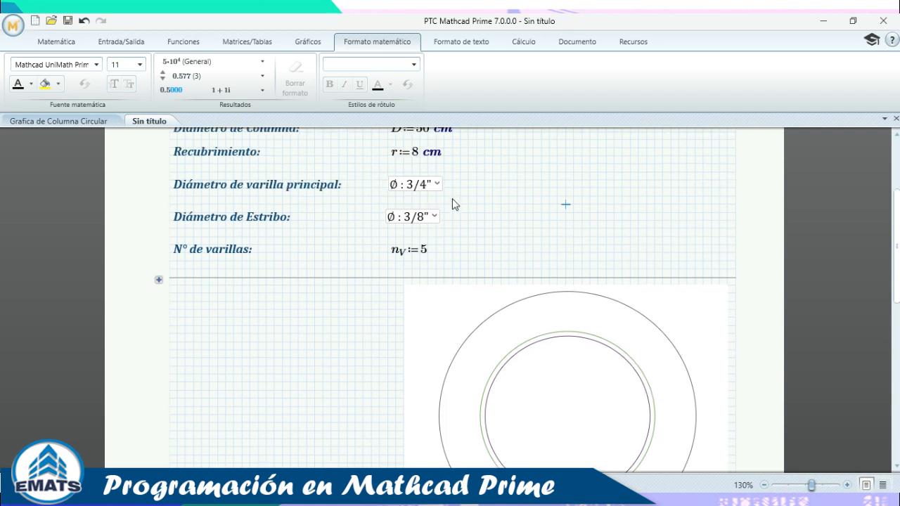
# Try stirrup diameters 3/4" and 1 3/8", then settle on 3/8".
pyautogui.click(425, 225)
pyautogui.click(425, 346)
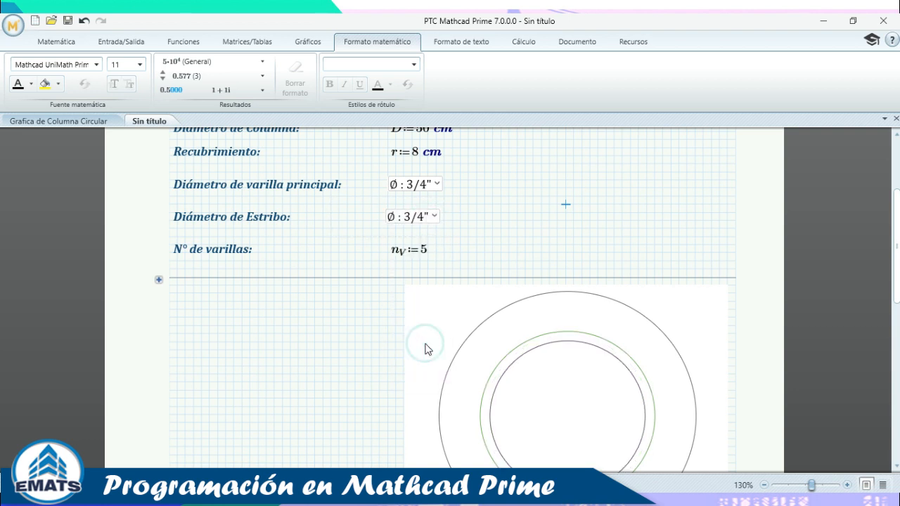
pyautogui.scroll(-2, 590, 327)
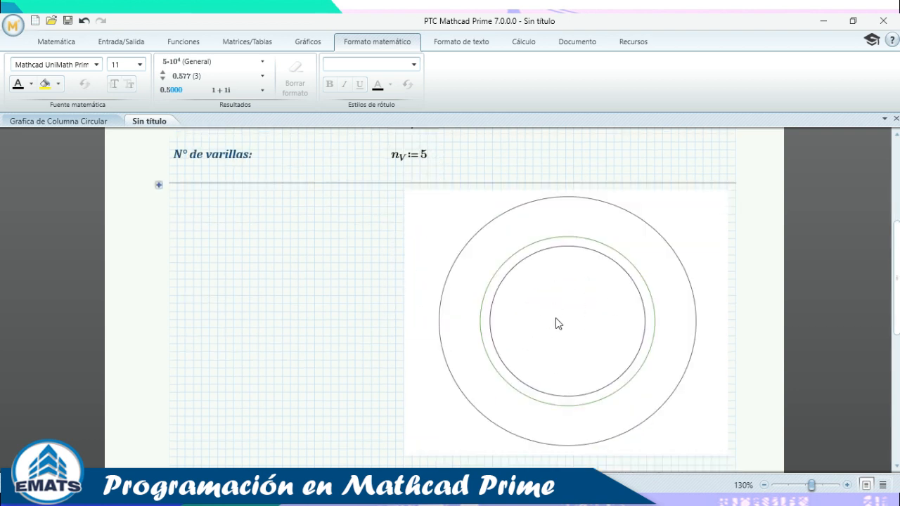
pyautogui.scroll(1, 501, 277)
pyautogui.click(424, 162)
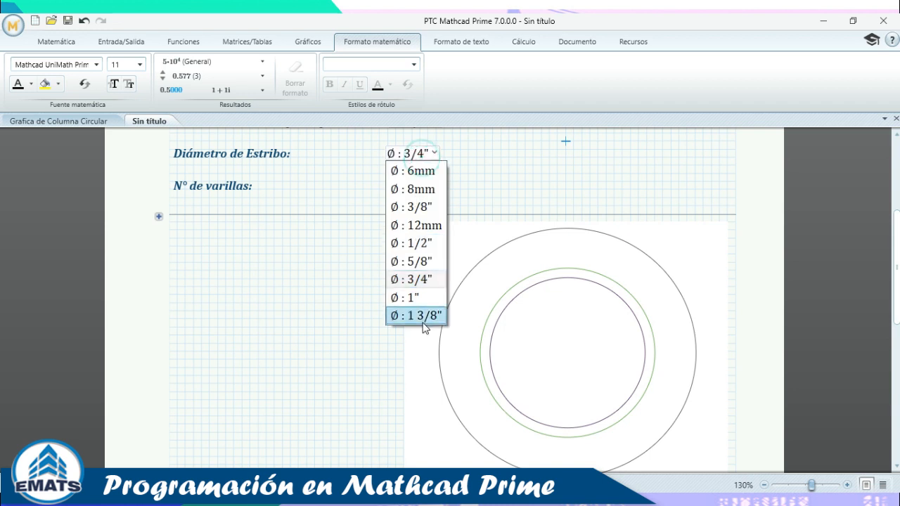
pyautogui.click(424, 318)
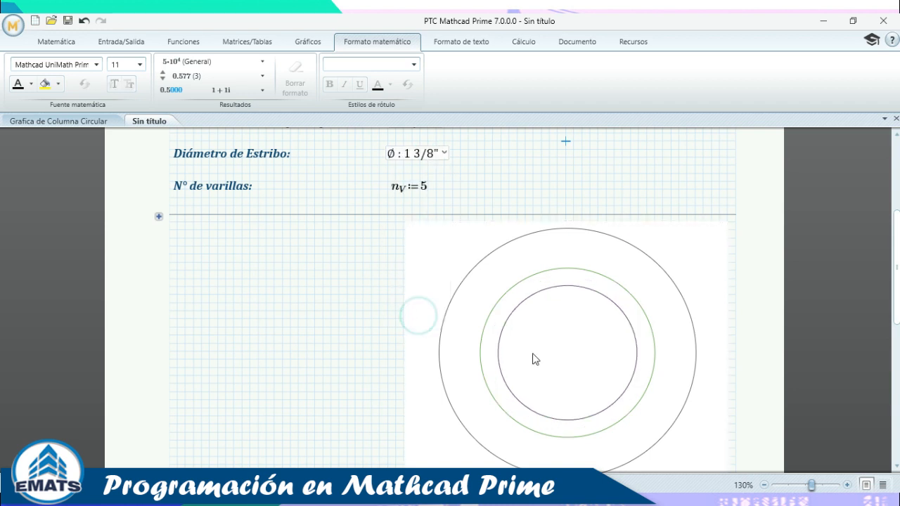
pyautogui.click(413, 152)
pyautogui.click(417, 204)
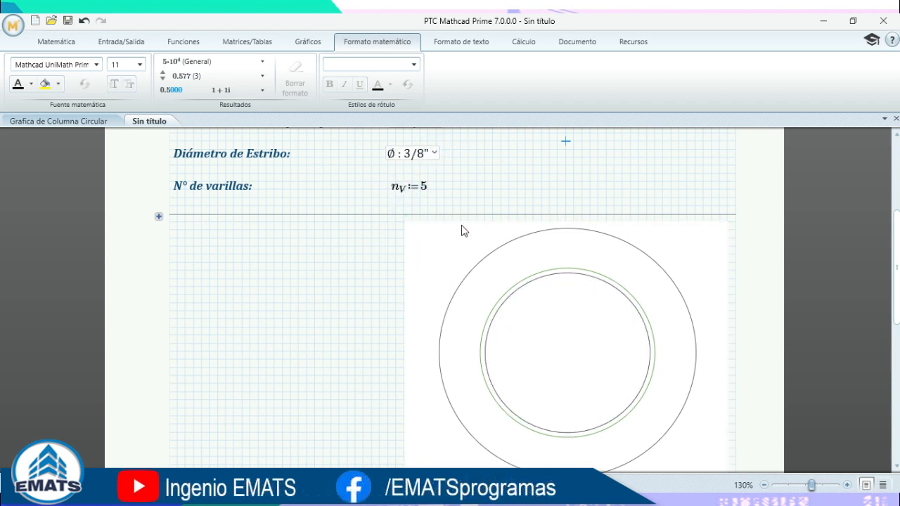
pyautogui.scroll(3, 425, 201)
# Restore the cover r to 4 cm and review the circle chart.
pyautogui.click(418, 185)
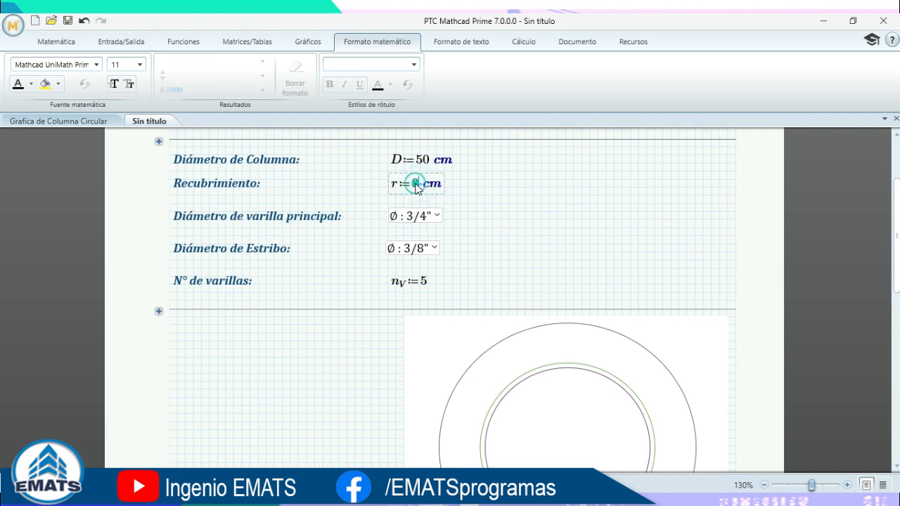
pyautogui.doubleClick(418, 185)
pyautogui.write('4')
pyautogui.click(520, 196)
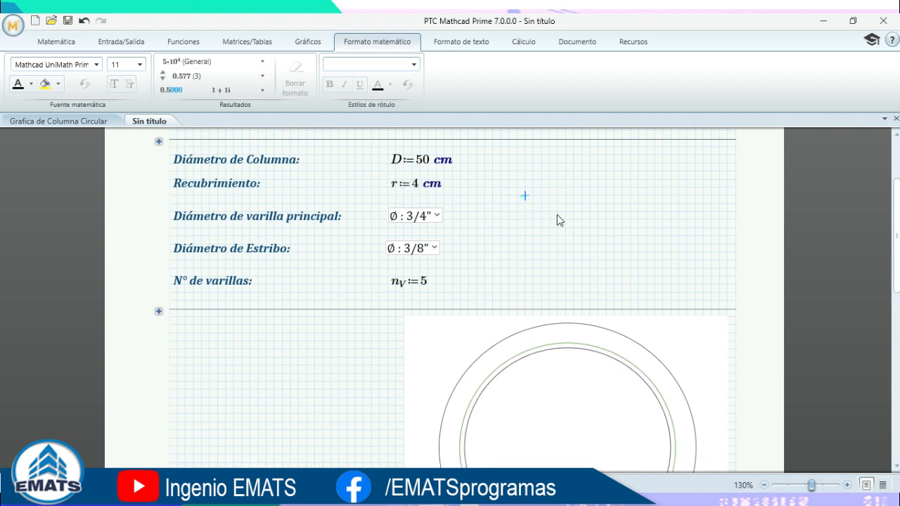
pyautogui.scroll(-6, 773, 378)
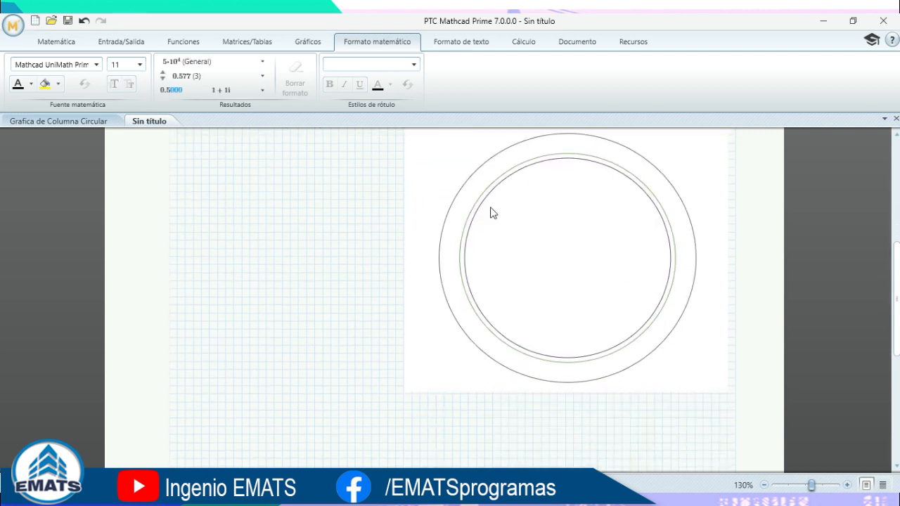
pyautogui.scroll(4, 565, 242)
pyautogui.scroll(3, 506, 239)
pyautogui.scroll(-2, 498, 251)
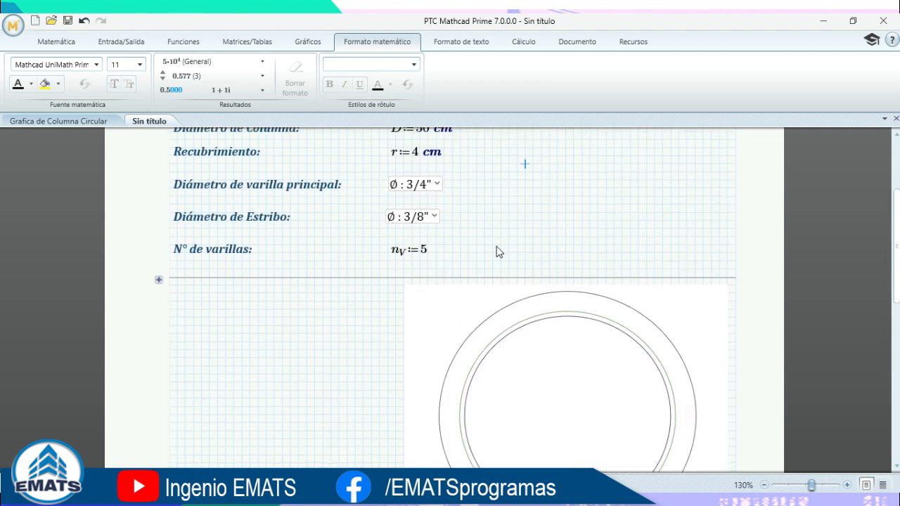
pyautogui.scroll(-2, 436, 237)
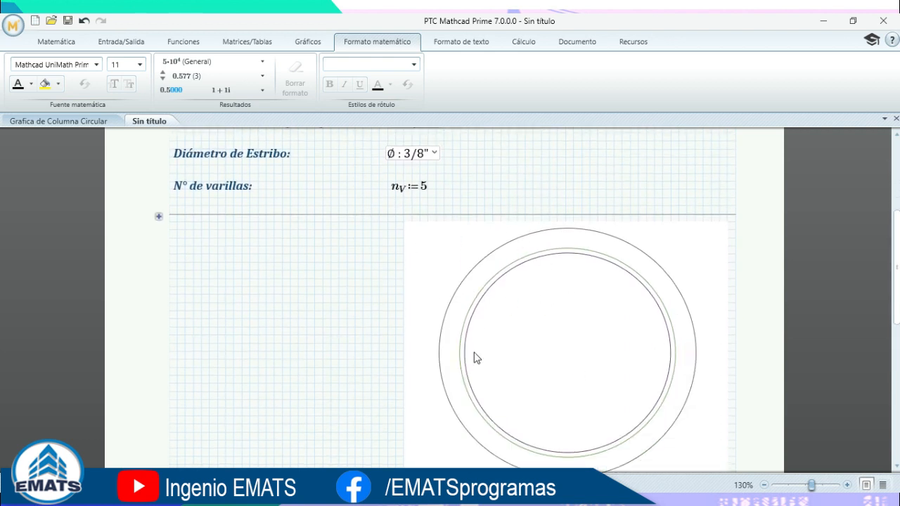
pyautogui.click(558, 285)
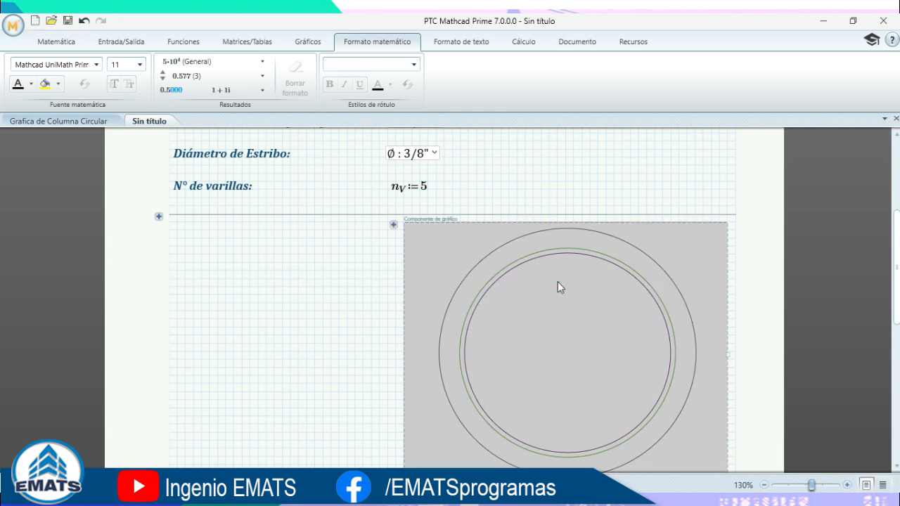
# In the chart editor, set trace 2's line colour to grey.
pyautogui.doubleClick(559, 285)
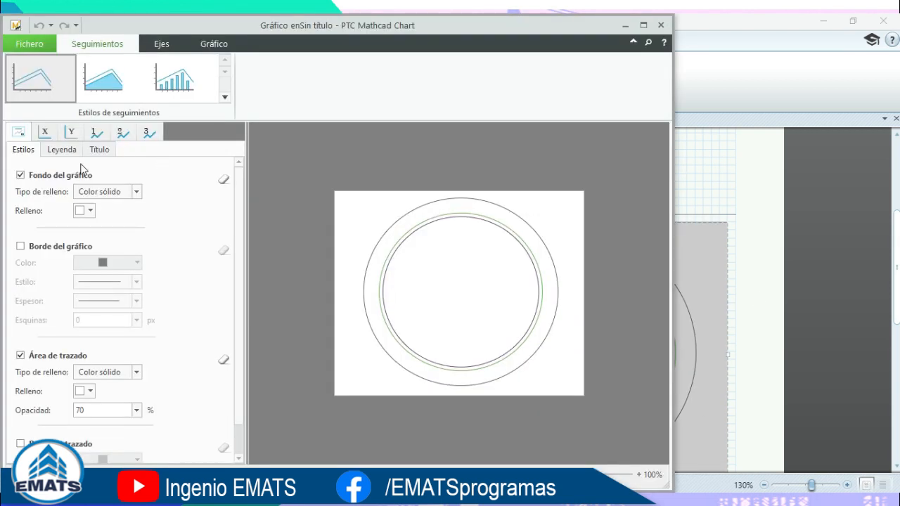
pyautogui.click(121, 131)
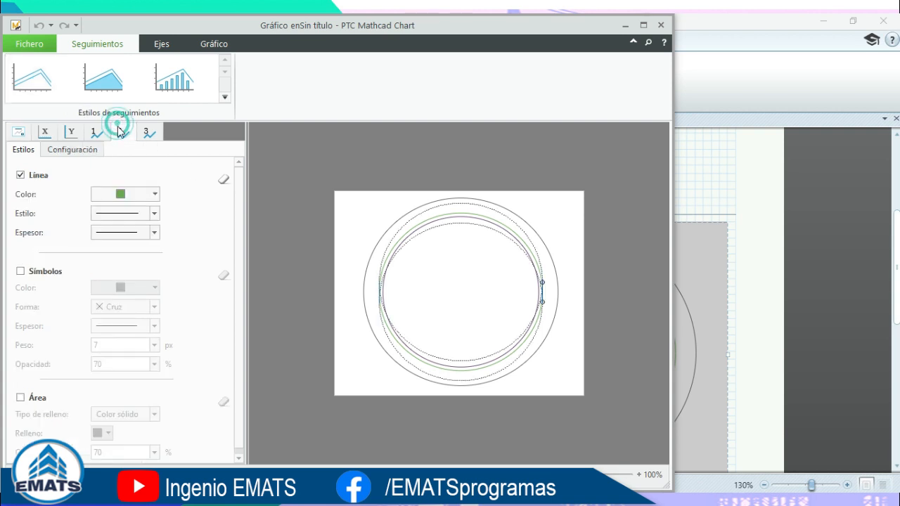
pyautogui.click(154, 195)
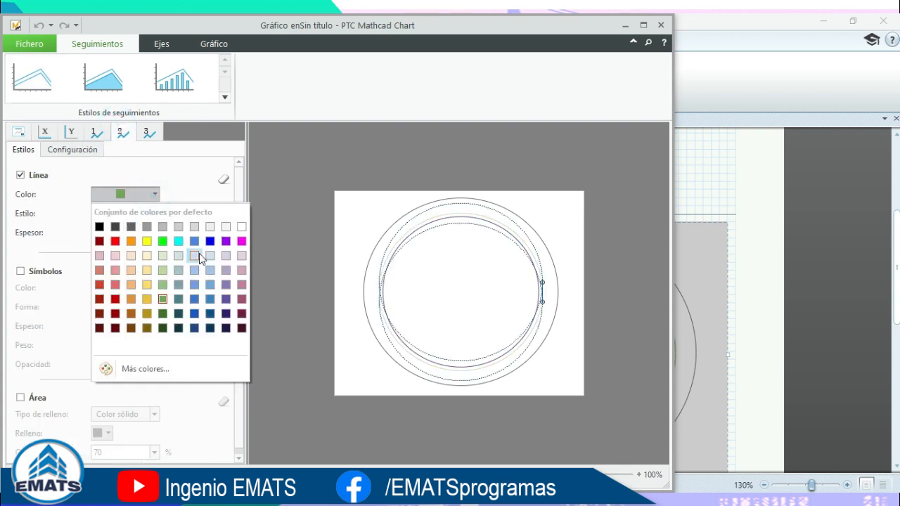
pyautogui.click(148, 227)
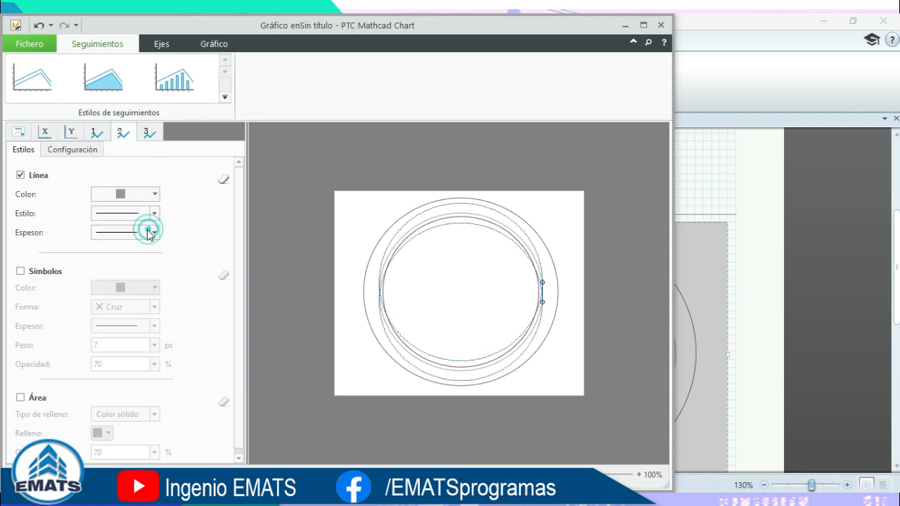
# Give trace 3 a dark purple line and return to the worksheet.
pyautogui.click(146, 136)
pyautogui.click(138, 189)
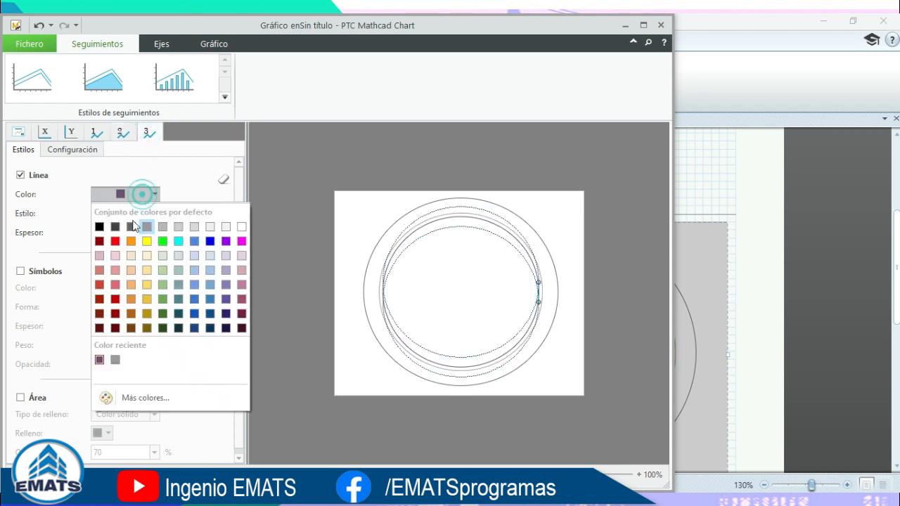
pyautogui.click(146, 228)
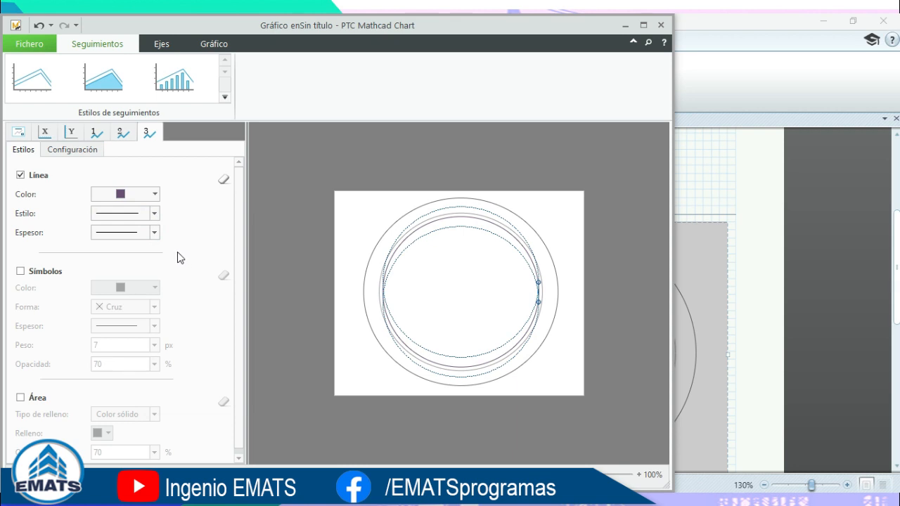
pyautogui.click(173, 219)
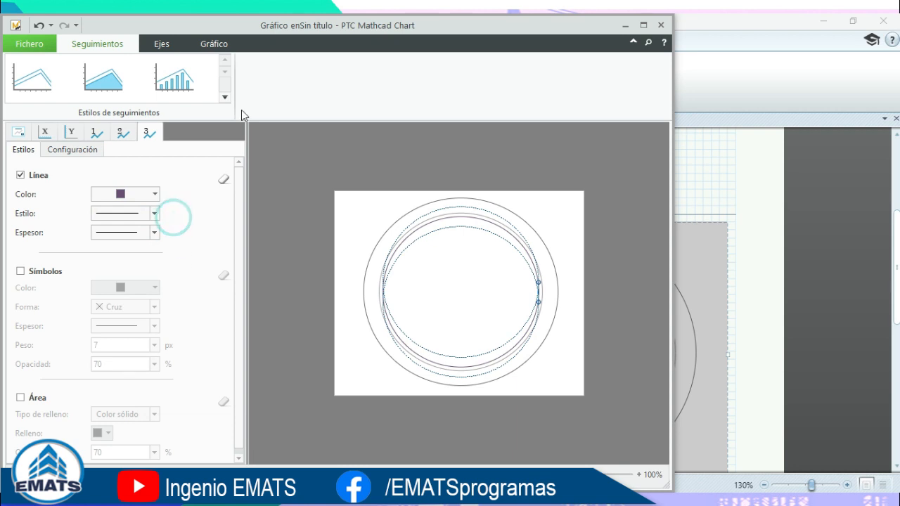
pyautogui.click(661, 30)
pyautogui.click(291, 295)
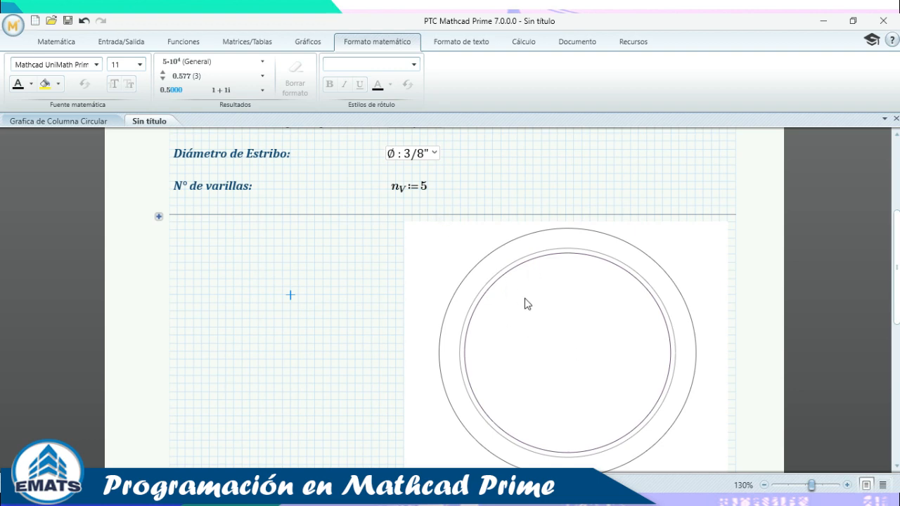
# Expand the Area showing r₁–r₃, the θ range and f1/f2, then review down to the plot.
pyautogui.click(157, 218)
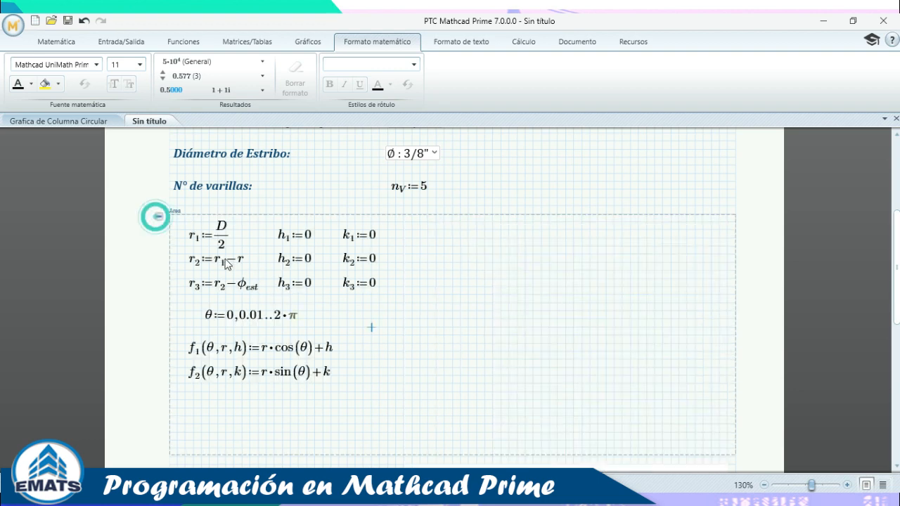
pyautogui.scroll(-8, 589, 300)
pyautogui.scroll(3, 555, 324)
pyautogui.click(511, 316)
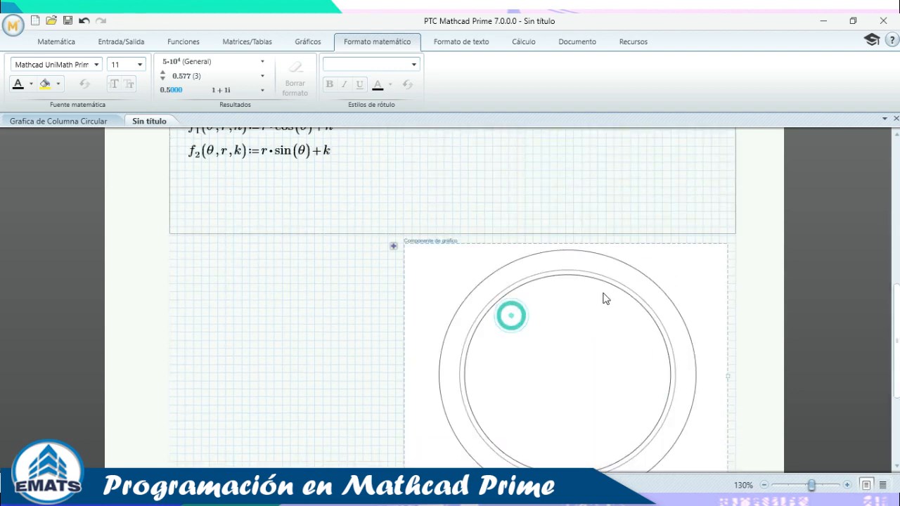
pyautogui.scroll(-3, 615, 278)
pyautogui.scroll(3, 628, 286)
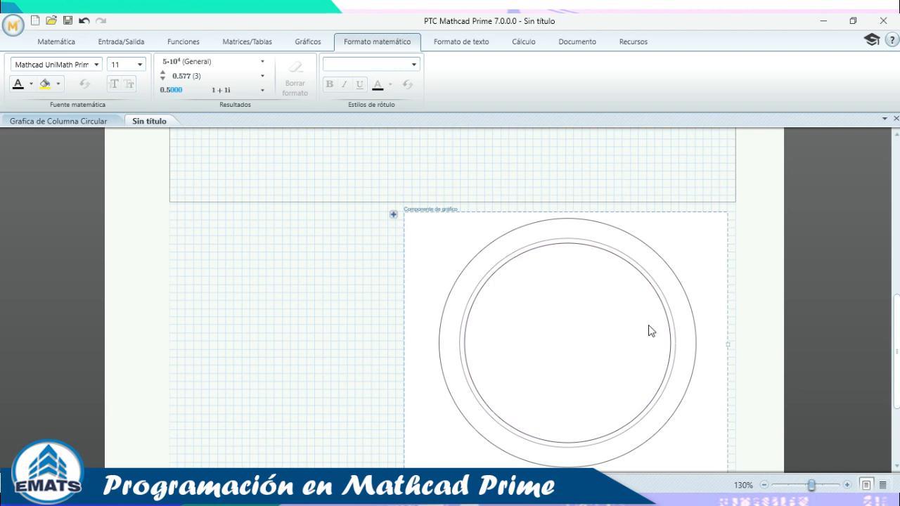
pyautogui.scroll(4, 522, 246)
pyautogui.scroll(10, 332, 249)
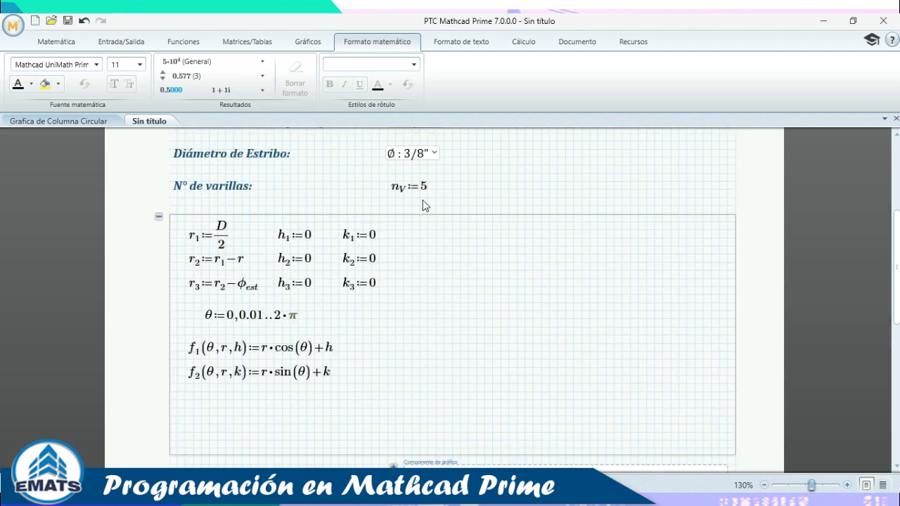
pyautogui.scroll(-7, 421, 299)
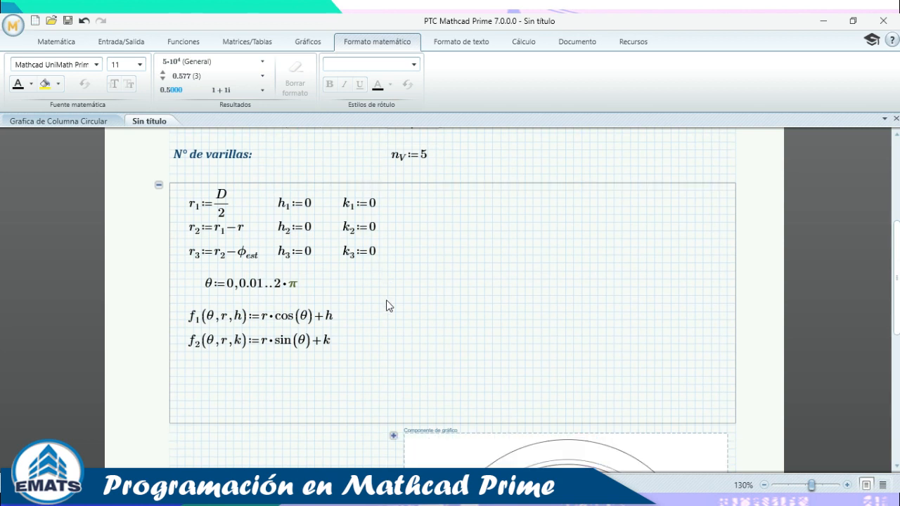
pyautogui.scroll(-2, 388, 305)
pyautogui.scroll(-1, 344, 263)
pyautogui.scroll(-1, 344, 263)
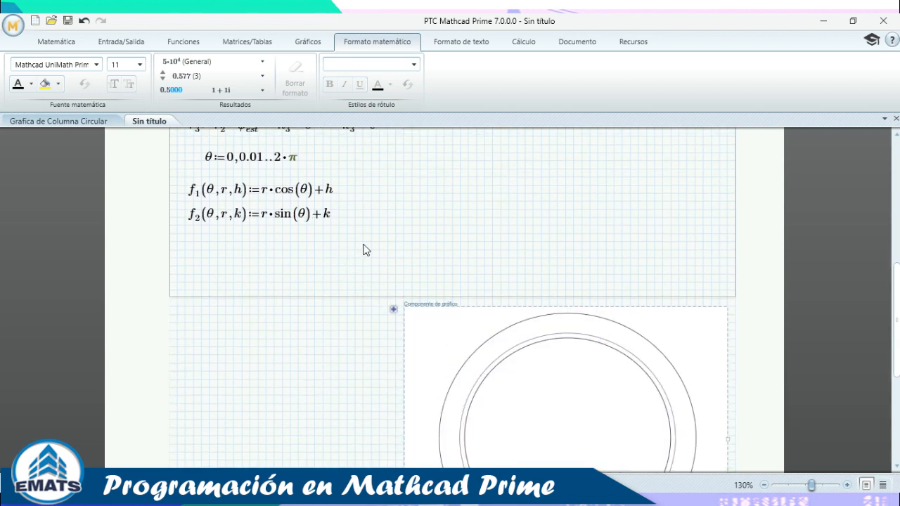
pyautogui.click(265, 163)
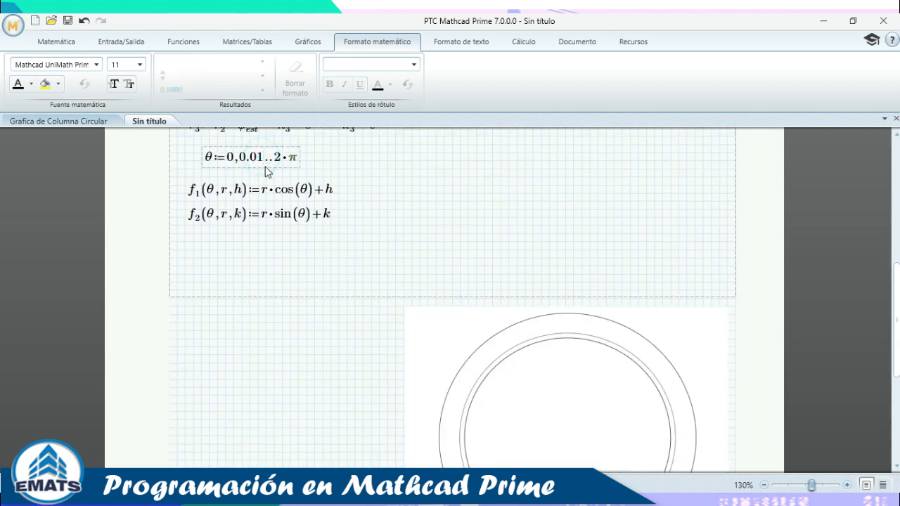
pyautogui.press('BackSpace')
pyautogui.press('BackSpace')
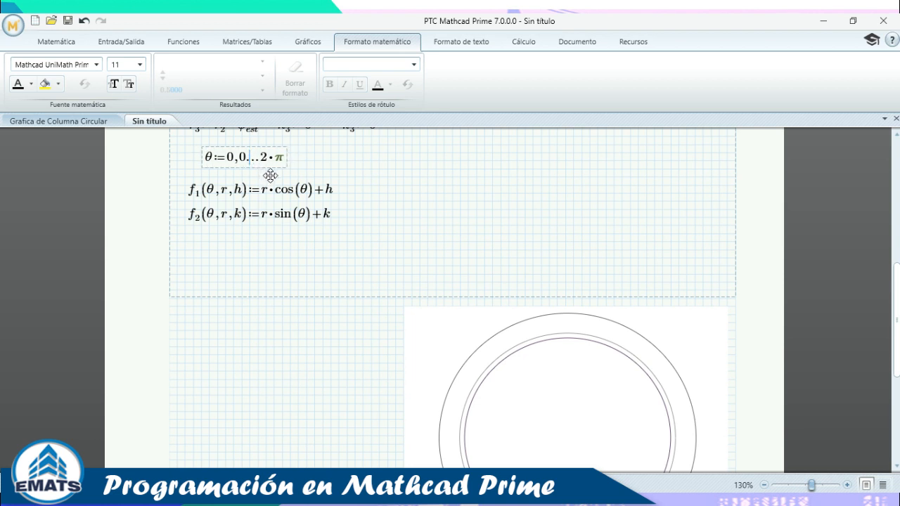
pyautogui.write('1')
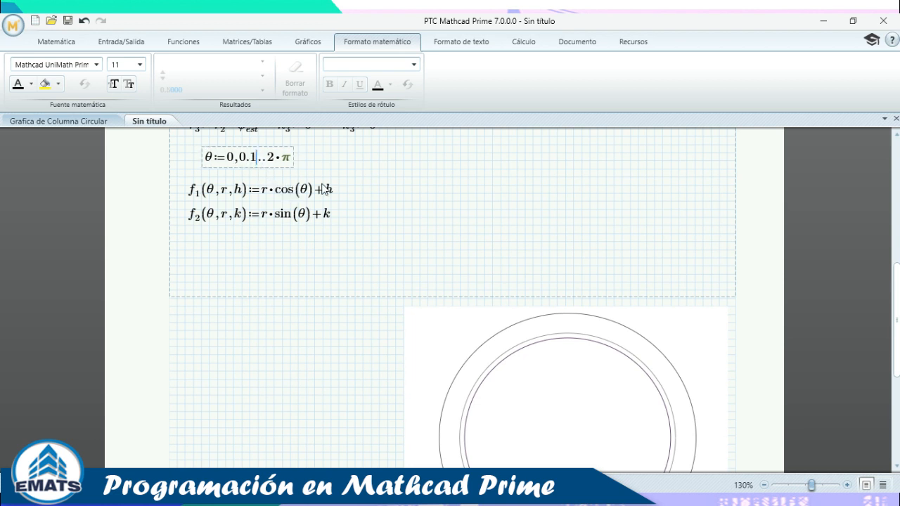
pyautogui.click(428, 178)
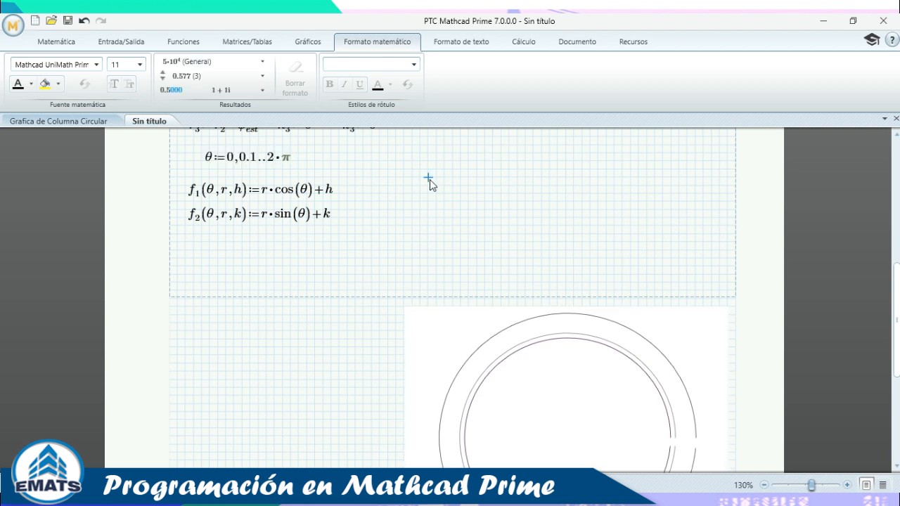
pyautogui.scroll(-2, 482, 204)
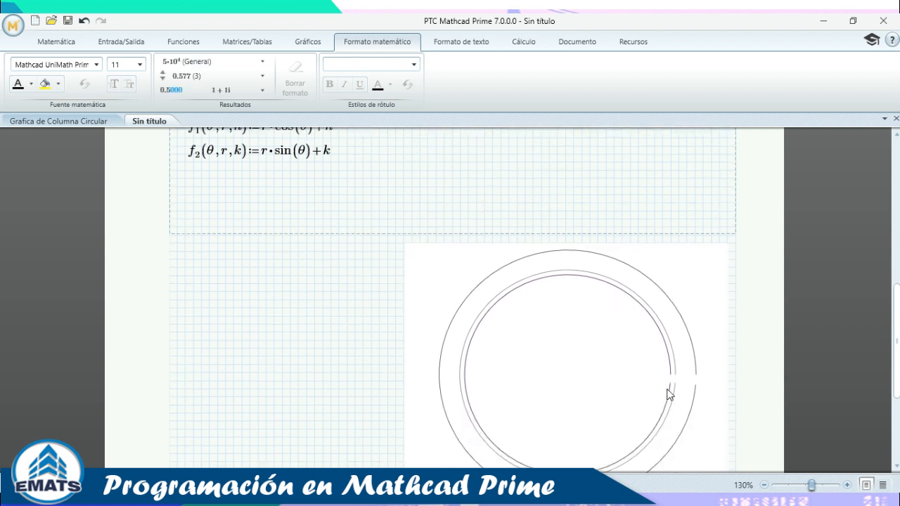
pyautogui.scroll(1, 677, 380)
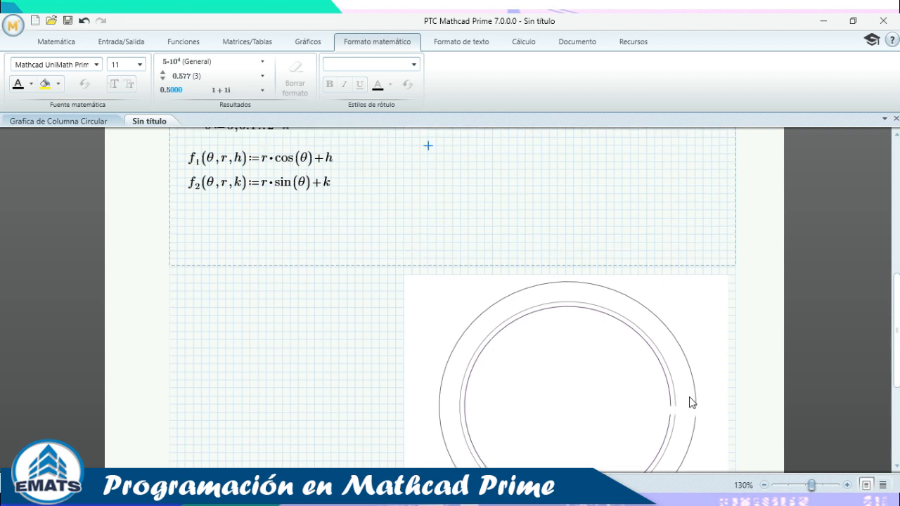
pyautogui.scroll(-1, 679, 405)
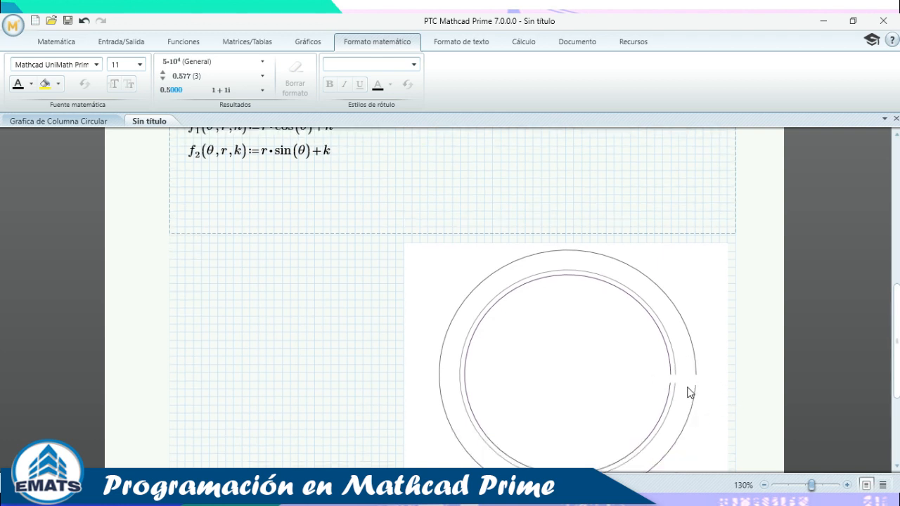
pyautogui.scroll(3, 688, 390)
pyautogui.scroll(-3, 658, 422)
pyautogui.scroll(2, 687, 387)
pyautogui.scroll(2, 303, 257)
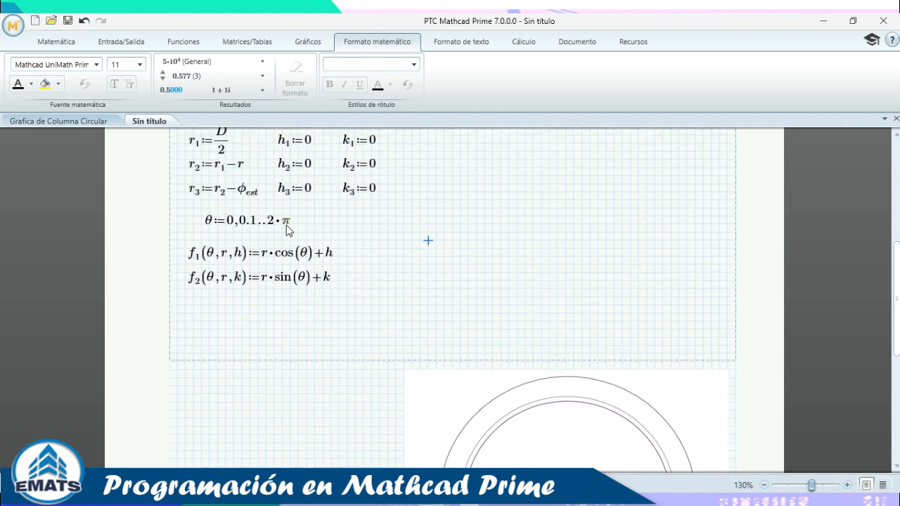
pyautogui.click(254, 223)
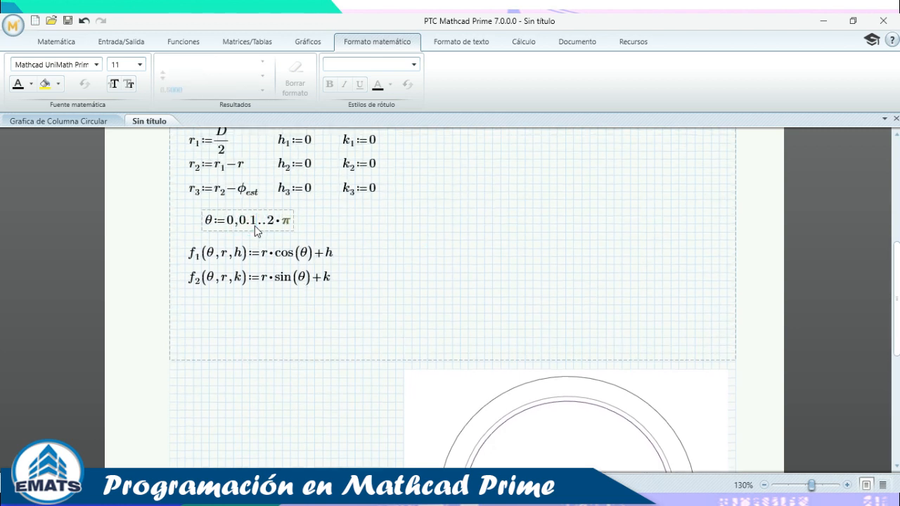
pyautogui.press('BackSpace')
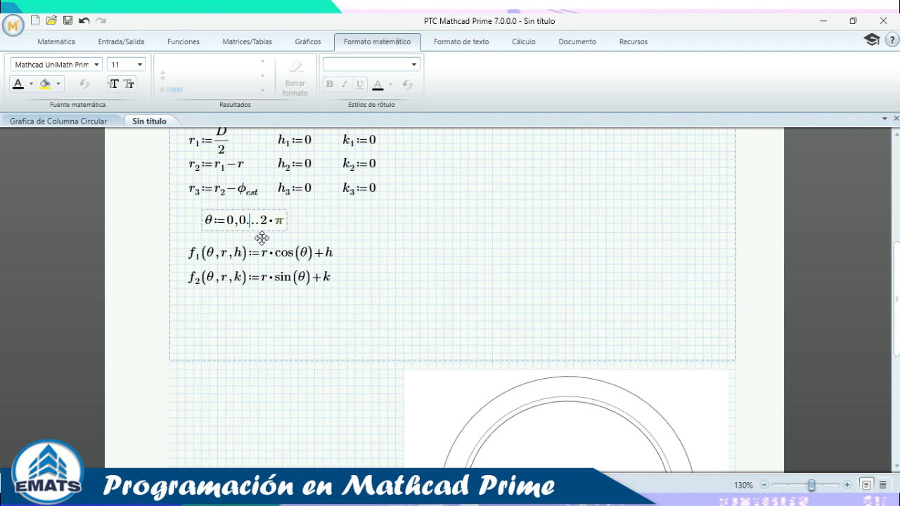
pyautogui.write('8')
pyautogui.click(448, 280)
pyautogui.scroll(-4, 592, 376)
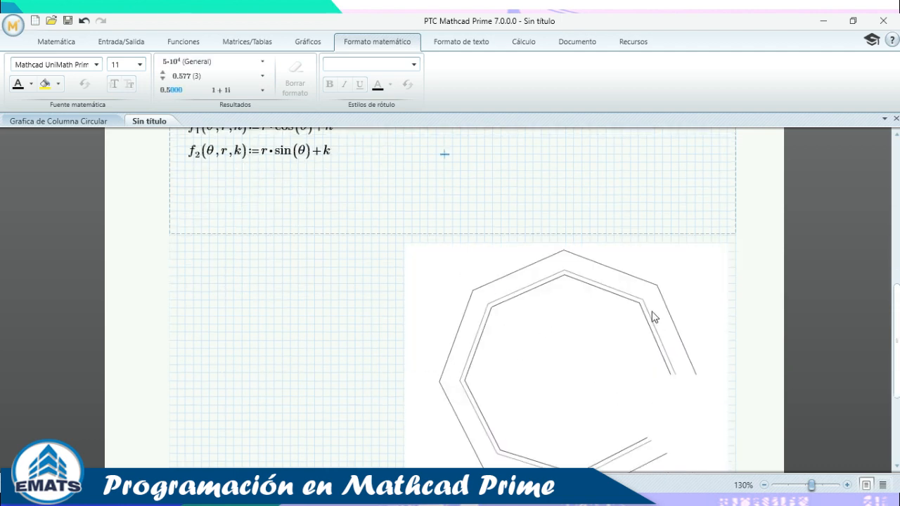
pyautogui.scroll(-4, 604, 328)
pyautogui.scroll(4, 625, 303)
pyautogui.scroll(5, 555, 344)
pyautogui.click(255, 258)
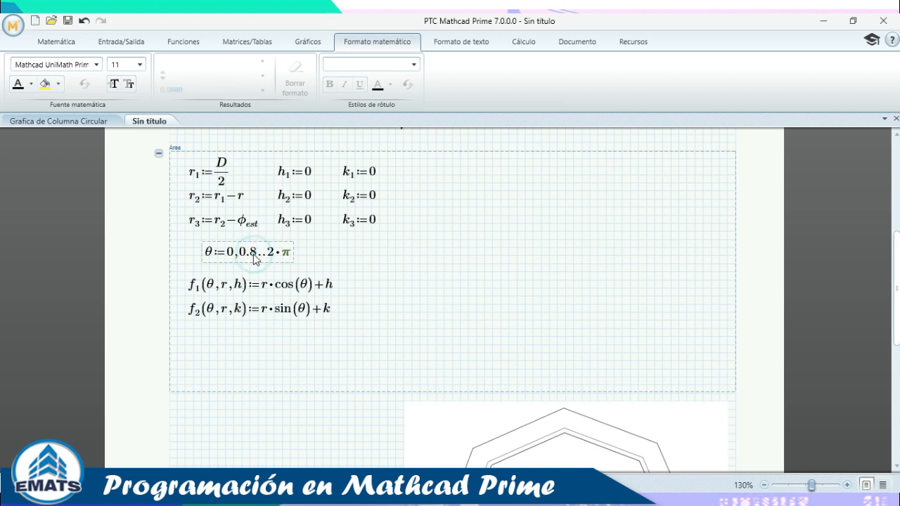
pyautogui.press('BackSpace')
pyautogui.write('05')
pyautogui.click(460, 296)
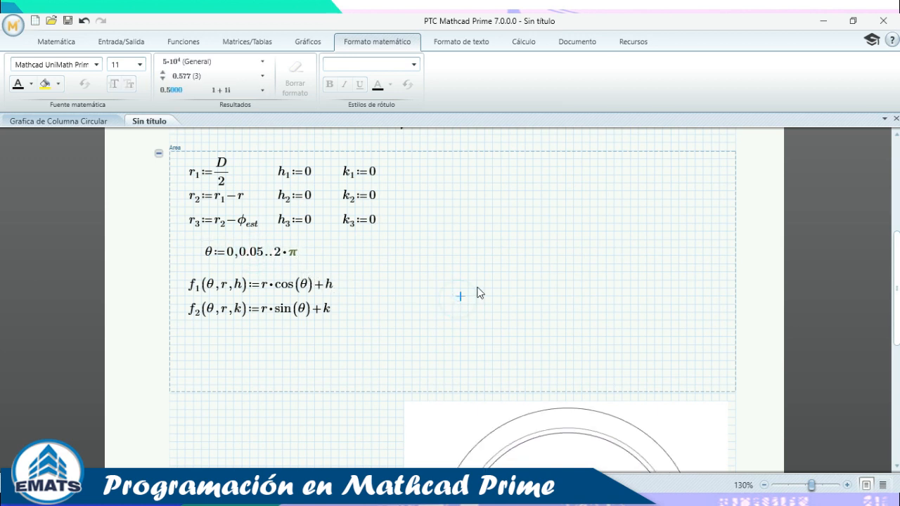
pyautogui.scroll(-4, 587, 311)
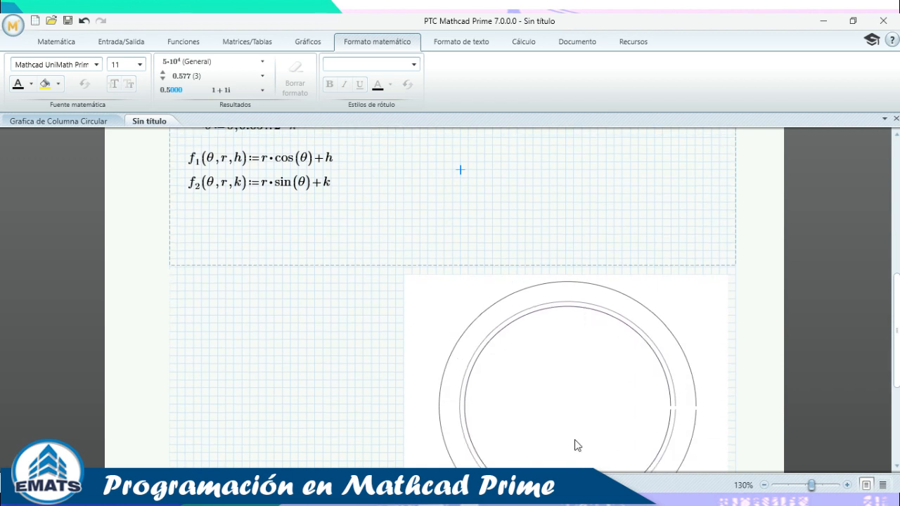
pyautogui.scroll(4, 358, 244)
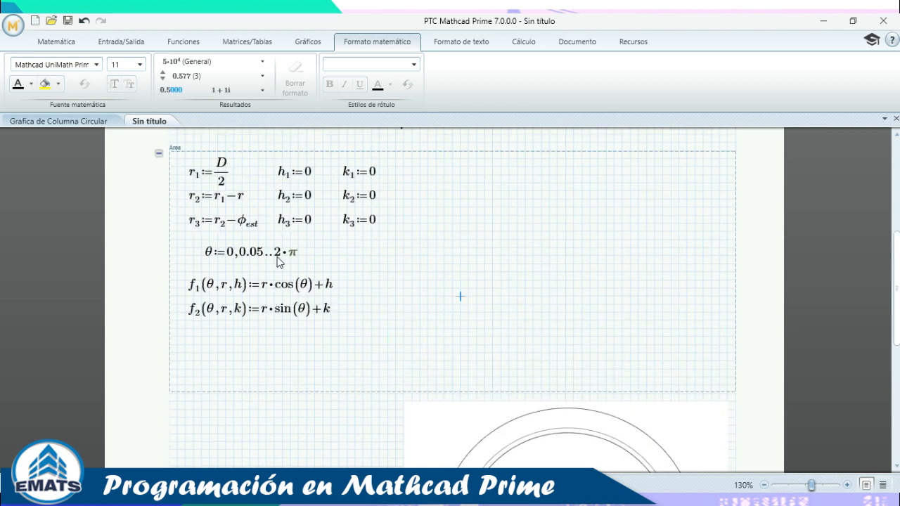
pyautogui.click(260, 253)
pyautogui.press('BackSpace')
pyautogui.write('1')
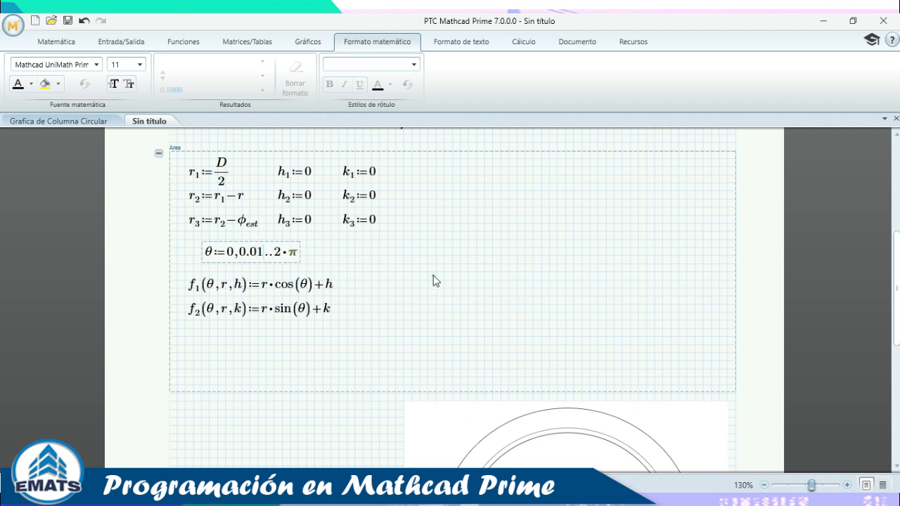
pyautogui.click(433, 272)
pyautogui.scroll(-6, 489, 275)
pyautogui.scroll(4, 293, 267)
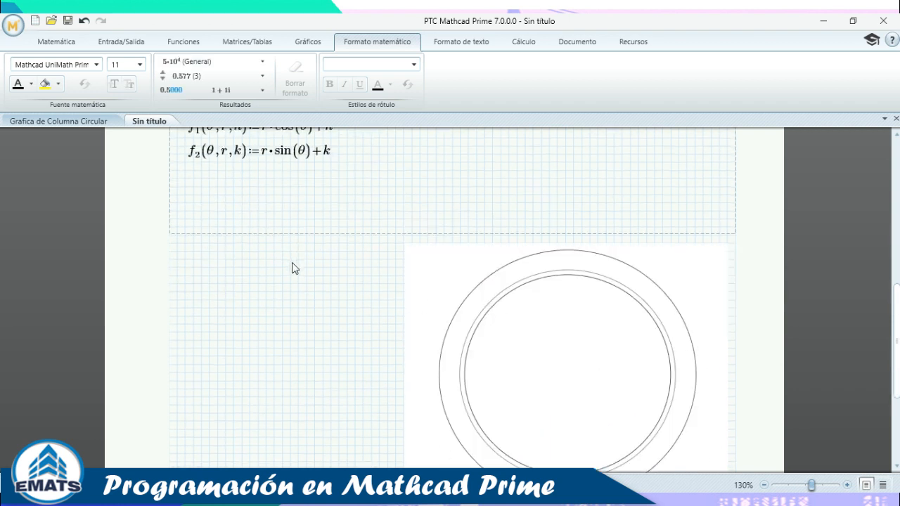
# Cut the θ := 0, 0.01..2·π definition and check the plot still draws.
pyautogui.click(244, 189)
pyautogui.click(239, 176)
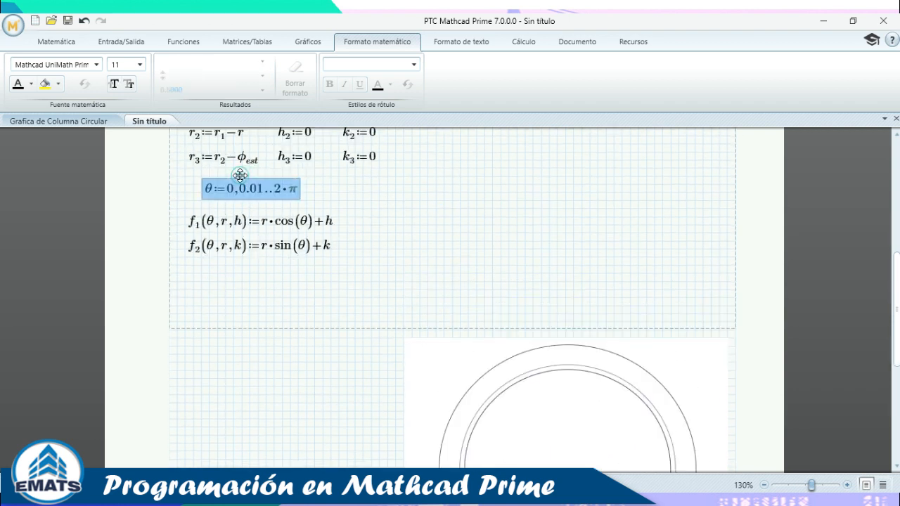
pyautogui.hotkey('ctrl', 'x')
pyautogui.scroll(1, 471, 233)
pyautogui.click(493, 225)
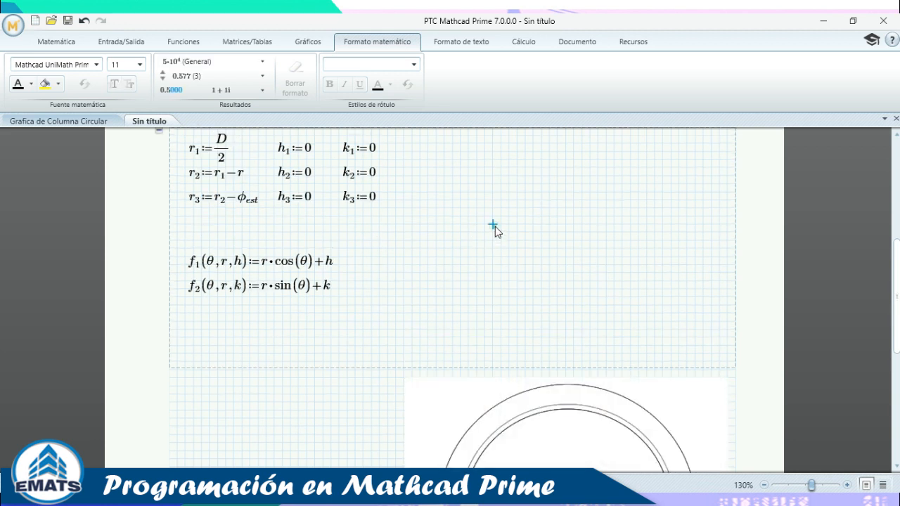
pyautogui.scroll(-1, 522, 239)
pyautogui.scroll(-5, 522, 229)
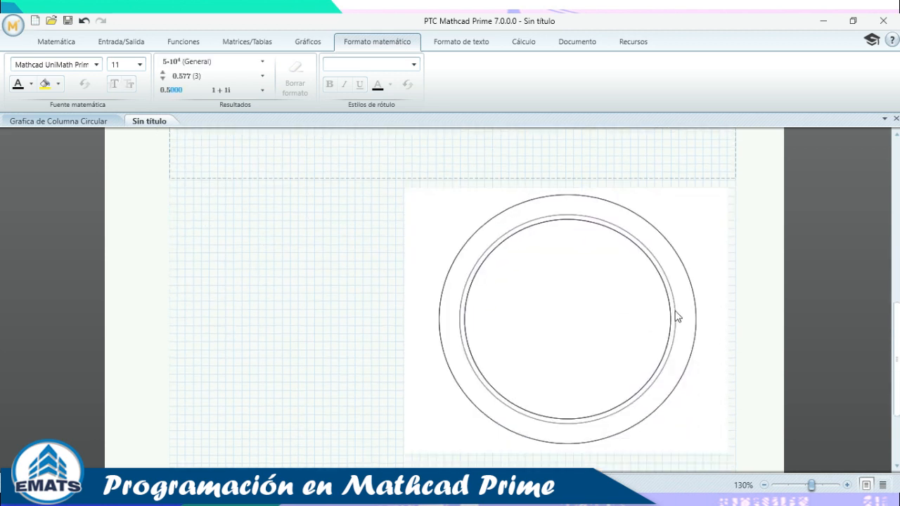
pyautogui.click(265, 301)
pyautogui.scroll(3, 599, 302)
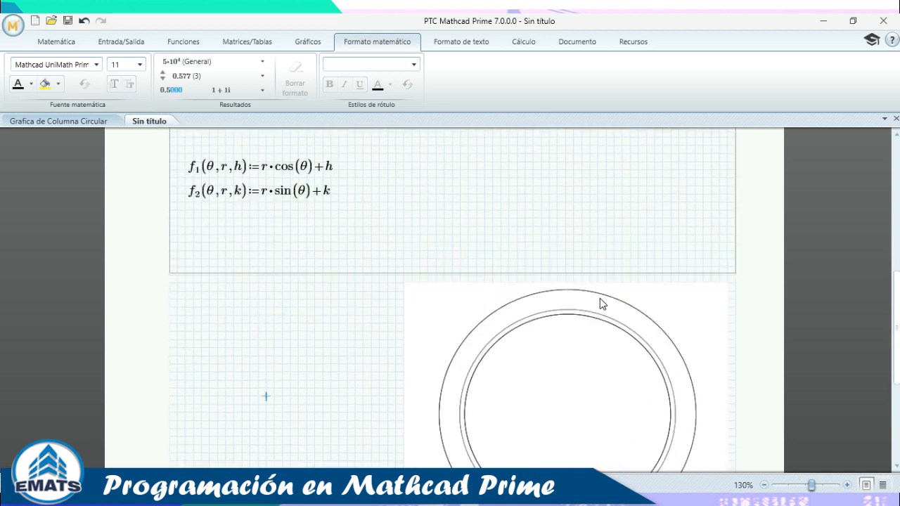
# Inspect the cos(θ) term in f1 and the k term in f2, then recheck the plot.
pyautogui.click(260, 190)
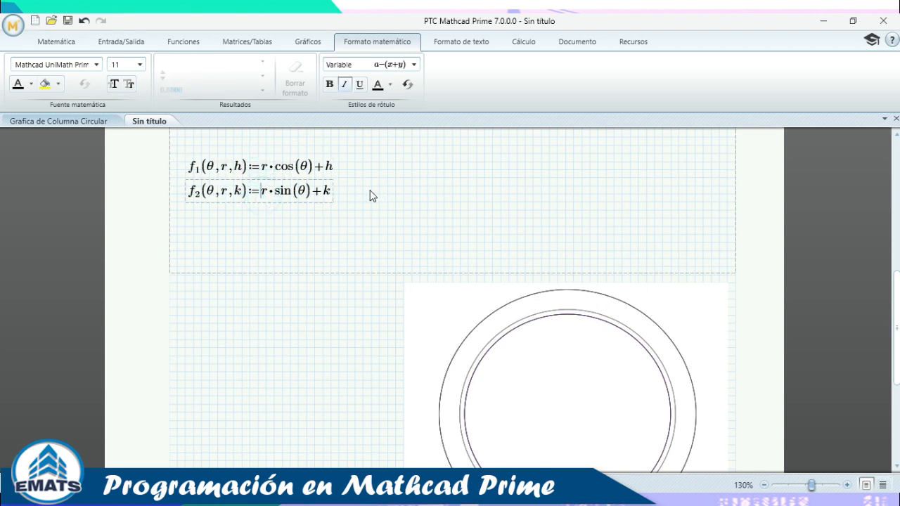
pyautogui.click(305, 166)
pyautogui.click(314, 196)
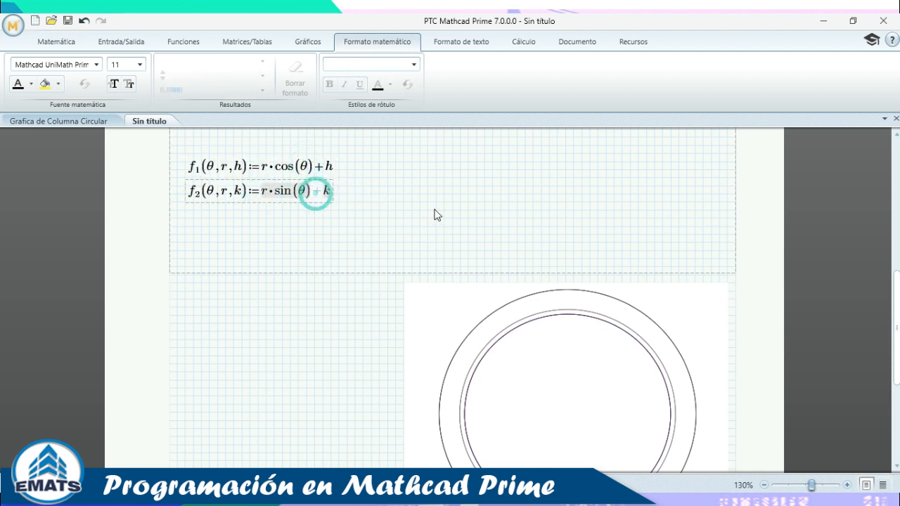
pyautogui.click(436, 211)
pyautogui.scroll(-3, 435, 210)
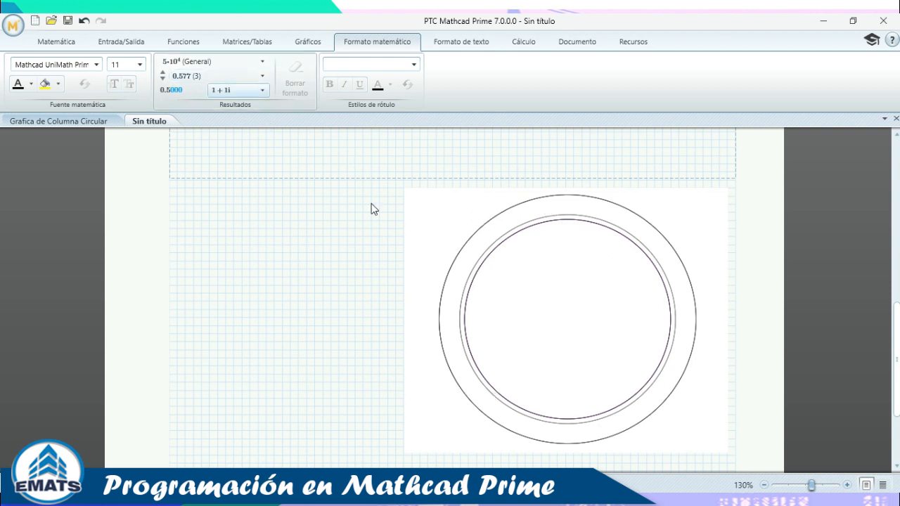
pyautogui.scroll(7, 588, 359)
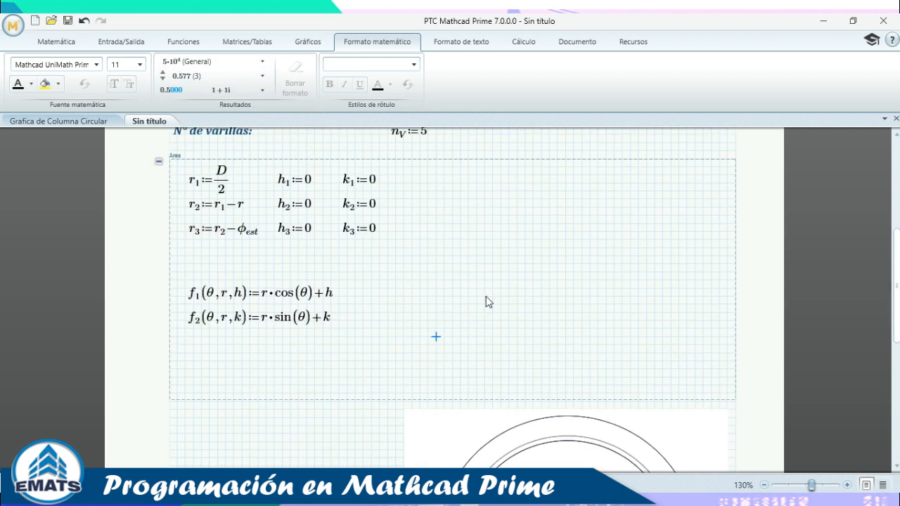
pyautogui.click(500, 303)
pyautogui.scroll(-7, 461, 284)
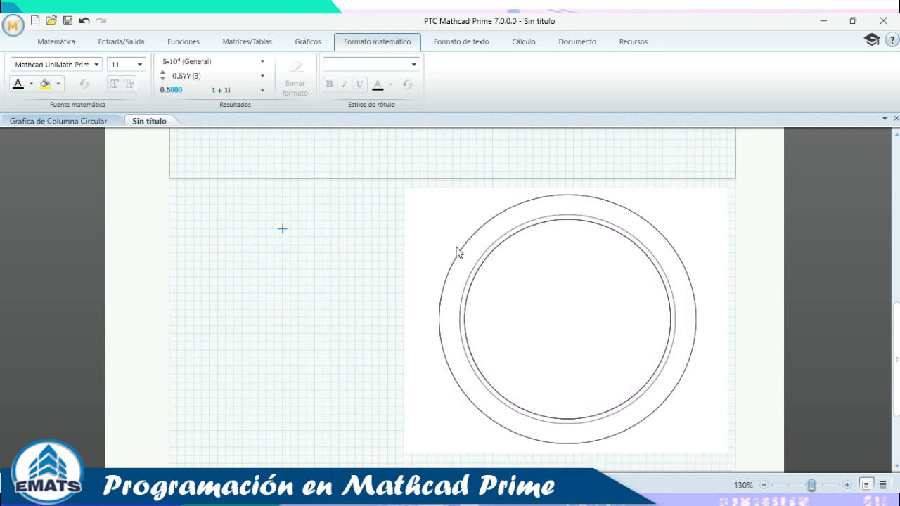
pyautogui.scroll(4, 457, 251)
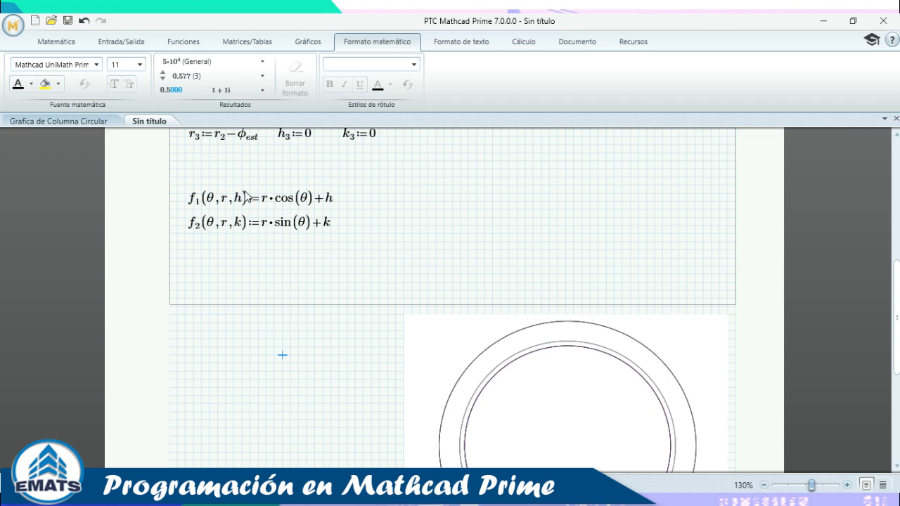
# Undo the deletion to bring back the θ range definition.
pyautogui.hotkey('ctrl', 'z')
pyautogui.click(443, 272)
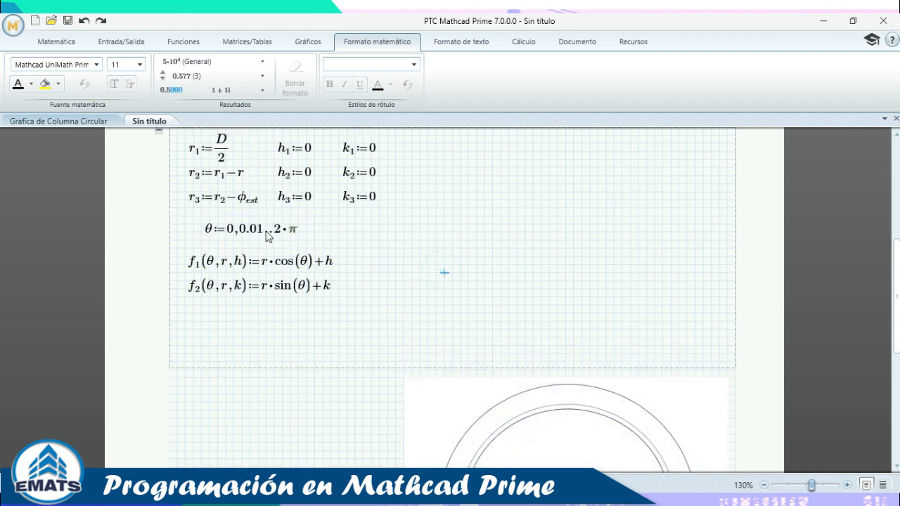
pyautogui.scroll(-4, 466, 280)
pyautogui.scroll(5, 535, 319)
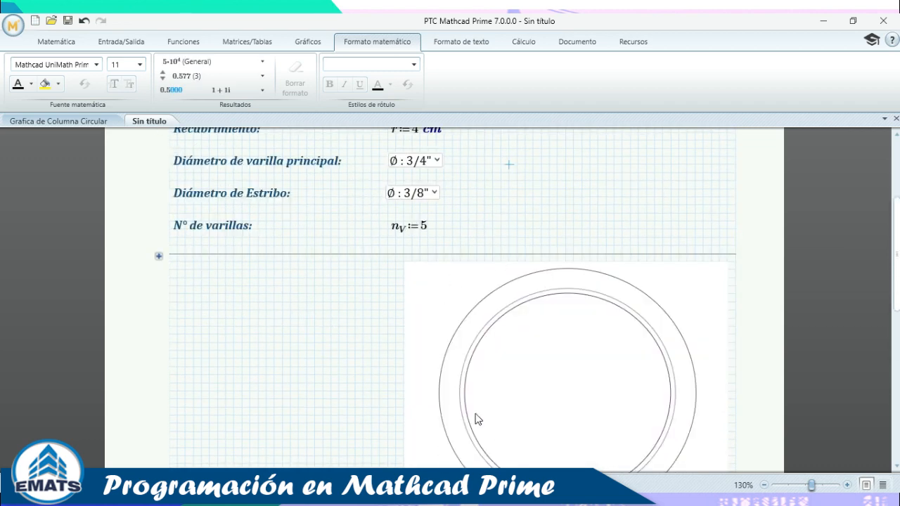
pyautogui.scroll(-2, 628, 317)
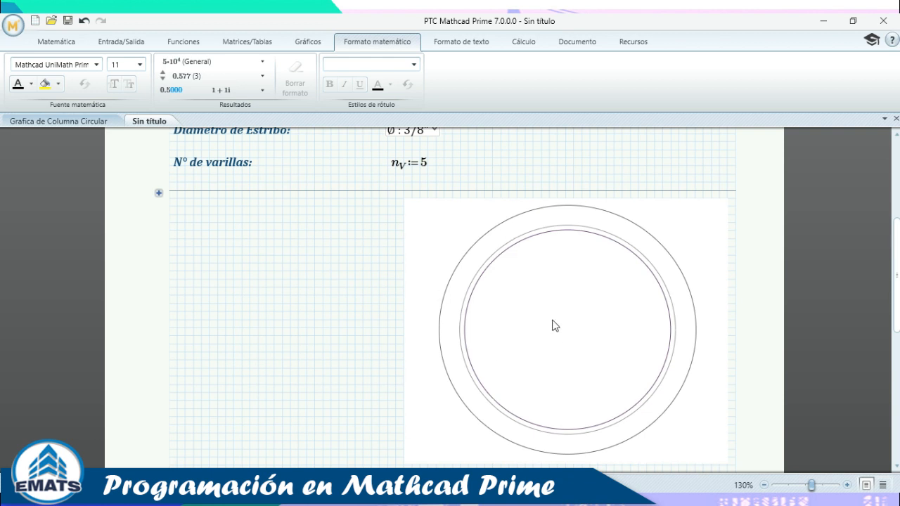
# Expand the collapsed Area region and review its definitions and the plot.
pyautogui.click(158, 193)
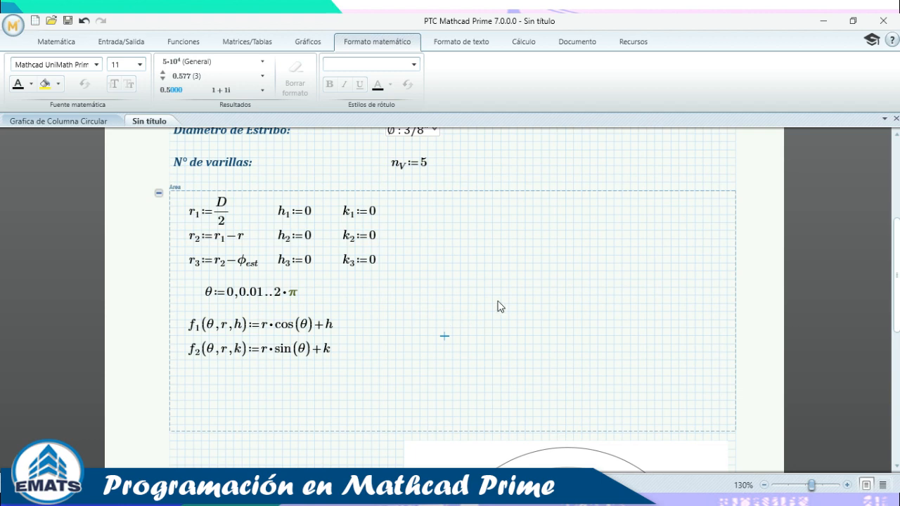
pyautogui.scroll(-6, 498, 305)
pyautogui.scroll(6, 488, 267)
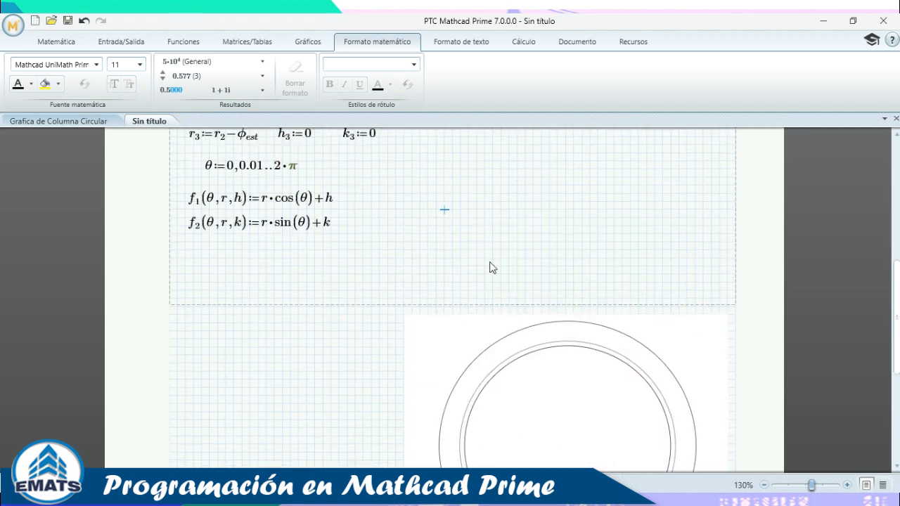
pyautogui.scroll(-5, 562, 308)
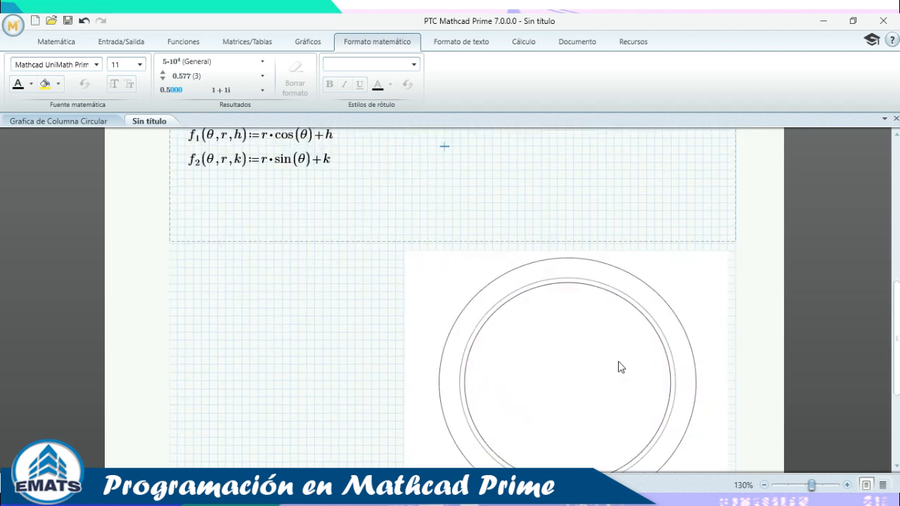
pyautogui.scroll(4, 532, 306)
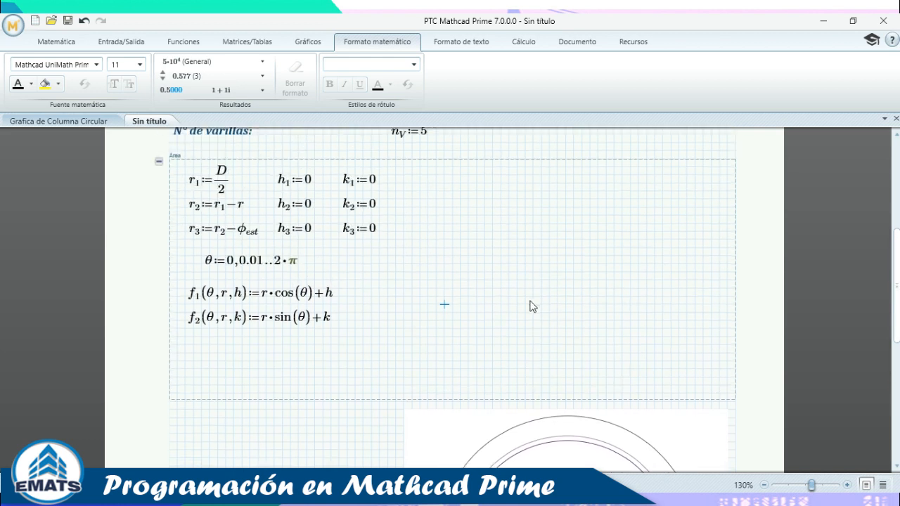
pyautogui.scroll(2, 482, 261)
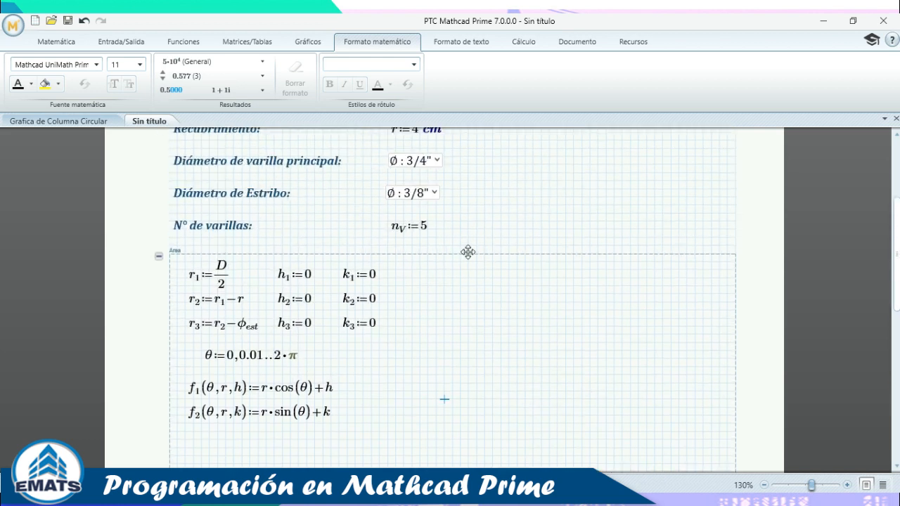
# Select the n_V := 5 definition and scroll through the worksheet.
pyautogui.click(414, 232)
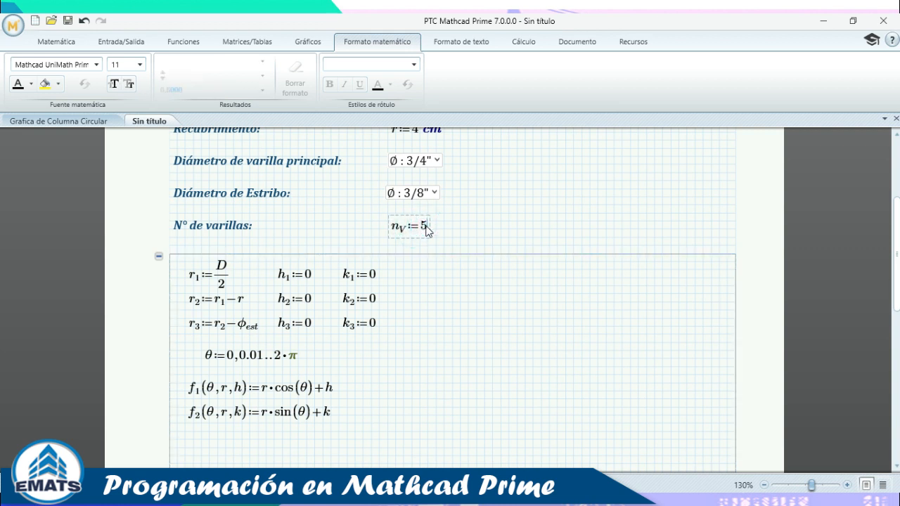
pyautogui.click(403, 232)
pyautogui.scroll(-3, 458, 245)
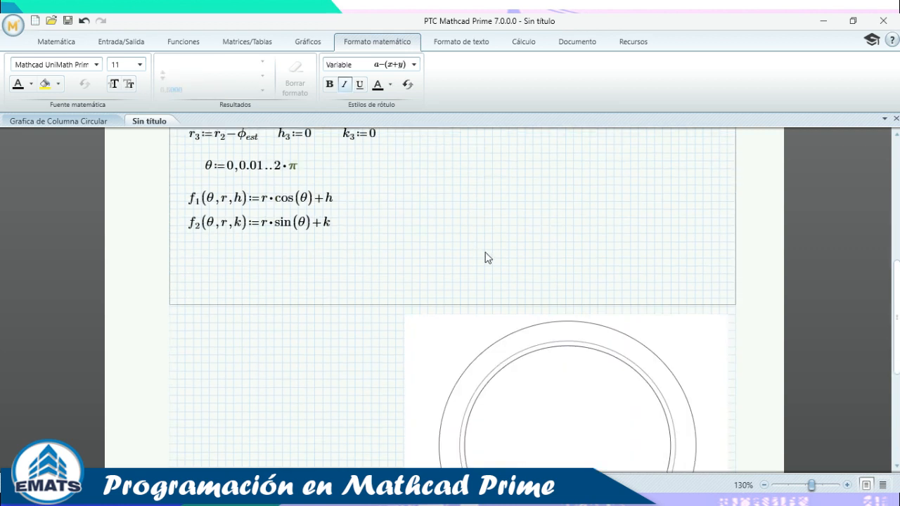
pyautogui.scroll(-2, 502, 311)
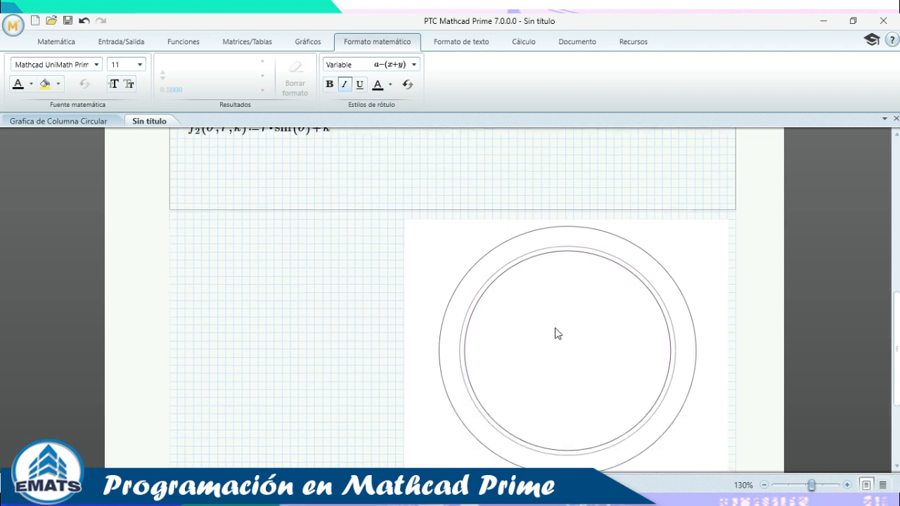
pyautogui.scroll(3, 556, 331)
pyautogui.scroll(3, 516, 252)
pyautogui.scroll(-3, 442, 278)
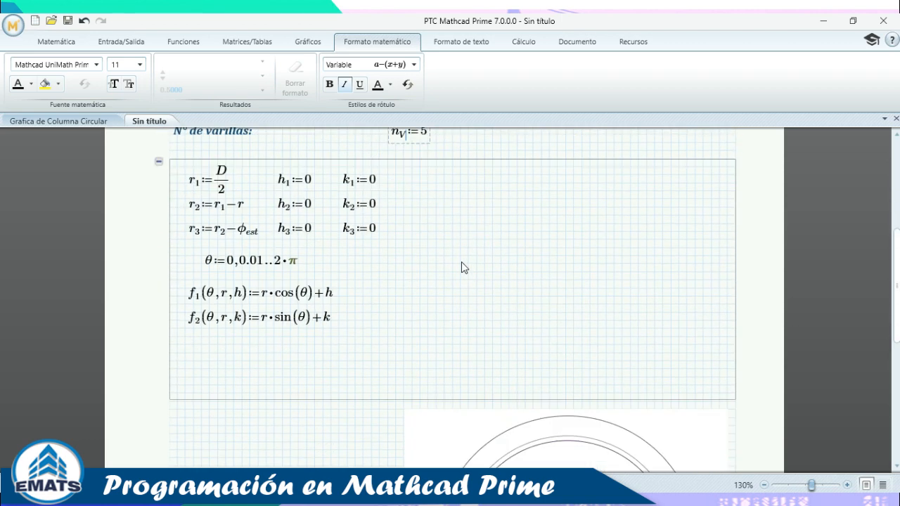
pyautogui.scroll(-2, 632, 394)
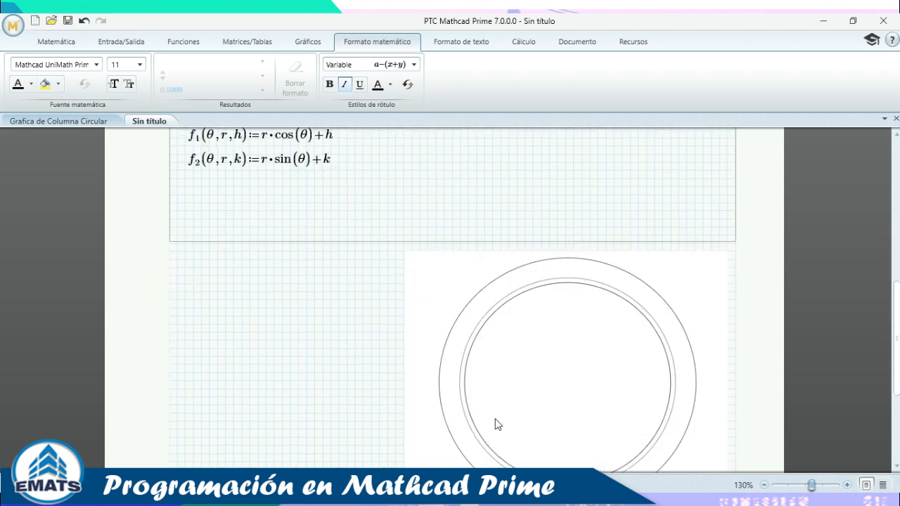
pyautogui.scroll(-1, 647, 330)
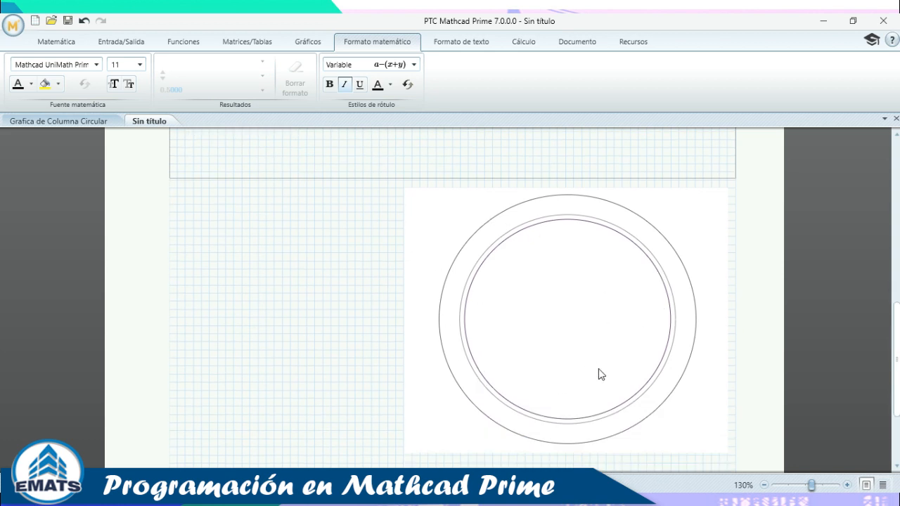
# In Inkodo, check the red pen settings and circle sample points on the drawn circle.
pyautogui.hotkey('alt', 'Tab')
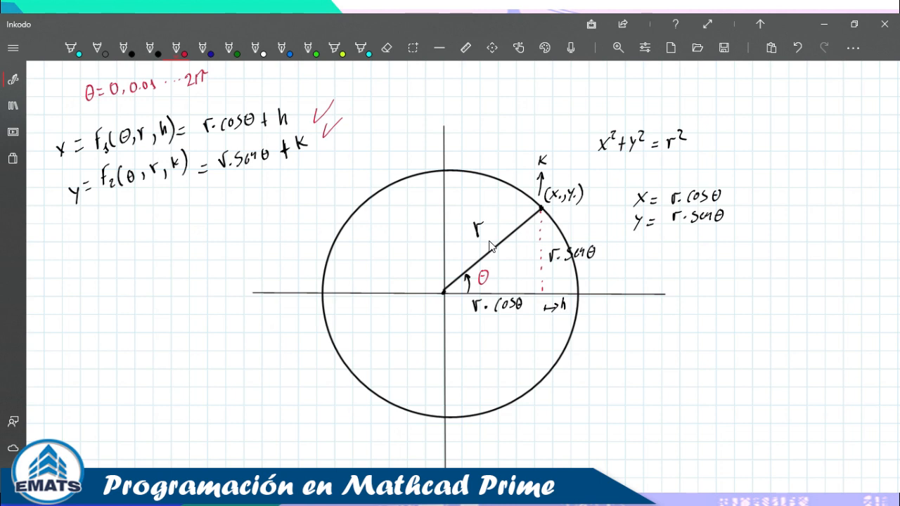
pyautogui.click(176, 48)
pyautogui.click(491, 247)
pyautogui.moveTo(358, 221); pyautogui.dragTo(349, 217)
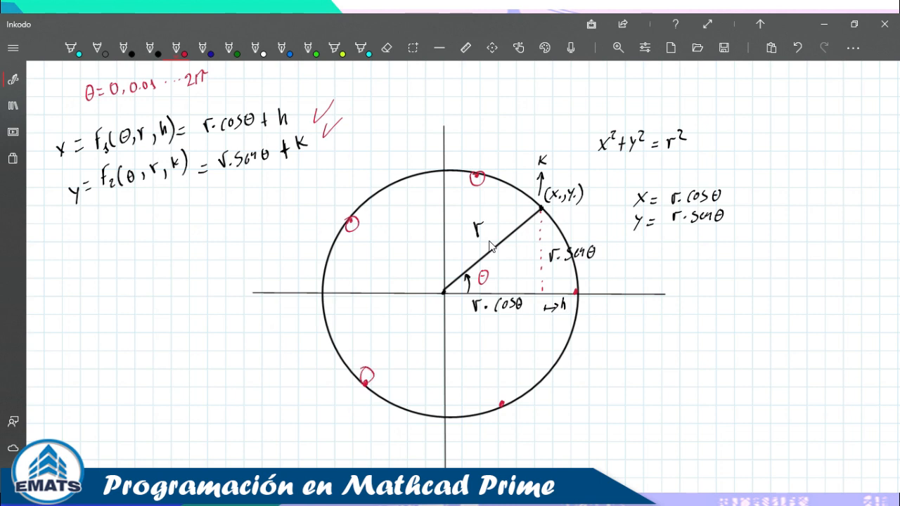
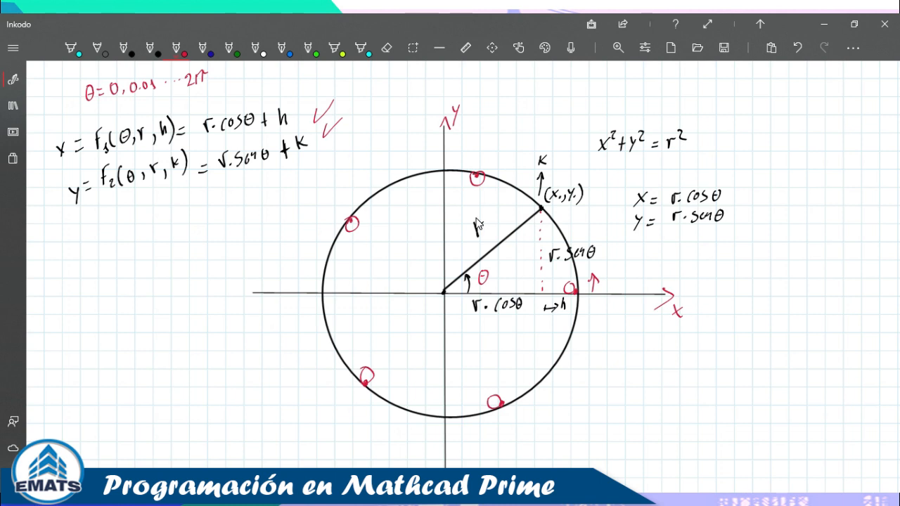
# Sketch red angle rays and θ marks at the circle's origin, and finish the radius label r.
pyautogui.moveTo(445, 294)
pyautogui.mouseDown()
pyautogui.moveTo(453, 272)
pyautogui.moveTo(456, 295)
pyautogui.moveTo(461, 284)
pyautogui.moveTo(424, 276)
pyautogui.moveTo(438, 267)
pyautogui.moveTo(419, 325)
pyautogui.mouseUp()
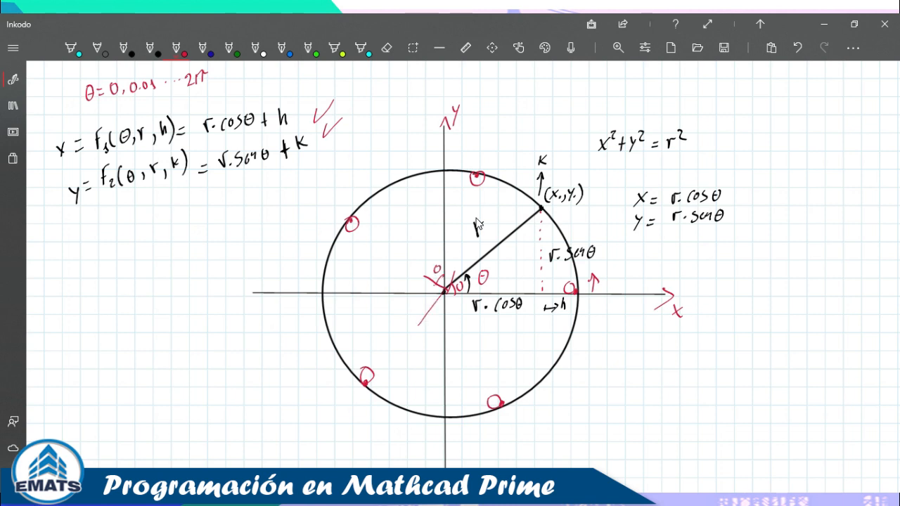
pyautogui.moveTo(436, 285)
pyautogui.mouseDown()
pyautogui.moveTo(432, 304)
pyautogui.moveTo(457, 339)
pyautogui.mouseUp()
pyautogui.moveTo(462, 306); pyautogui.dragTo(460, 310)
pyautogui.moveTo(420, 285); pyautogui.dragTo(422, 291)
pyautogui.moveTo(423, 297); pyautogui.dragTo(424, 306)
pyautogui.moveTo(440, 313); pyautogui.dragTo(440, 321)
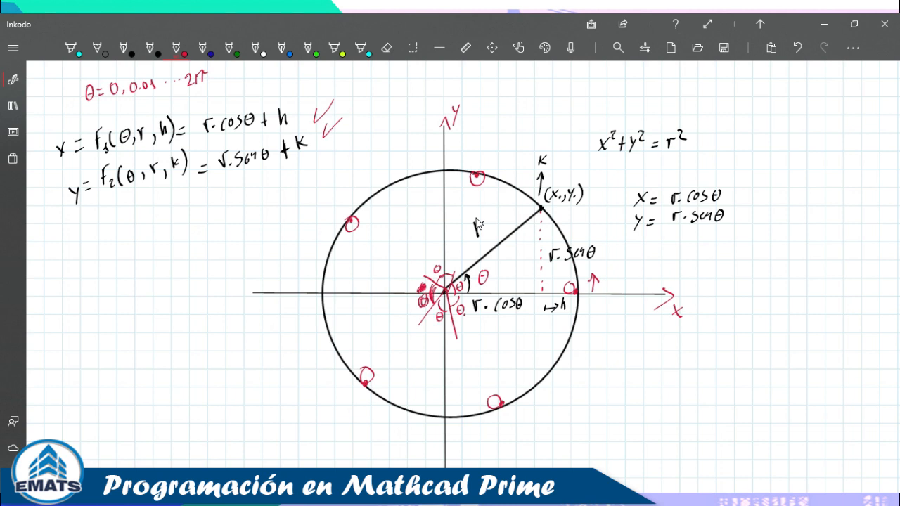
pyautogui.moveTo(476, 228); pyautogui.dragTo(482, 224)
# Start the range θ₁ := 0, beside the r1 definitions, using θ from the Greek symbols.
pyautogui.click(573, 501)
pyautogui.scroll(5, 398, 247)
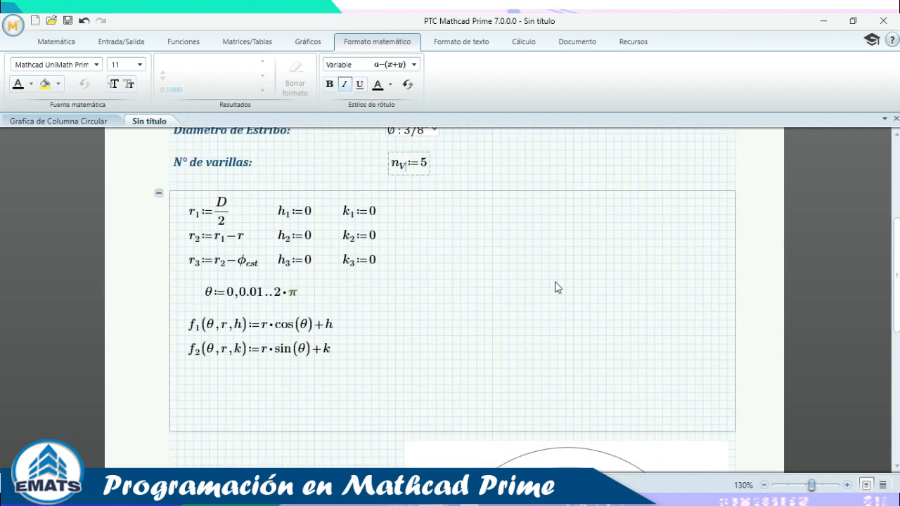
pyautogui.click(453, 232)
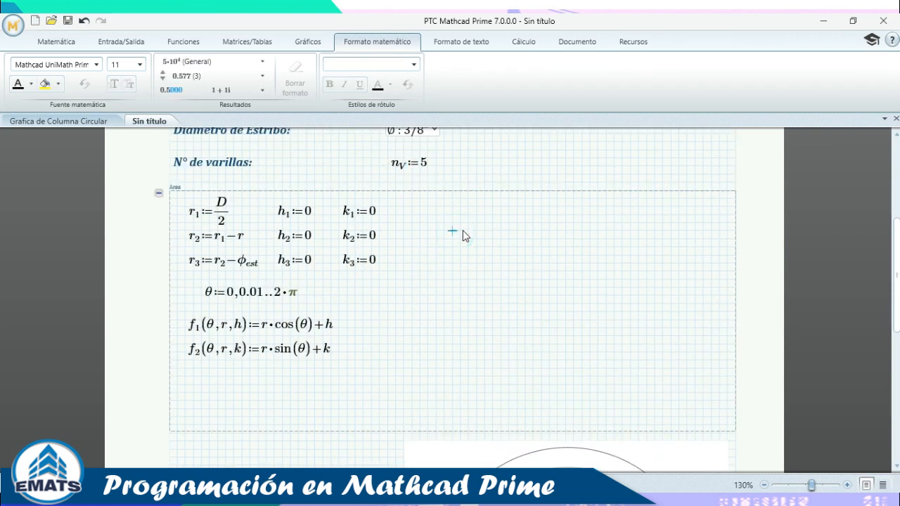
pyautogui.click(49, 44)
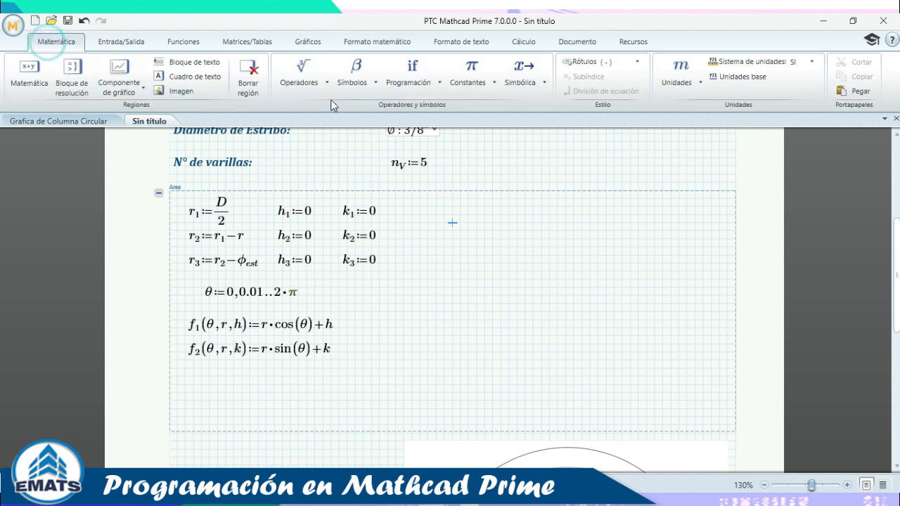
pyautogui.click(360, 79)
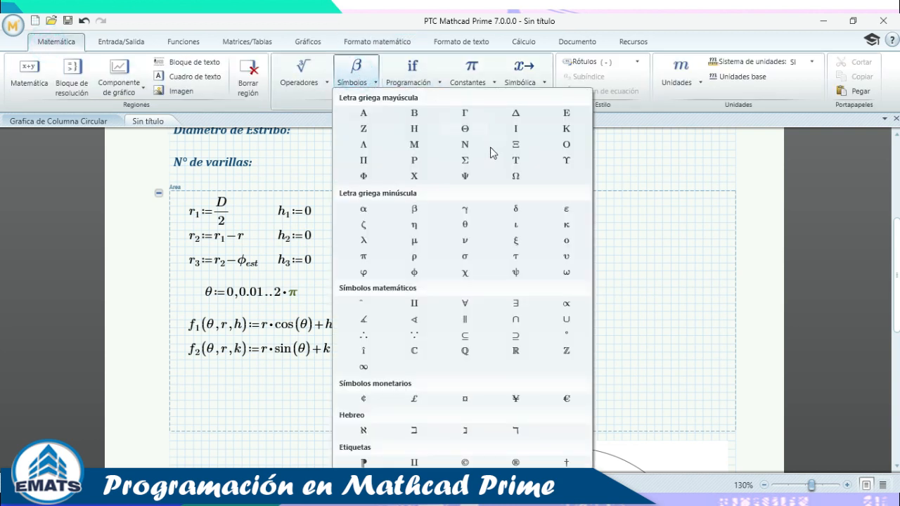
pyautogui.click(462, 236)
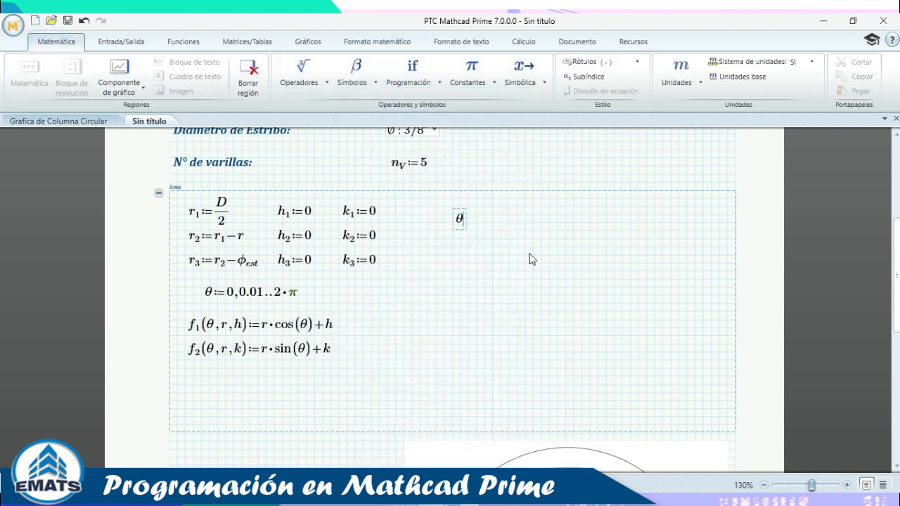
pyautogui.hotkey('ctrl', '-')
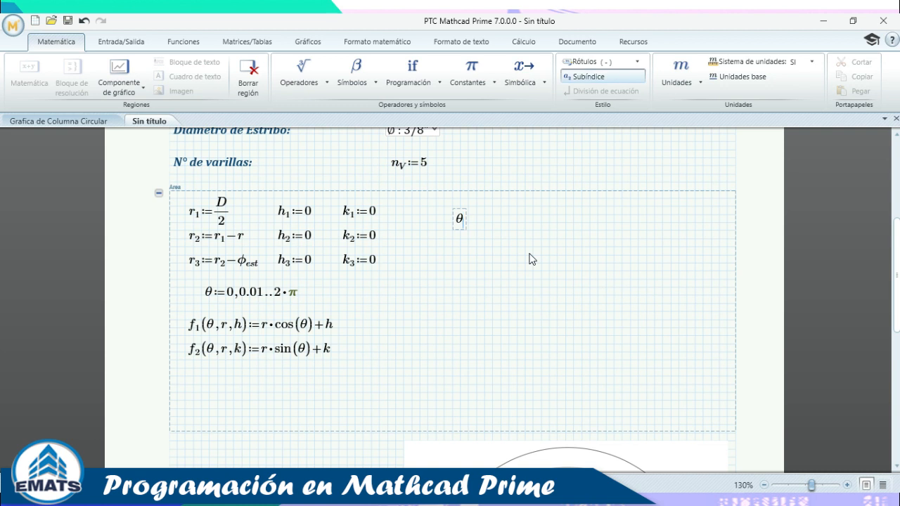
pyautogui.write('1')
pyautogui.press('Right')
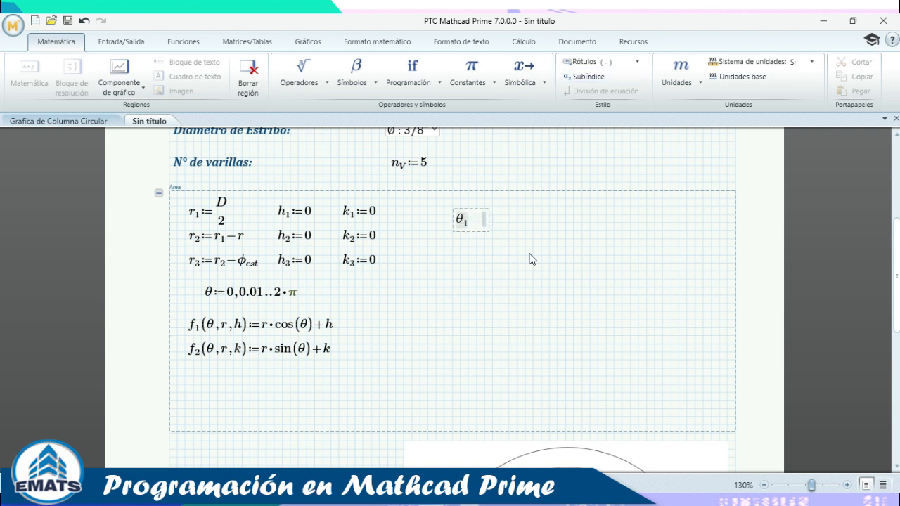
pyautogui.write('0, ..')
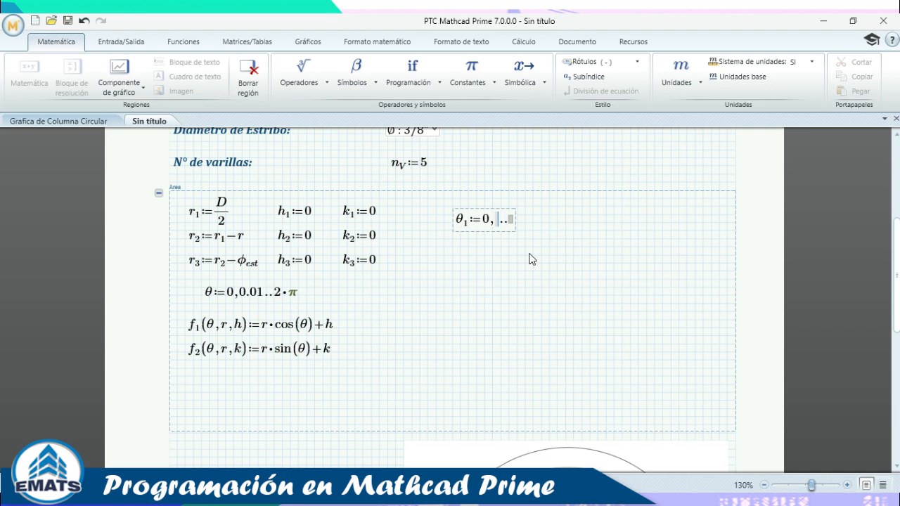
pyautogui.hotkey('alt', 'Tab')
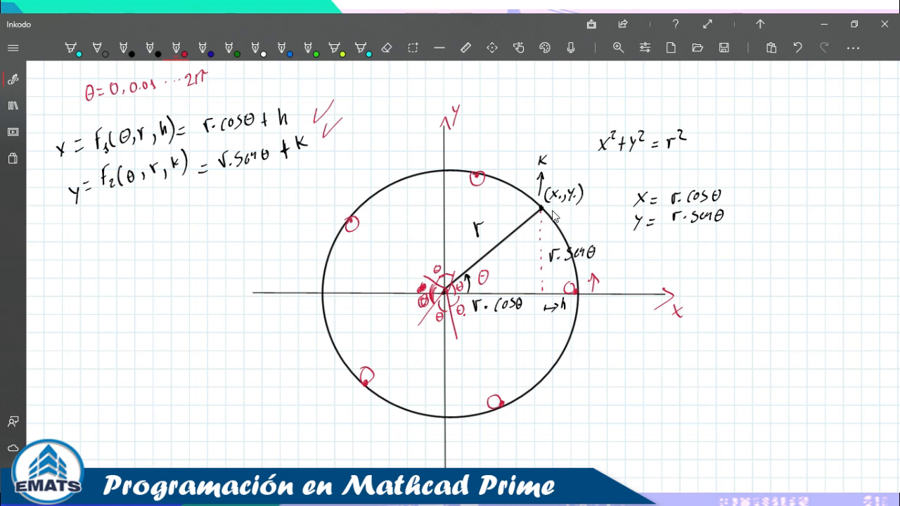
# Undo the stray red stroke and write the step 2π/nv in dark-blue ink.
pyautogui.moveTo(118, 256)
pyautogui.mouseDown()
pyautogui.moveTo(119, 272)
pyautogui.moveTo(128, 271)
pyautogui.mouseUp()
pyautogui.hotkey('ctrl', 'z')
pyautogui.click(202, 47)
pyautogui.moveTo(93, 280); pyautogui.dragTo(108, 291)
pyautogui.moveTo(114, 277)
pyautogui.mouseDown()
pyautogui.moveTo(115, 291)
pyautogui.moveTo(123, 274)
pyautogui.moveTo(128, 296)
pyautogui.mouseUp()
pyautogui.moveTo(104, 305)
pyautogui.mouseDown()
pyautogui.moveTo(111, 315)
pyautogui.moveTo(121, 307)
pyautogui.mouseUp()
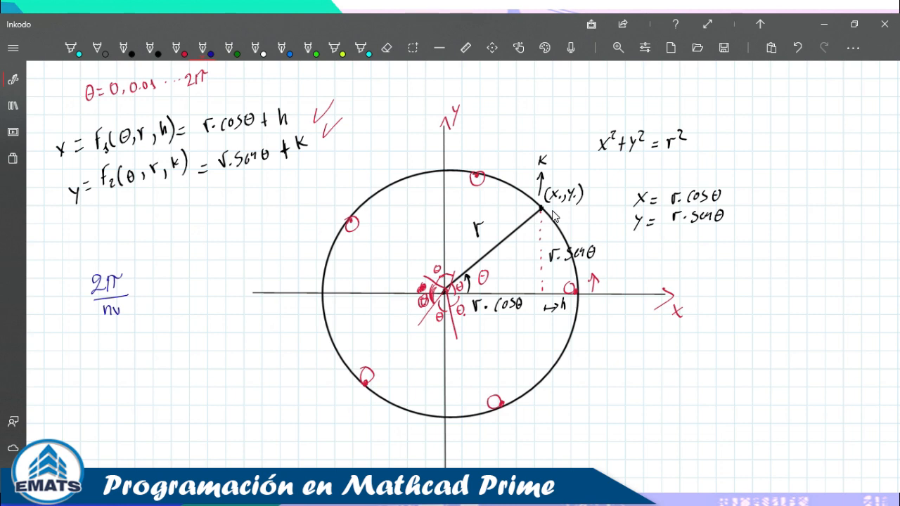
# Complete the handwritten note as θ1 = 0, 2π/nv … 2π.
pyautogui.moveTo(42, 299)
pyautogui.mouseDown()
pyautogui.moveTo(50, 318)
pyautogui.moveTo(57, 302)
pyautogui.mouseUp()
pyautogui.moveTo(51, 307); pyautogui.dragTo(74, 296)
pyautogui.click(138, 287)
pyautogui.click(144, 285)
pyautogui.click(149, 283)
pyautogui.moveTo(167, 267); pyautogui.dragTo(178, 278)
pyautogui.moveTo(184, 262)
pyautogui.mouseDown()
pyautogui.moveTo(185, 273)
pyautogui.moveTo(191, 259)
pyautogui.mouseUp()
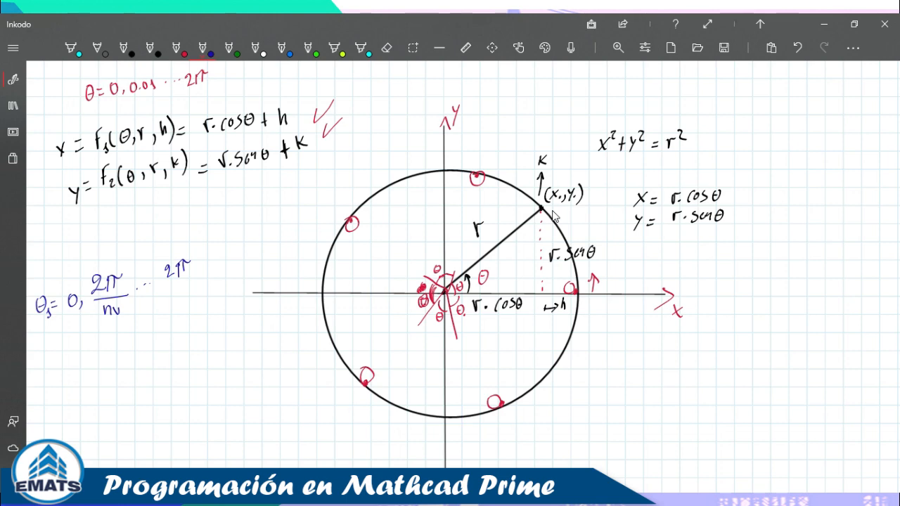
pyautogui.hotkey('alt', 'Tab')
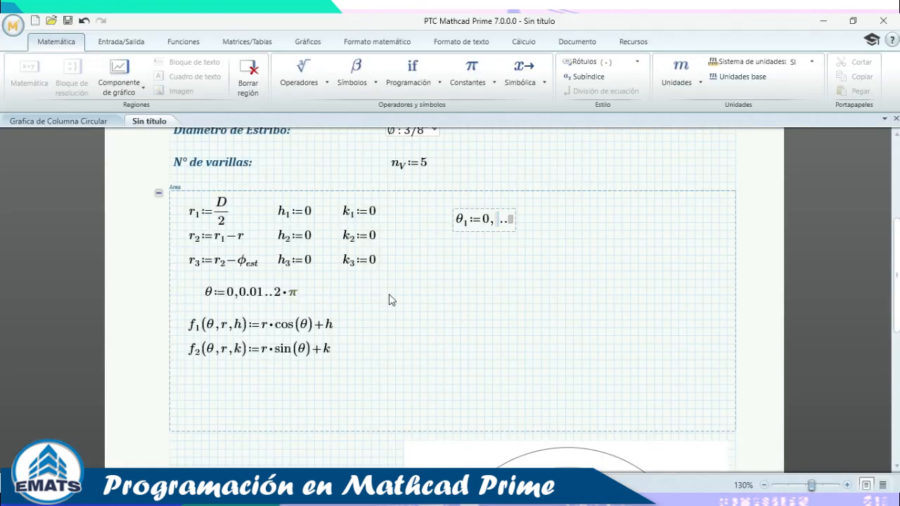
# Enter the θ₁ range step 2·π/n_V, with π taken from the constants list.
pyautogui.click(424, 283)
pyautogui.click(497, 221)
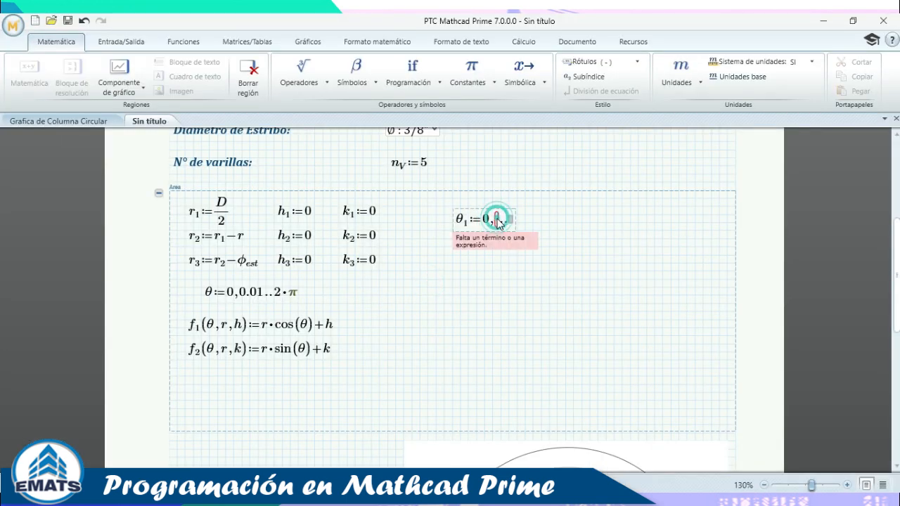
pyautogui.write('/2*')
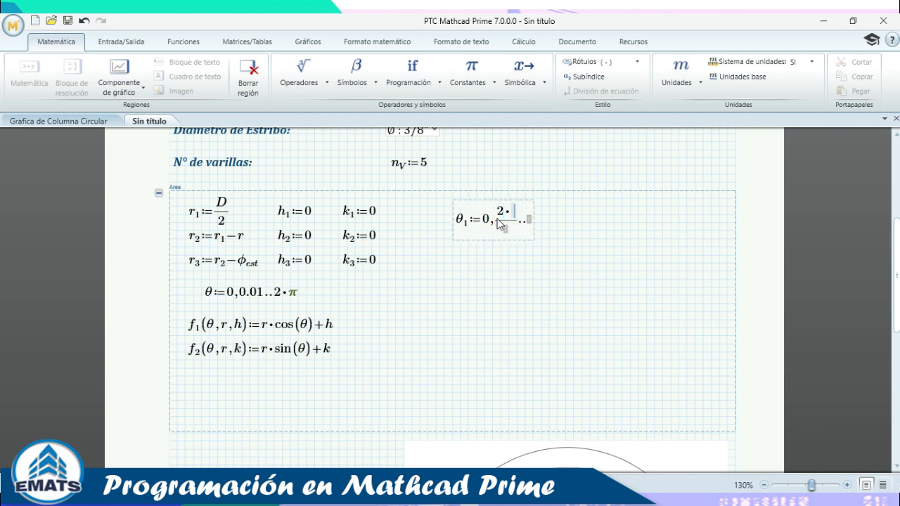
pyautogui.click(471, 71)
pyautogui.click(577, 177)
pyautogui.write('n.')
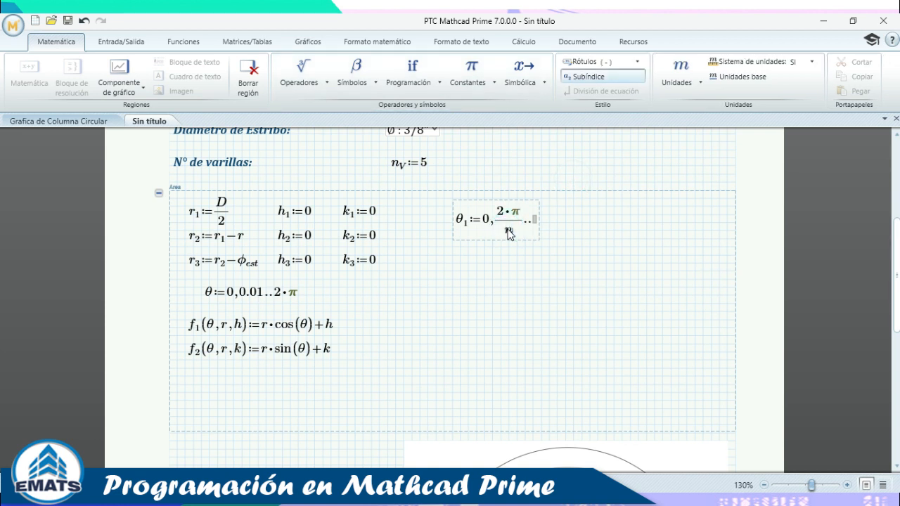
pyautogui.write('v')
pyautogui.press('BackSpace')
pyautogui.write('V')
# Set the θ₁ range end value to 2·π and finish the definition.
pyautogui.click(536, 225)
pyautogui.write('2*')
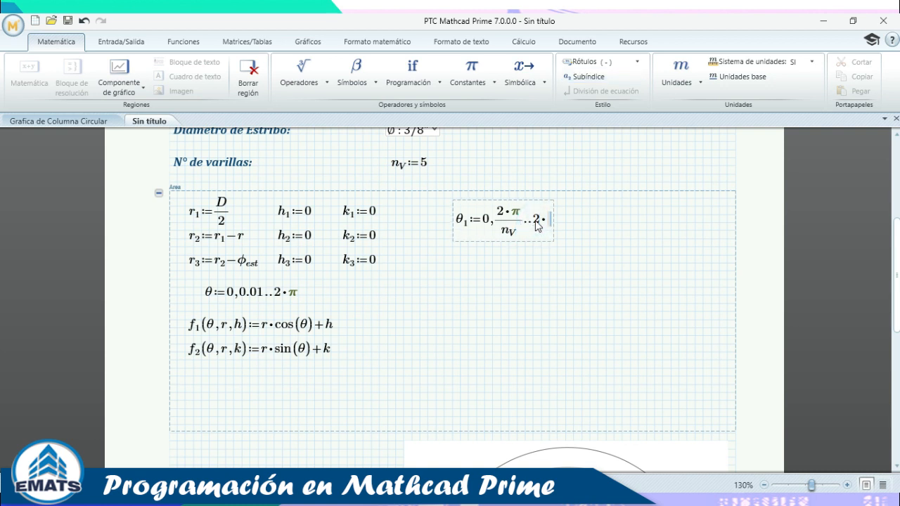
pyautogui.click(471, 70)
pyautogui.click(578, 177)
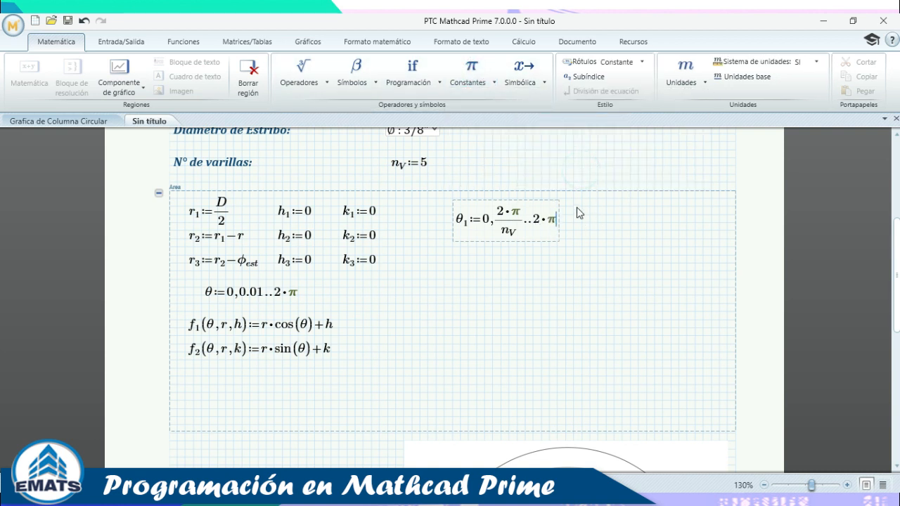
pyautogui.click(574, 215)
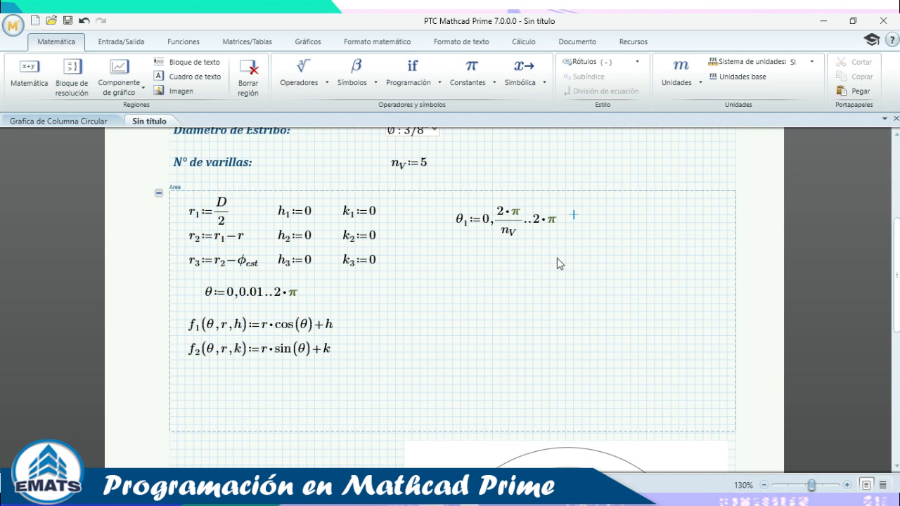
# Scroll the worksheet down to the chart of concentric column circles.
pyautogui.scroll(-3, 557, 258)
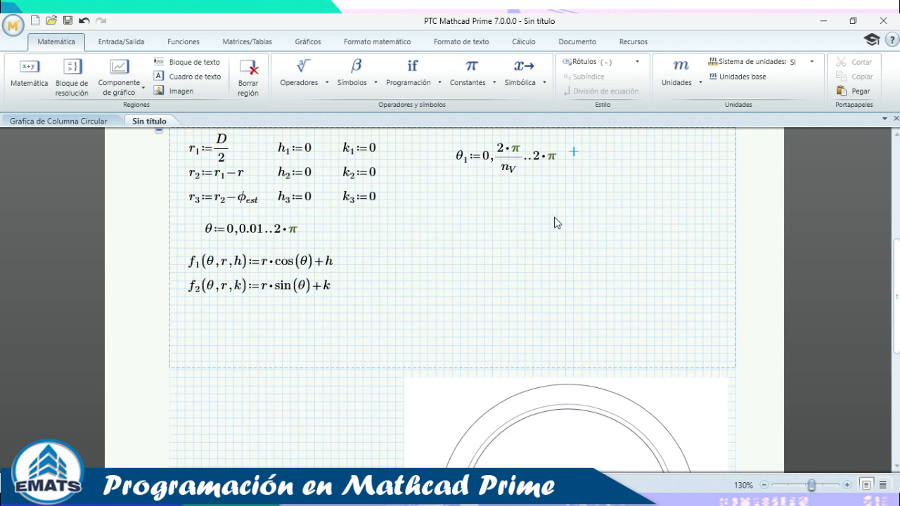
pyautogui.scroll(-1, 554, 211)
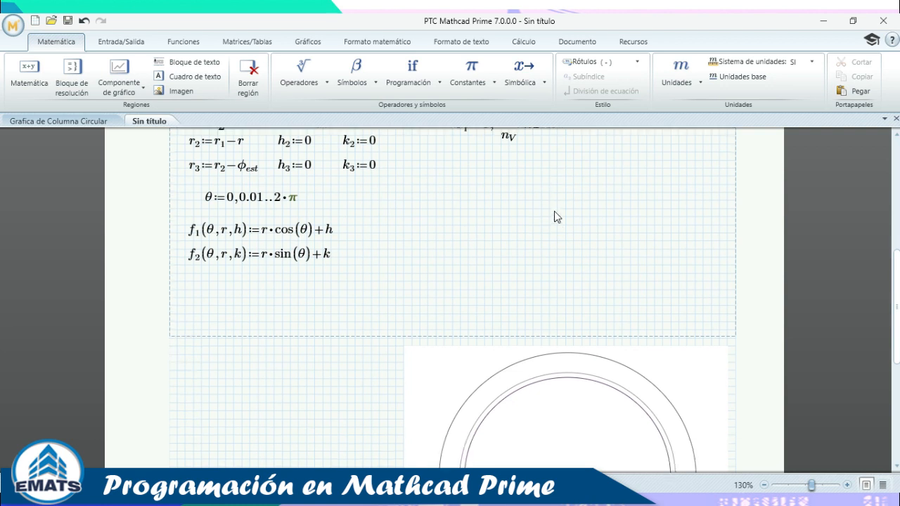
pyautogui.scroll(2, 554, 211)
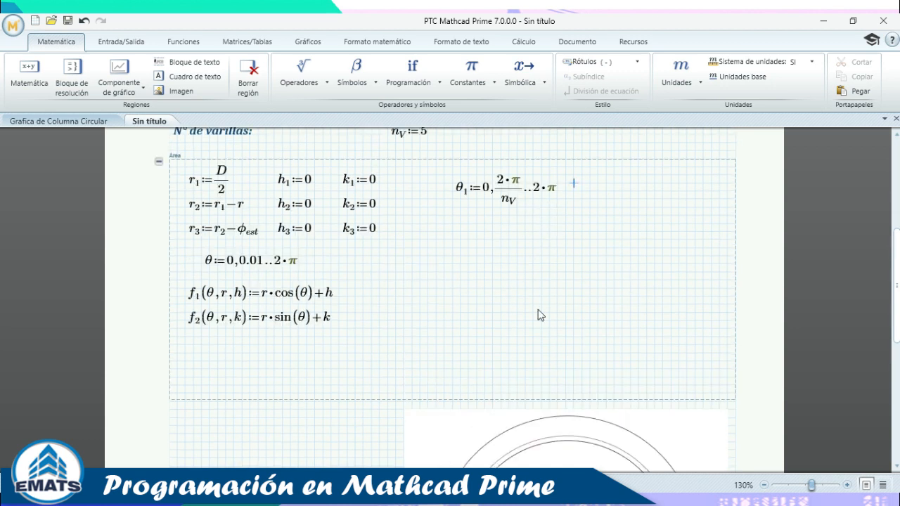
pyautogui.scroll(-4, 542, 248)
pyautogui.scroll(3, 544, 246)
pyautogui.scroll(2, 518, 235)
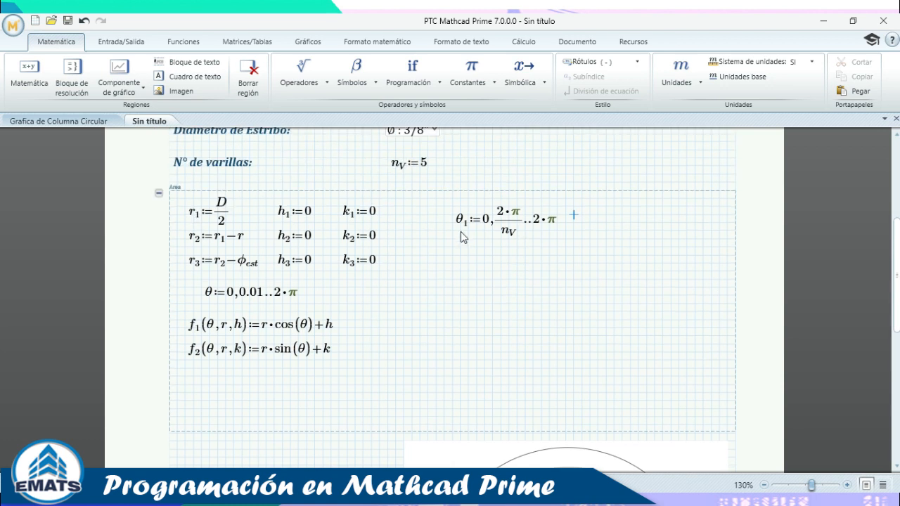
pyautogui.scroll(6, 518, 281)
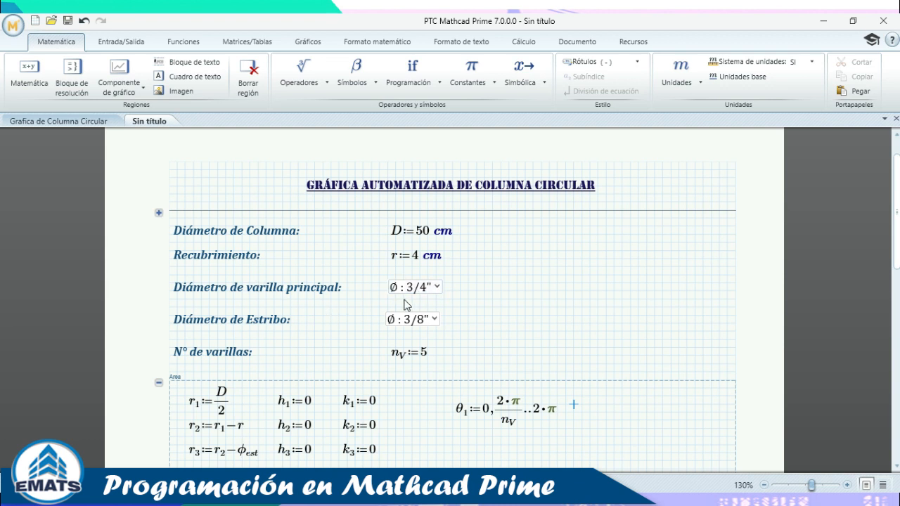
pyautogui.scroll(-5, 481, 309)
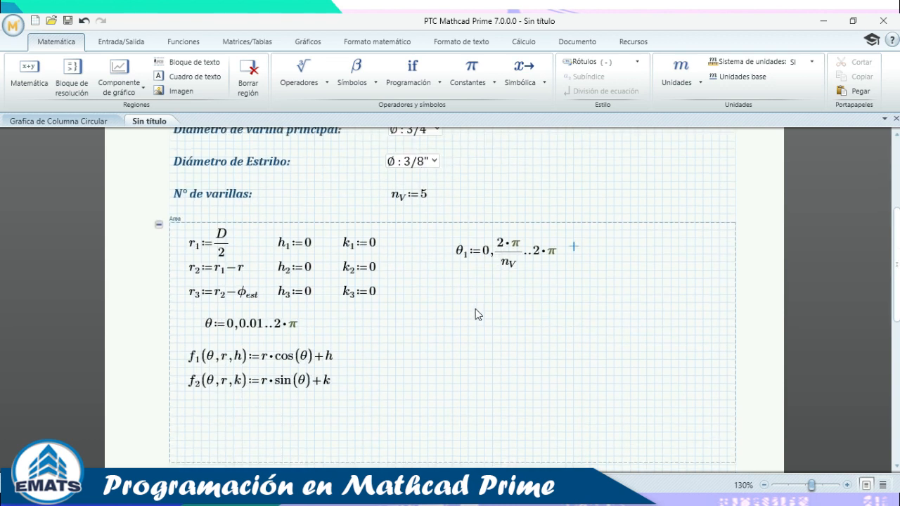
pyautogui.scroll(-3, 483, 307)
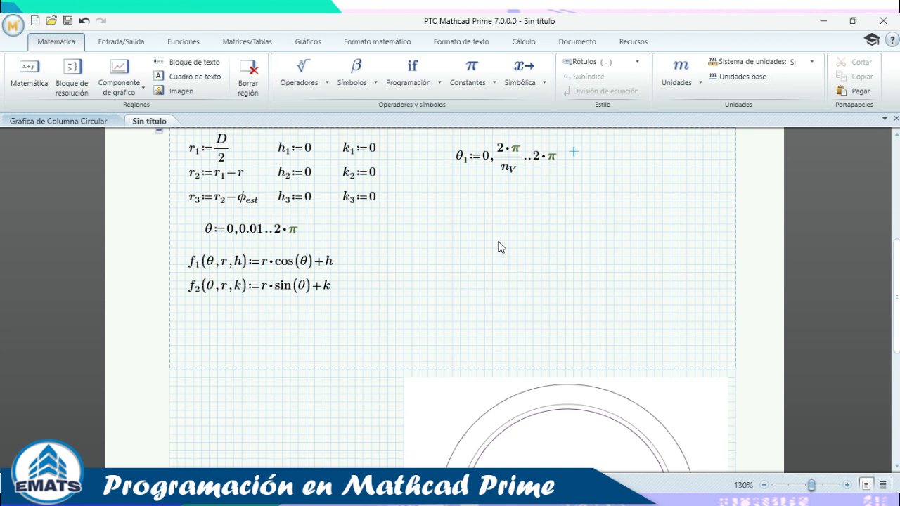
pyautogui.scroll(-6, 498, 247)
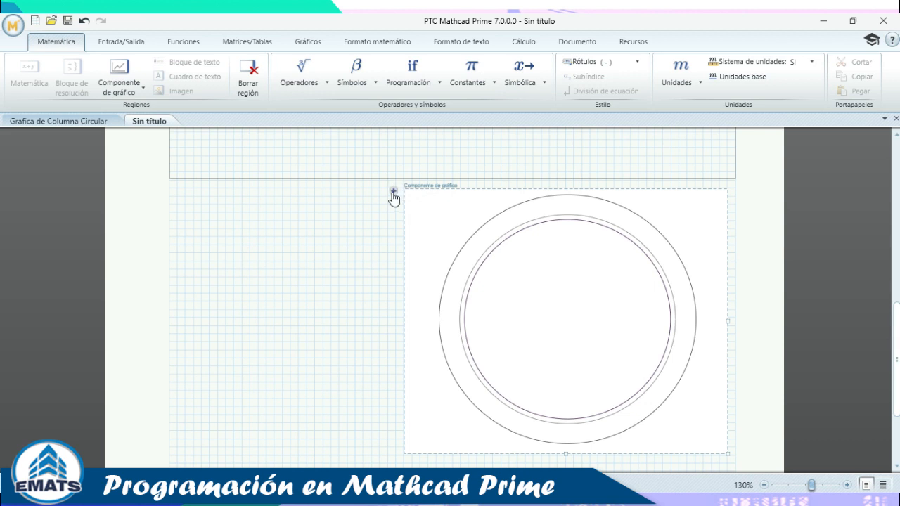
# In the expanded Entradas, copy the X3 and Y3 definitions and paste them below.
pyautogui.click(392, 189)
pyautogui.click(443, 207)
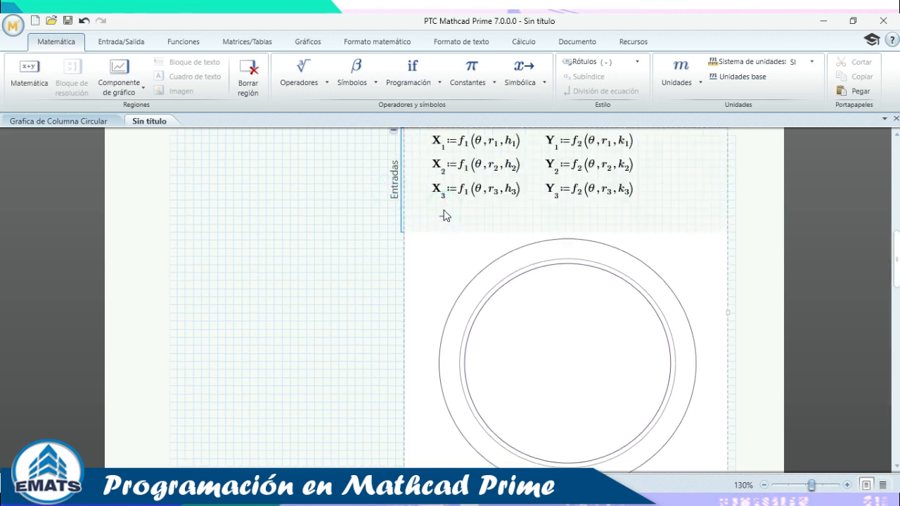
pyautogui.click(436, 216)
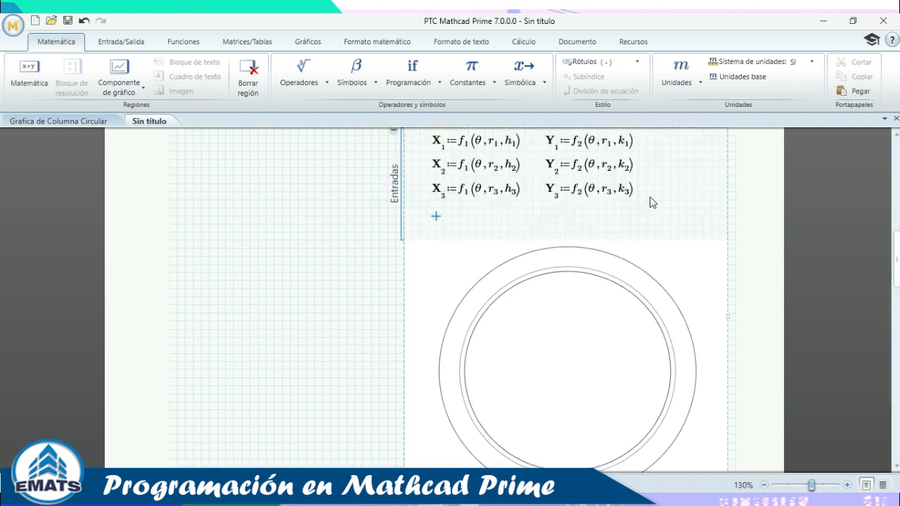
pyautogui.moveTo(650, 203); pyautogui.dragTo(451, 199)
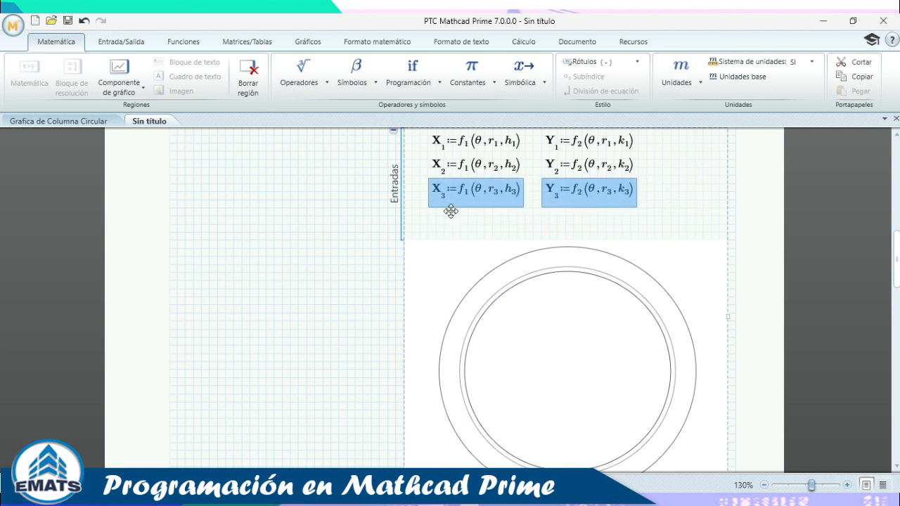
pyautogui.click(434, 222)
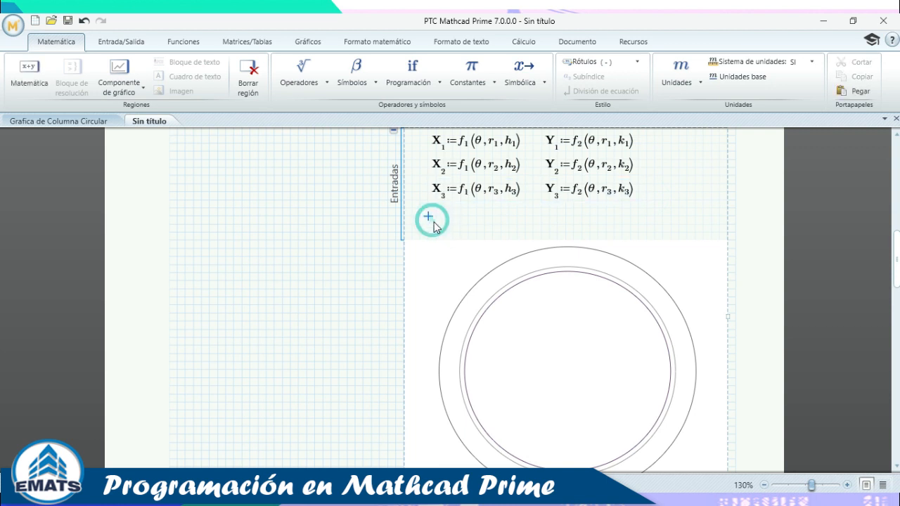
pyautogui.hotkey('ctrl', 'v')
pyautogui.click(624, 211)
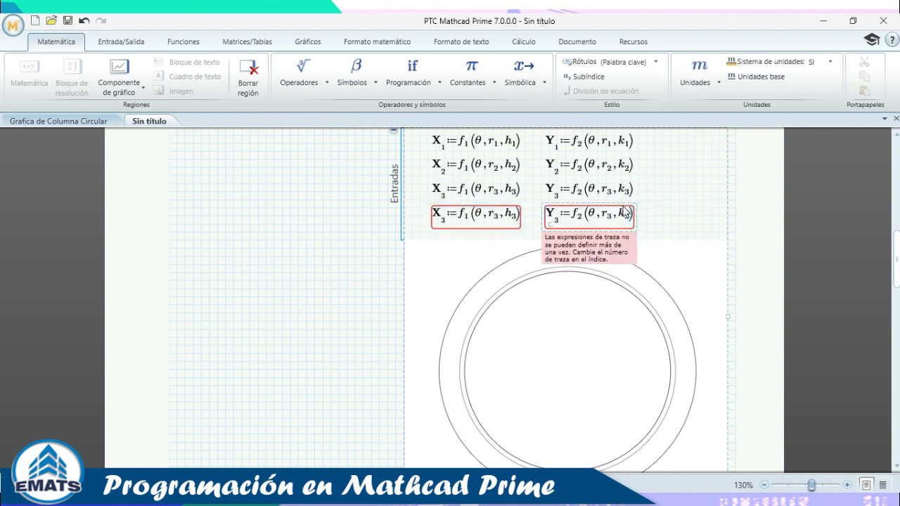
pyautogui.click(620, 200)
pyautogui.press('Down')
pyautogui.press('Down')
pyautogui.press('Down')
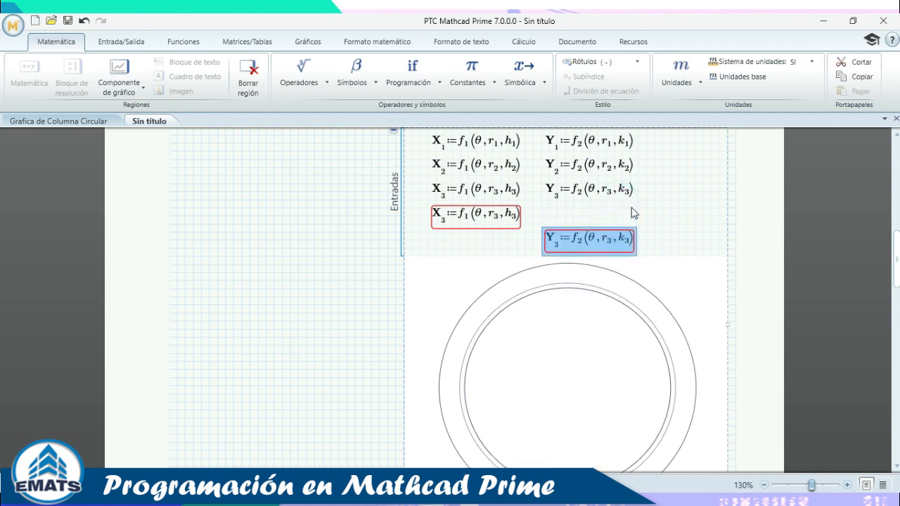
pyautogui.press('Down')
pyautogui.press('Left')
pyautogui.press('Left')
pyautogui.press('Left')
pyautogui.press('Left')
pyautogui.press('Left')
pyautogui.press('Left')
pyautogui.press('Left')
pyautogui.press('Left')
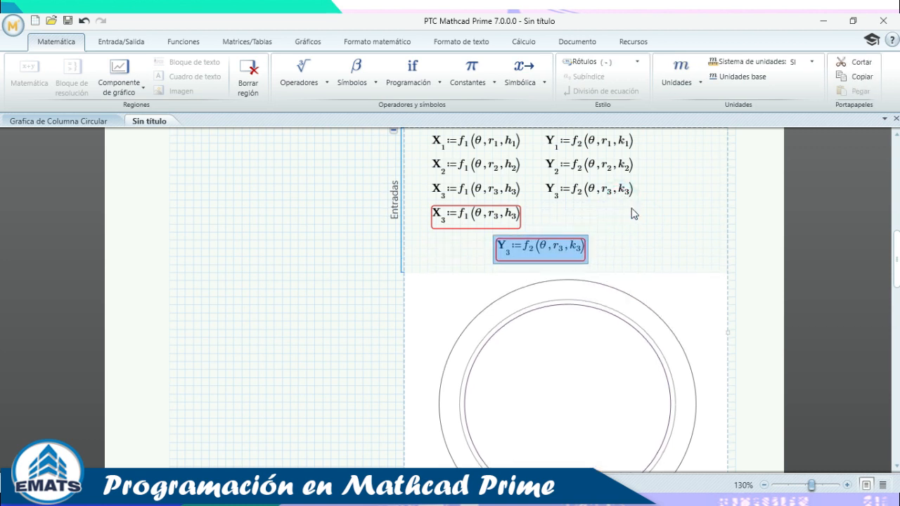
# Rename the pasted copies to X4 and Y4.
pyautogui.click(446, 222)
pyautogui.press('BackSpace')
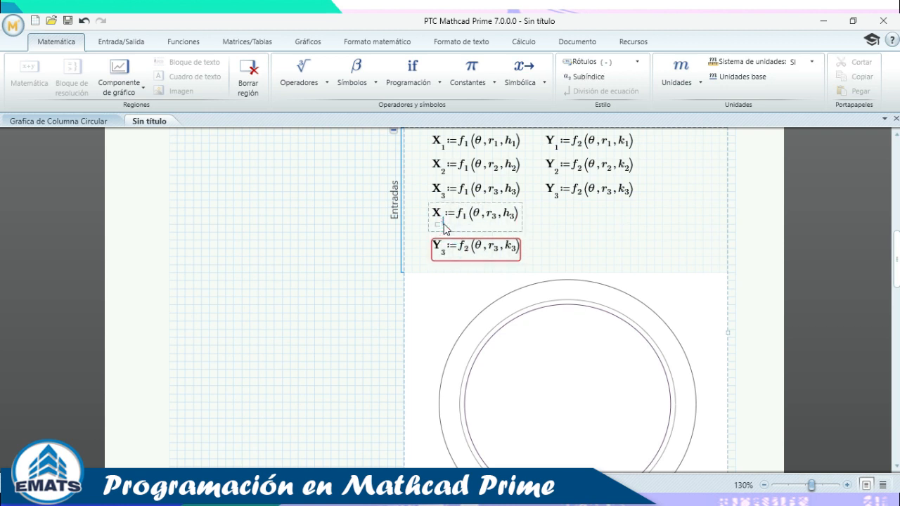
pyautogui.write('4')
pyautogui.click(444, 259)
pyautogui.press('BackSpace')
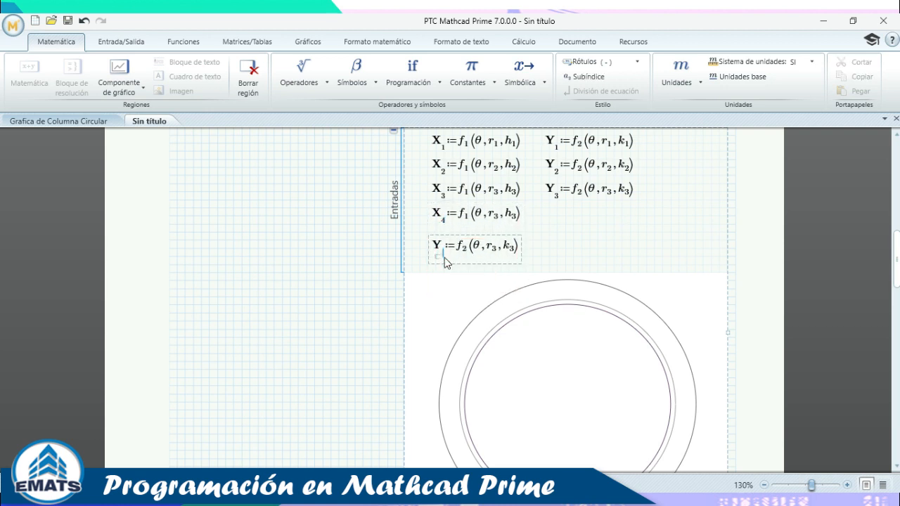
pyautogui.write('4')
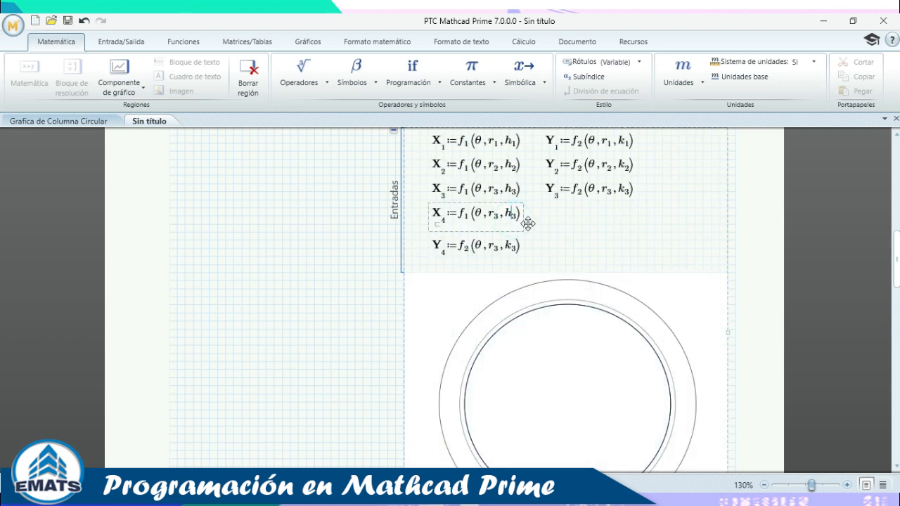
pyautogui.click(541, 223)
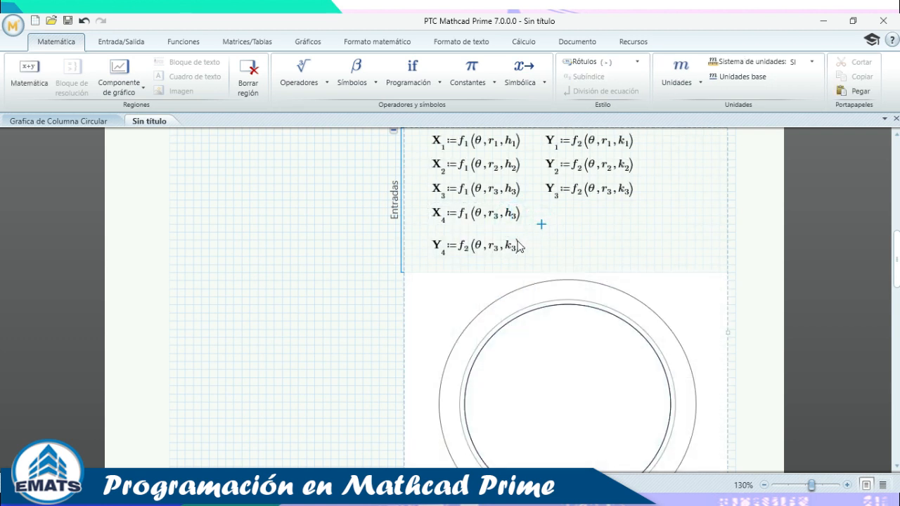
# Replace the θ argument with θ1 in both X4 and Y4.
pyautogui.click(475, 218)
pyautogui.scroll(6, 527, 236)
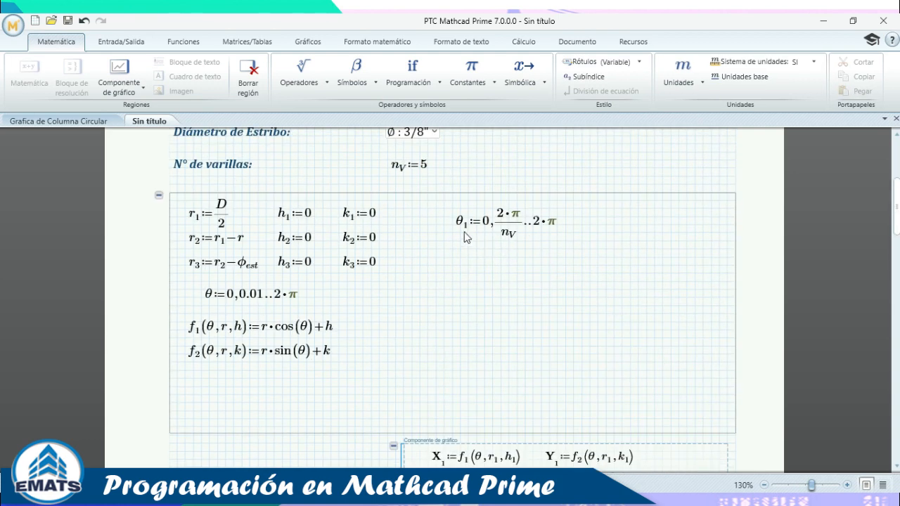
pyautogui.click(467, 224)
pyautogui.scroll(-6, 519, 239)
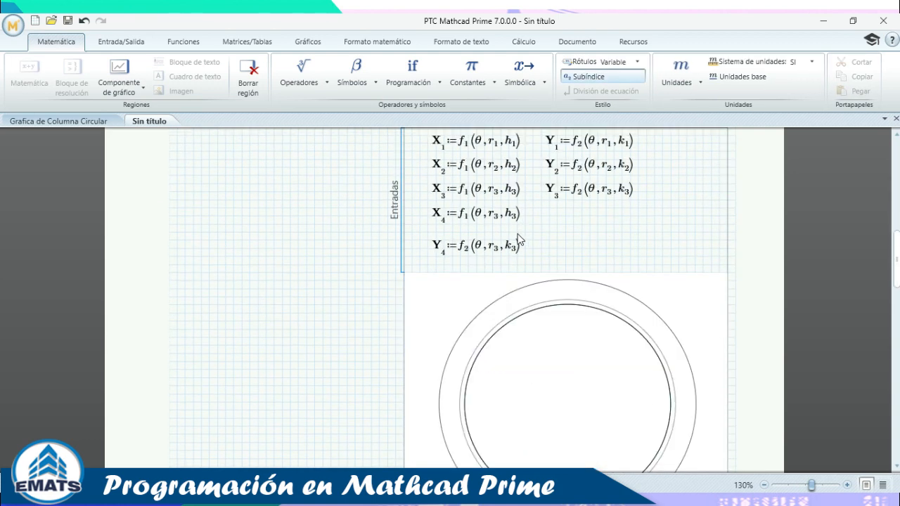
pyautogui.scroll(-1, 519, 240)
pyautogui.click(483, 193)
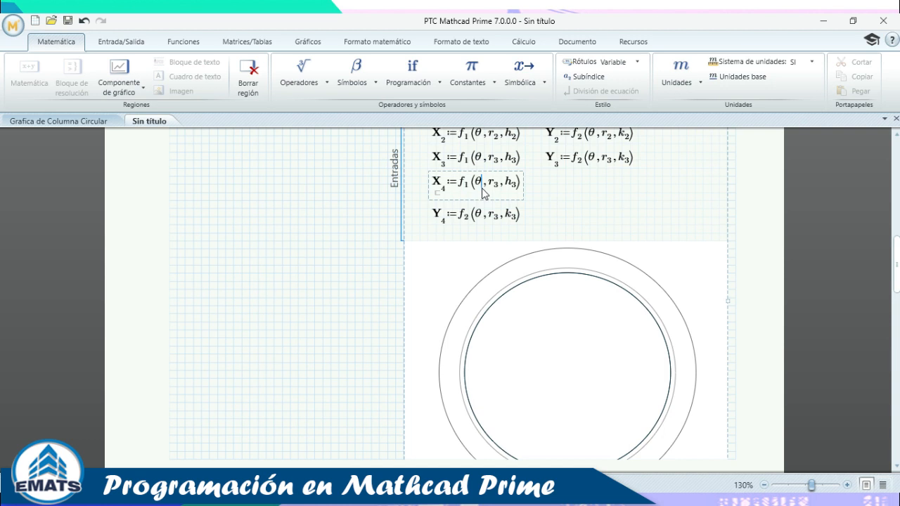
pyautogui.write('.1')
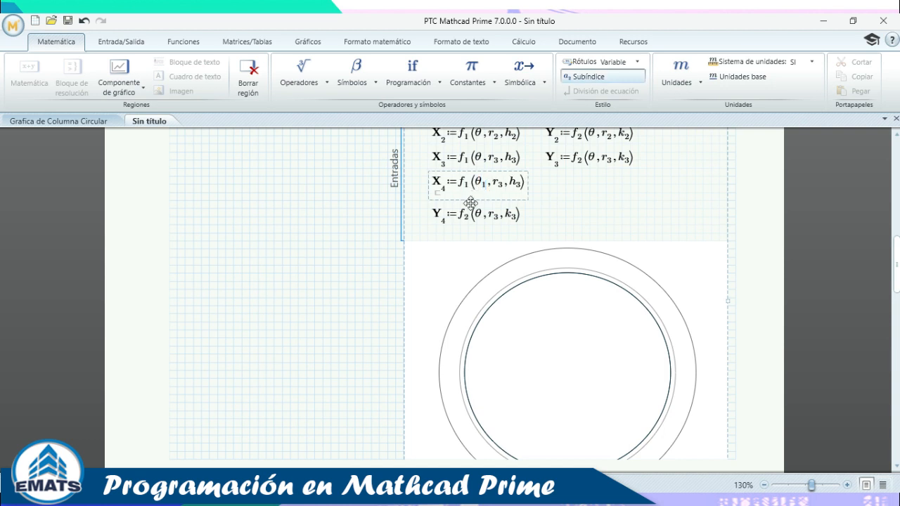
pyautogui.click(484, 223)
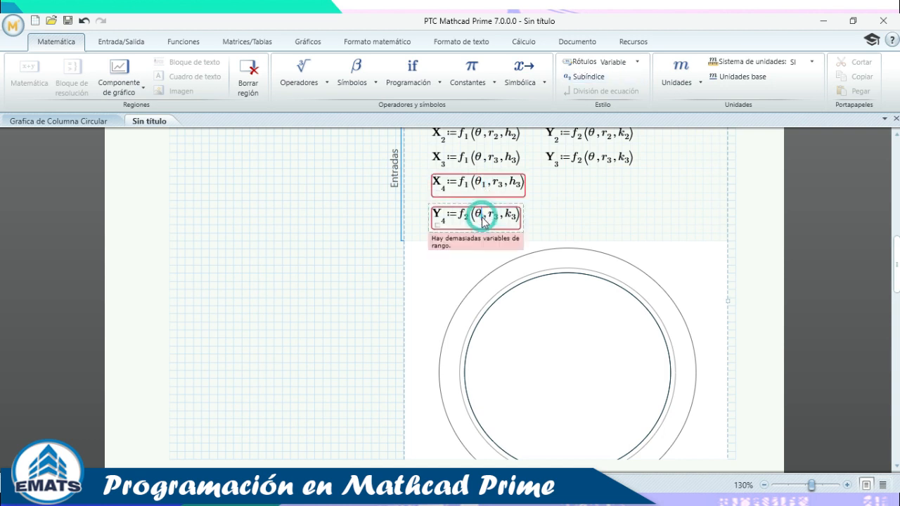
pyautogui.write('.1')
pyautogui.click(566, 191)
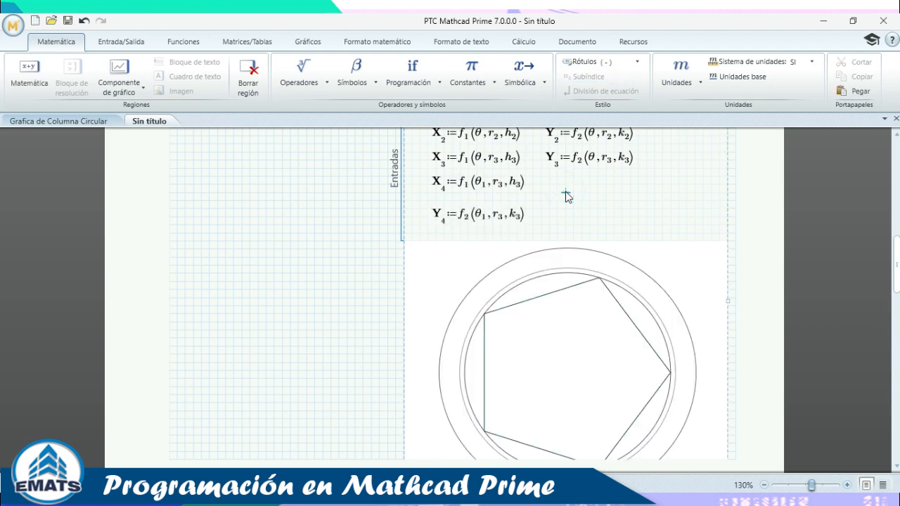
# Collapse the chart's Entradas input definitions.
pyautogui.scroll(3, 625, 267)
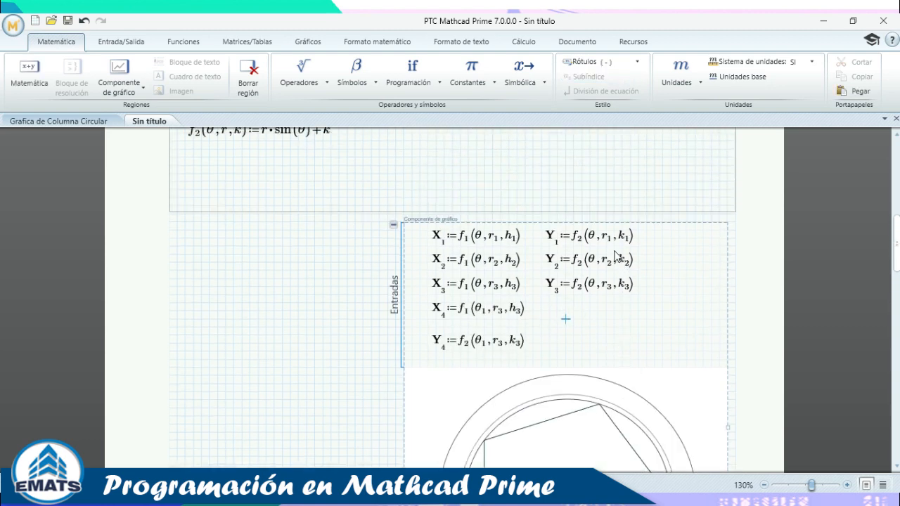
pyautogui.scroll(-5, 603, 246)
pyautogui.scroll(3, 651, 276)
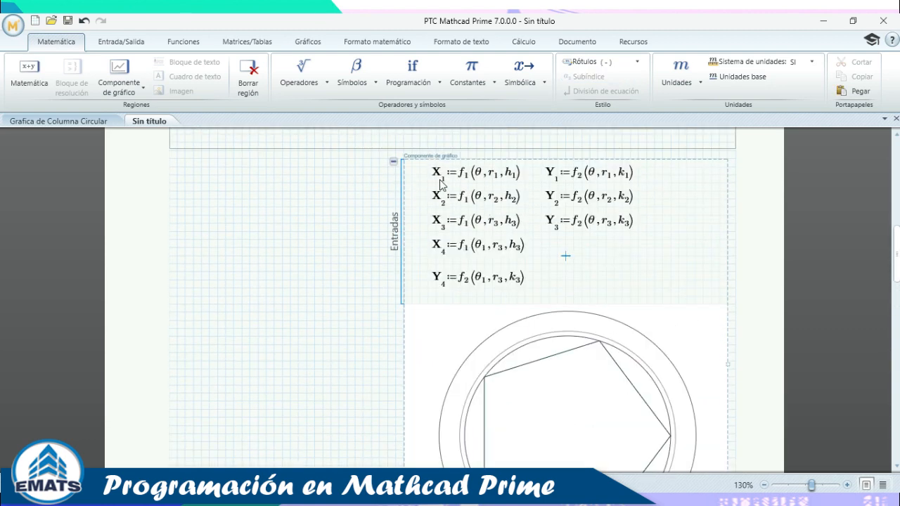
pyautogui.click(393, 161)
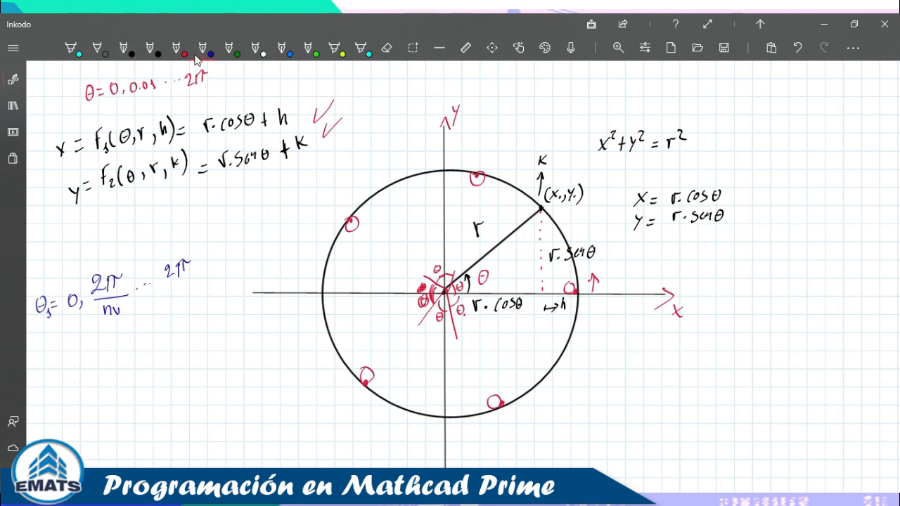
# Draw straight chords from the right marker to the top, then top to left.
pyautogui.click(440, 49)
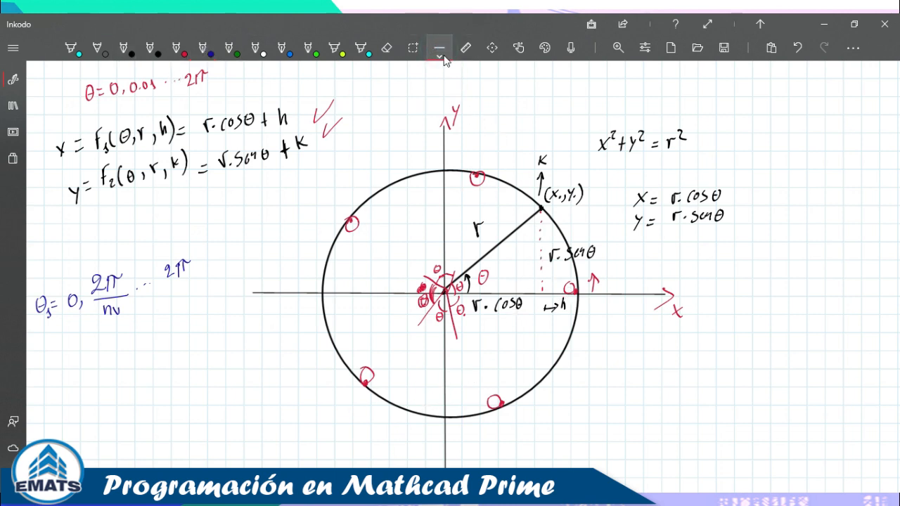
pyautogui.moveTo(580, 296); pyautogui.dragTo(478, 183)
pyautogui.click(452, 179)
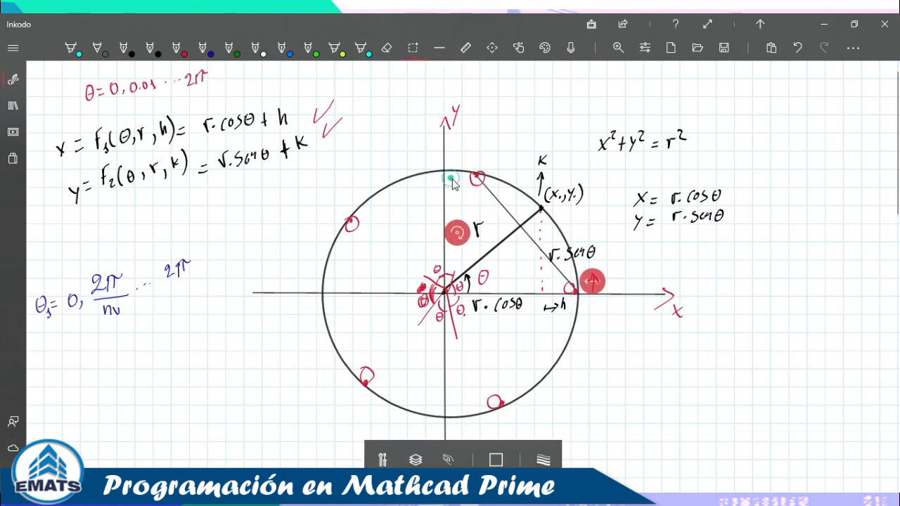
pyautogui.click(511, 99)
pyautogui.click(440, 48)
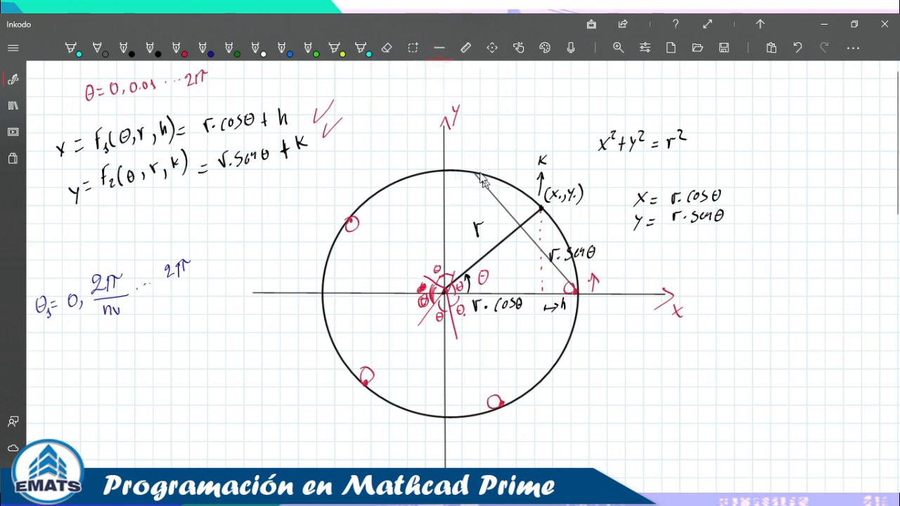
pyautogui.moveTo(475, 174); pyautogui.dragTo(351, 227)
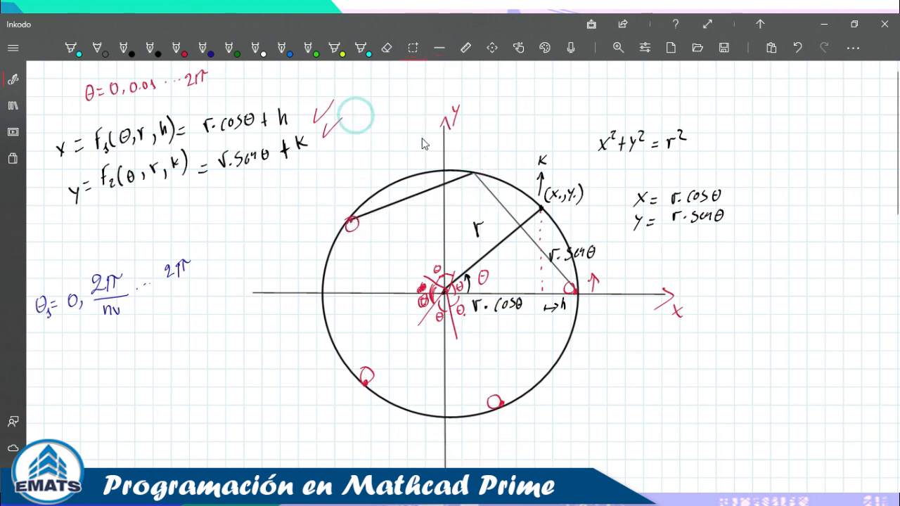
# Draw the chord from the left marker to the lower-left marker.
pyautogui.click(446, 50)
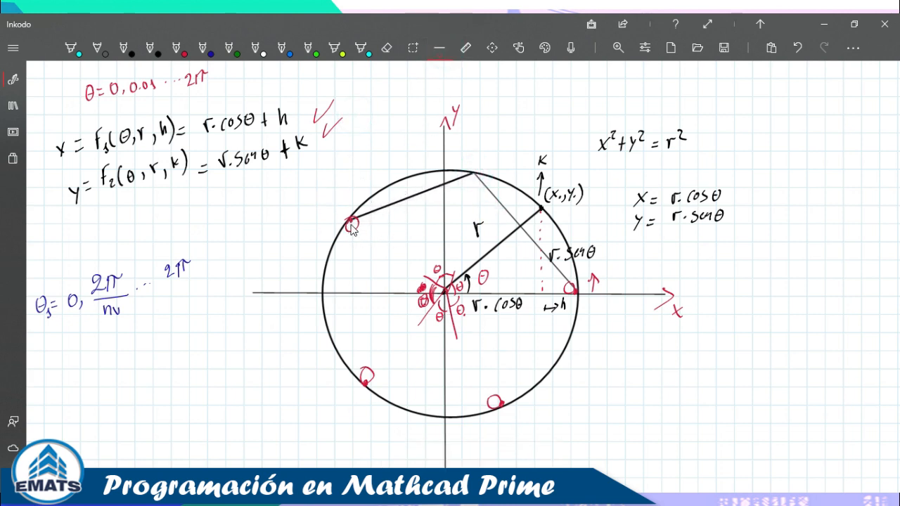
pyautogui.moveTo(350, 223); pyautogui.dragTo(368, 271)
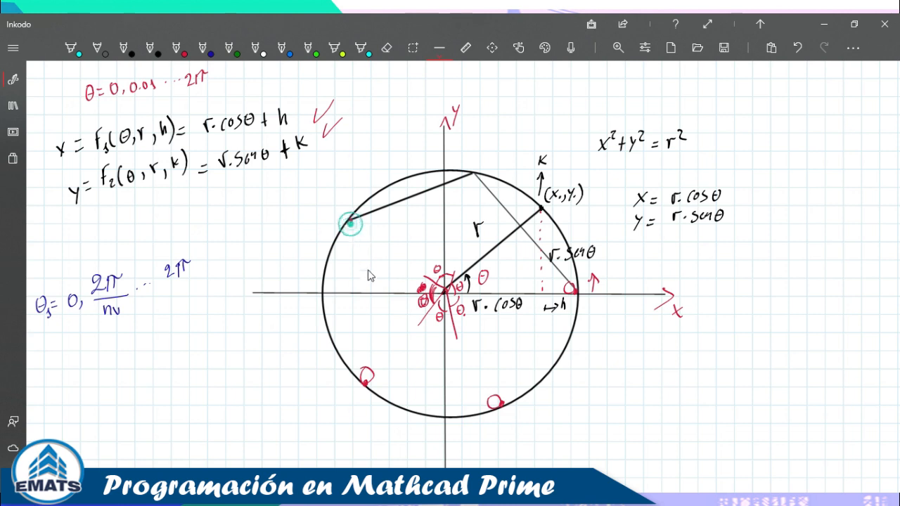
pyautogui.click(442, 49)
pyautogui.moveTo(350, 220); pyautogui.dragTo(365, 385)
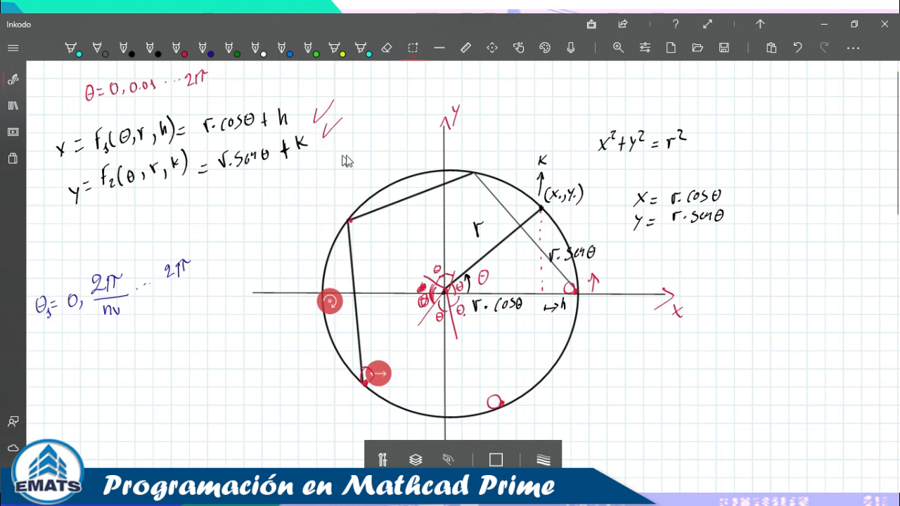
pyautogui.click(372, 135)
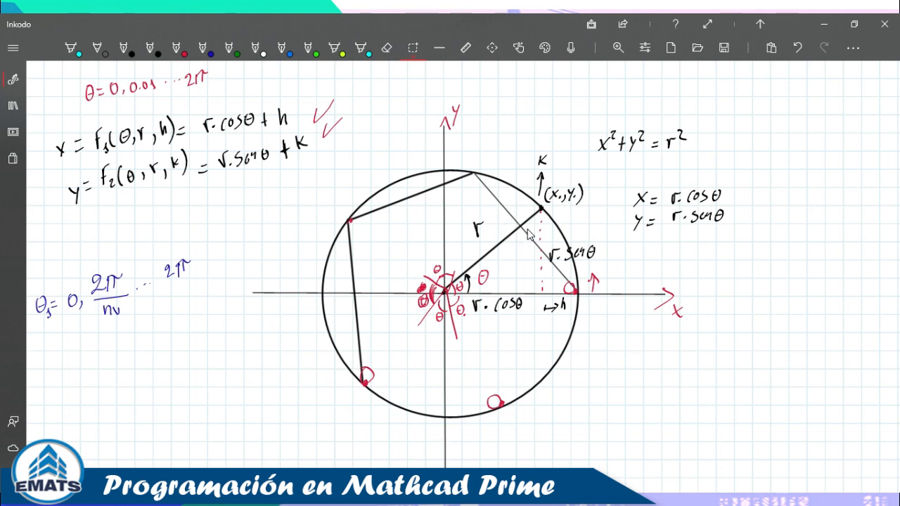
pyautogui.hotkey('alt', 'Tab')
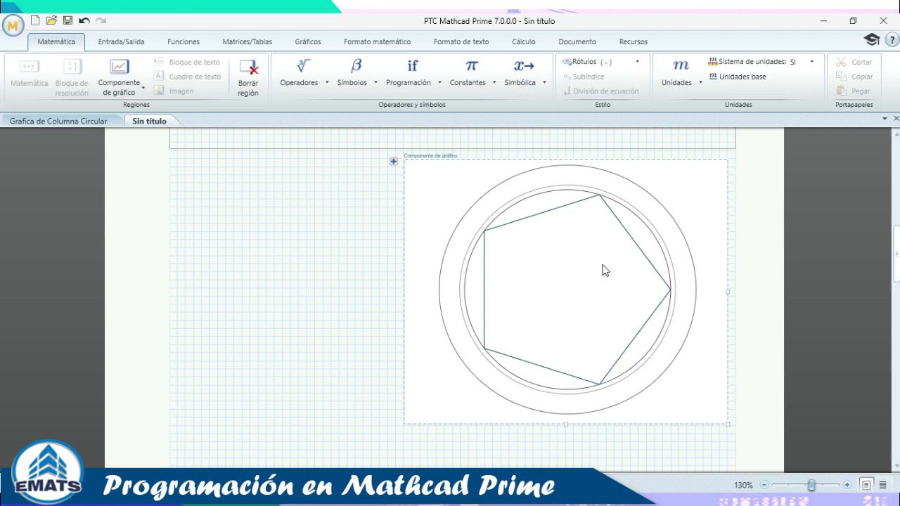
# Open the chart editor and bring up trace 4's style settings.
pyautogui.scroll(3, 612, 264)
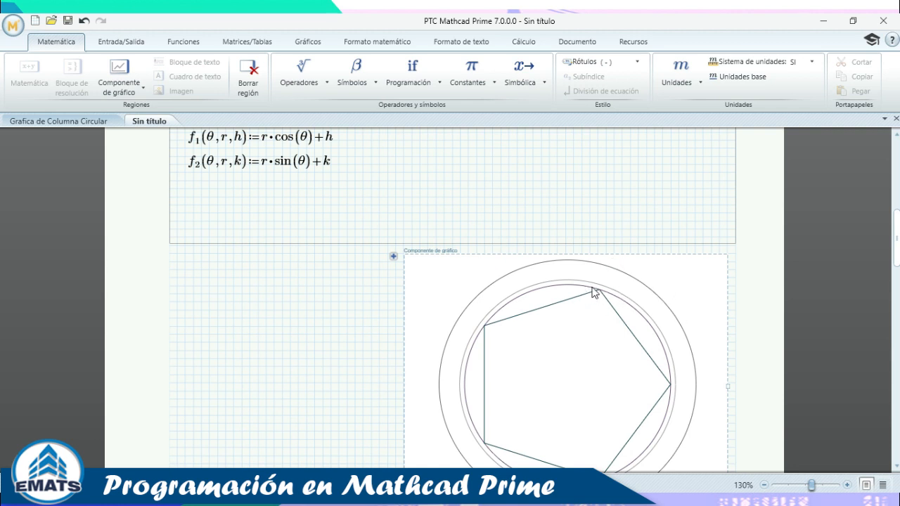
pyautogui.click(393, 256)
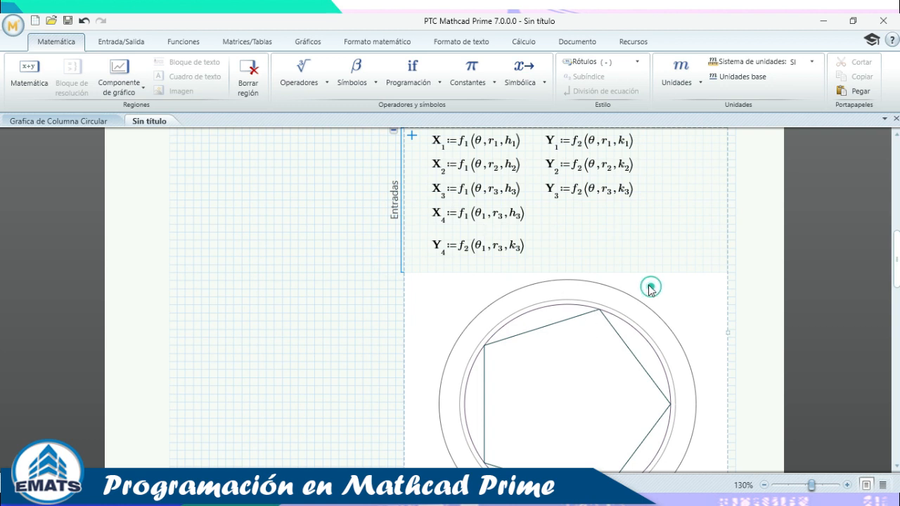
pyautogui.scroll(2, 595, 222)
pyautogui.click(393, 192)
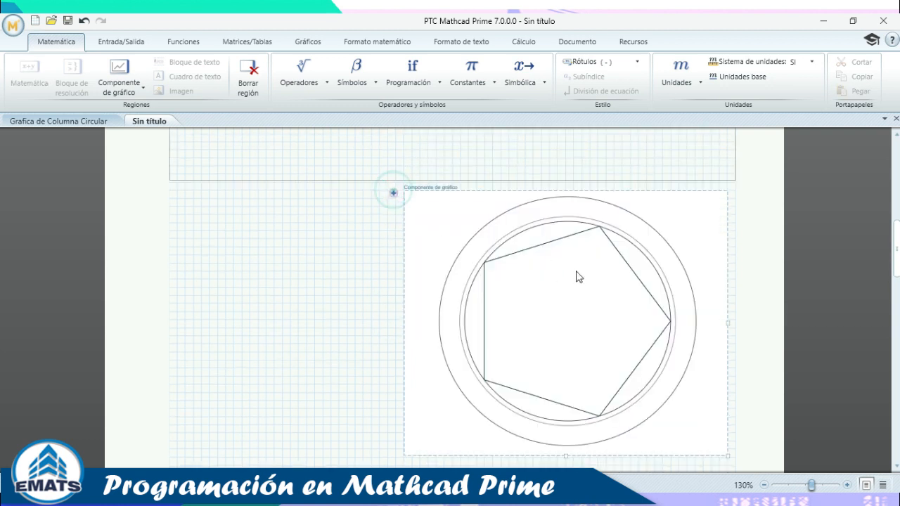
pyautogui.click(549, 244)
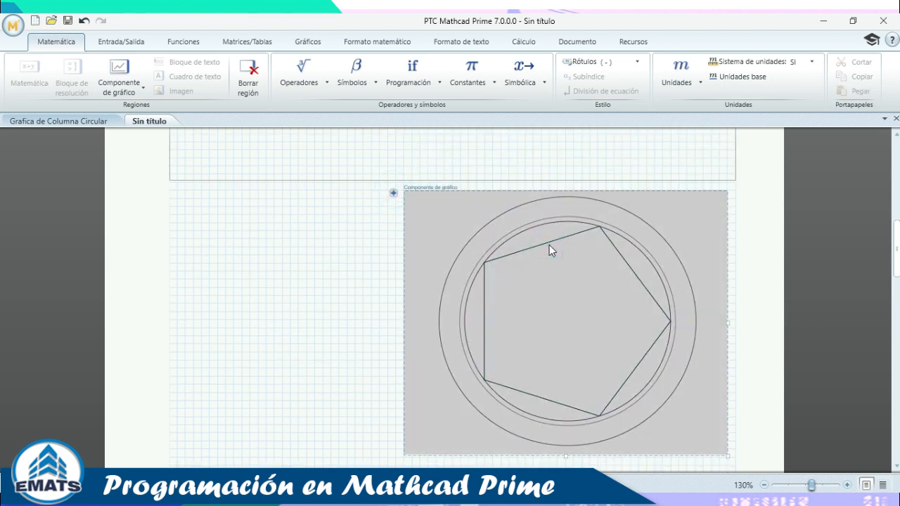
pyautogui.doubleClick(549, 245)
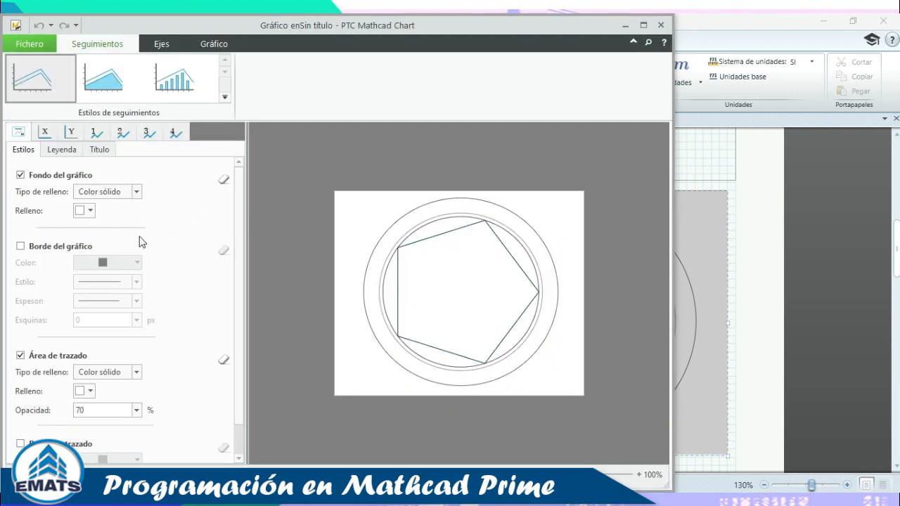
pyautogui.click(176, 133)
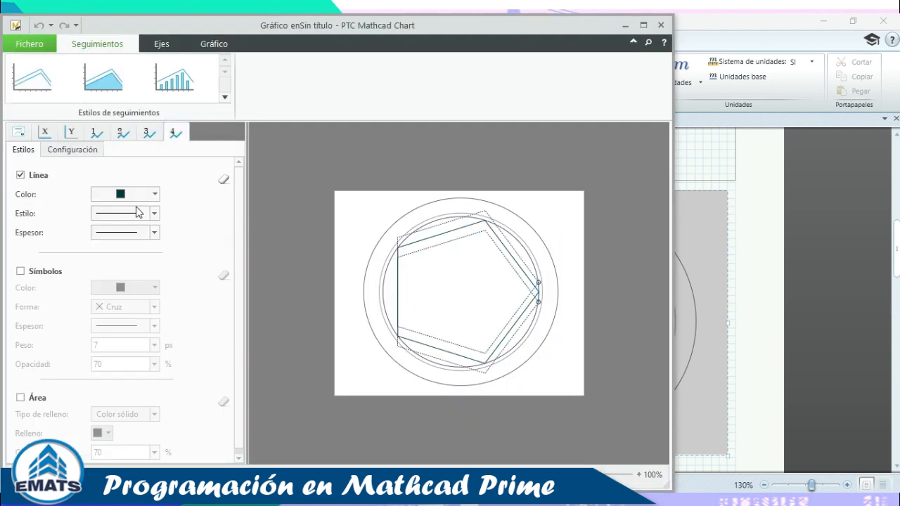
pyautogui.click(72, 150)
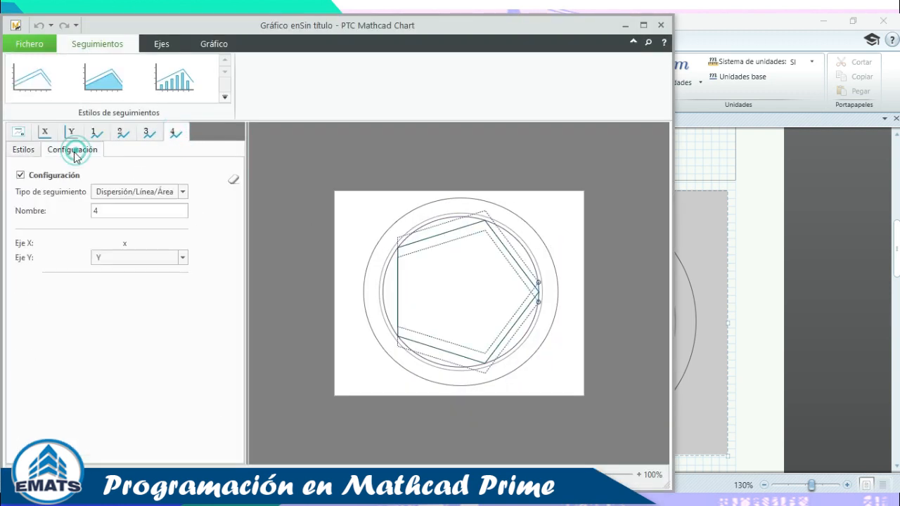
pyautogui.click(183, 192)
pyautogui.click(161, 177)
pyautogui.click(25, 149)
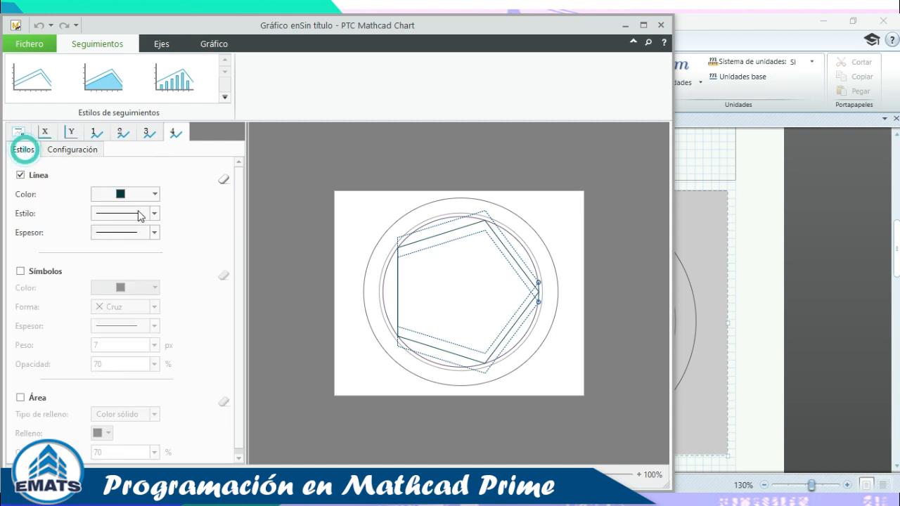
# Set trace 4 to no line with blue circle symbols of weight 10.
pyautogui.click(21, 175)
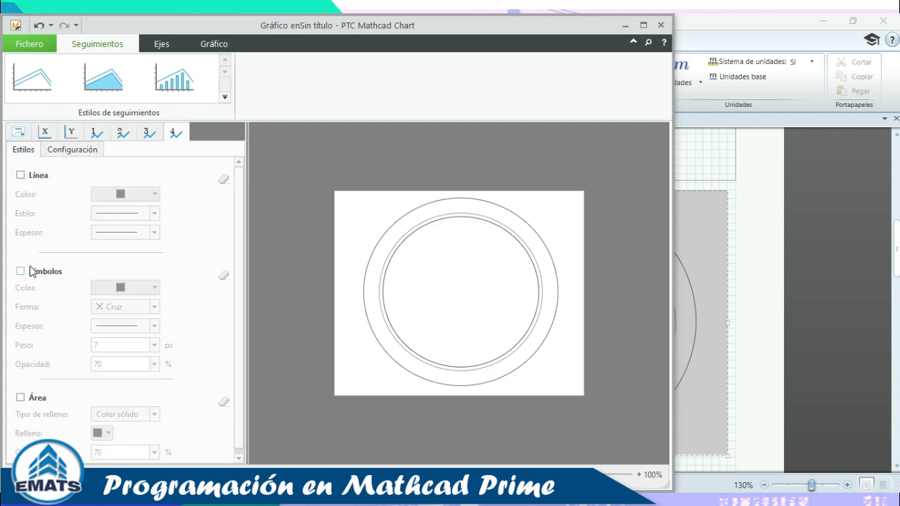
pyautogui.click(20, 271)
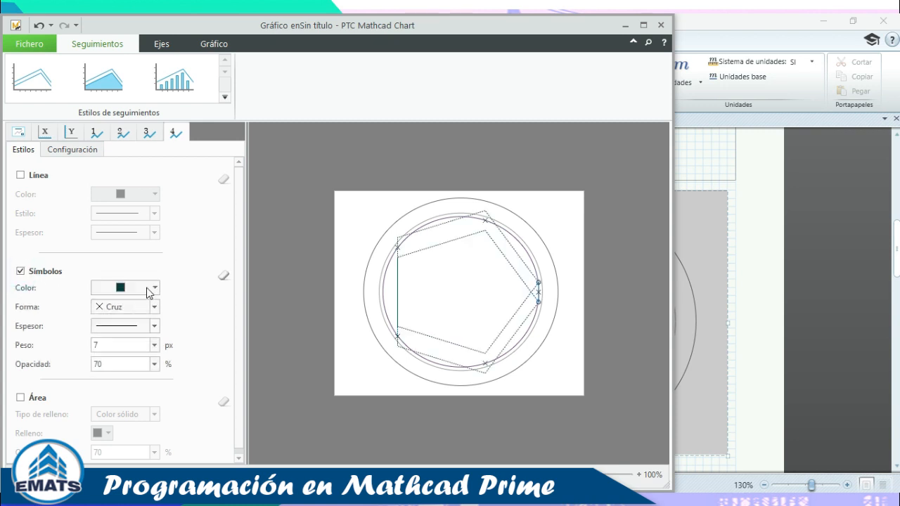
pyautogui.click(148, 288)
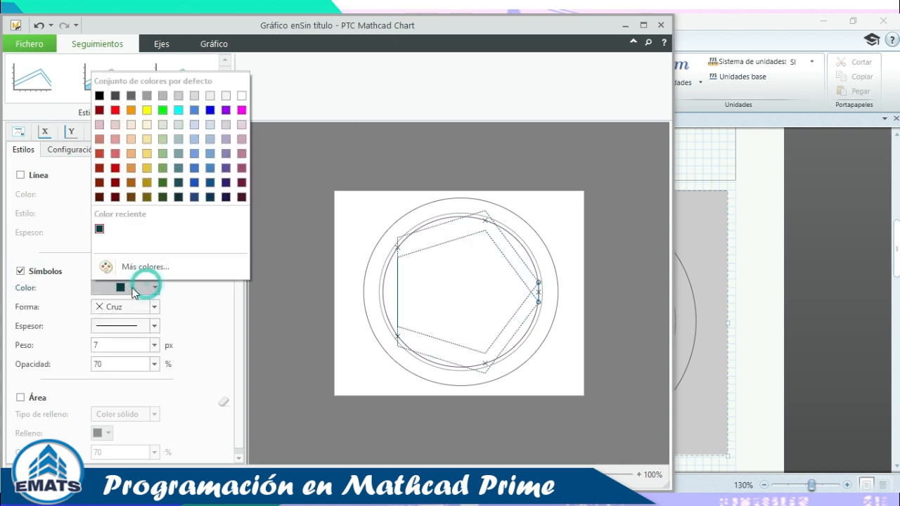
pyautogui.click(210, 110)
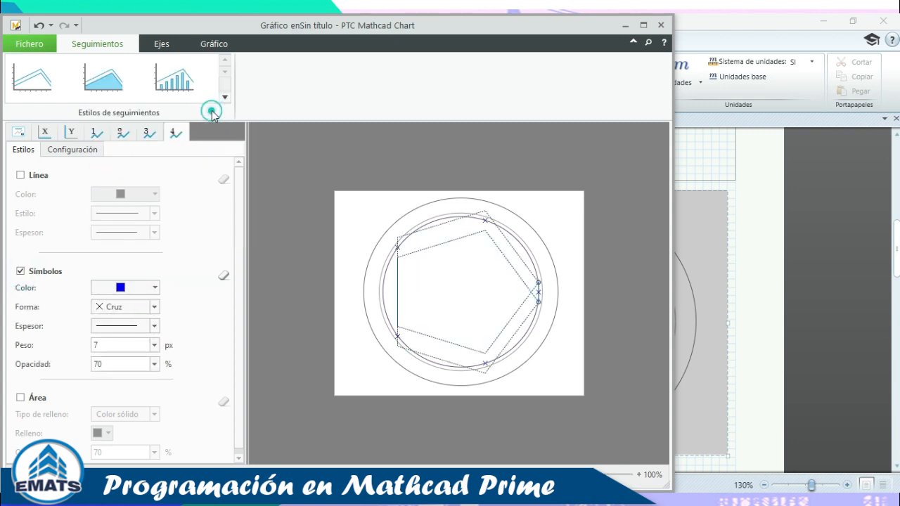
pyautogui.click(154, 307)
pyautogui.click(104, 342)
pyautogui.click(154, 345)
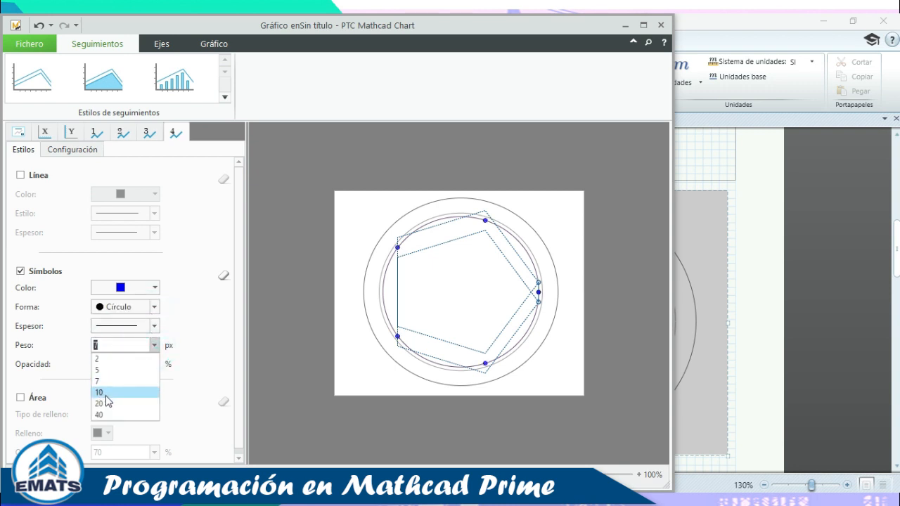
pyautogui.click(106, 393)
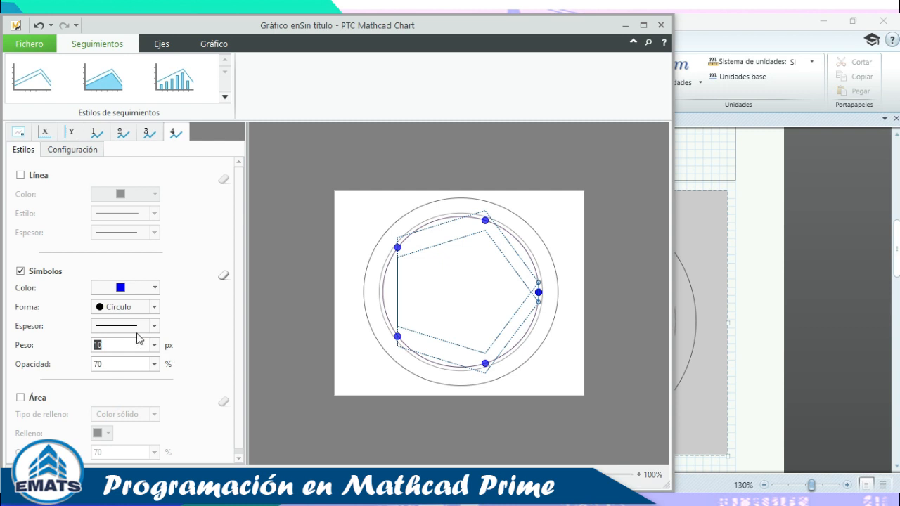
pyautogui.click(187, 331)
pyautogui.click(661, 25)
pyautogui.click(299, 286)
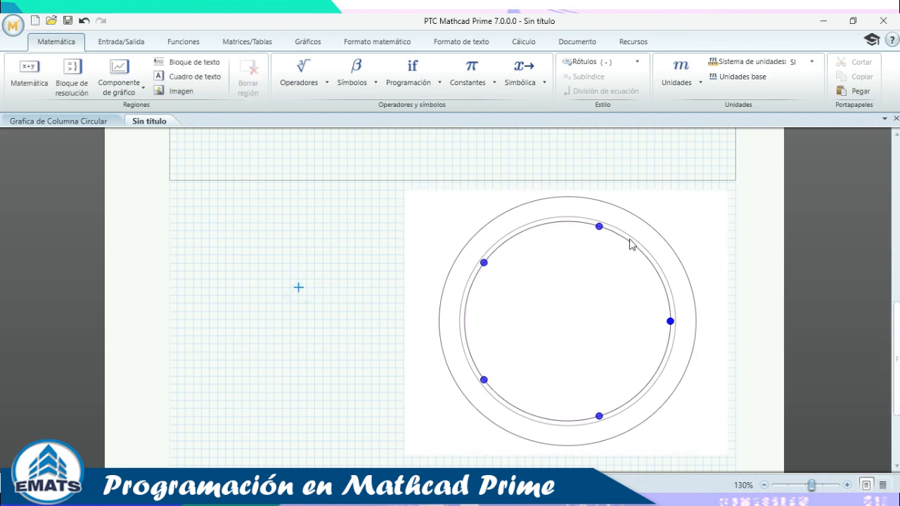
# Expand the chart inputs and drag Y4 := f2(θ1, r3, k3) up beneath X4.
pyautogui.click(413, 202)
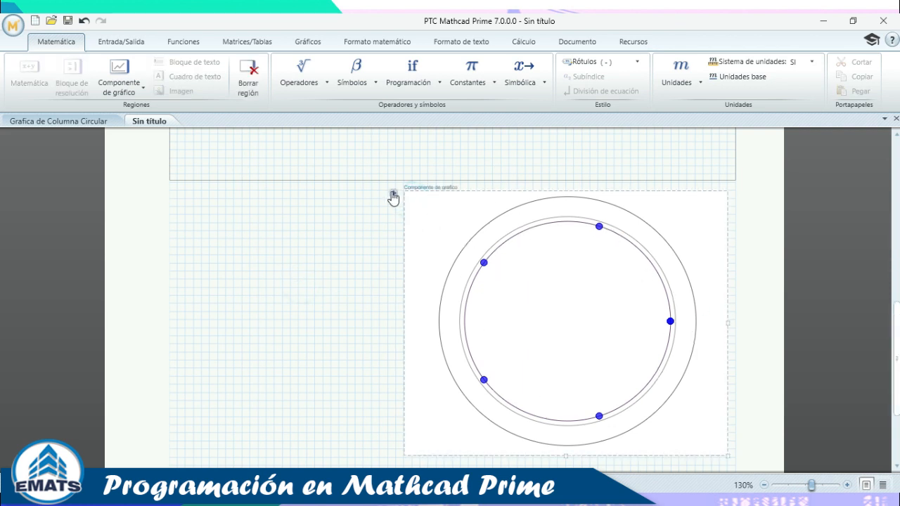
pyautogui.click(392, 191)
pyautogui.scroll(1, 523, 270)
pyautogui.click(475, 270)
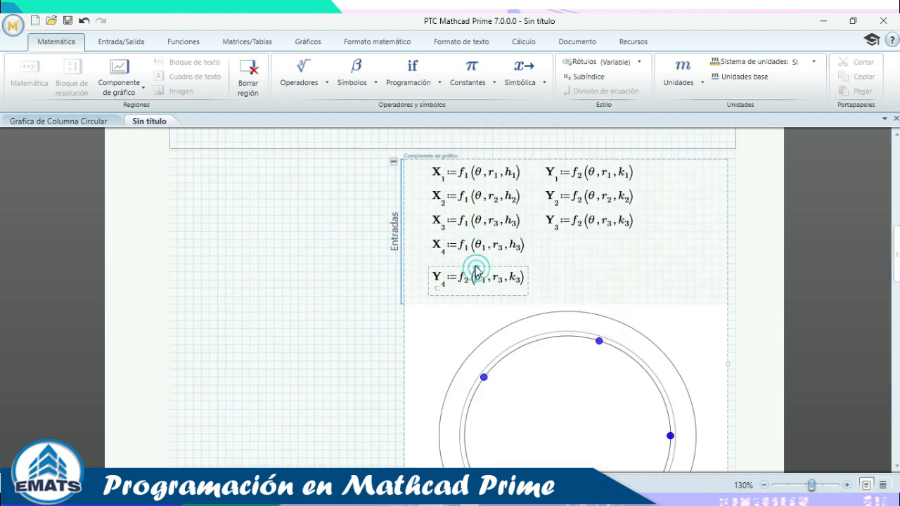
pyautogui.moveTo(474, 261); pyautogui.dragTo(474, 254)
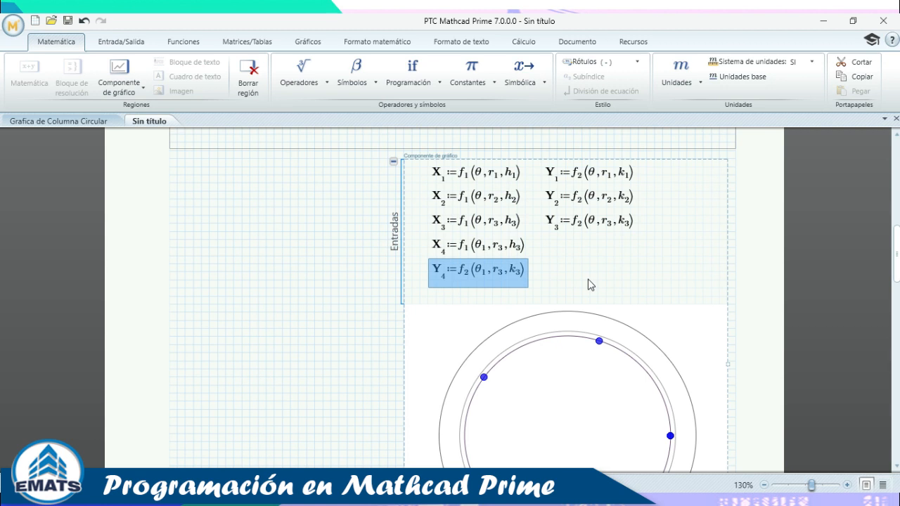
pyautogui.click(567, 259)
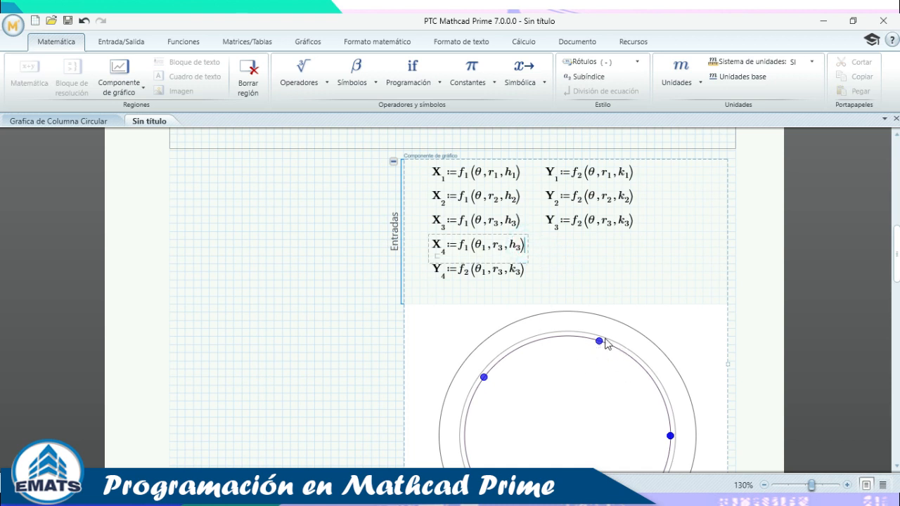
# Define r_b := φ_P/2 below the θ1 range, copying φ_P from the bar-diameter matrix.
pyautogui.scroll(3, 562, 341)
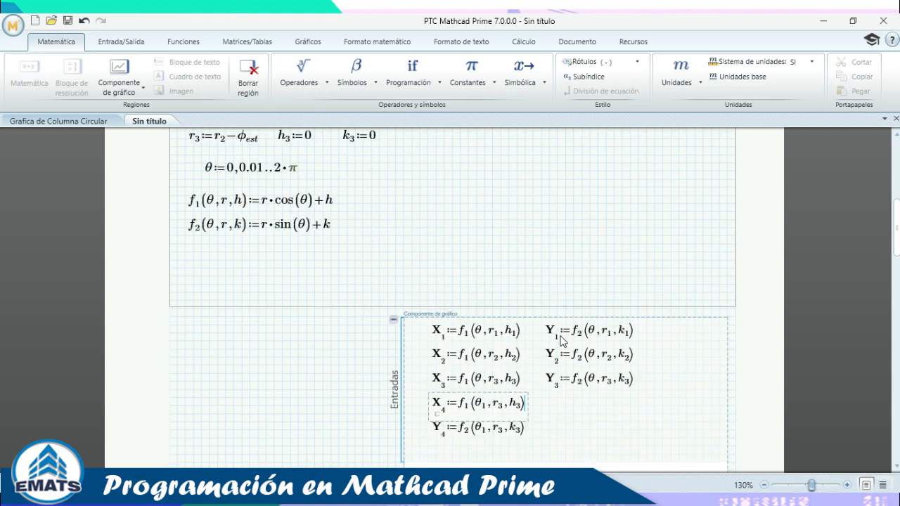
pyautogui.scroll(2, 562, 341)
pyautogui.click(466, 232)
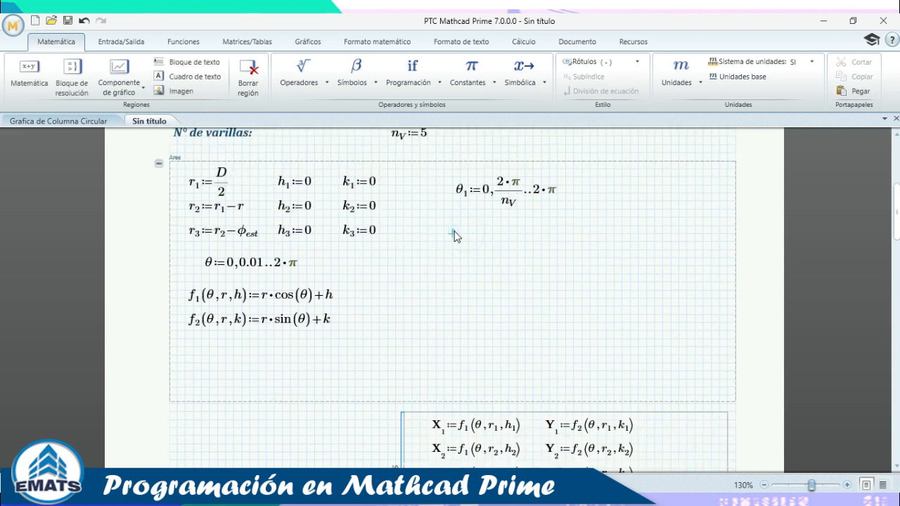
pyautogui.write('r')
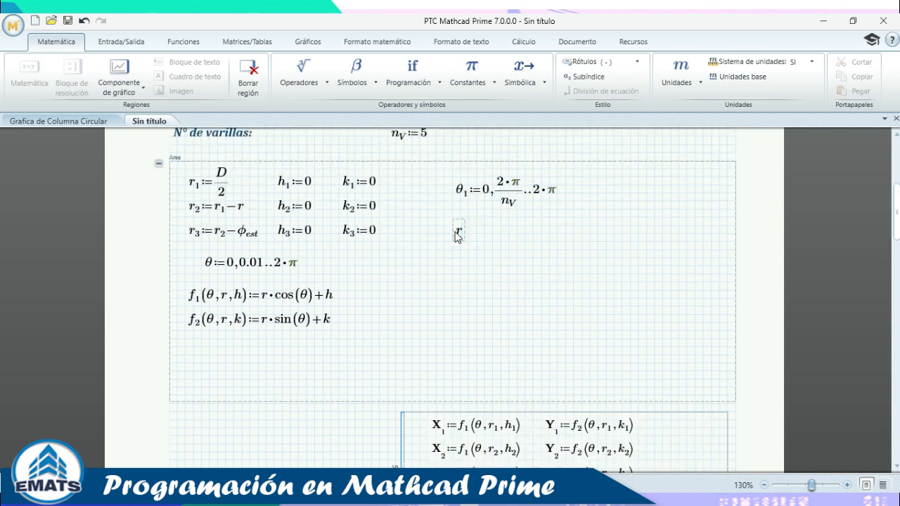
pyautogui.write('.b')
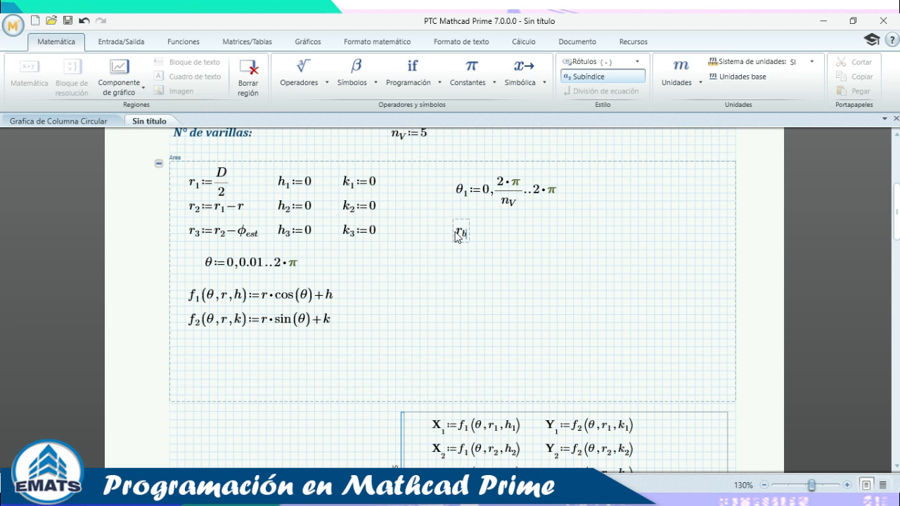
pyautogui.write(':=')
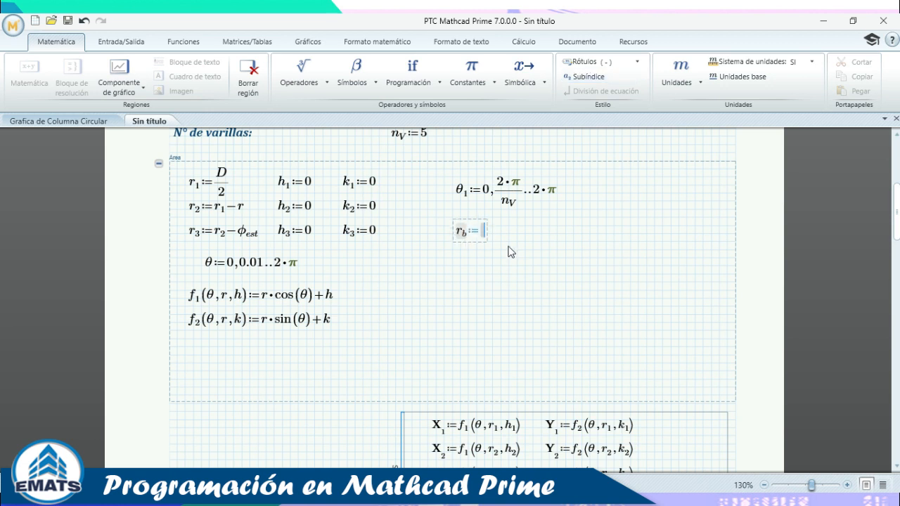
pyautogui.scroll(3, 483, 232)
pyautogui.click(368, 195)
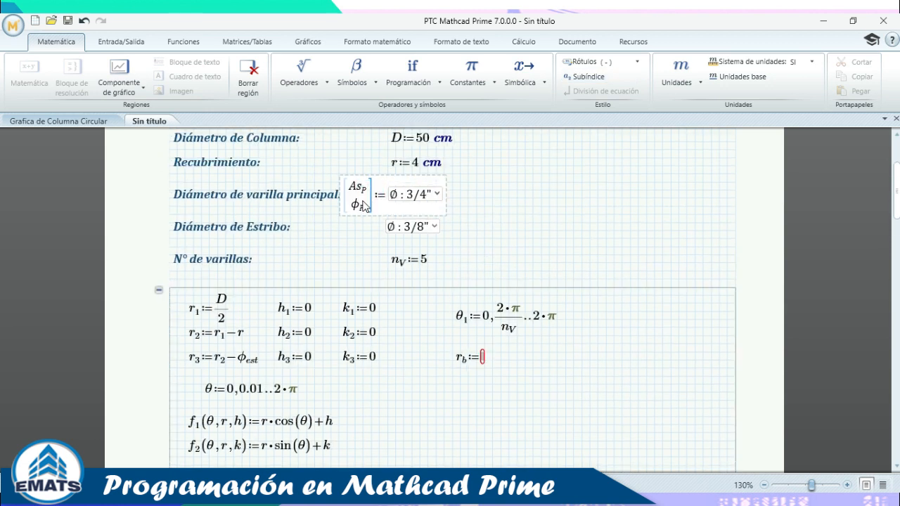
pyautogui.click(362, 209)
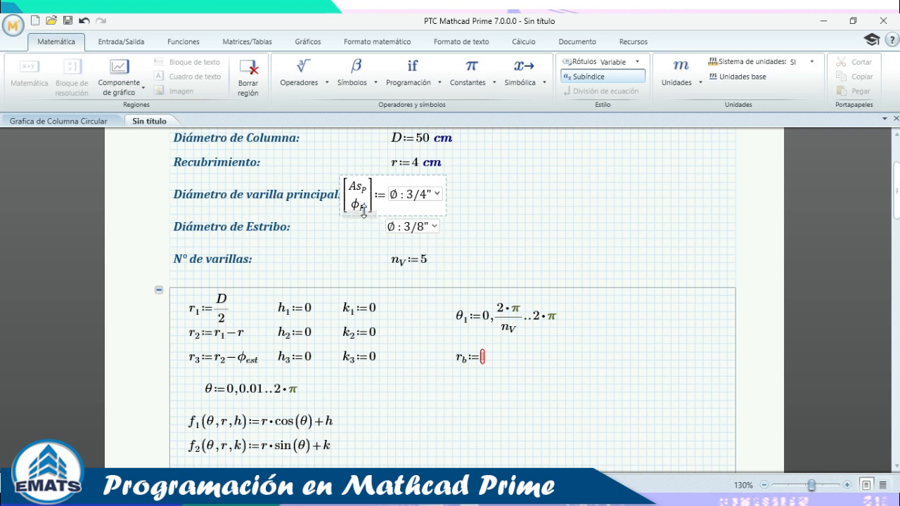
pyautogui.doubleClick(357, 206)
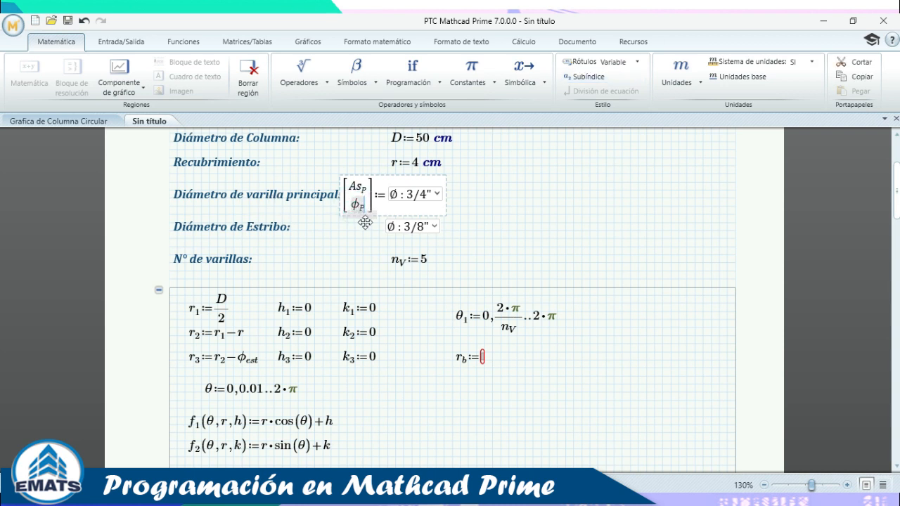
pyautogui.hotkey('ctrl', 'c')
pyautogui.click(483, 358)
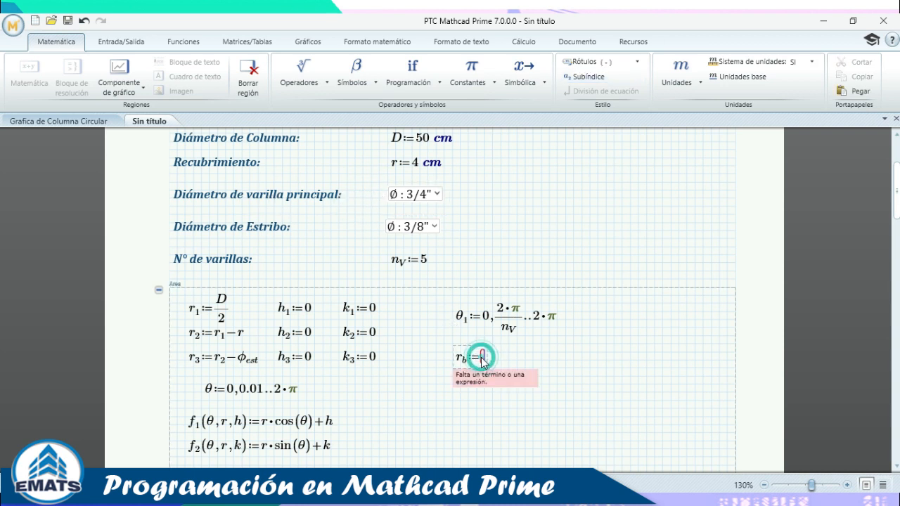
pyautogui.hotkey('ctrl', 'v')
pyautogui.write('/')
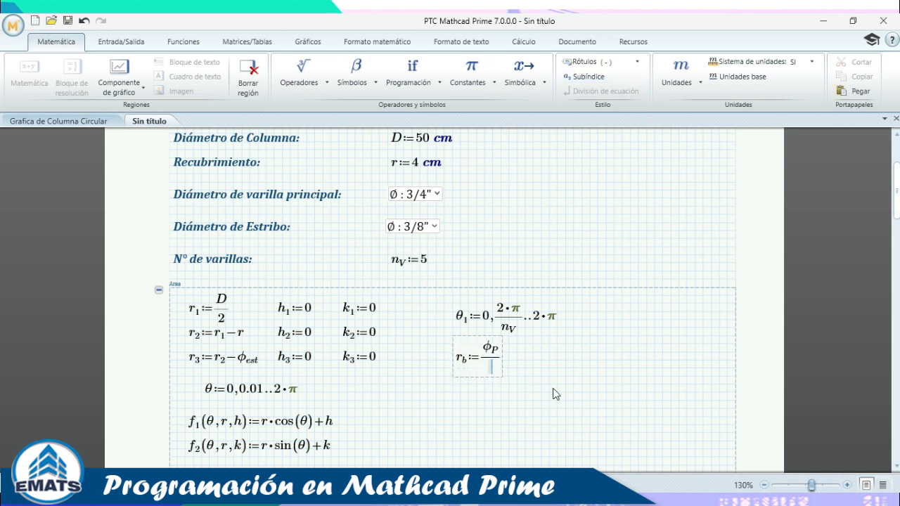
pyautogui.write('2')
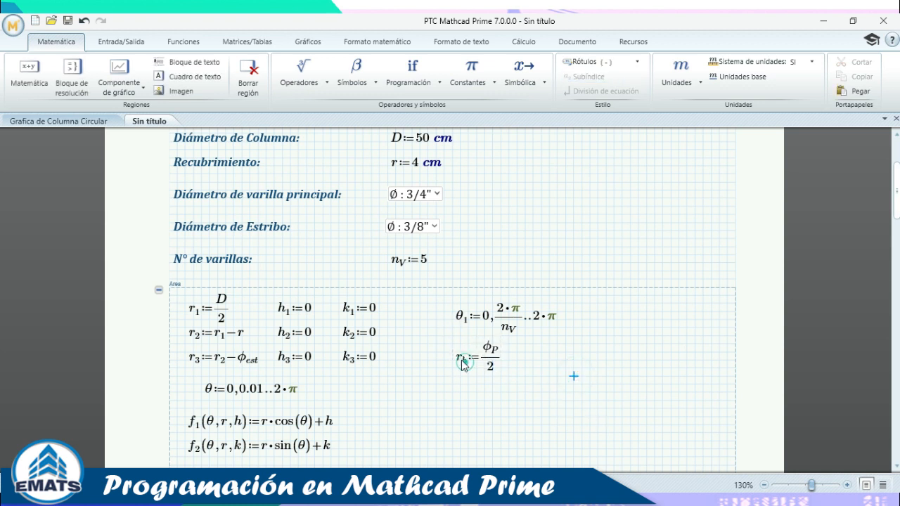
pyautogui.click(462, 360)
pyautogui.scroll(-5, 531, 348)
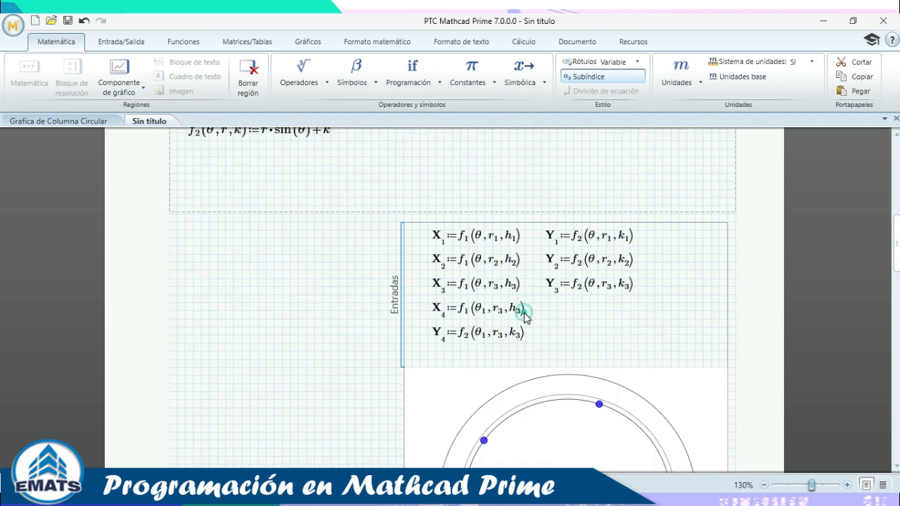
pyautogui.click(526, 313)
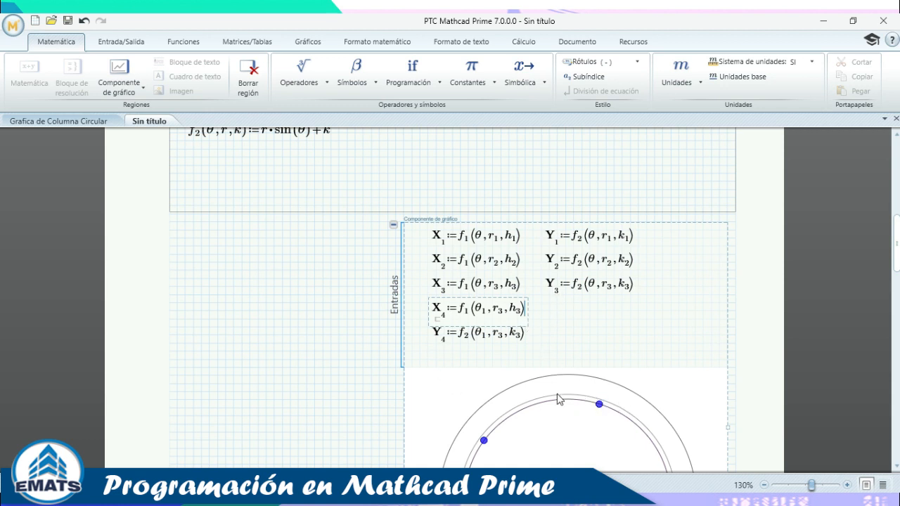
# Append -r_b to both the X4 and Y4 point formulas and recalculate the chart.
pyautogui.scroll(3, 598, 339)
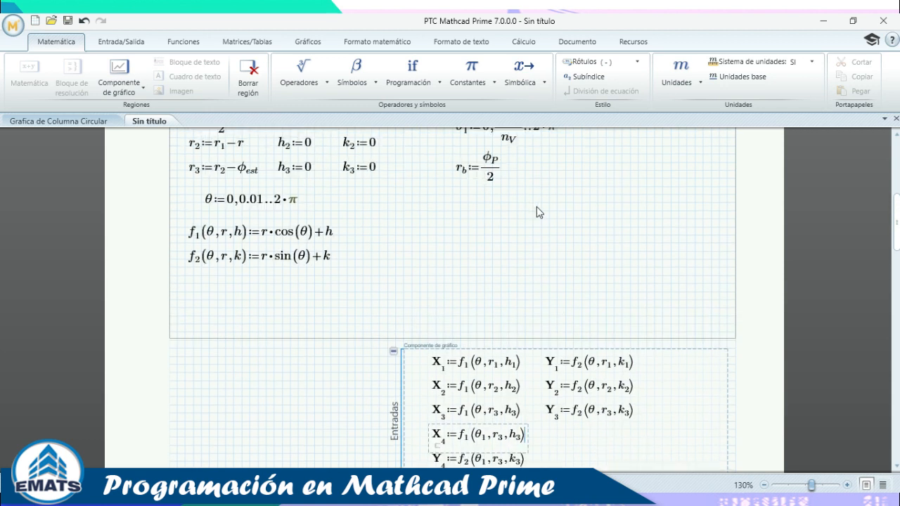
pyautogui.scroll(-4, 575, 361)
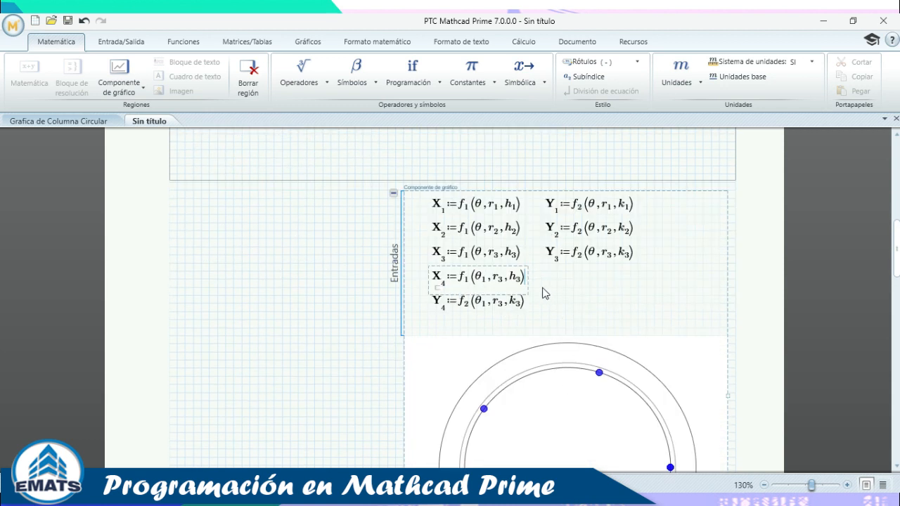
pyautogui.write('-')
pyautogui.write('r.b')
pyautogui.click(526, 304)
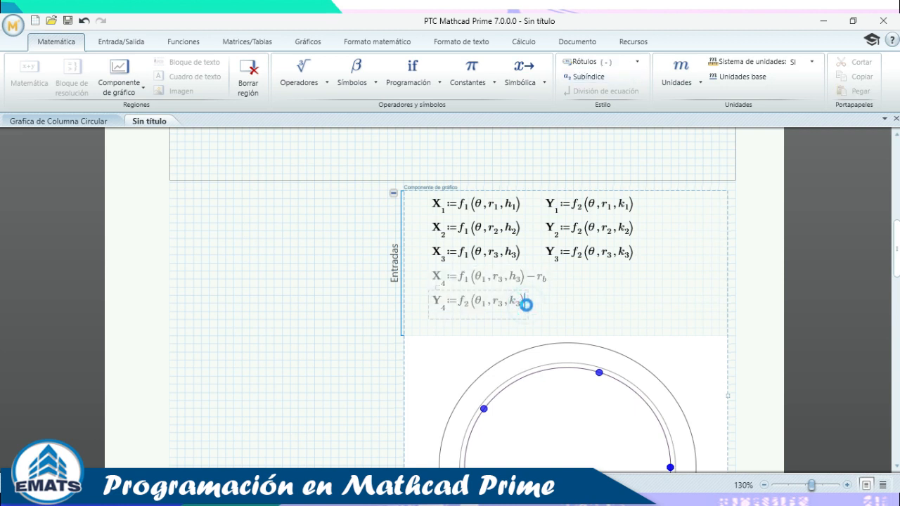
pyautogui.write('-')
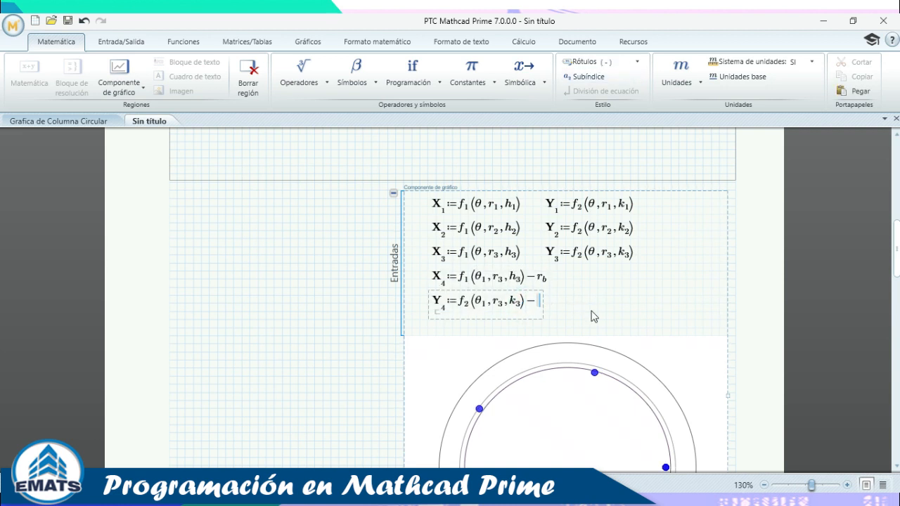
pyautogui.write('r.b')
pyautogui.click(587, 296)
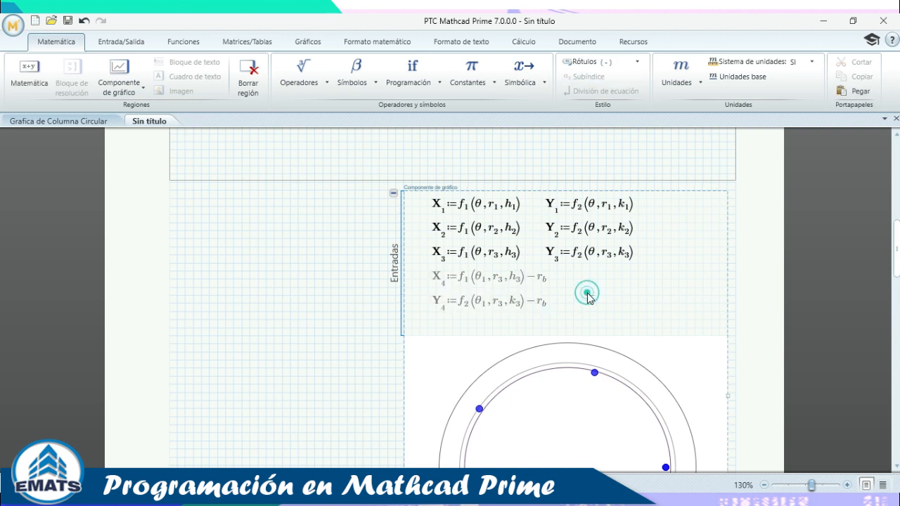
# Collapse the chart's inputs area, then bring up the Inkodo whiteboard sketch.
pyautogui.scroll(-3, 590, 298)
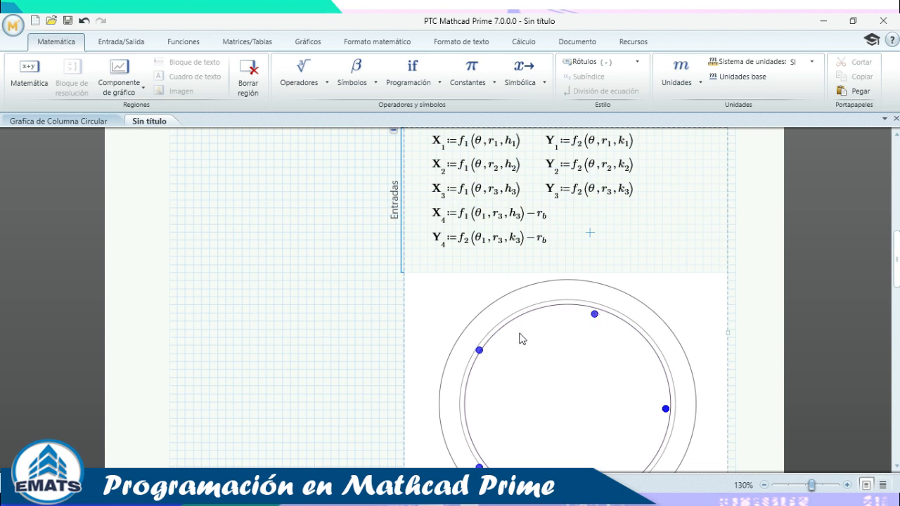
pyautogui.scroll(-2, 506, 372)
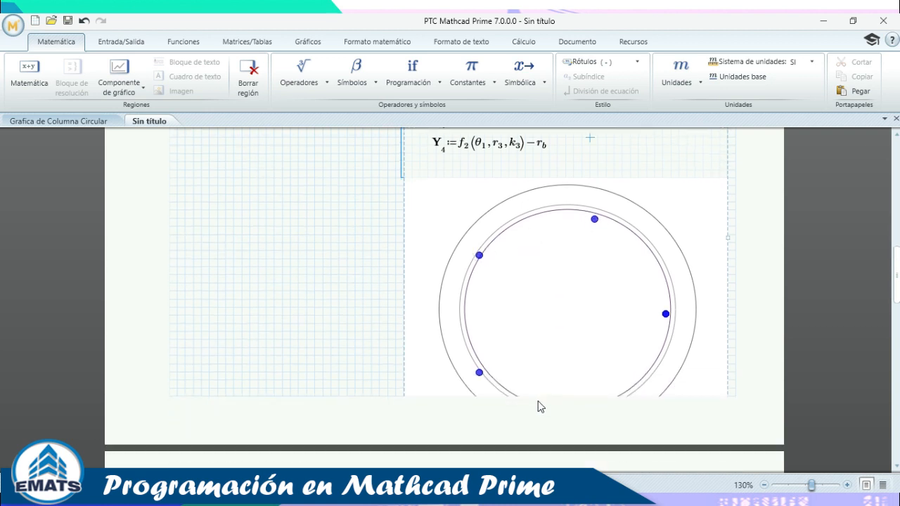
pyautogui.scroll(2, 548, 250)
pyautogui.scroll(2, 611, 247)
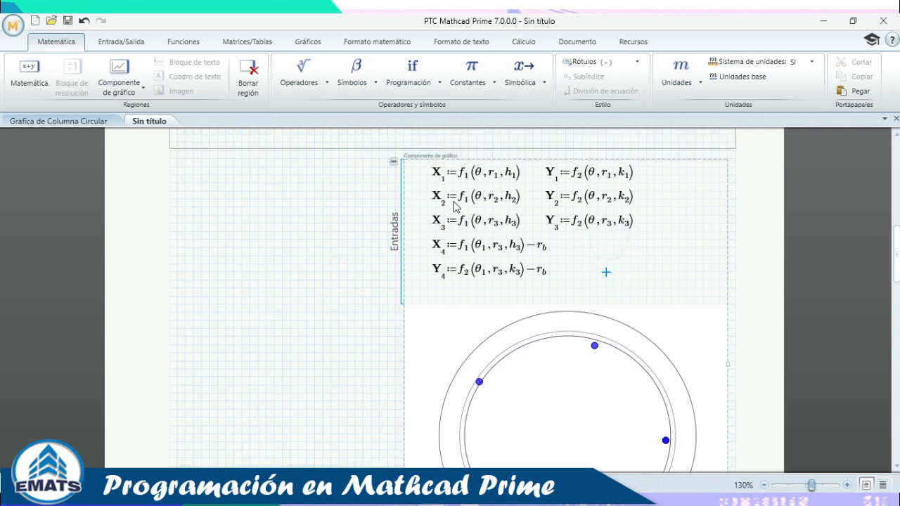
pyautogui.click(393, 224)
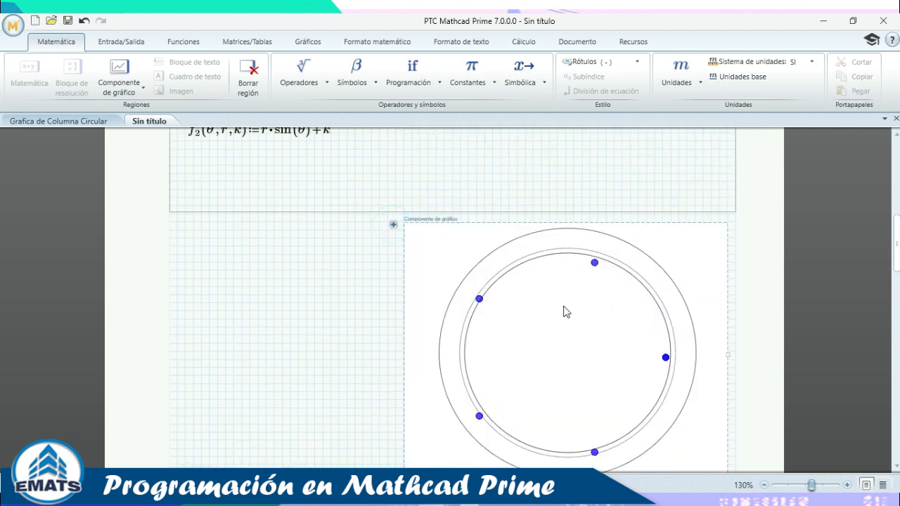
pyautogui.scroll(2, 597, 304)
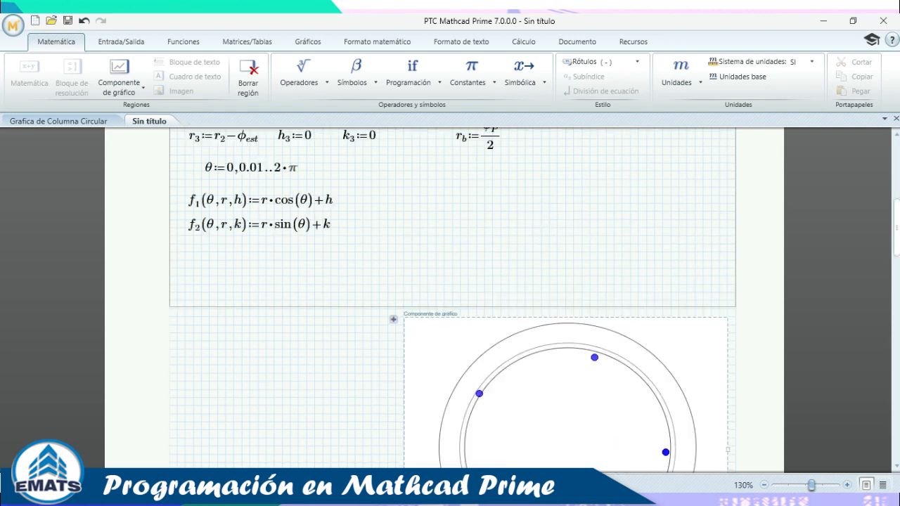
pyautogui.click(473, 500)
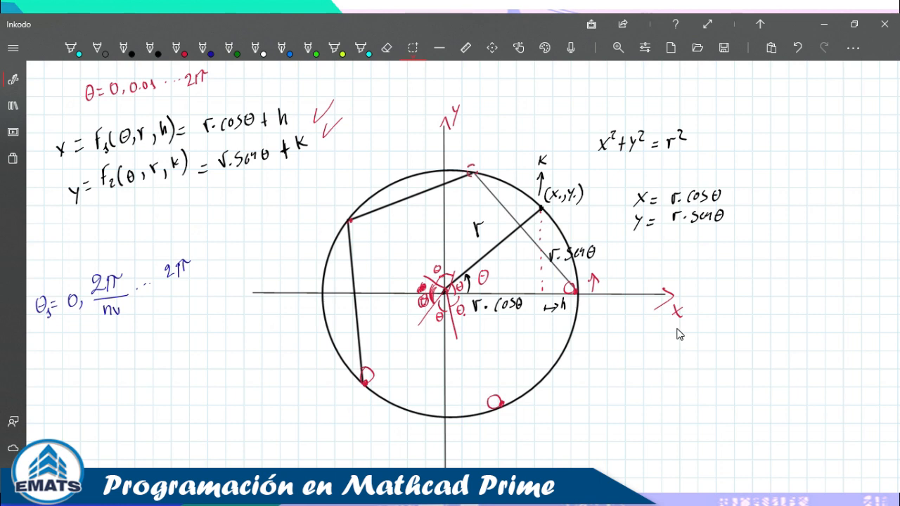
# Circle the polygon's corner points in red on the Inkodo sketch, then return to Mathcad.
pyautogui.click(177, 48)
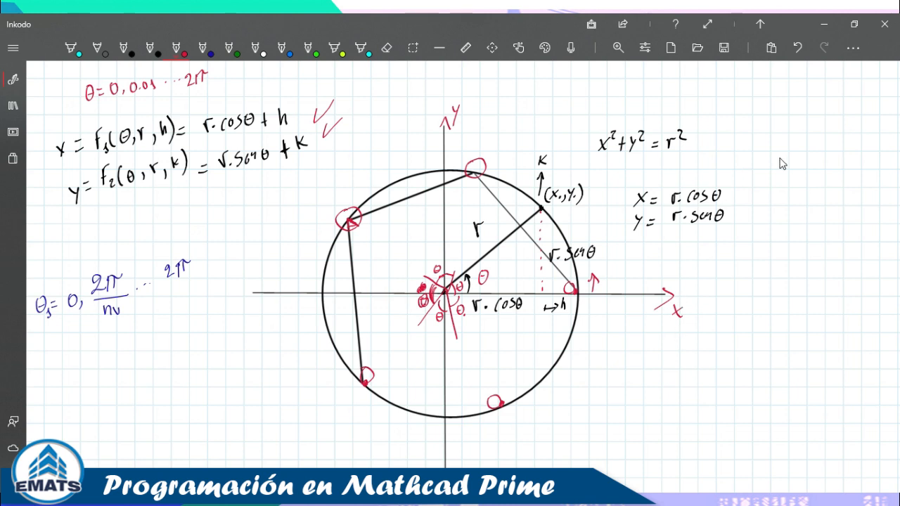
pyautogui.click(823, 23)
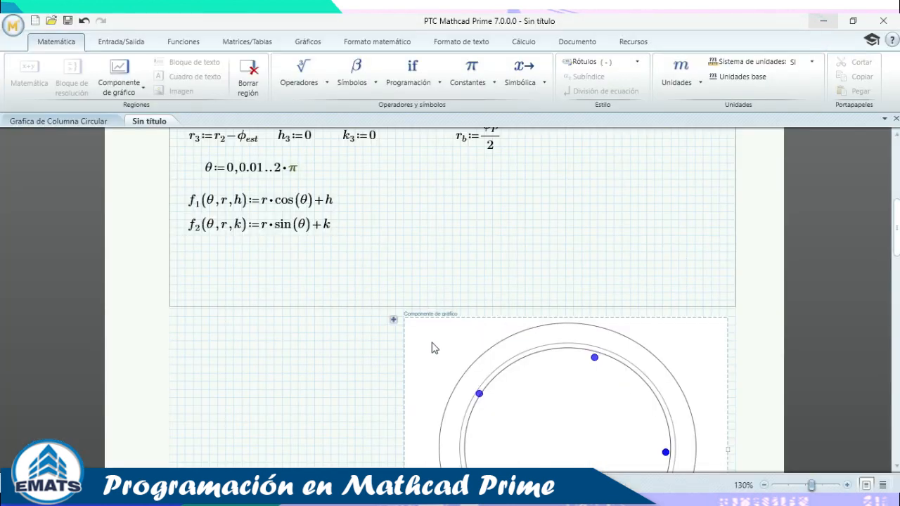
# Make X4 subtract r_b·cos(θ1) by adding *cos(θ1) after r_b.
pyautogui.click(393, 319)
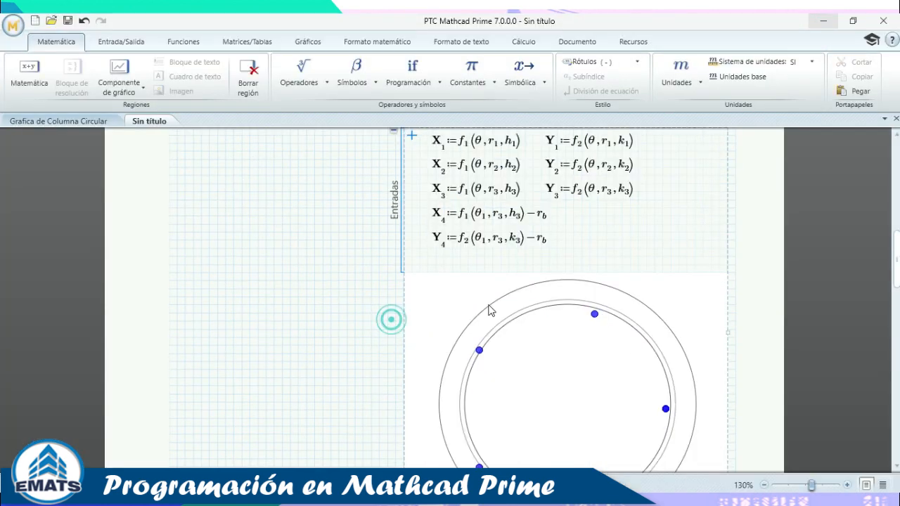
pyautogui.click(547, 218)
pyautogui.write('*')
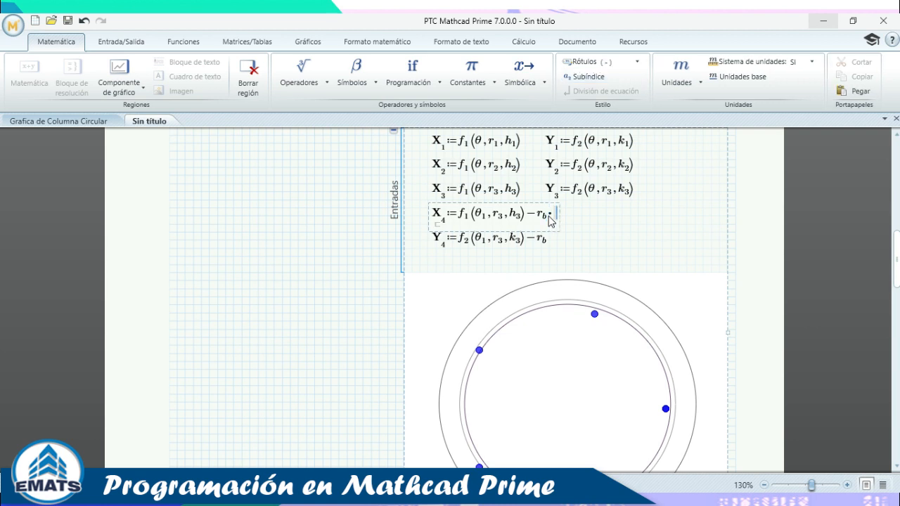
pyautogui.write('cos(')
pyautogui.doubleClick(482, 216)
pyautogui.hotkey('ctrl', 'c')
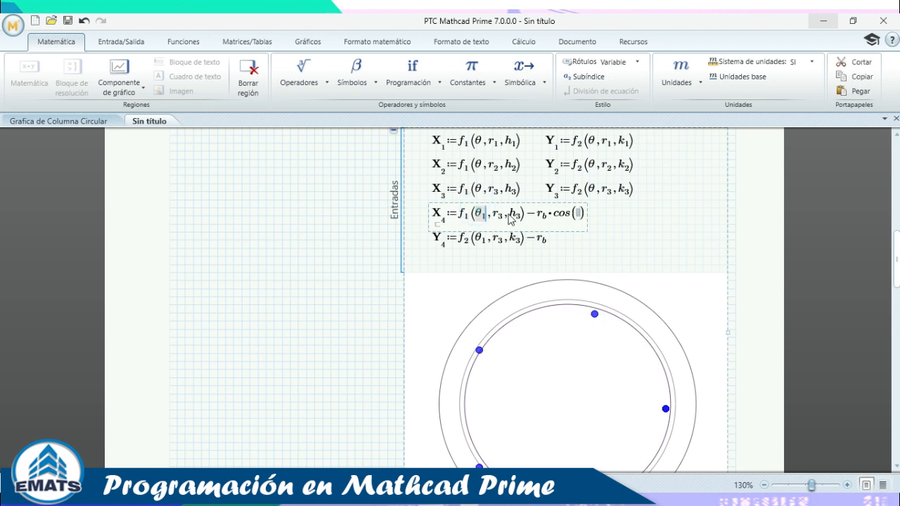
pyautogui.click(580, 214)
pyautogui.hotkey('ctrl', 'v')
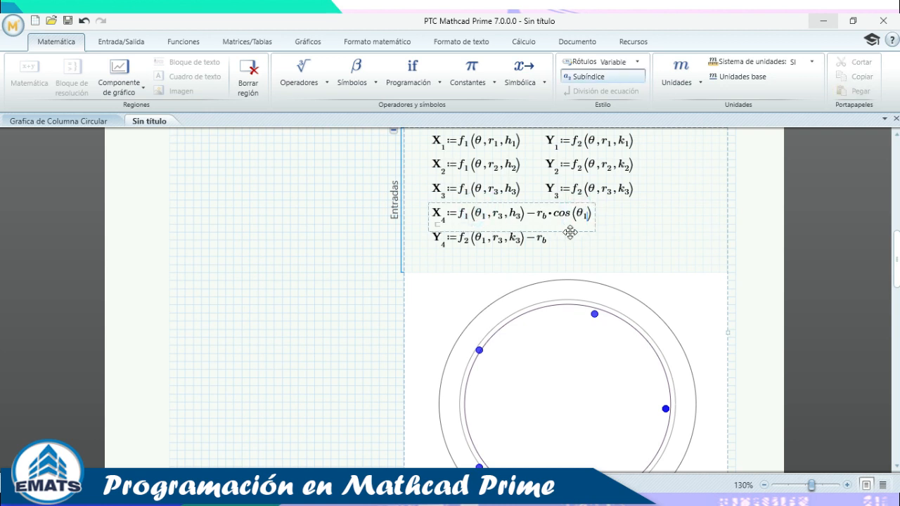
# Make Y4 subtract r_b·sin(θ1) by adding *sin(θ1), and recalculate the plot.
pyautogui.click(548, 245)
pyautogui.write('*')
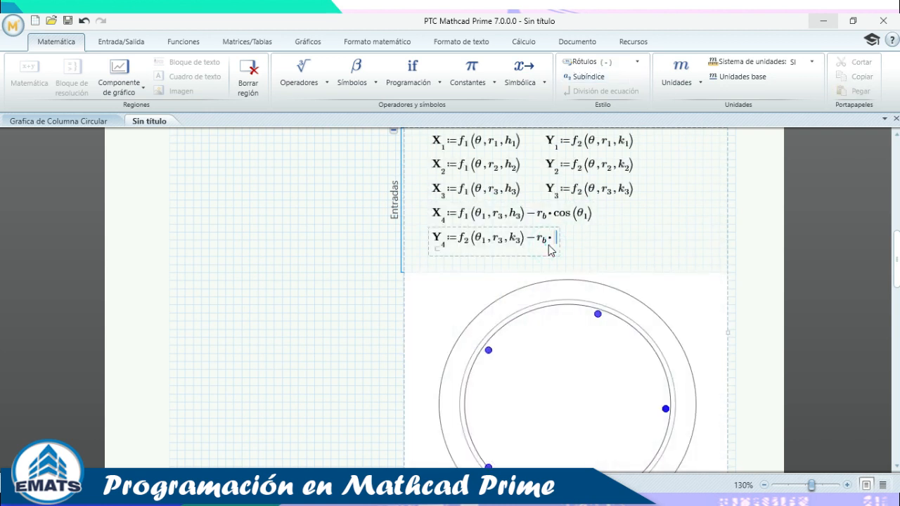
pyautogui.write('sin(')
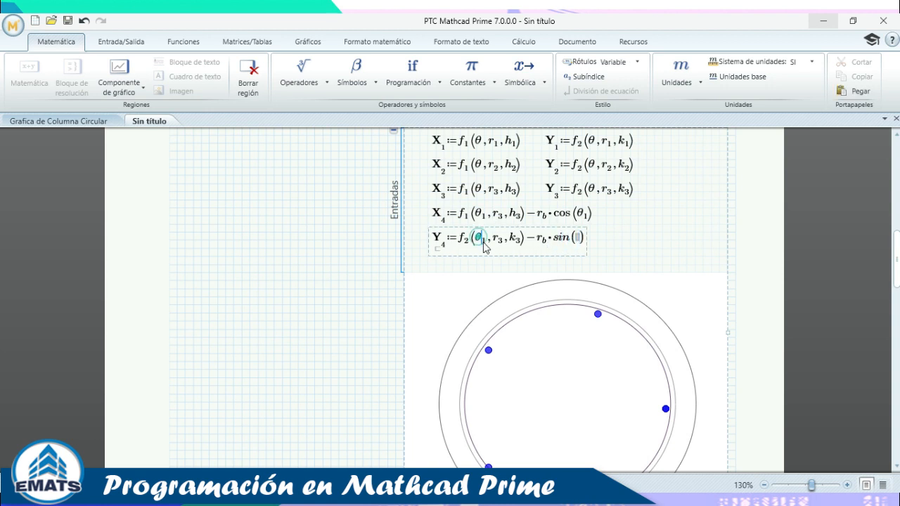
pyautogui.doubleClick(480, 237)
pyautogui.hotkey('ctrl', 'c')
pyautogui.click(576, 238)
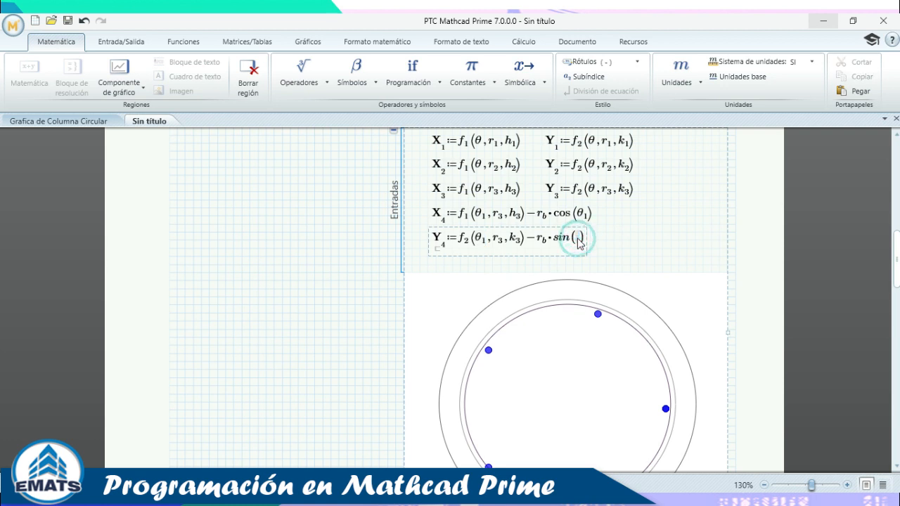
pyautogui.hotkey('ctrl', 'v')
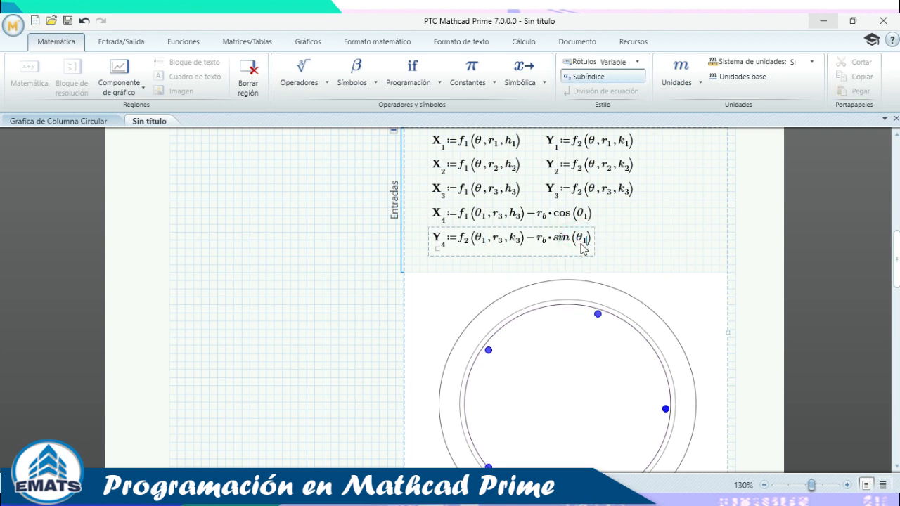
pyautogui.click(646, 231)
# Collapse the chart component's Entradas equations.
pyautogui.scroll(-3, 668, 259)
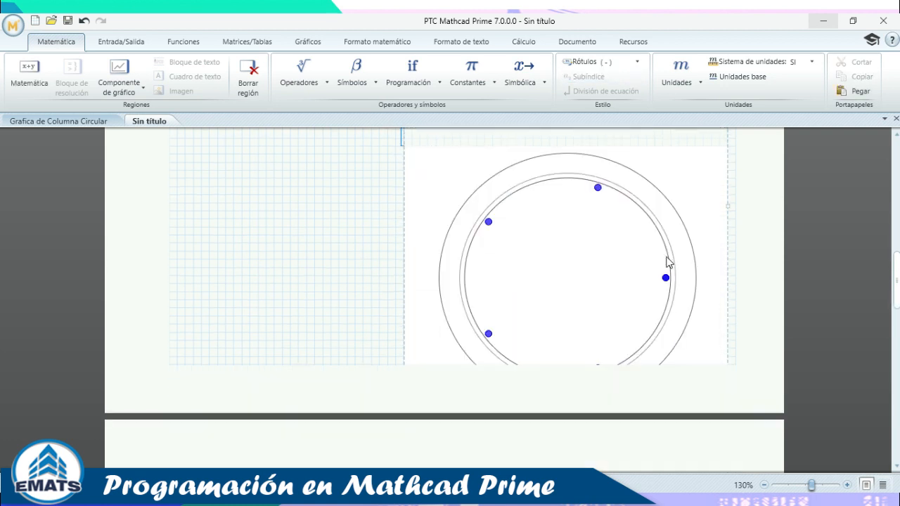
pyautogui.scroll(3, 623, 257)
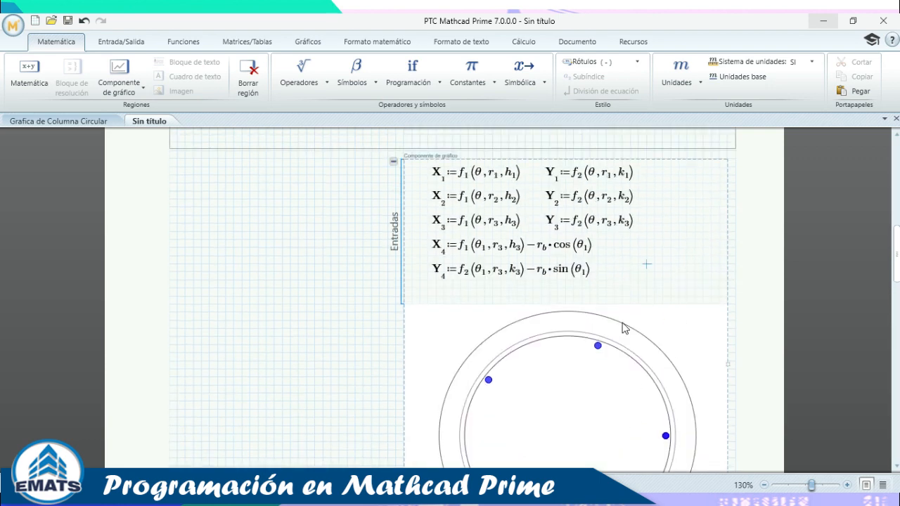
pyautogui.scroll(2, 361, 203)
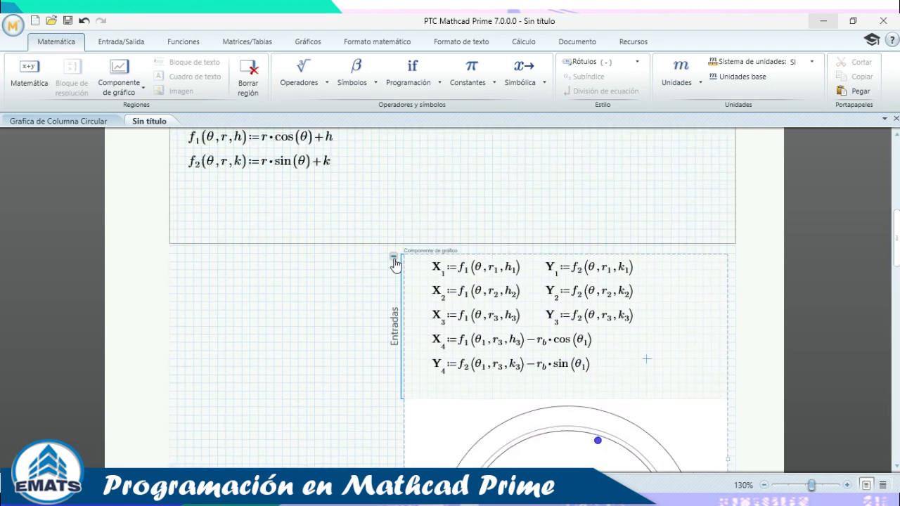
pyautogui.click(394, 256)
pyautogui.click(582, 305)
# Collapse the area holding the r, h, k and f1/f2 definitions.
pyautogui.scroll(2, 493, 283)
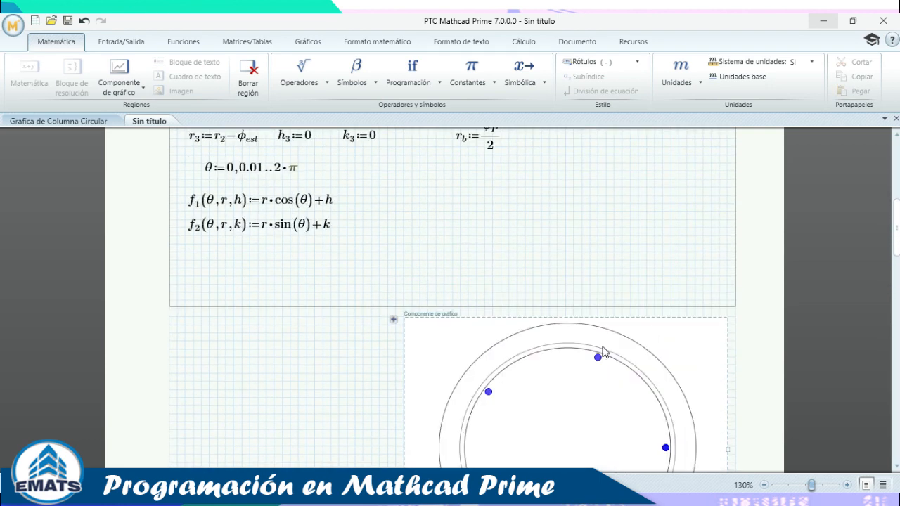
pyautogui.scroll(-3, 627, 305)
pyautogui.scroll(7, 477, 366)
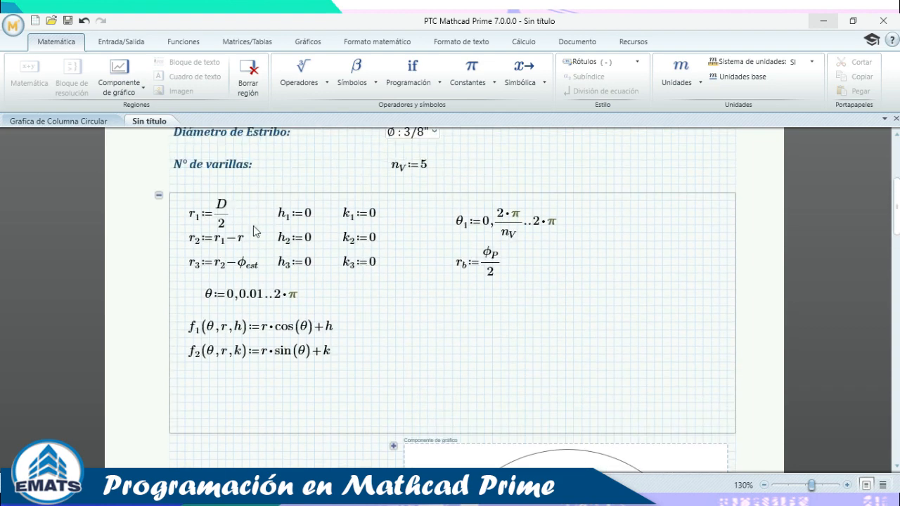
pyautogui.click(157, 197)
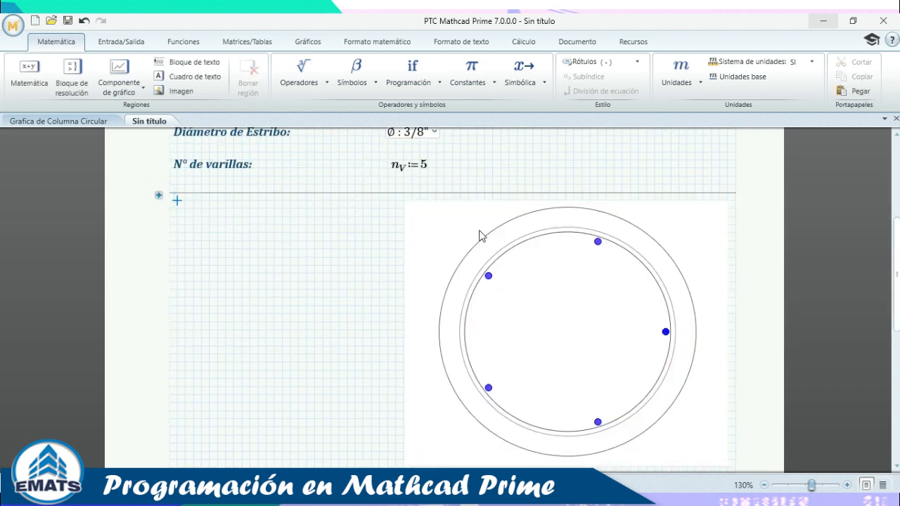
pyautogui.scroll(4, 516, 274)
pyautogui.scroll(-2, 516, 275)
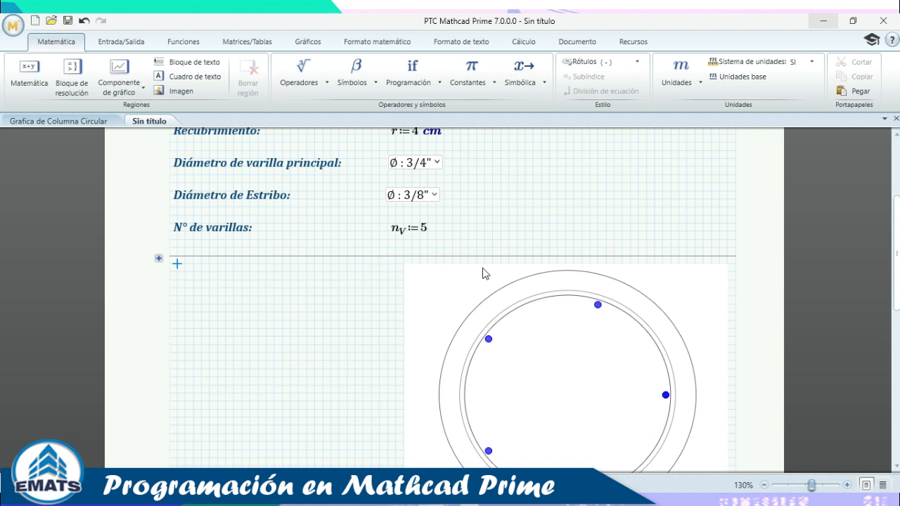
pyautogui.scroll(-2, 551, 284)
pyautogui.scroll(3, 428, 255)
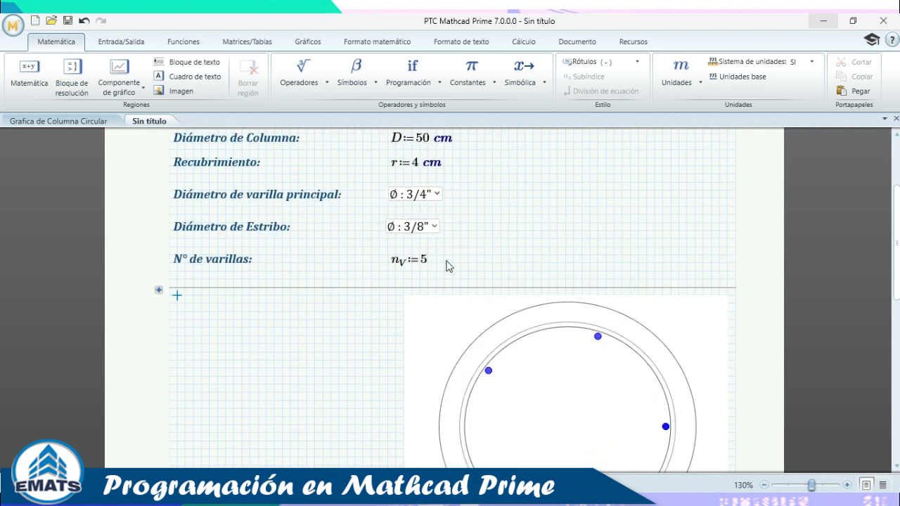
# Restore the r, h, k and f definitions and fold their area into one line.
pyautogui.hotkey('ctrl', 'v')
pyautogui.scroll(-9, 514, 295)
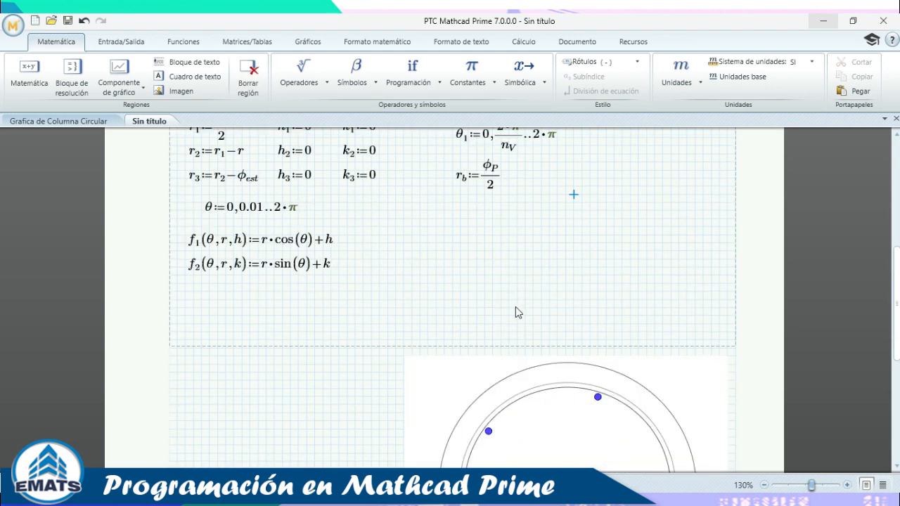
pyautogui.click(360, 213)
pyautogui.scroll(5, 250, 254)
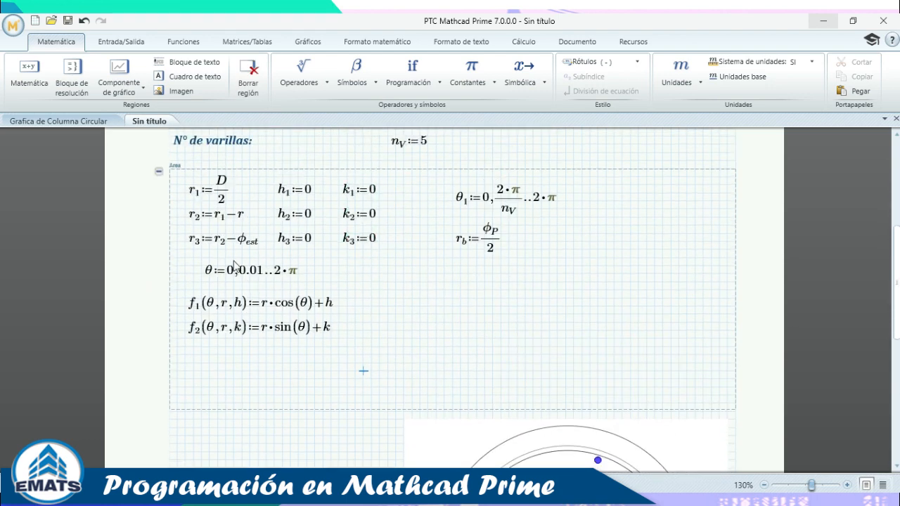
pyautogui.click(158, 171)
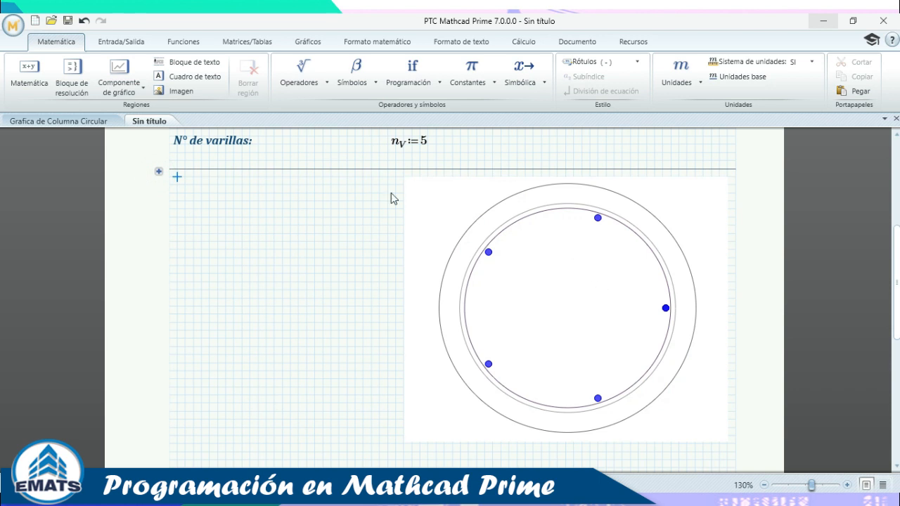
pyautogui.scroll(3, 415, 218)
# Change n_V from 5 to 10, then to 20, redrawing the plot each time.
pyautogui.press('BackSpace')
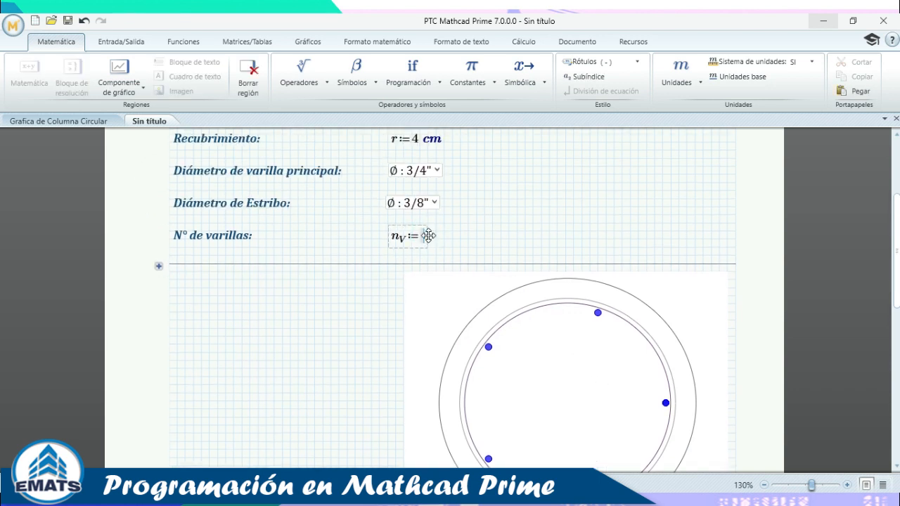
pyautogui.write('10')
pyautogui.click(575, 222)
pyautogui.scroll(-3, 471, 330)
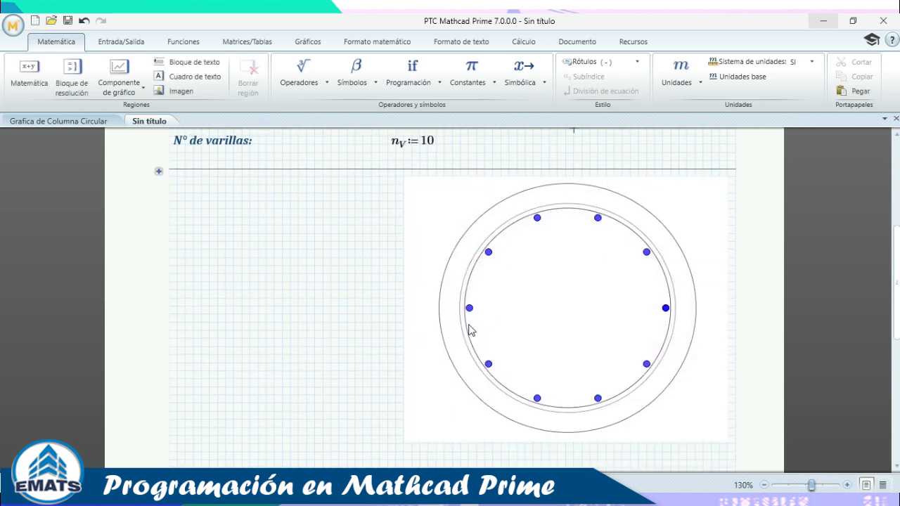
pyautogui.click(434, 149)
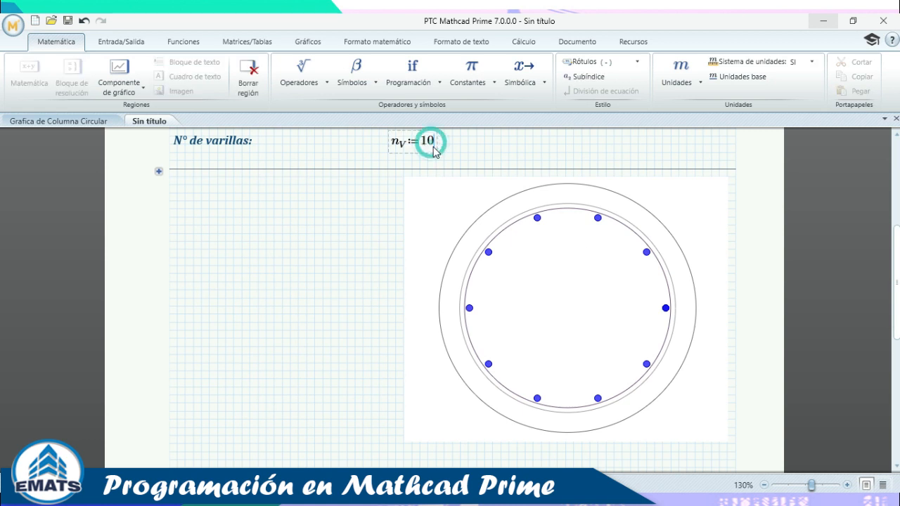
pyautogui.press('BackSpace')
pyautogui.press('BackSpace')
pyautogui.write('2')
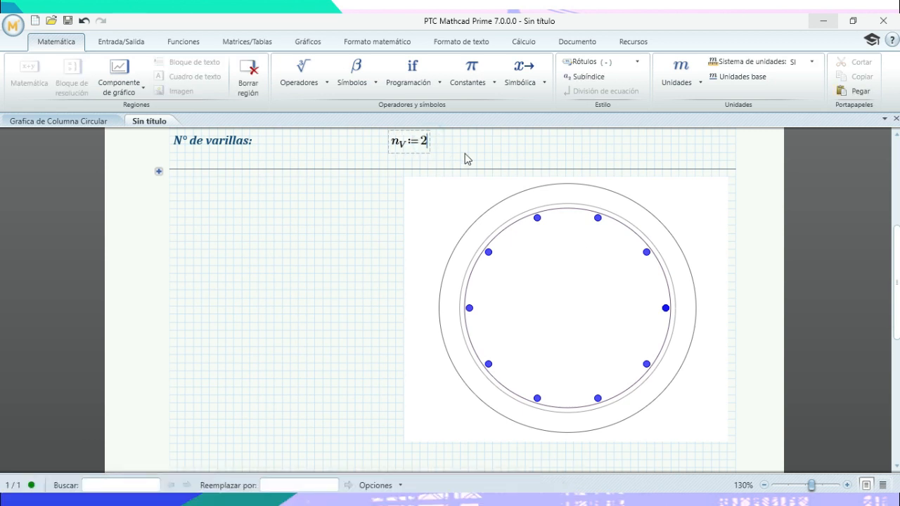
pyautogui.write('0')
pyautogui.click(517, 144)
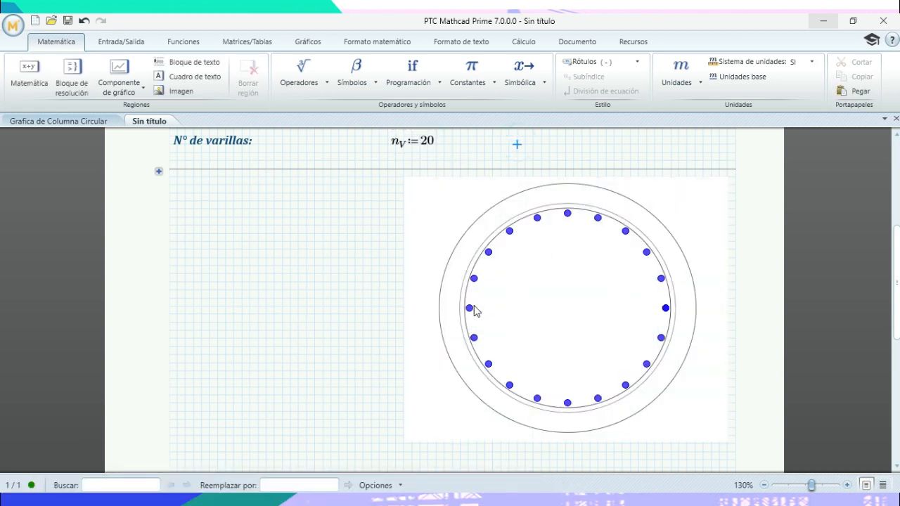
# Try n_V values of 30 and 50, then settle on 10 rebar points.
pyautogui.click(426, 140)
pyautogui.press('BackSpace')
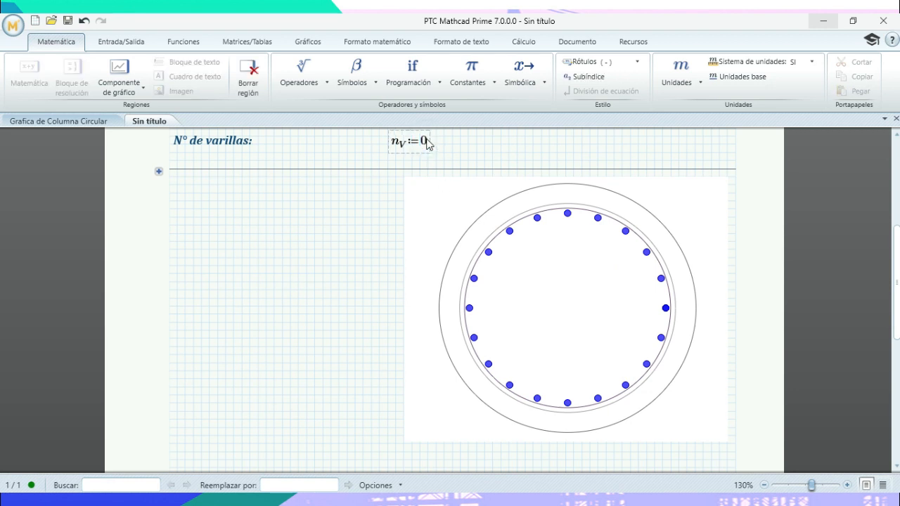
pyautogui.write('3')
pyautogui.click(524, 144)
pyautogui.click(427, 141)
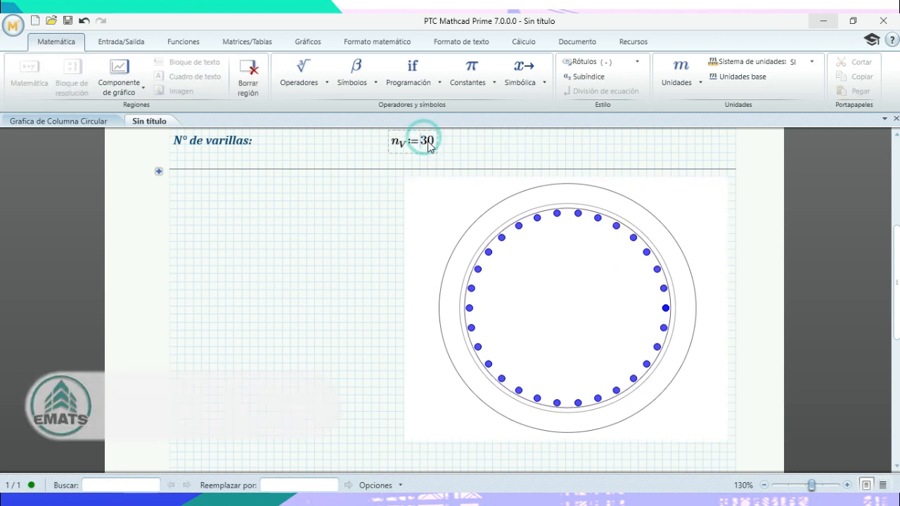
pyautogui.press('BackSpace')
pyautogui.write('5')
pyautogui.click(515, 153)
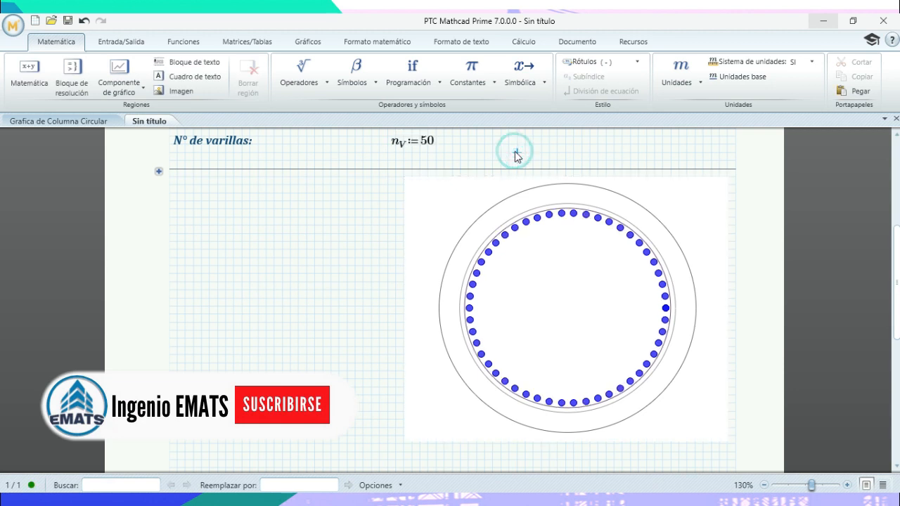
pyautogui.click(427, 143)
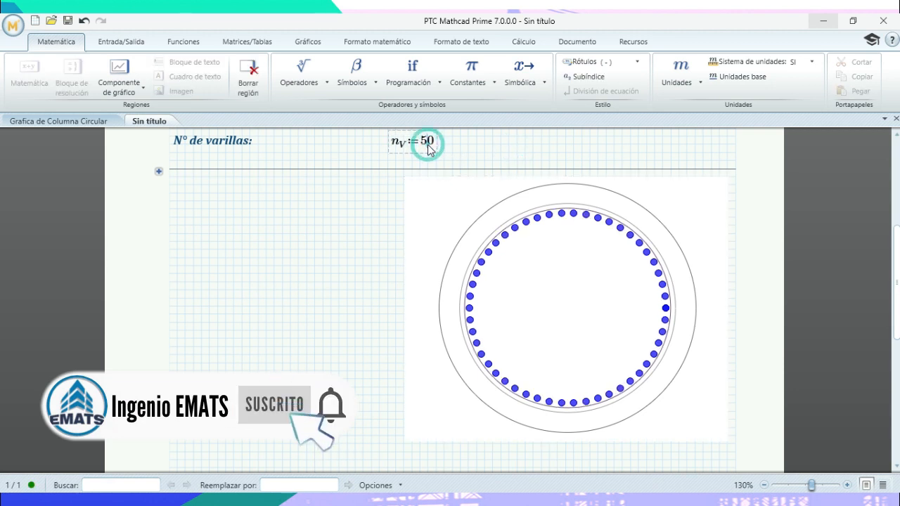
pyautogui.press('BackSpace')
pyautogui.write('1')
pyautogui.click(507, 145)
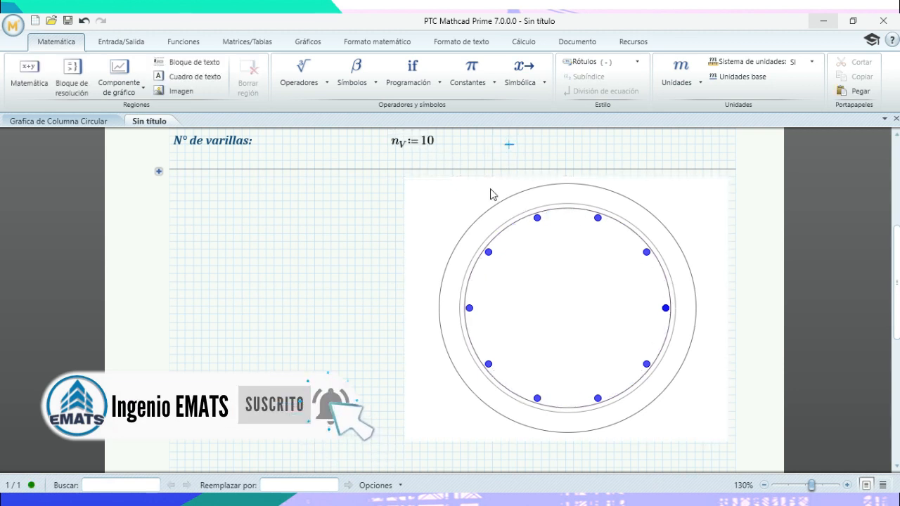
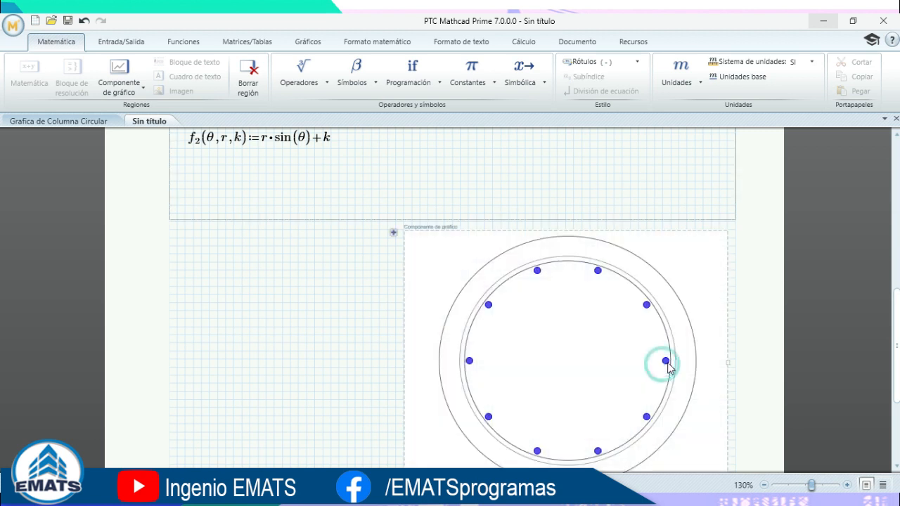
# Review the finished ten-rebar chart, then scroll back up to the circle definitions.
pyautogui.click(303, 307)
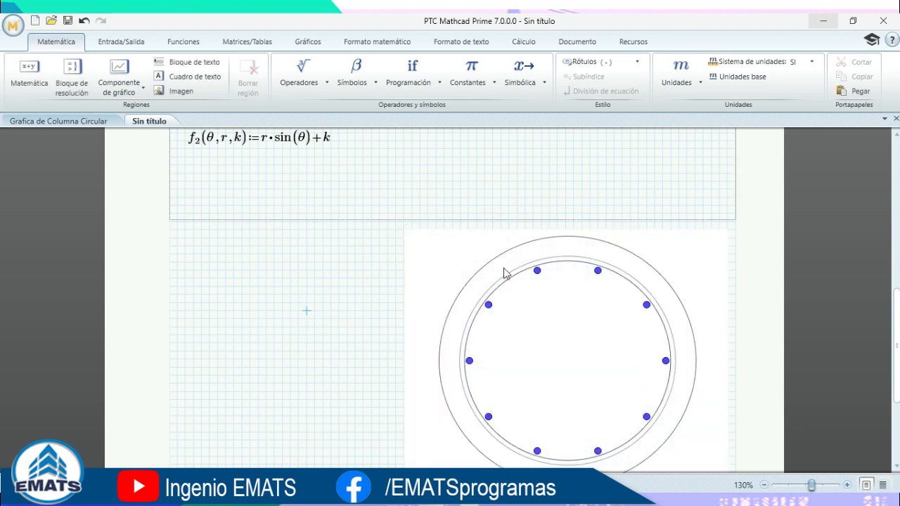
pyautogui.scroll(-3, 496, 327)
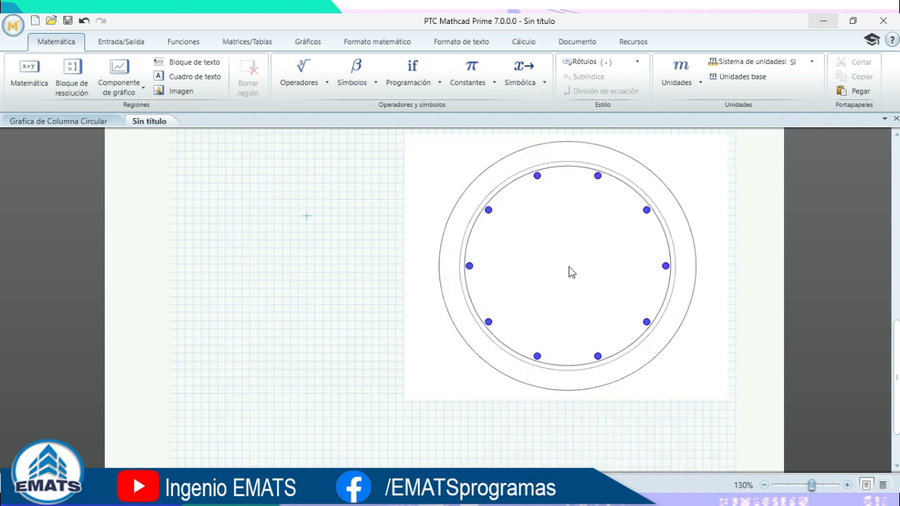
pyautogui.click(648, 323)
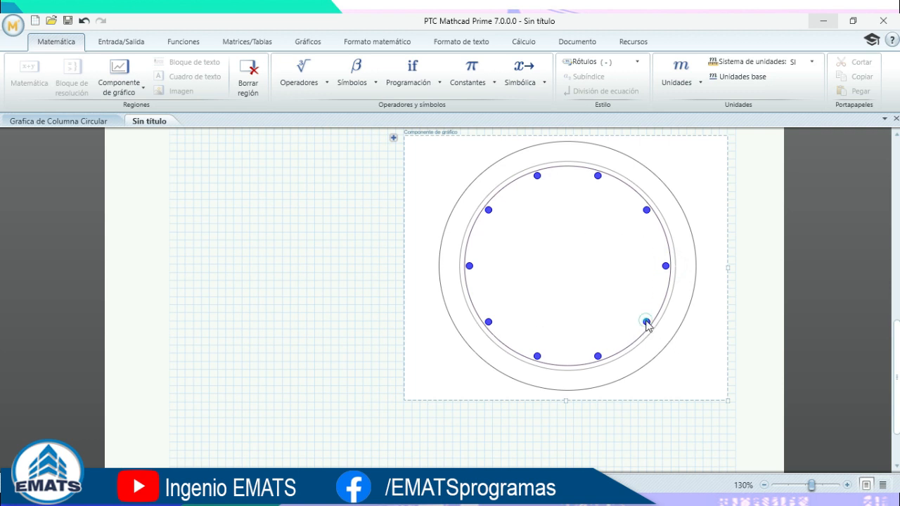
pyautogui.scroll(8, 640, 254)
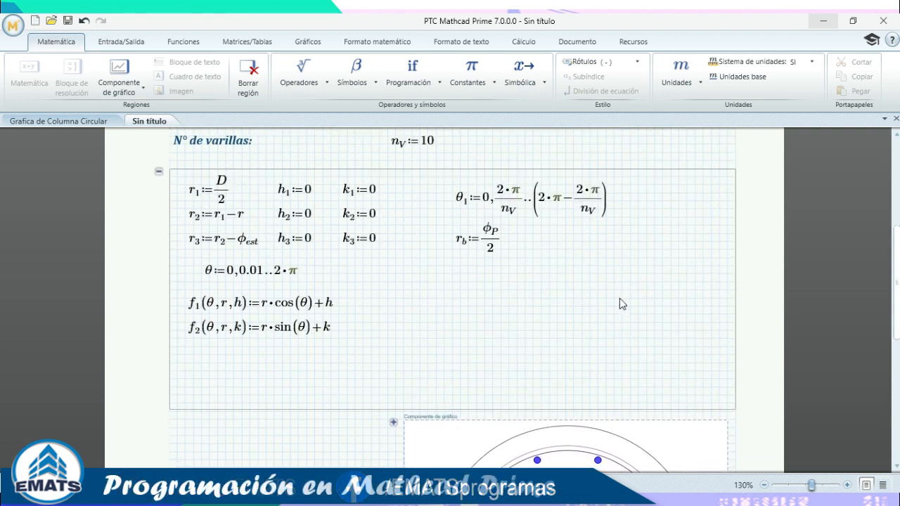
# Delete the 2·π/n_V term from θ1's upper limit and check the chart.
pyautogui.moveTo(594, 241); pyautogui.dragTo(582, 231)
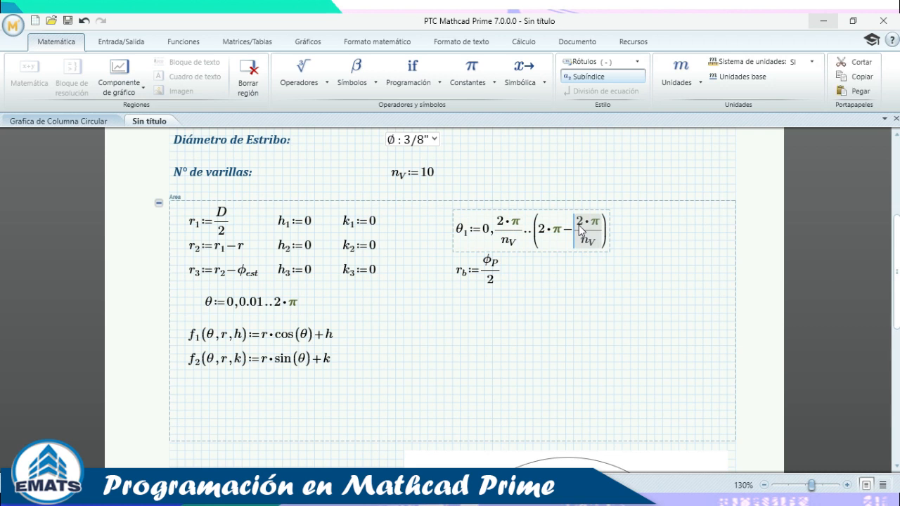
pyautogui.press('BackSpace')
pyautogui.press('BackSpace')
pyautogui.scroll(-1, 619, 265)
pyautogui.scroll(-6, 647, 267)
pyautogui.click(371, 279)
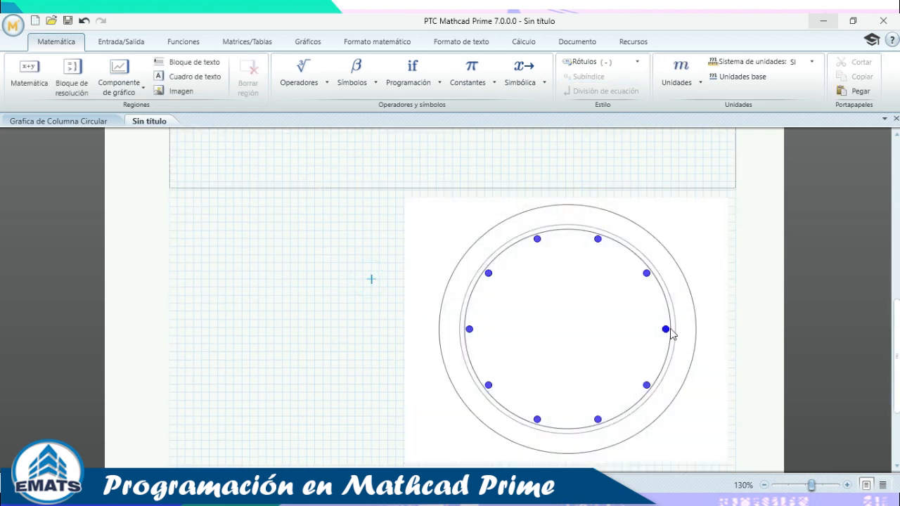
pyautogui.scroll(6, 673, 347)
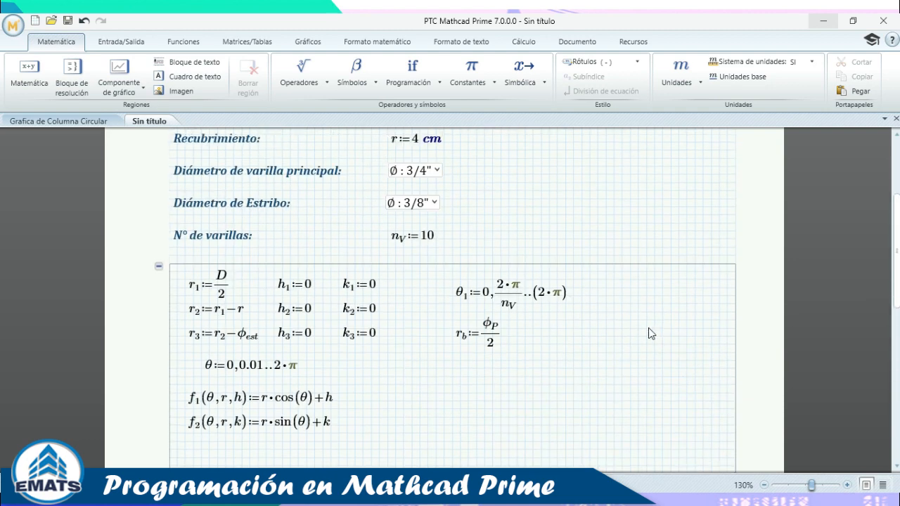
# Restore the 2·π/n_V term with Ctrl+Z and collapse the circle-definitions area.
pyautogui.hotkey('ctrl', 'z')
pyautogui.hotkey('ctrl', 'z')
pyautogui.click(594, 350)
pyautogui.scroll(-6, 609, 348)
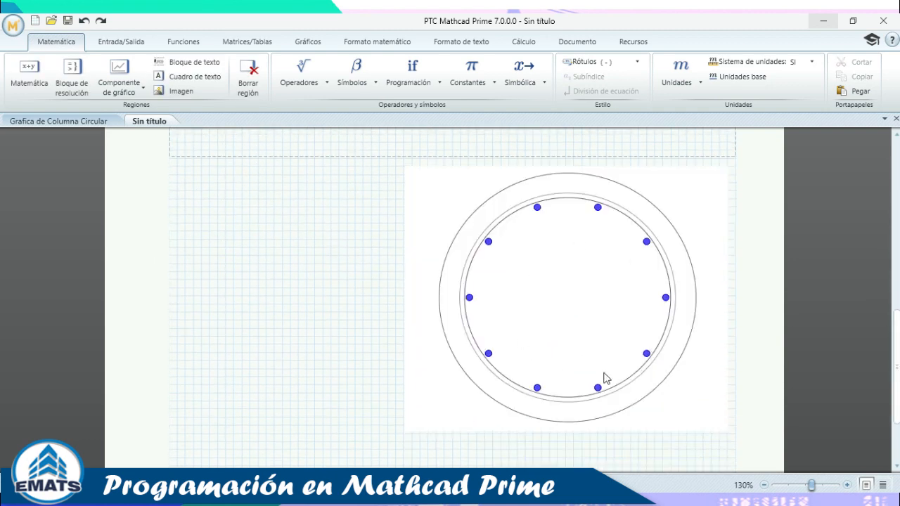
pyautogui.scroll(6, 638, 332)
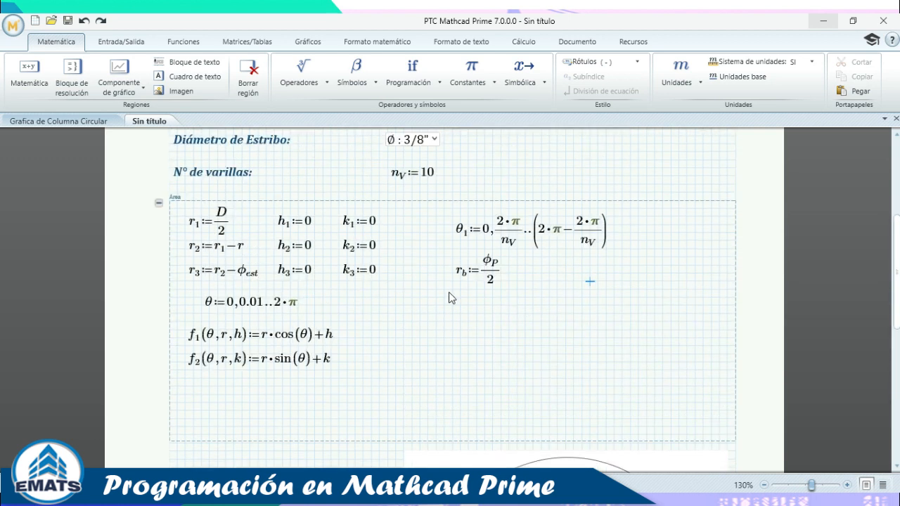
pyautogui.click(156, 204)
# Change n_V from 10 to 25 and recalculate.
pyautogui.click(431, 176)
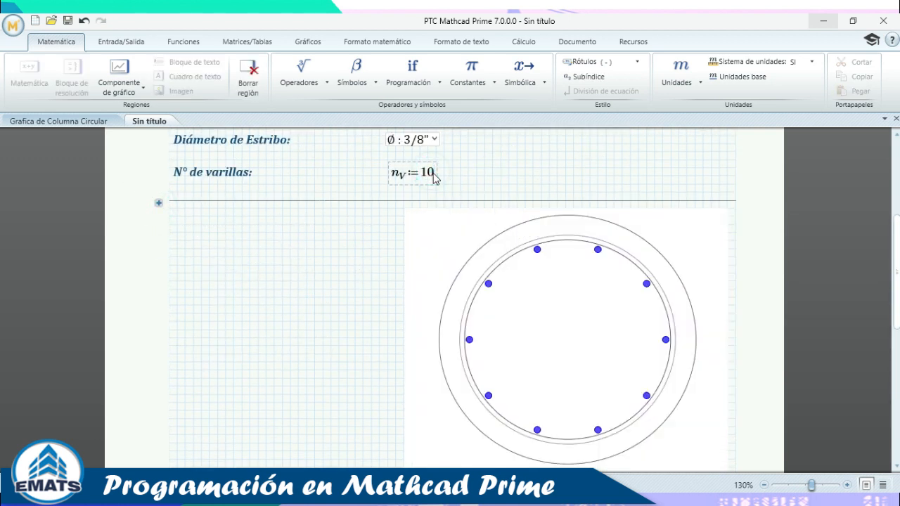
pyautogui.press('BackSpace')
pyautogui.press('BackSpace')
pyautogui.write('25')
pyautogui.click(564, 166)
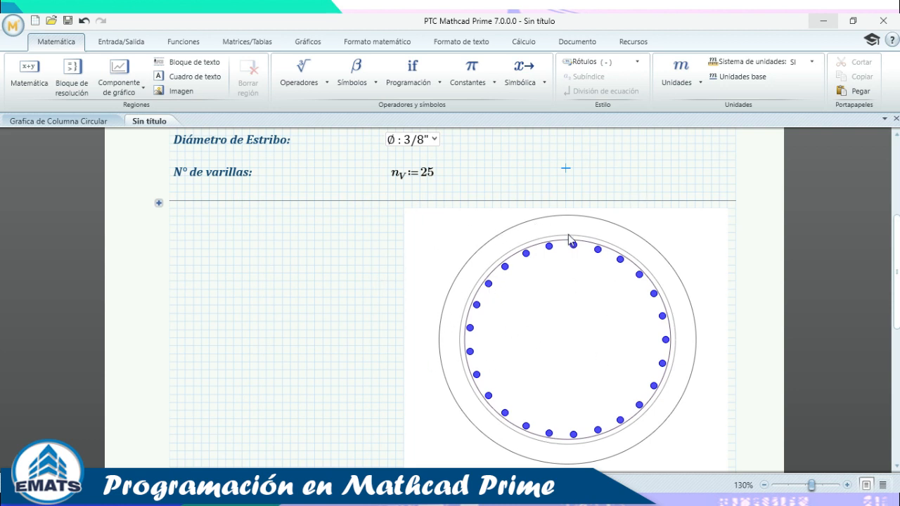
# Expand the equation area, look over its definitions, and collapse it again.
pyautogui.click(158, 203)
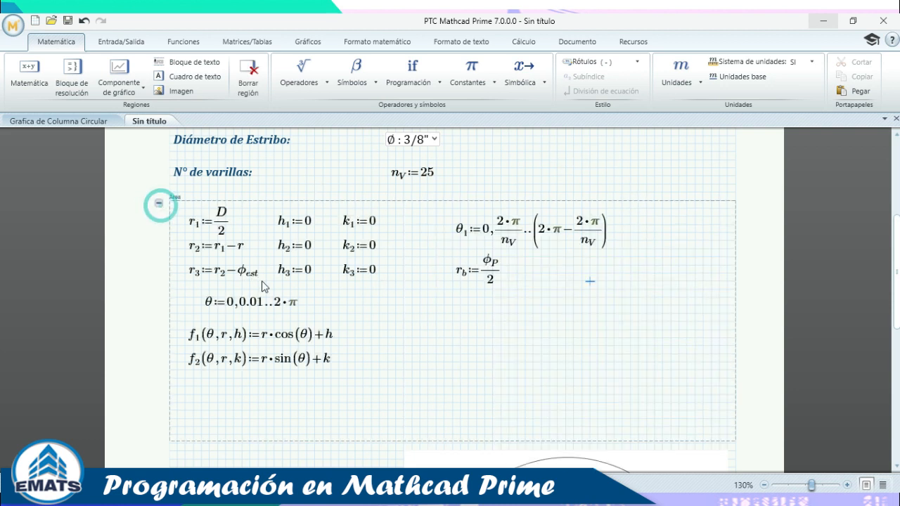
pyautogui.scroll(-2, 394, 279)
pyautogui.moveTo(661, 183); pyautogui.dragTo(257, 307)
pyautogui.click(524, 266)
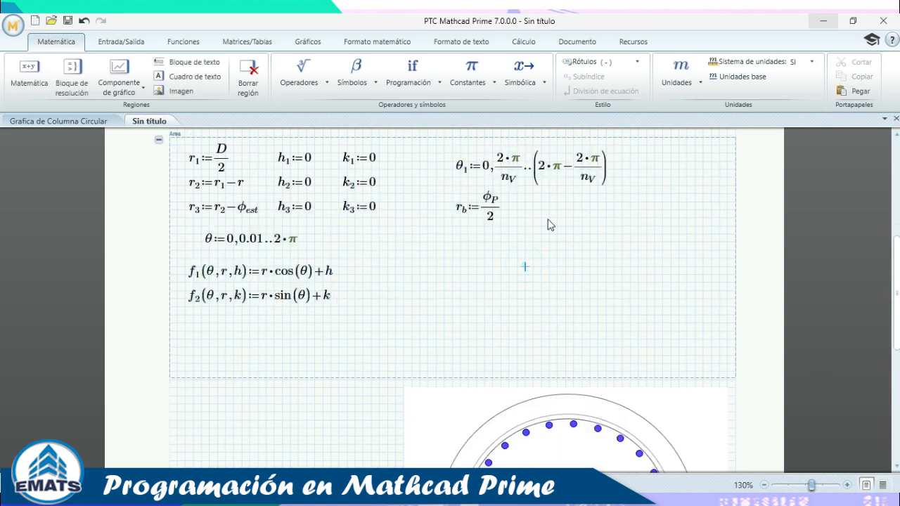
pyautogui.click(159, 140)
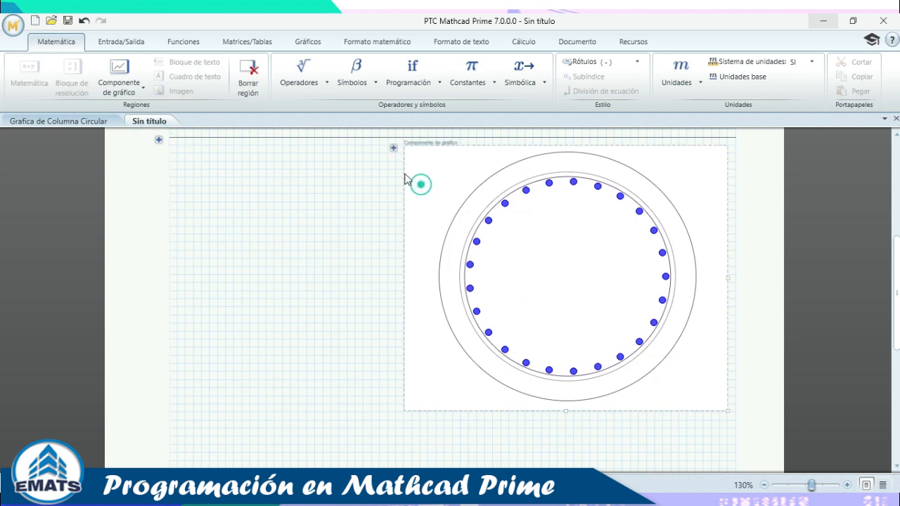
# Expand the Entradas area, then collapse it again.
pyautogui.click(393, 149)
pyautogui.click(312, 246)
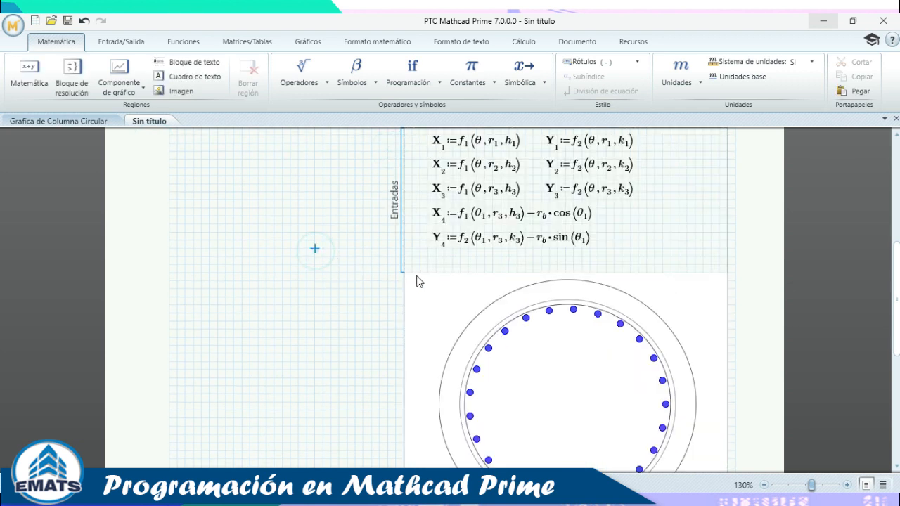
pyautogui.scroll(2, 311, 246)
pyautogui.click(401, 212)
pyautogui.click(393, 193)
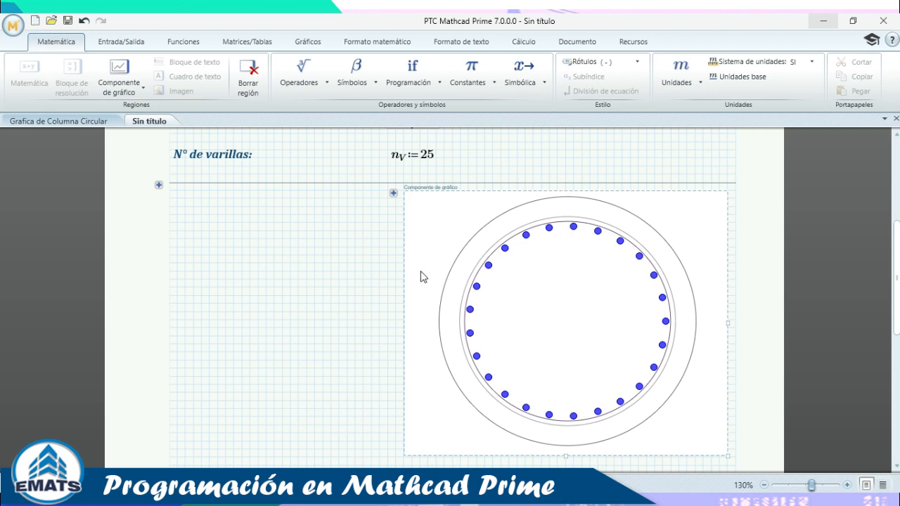
pyautogui.scroll(2, 591, 291)
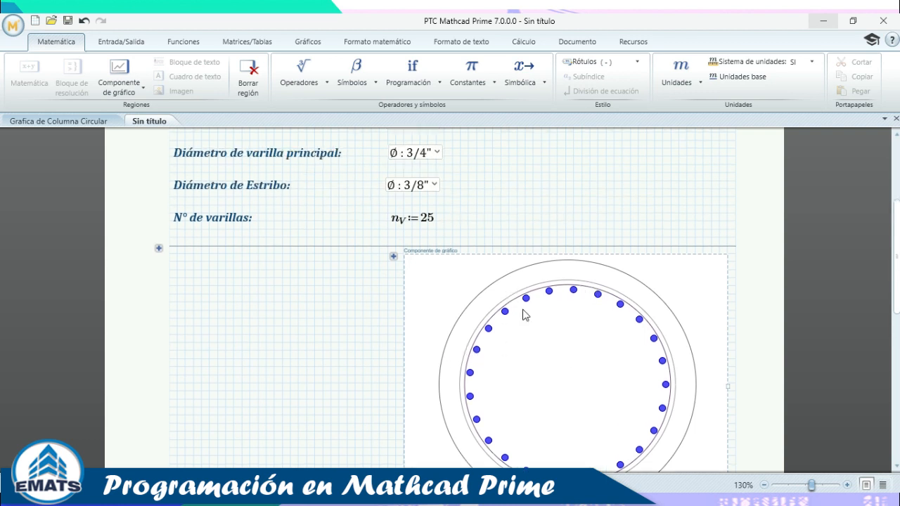
# Choose Ø 1 3/8" as the main bar diameter and inspect the larger rebars.
pyautogui.click(434, 154)
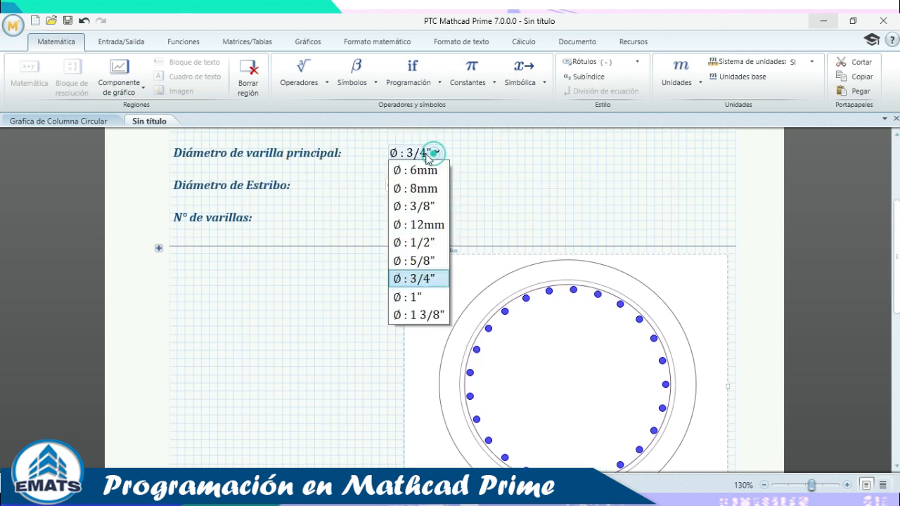
pyautogui.click(426, 316)
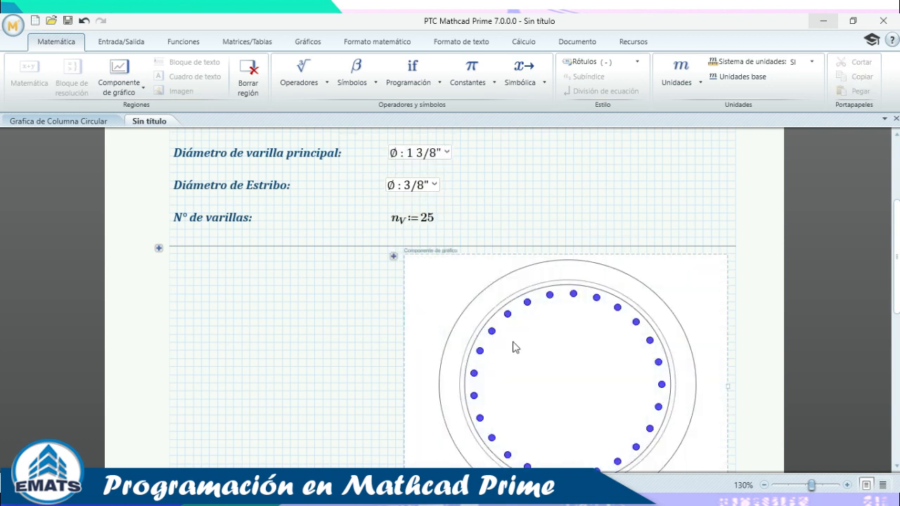
pyautogui.scroll(-2, 563, 296)
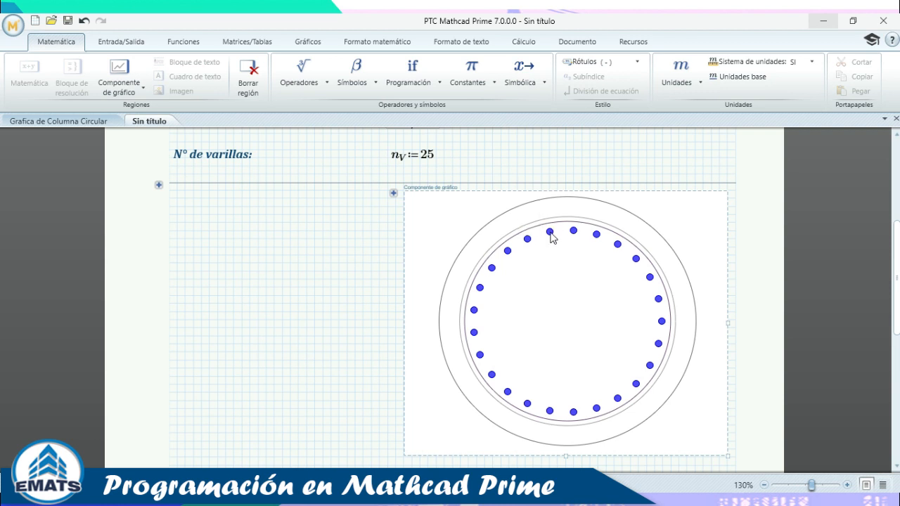
pyautogui.scroll(3, 557, 251)
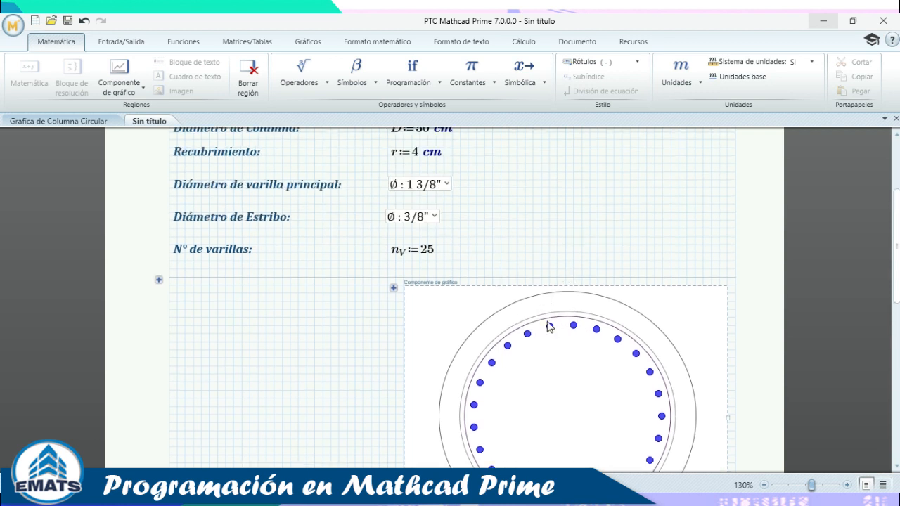
# On the Grafica de Columna Circular worksheet, set the main bar diameter to 1/2".
pyautogui.click(89, 125)
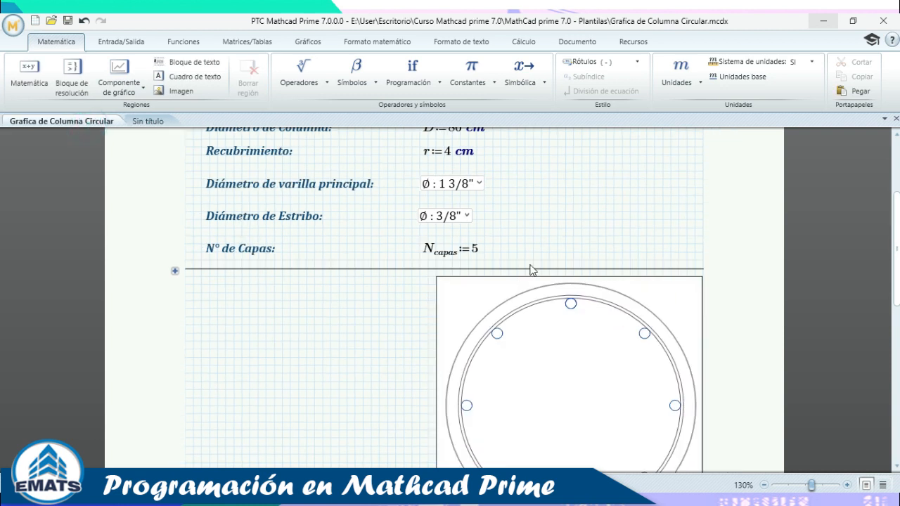
pyautogui.scroll(-1, 571, 318)
pyautogui.click(472, 152)
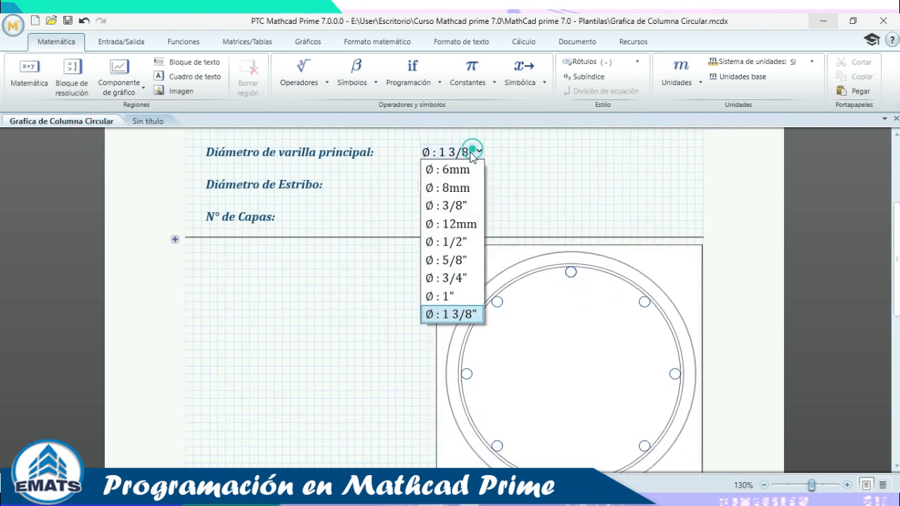
pyautogui.click(462, 242)
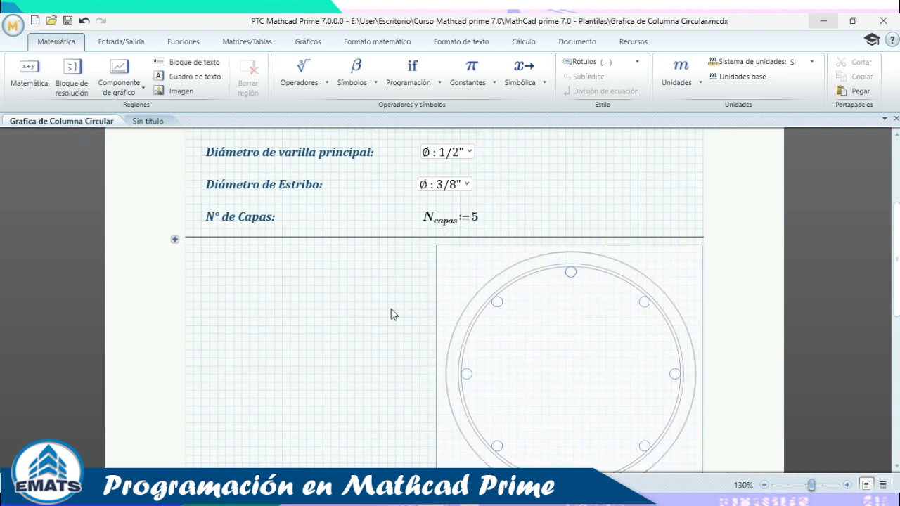
pyautogui.click(349, 302)
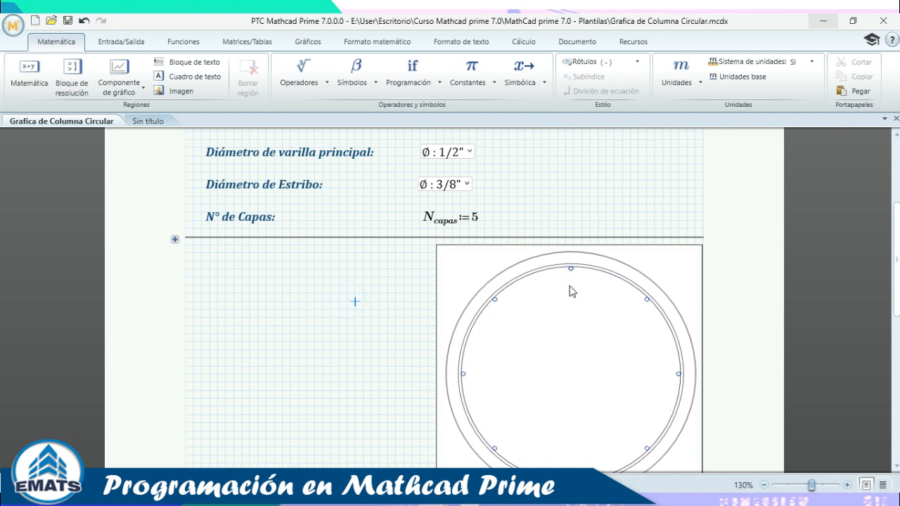
pyautogui.scroll(-2, 569, 292)
pyautogui.scroll(3, 476, 214)
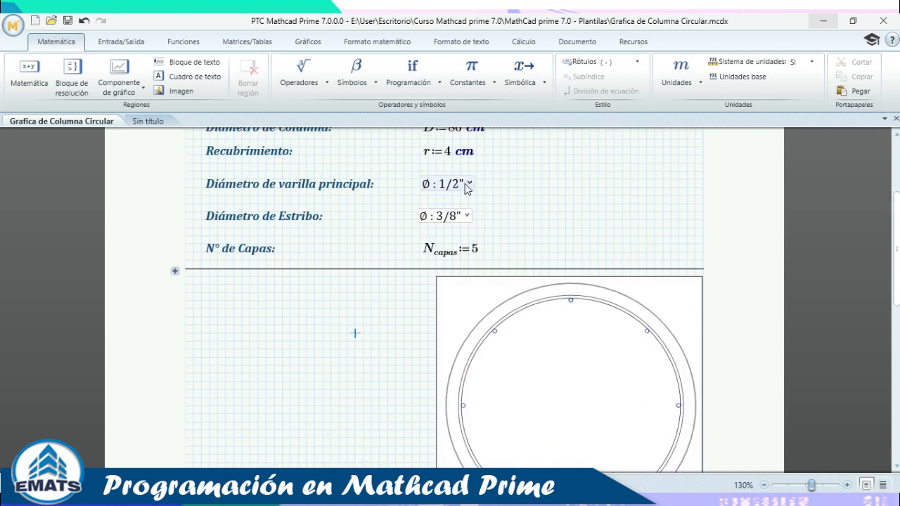
# Try a 1" main bar diameter, then settle on 1 3/8".
pyautogui.click(468, 183)
pyautogui.click(458, 328)
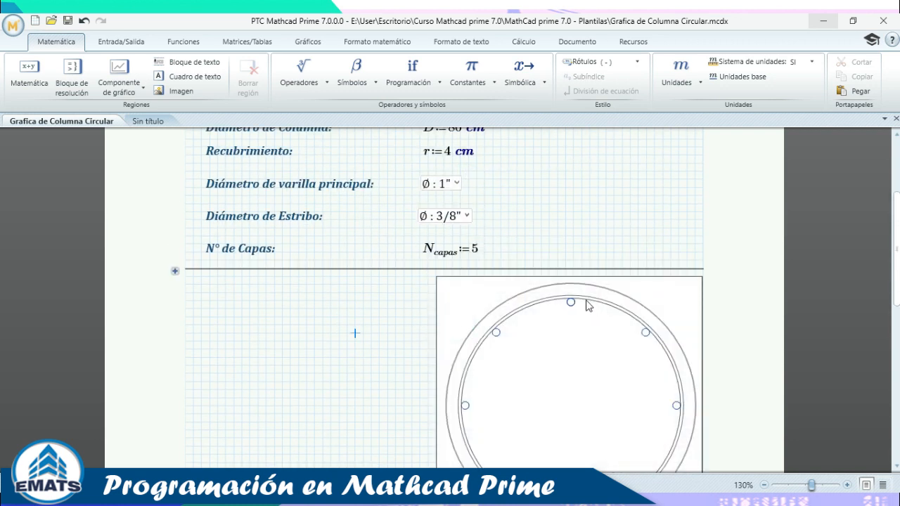
pyautogui.click(453, 184)
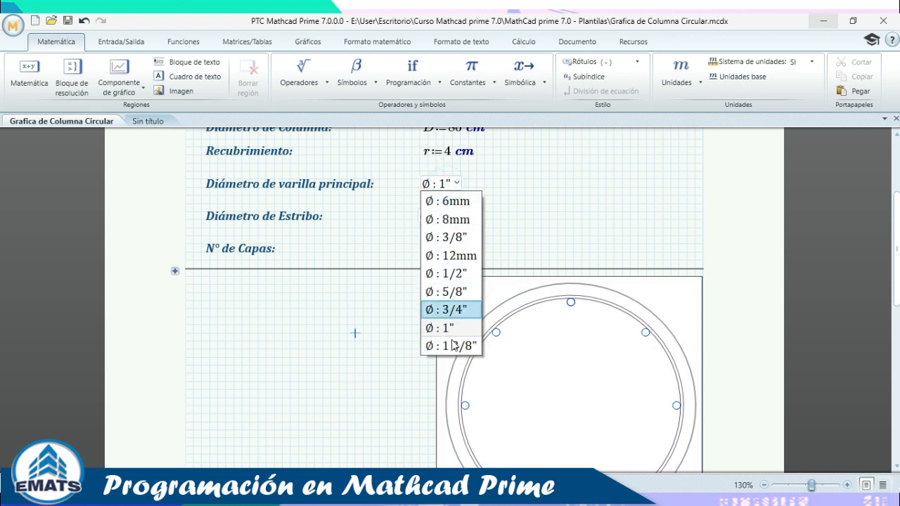
pyautogui.click(449, 342)
pyautogui.scroll(-1, 536, 263)
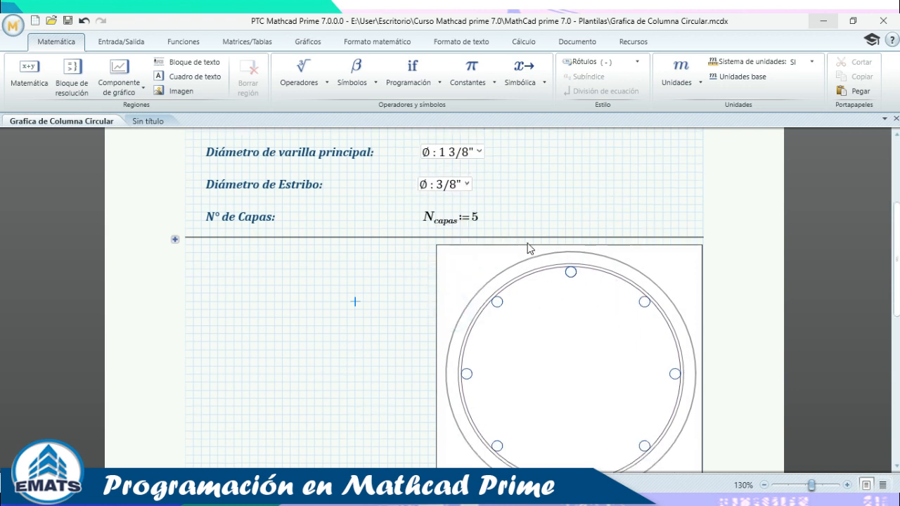
pyautogui.scroll(-2, 549, 250)
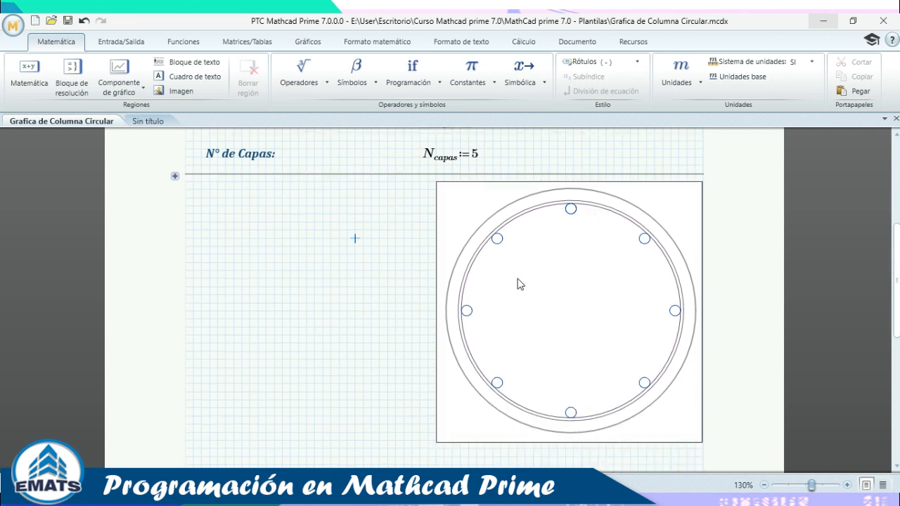
pyautogui.scroll(3, 511, 225)
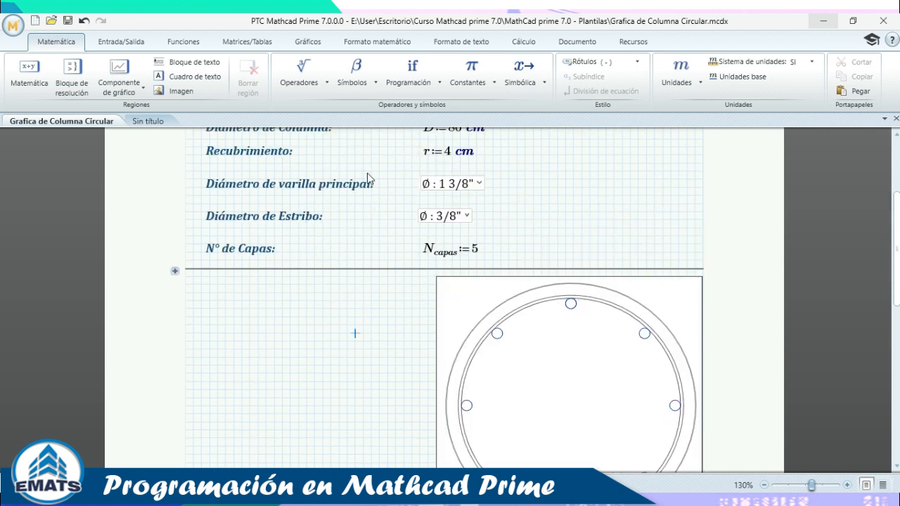
# On the Sin título worksheet, expand the collapsed formula area, review it, and collapse it.
pyautogui.click(164, 121)
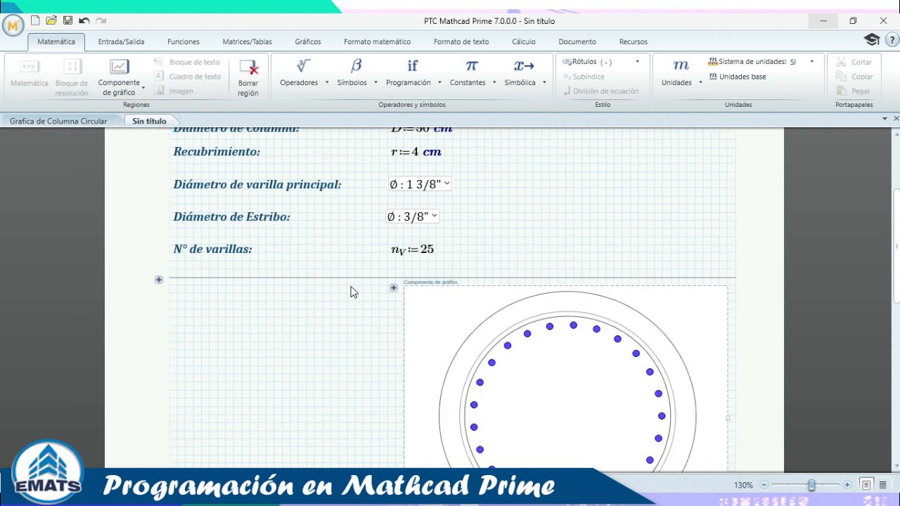
pyautogui.click(160, 281)
pyautogui.scroll(-5, 564, 239)
pyautogui.scroll(-3, 564, 221)
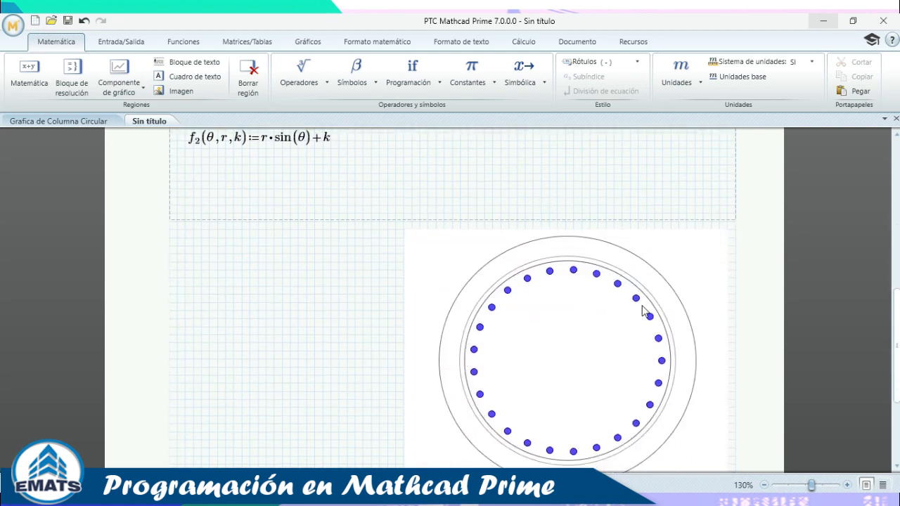
pyautogui.scroll(5, 429, 257)
pyautogui.scroll(3, 168, 269)
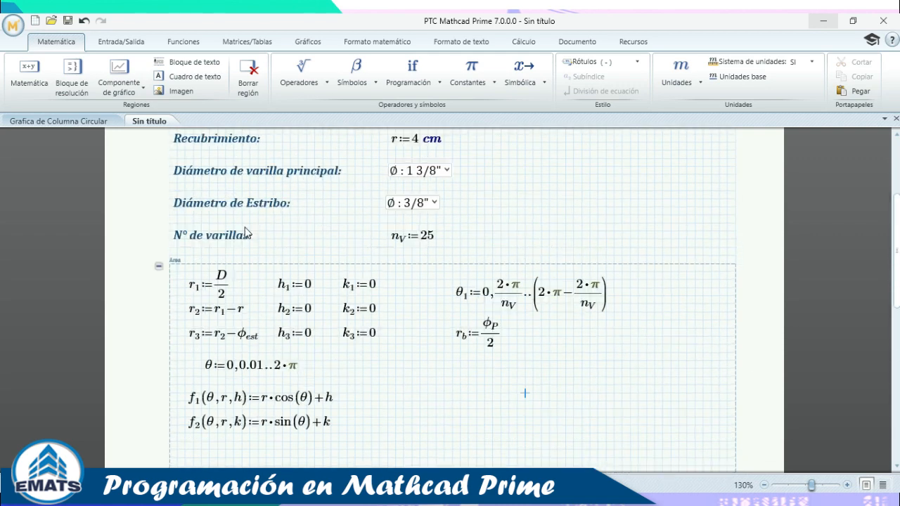
pyautogui.click(159, 267)
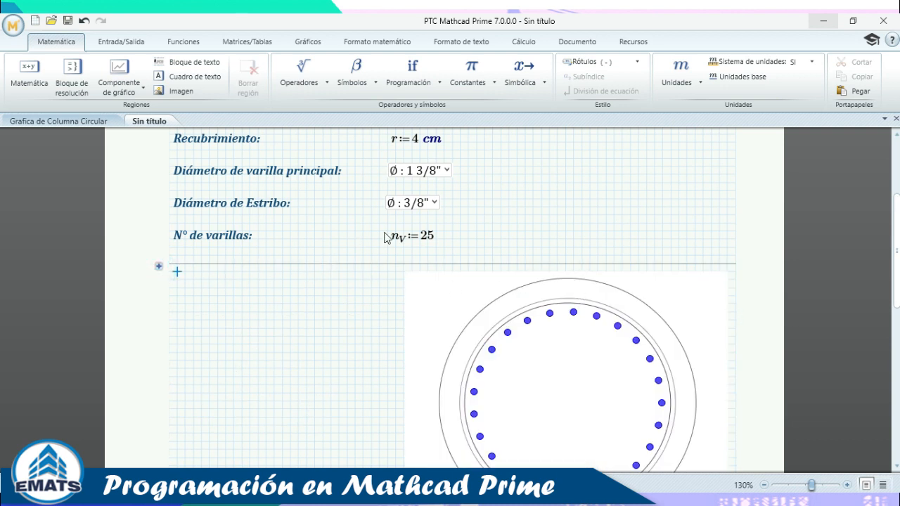
# Set the main bar diameter to 3/4", then change it to 1".
pyautogui.click(443, 173)
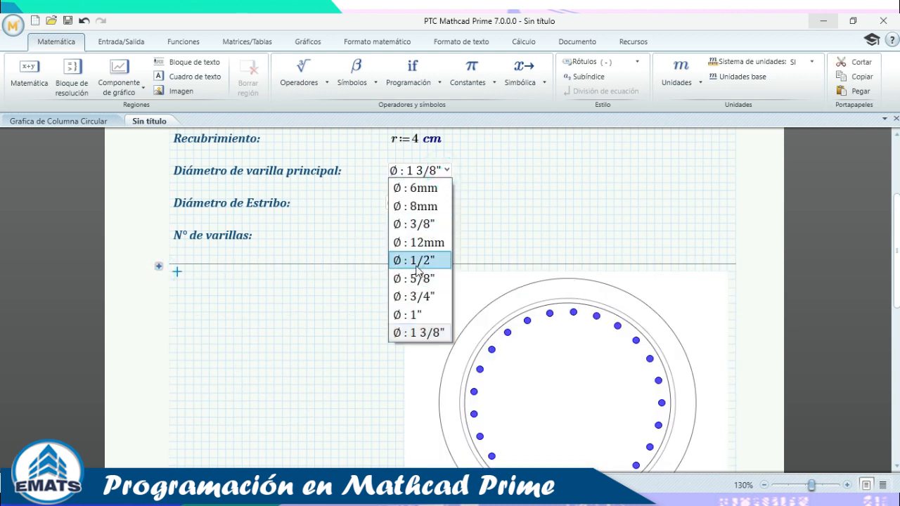
pyautogui.click(429, 298)
pyautogui.click(606, 191)
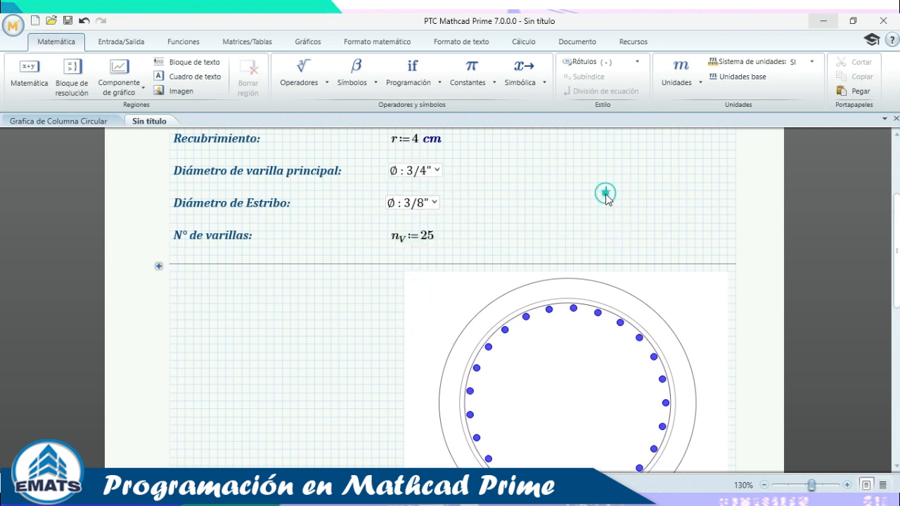
pyautogui.click(436, 171)
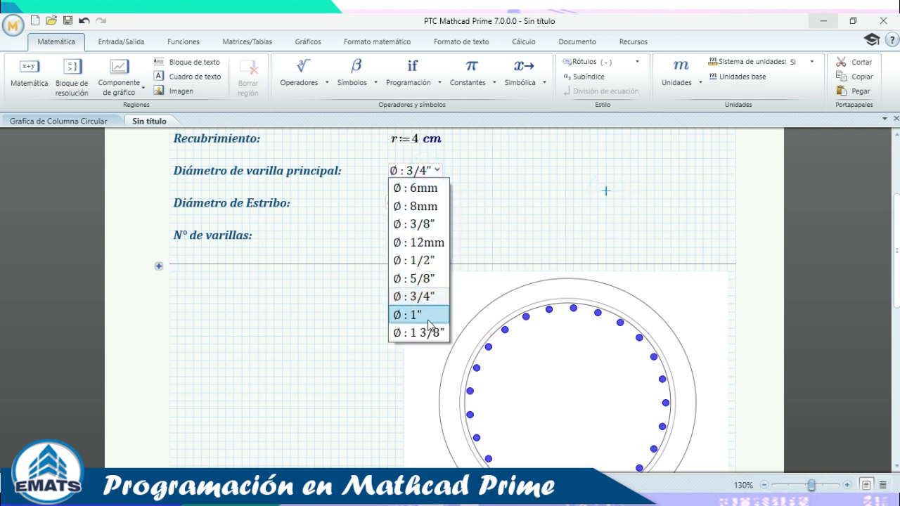
pyautogui.click(423, 315)
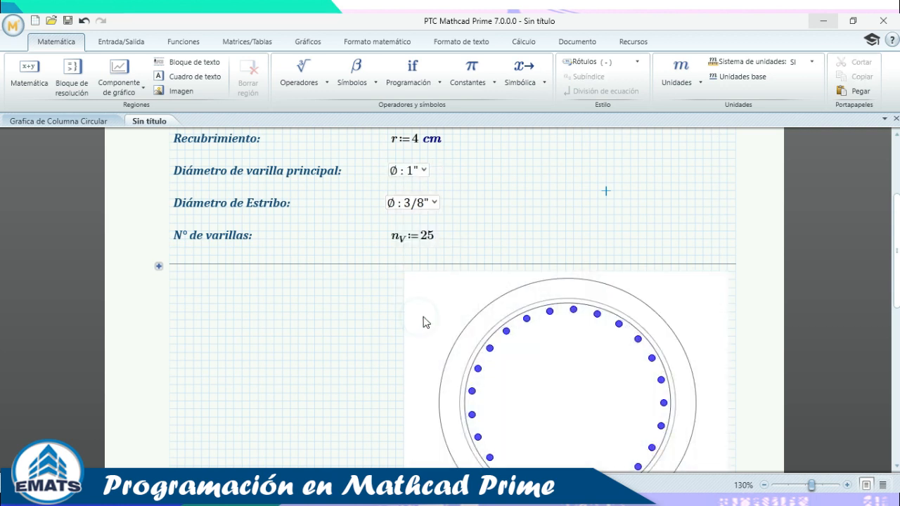
pyautogui.scroll(-3, 539, 245)
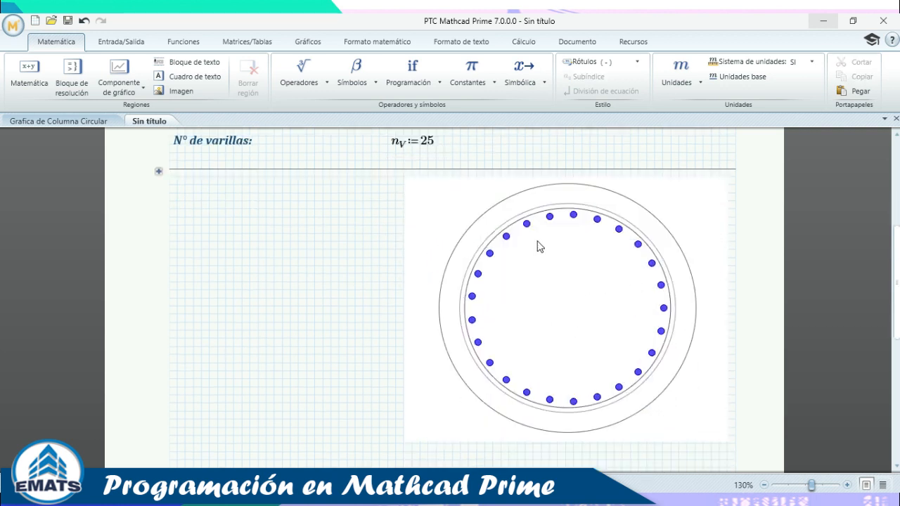
pyautogui.click(537, 241)
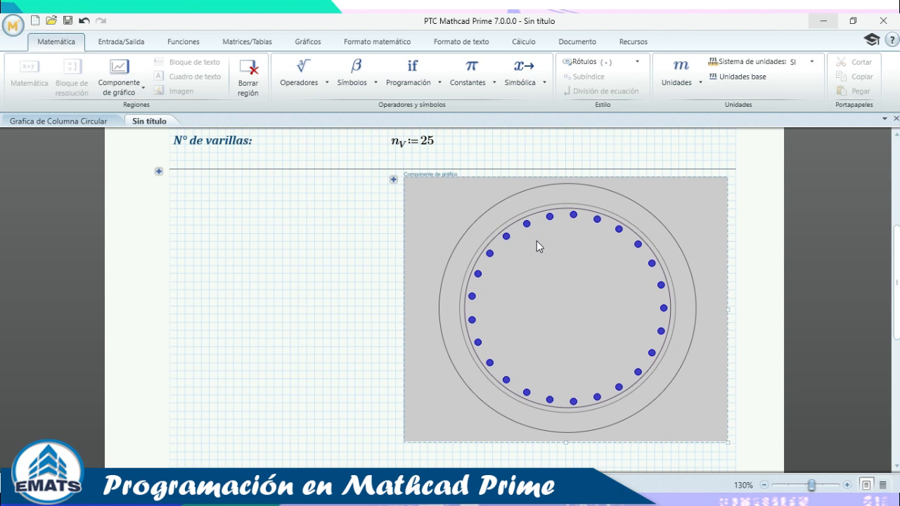
# Increase the rebar trace's symbol size from 10 to 13 px, then close the chart editor.
pyautogui.doubleClick(582, 247)
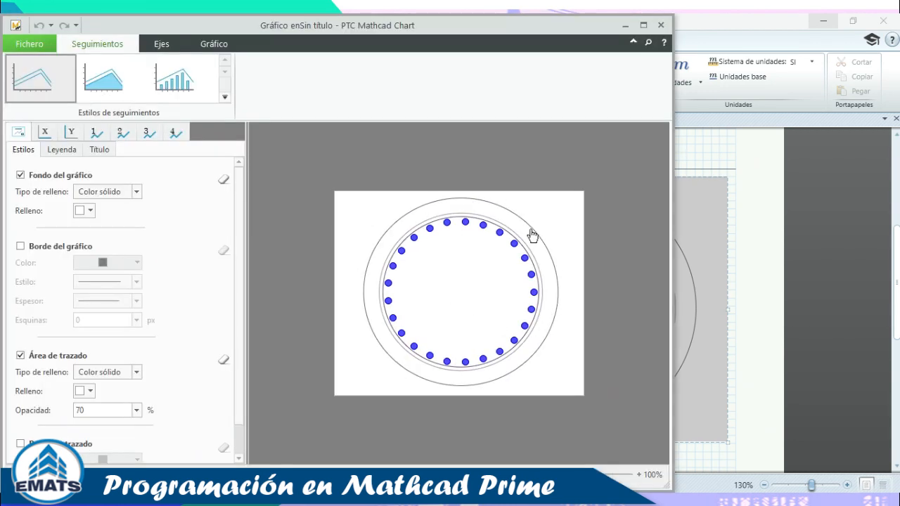
pyautogui.click(175, 135)
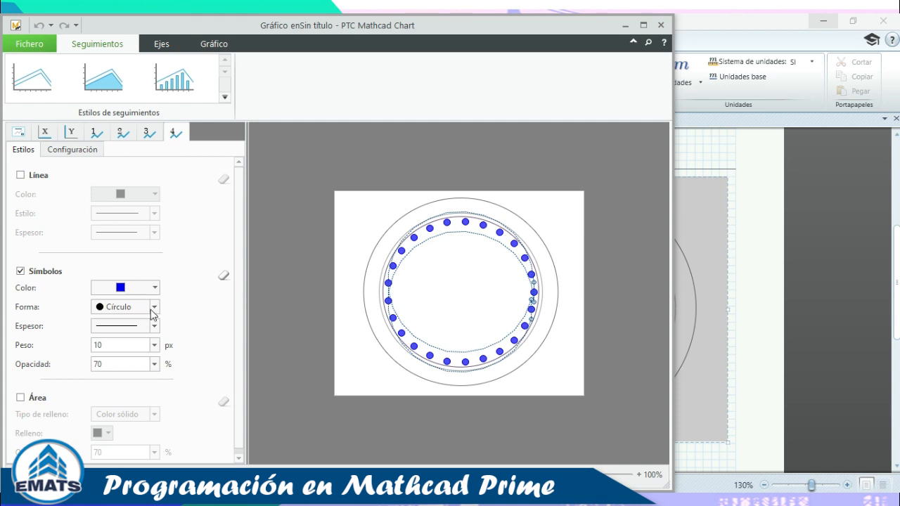
pyautogui.click(156, 345)
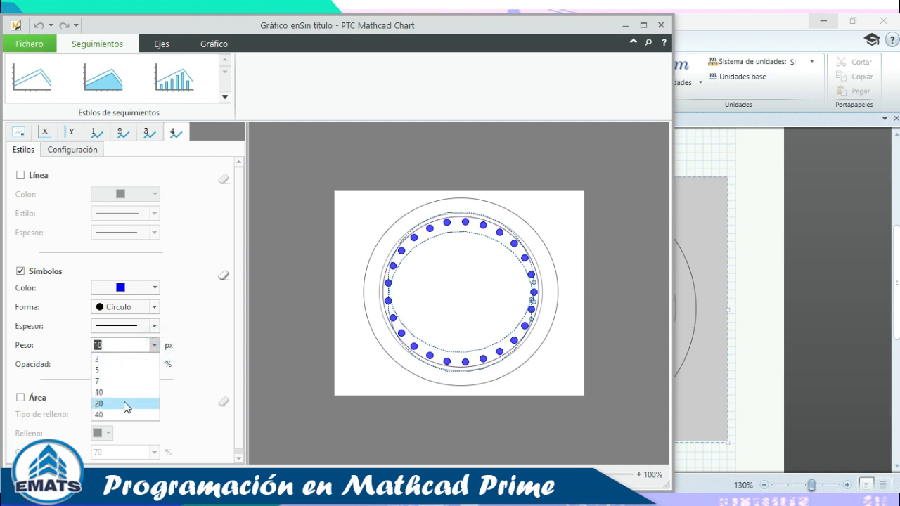
pyautogui.click(124, 403)
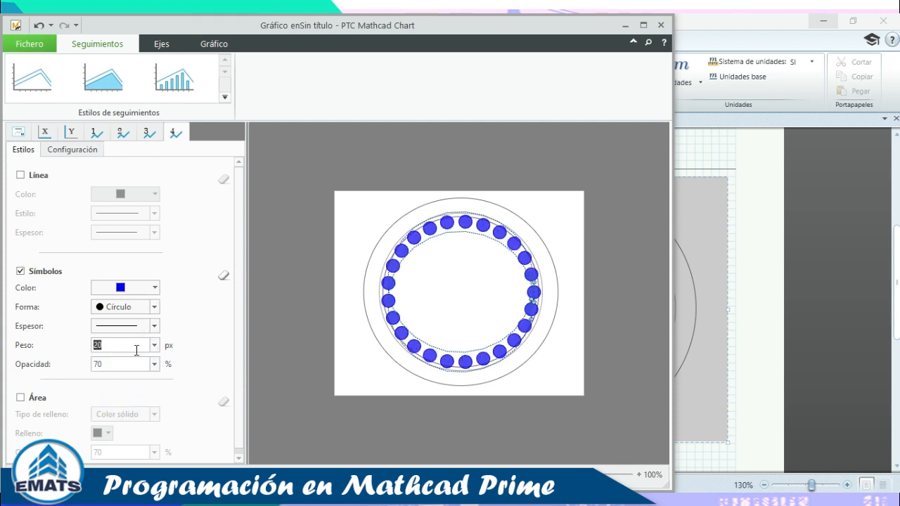
pyautogui.write('13')
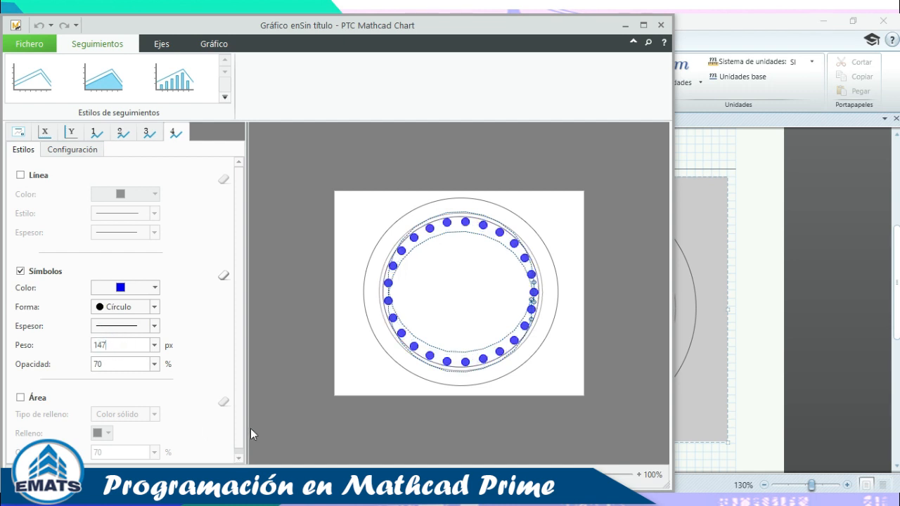
pyautogui.click(660, 25)
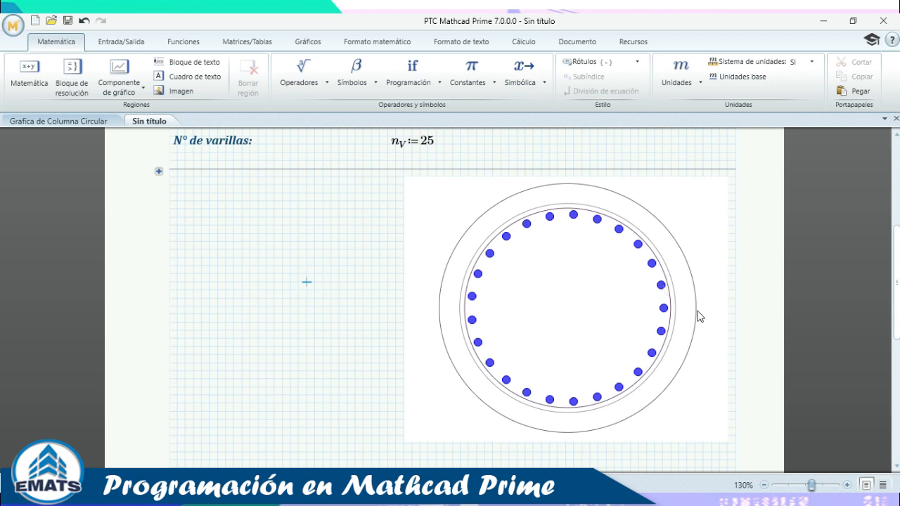
pyautogui.scroll(3, 513, 313)
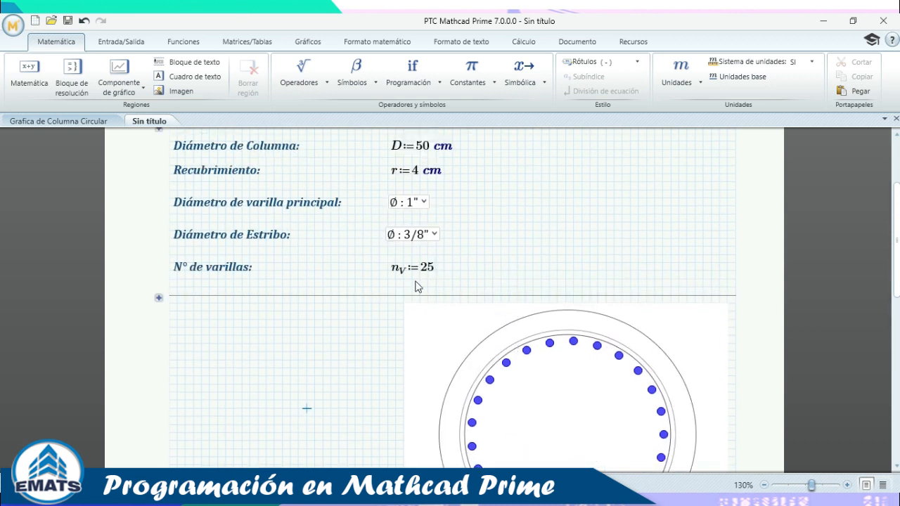
pyautogui.scroll(-2, 442, 254)
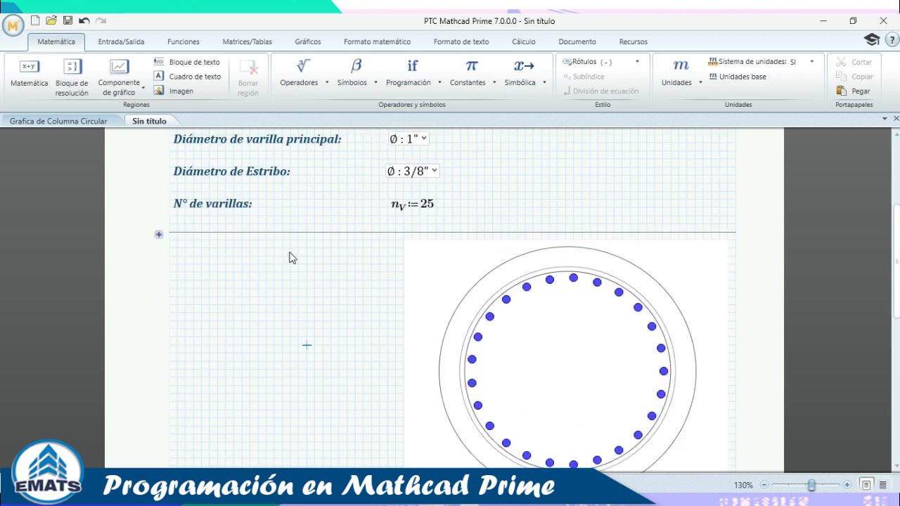
pyautogui.click(159, 234)
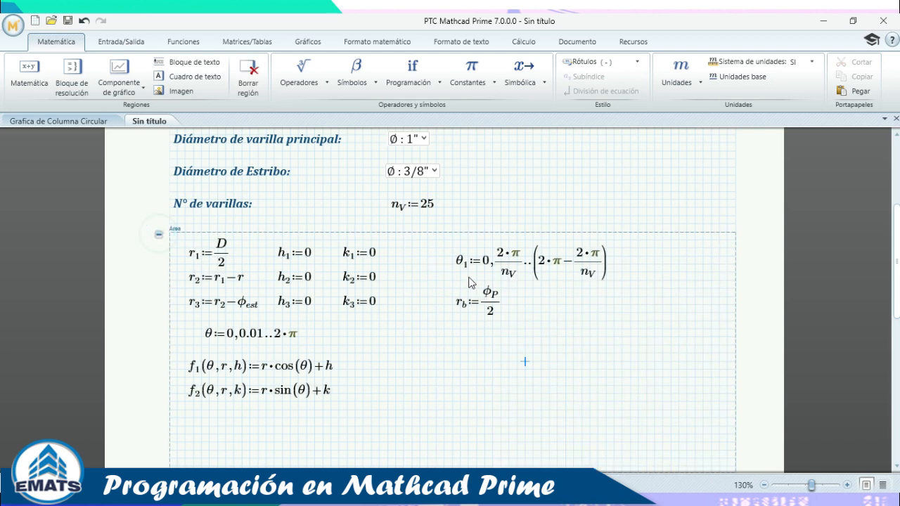
pyautogui.scroll(-4, 478, 287)
pyautogui.scroll(-4, 478, 287)
pyautogui.scroll(8, 532, 301)
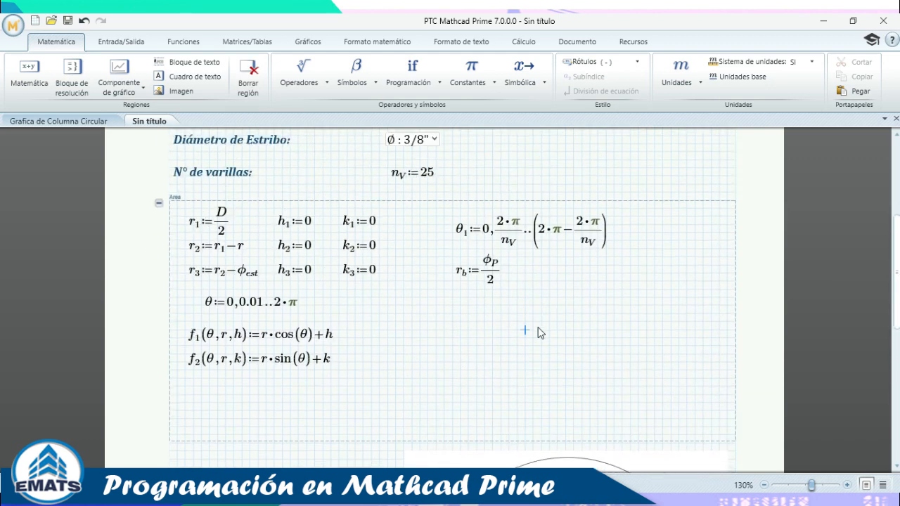
pyautogui.click(159, 267)
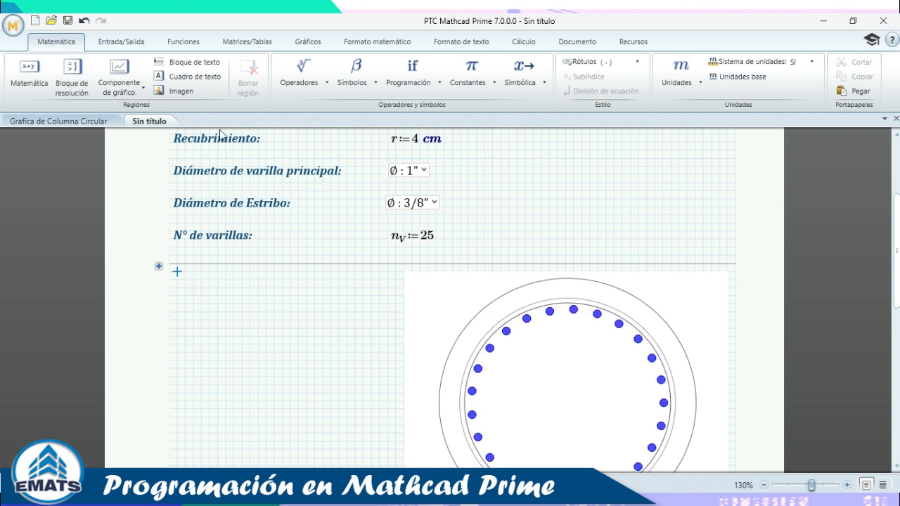
pyautogui.click(65, 119)
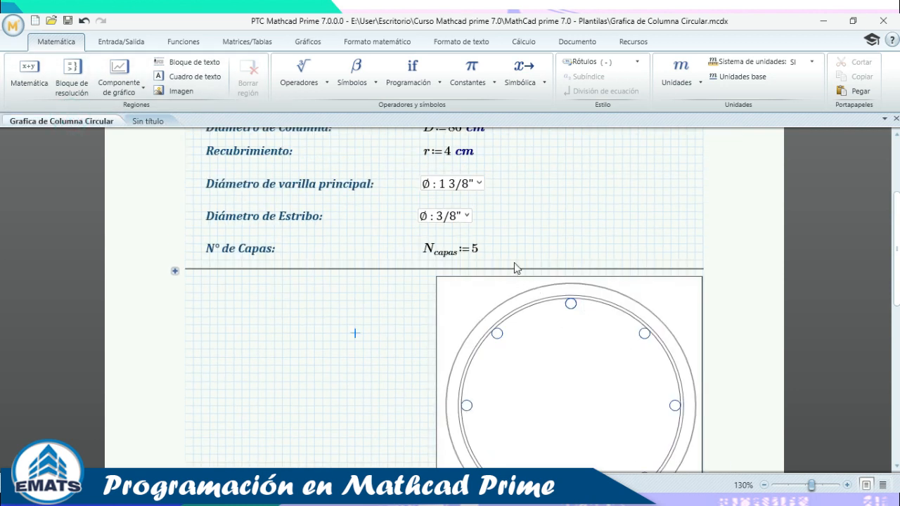
pyautogui.click(160, 121)
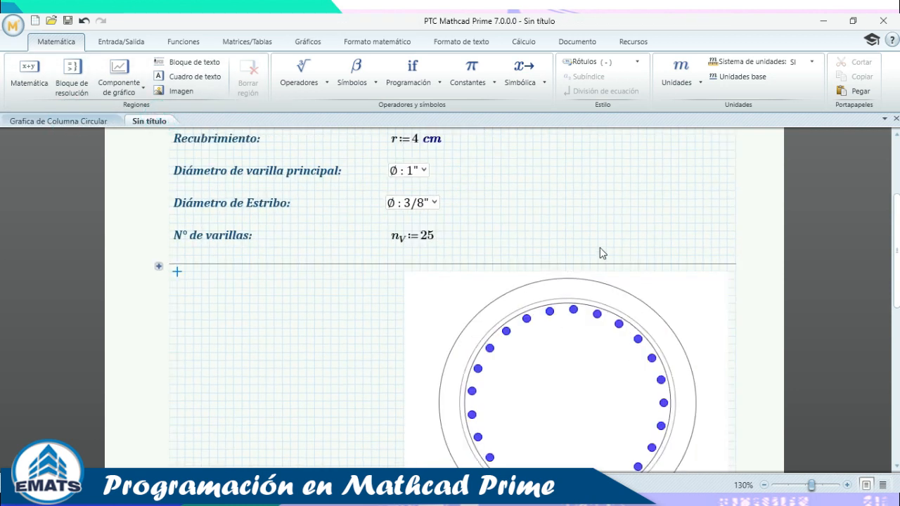
pyautogui.click(433, 237)
# Change n_V from 25 to 5 and check the chart's five evenly spaced rebars.
pyautogui.press('BackSpace')
pyautogui.press('BackSpace')
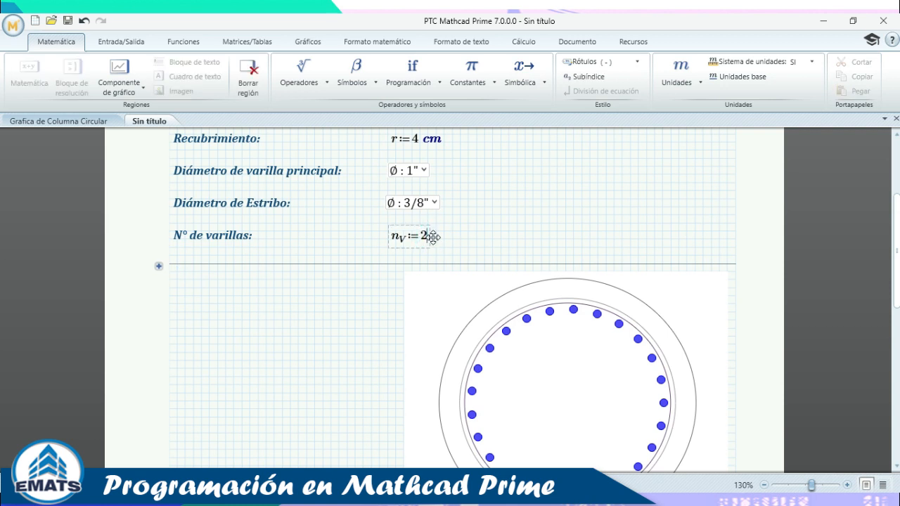
pyautogui.write('5')
pyautogui.click(571, 230)
pyautogui.scroll(-1, 613, 256)
pyautogui.scroll(1, 556, 299)
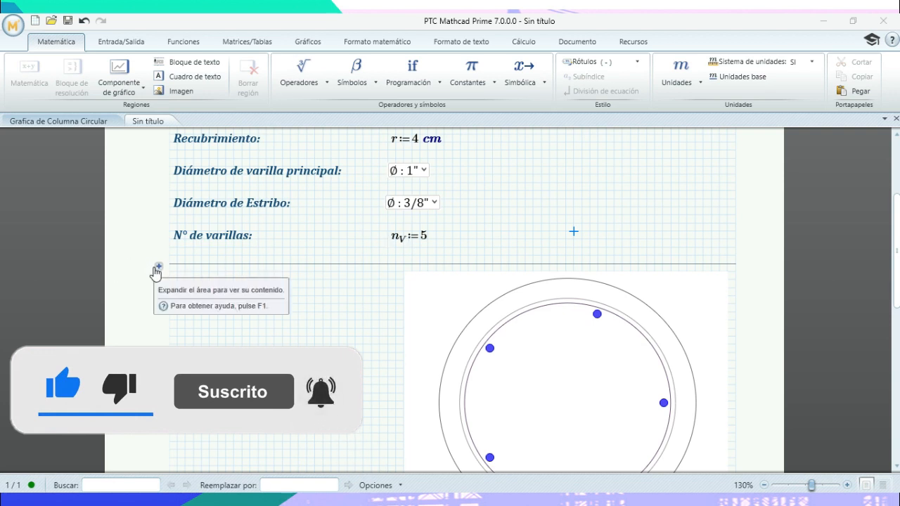
pyautogui.scroll(-2, 611, 306)
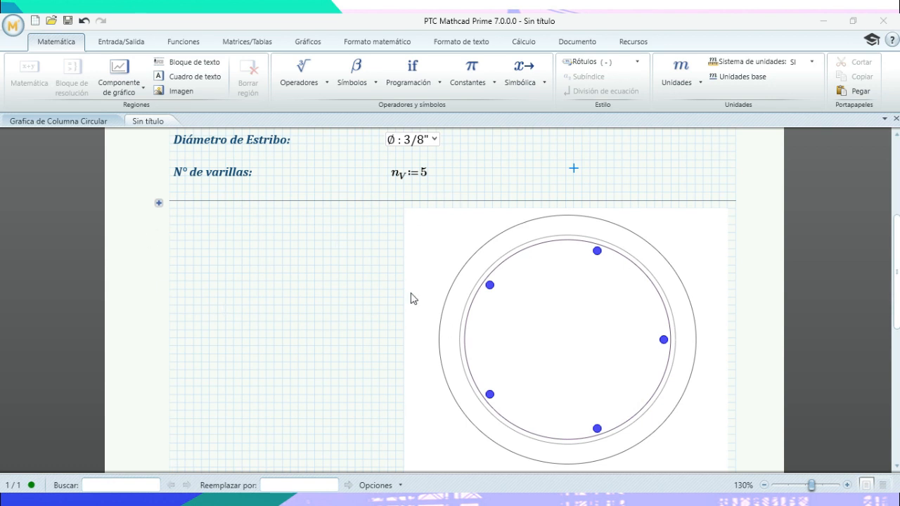
pyautogui.scroll(3, 594, 311)
pyautogui.scroll(-2, 597, 313)
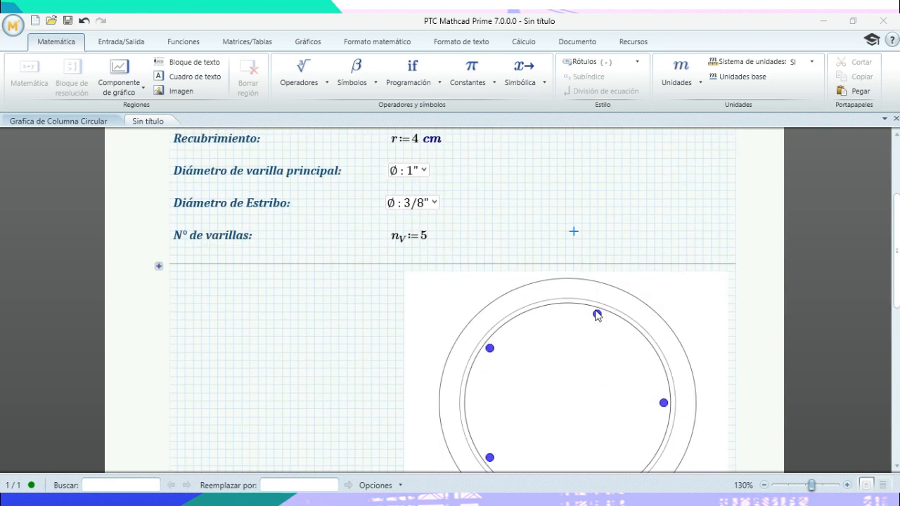
pyautogui.scroll(-1, 597, 314)
pyautogui.scroll(3, 450, 281)
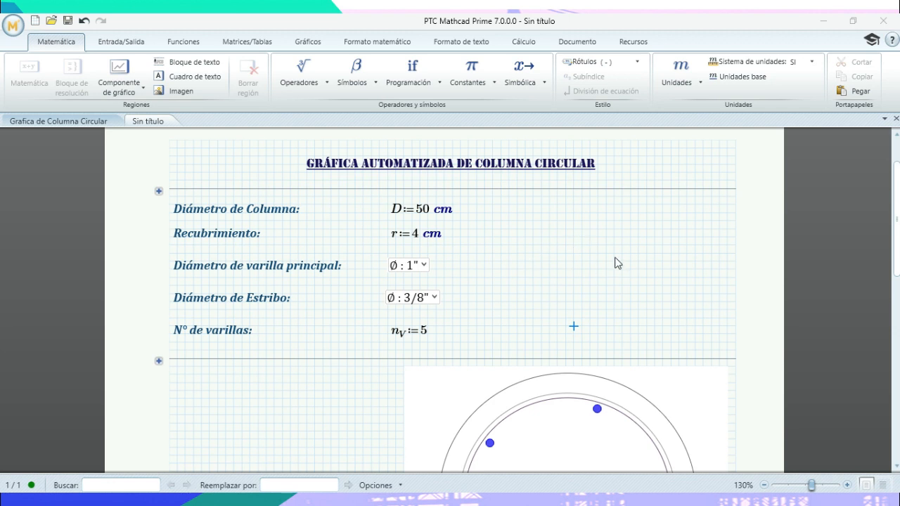
pyautogui.scroll(-3, 603, 255)
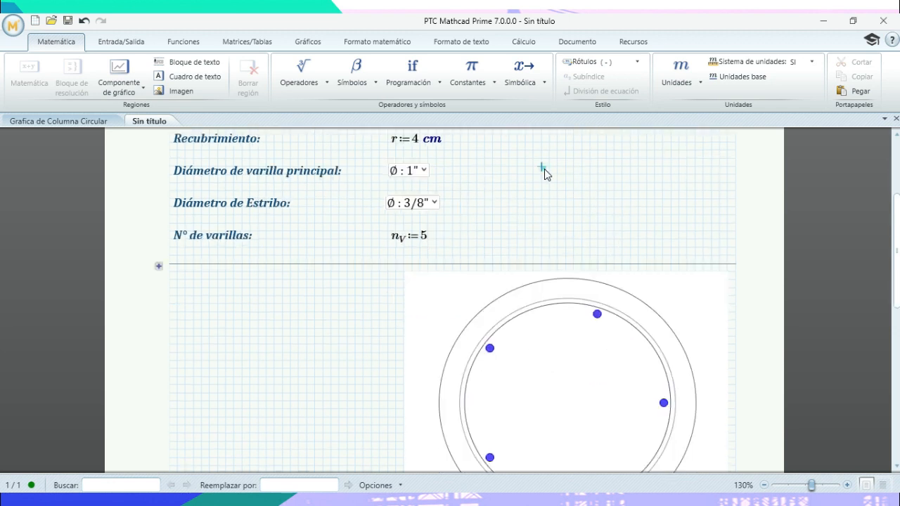